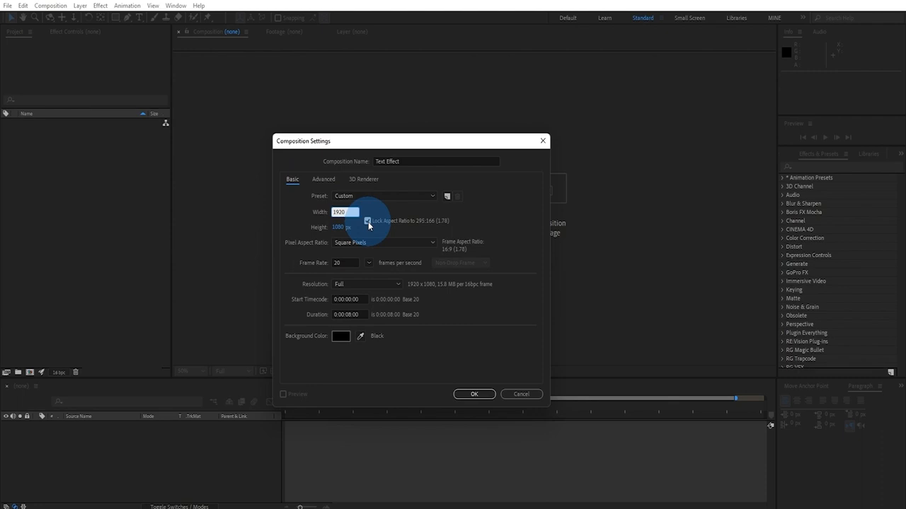
Create the Text Effect composition at 1920 x 1080 px with the aspect ratio unlocked, 30 frames per second and a duration of 0:00:04:00.
left_click(342, 211)
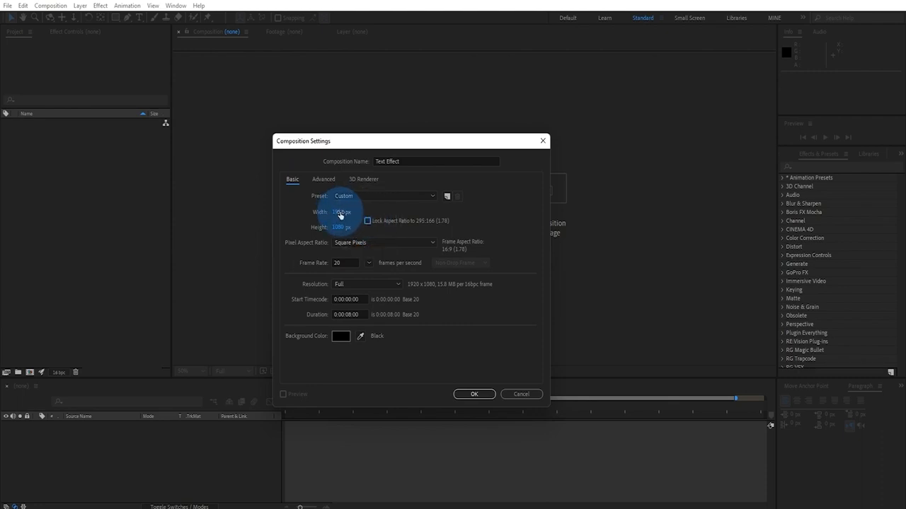
left_click(338, 228)
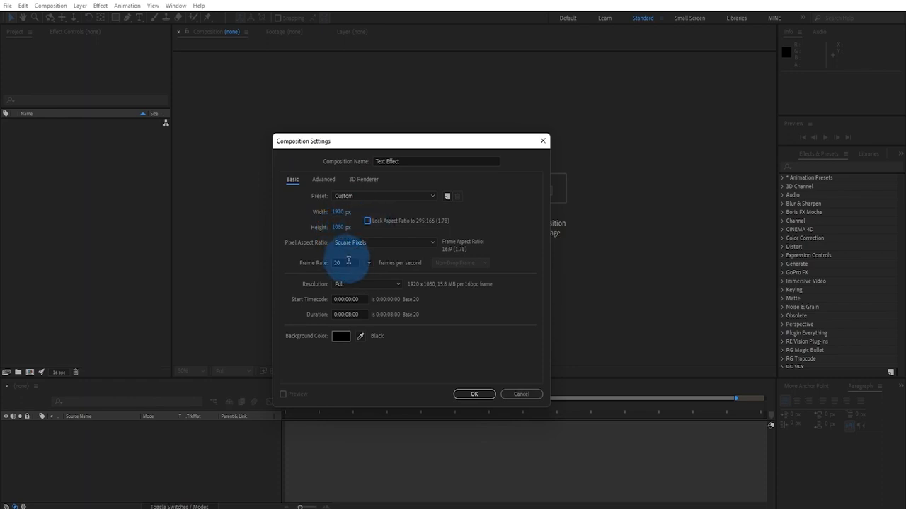
left_click(345, 263)
type("30")
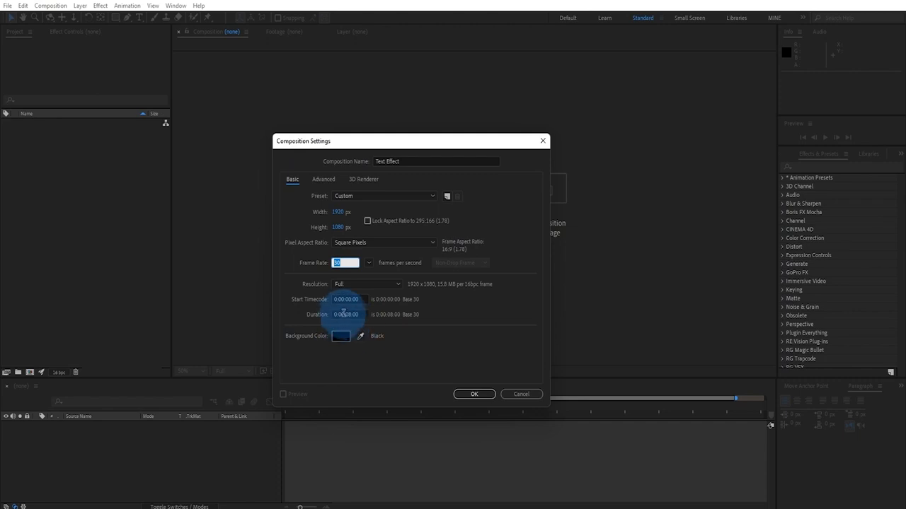
left_click(347, 314)
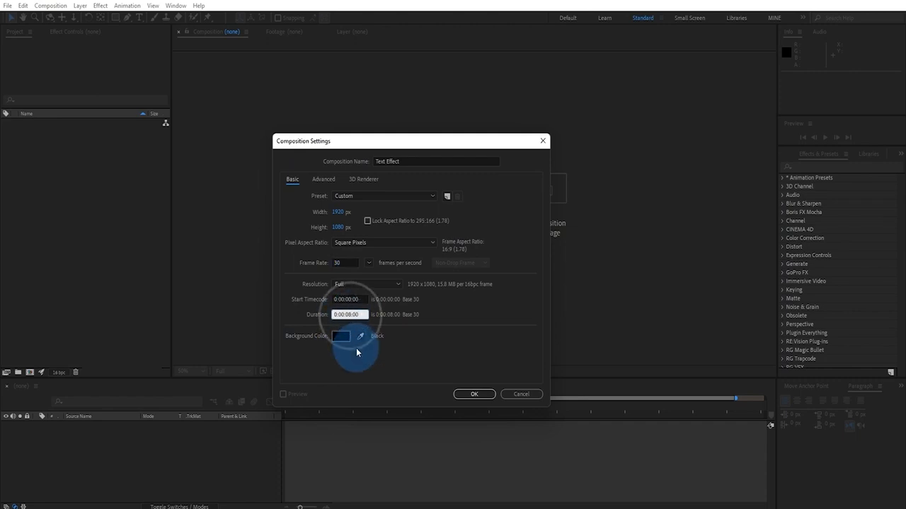
left_click(346, 315)
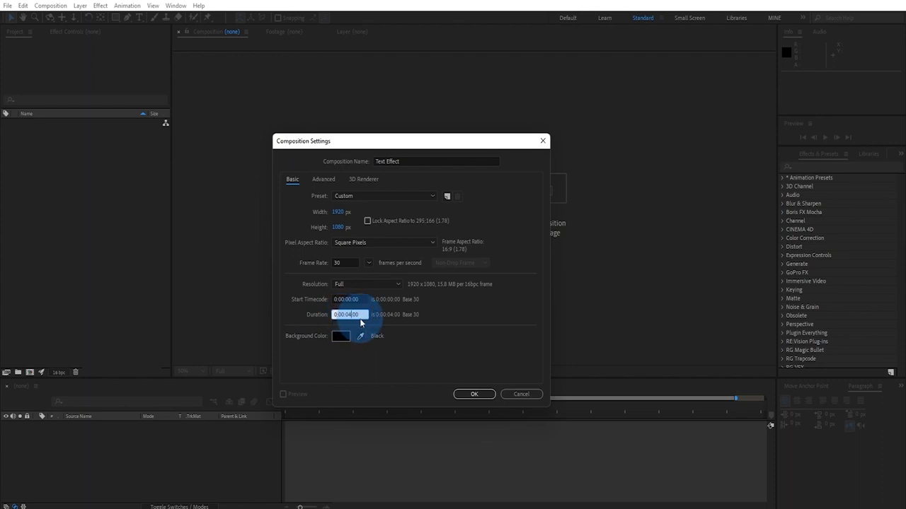
left_click_drag(362, 314, 334, 316)
left_click(474, 394)
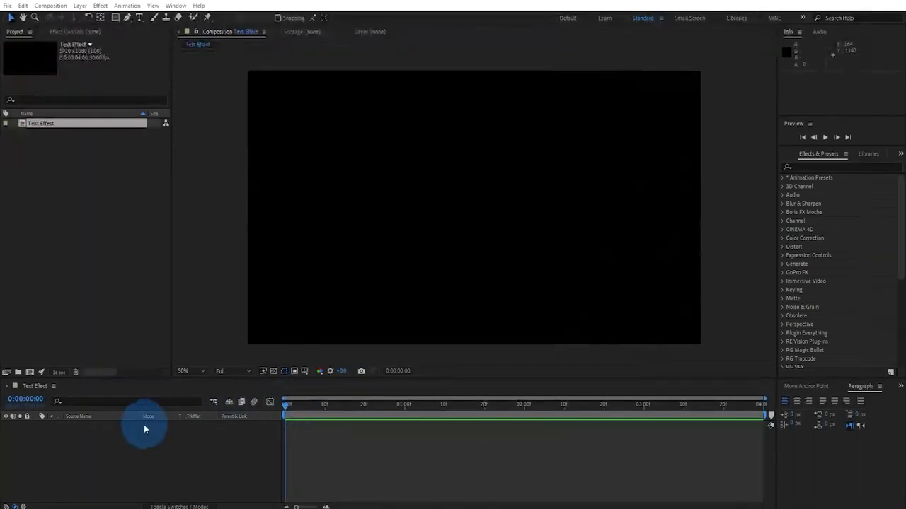
Draw a paragraph text box across most of the frame, enter "TEXT" and centre the paragraph alignment.
left_click(140, 18)
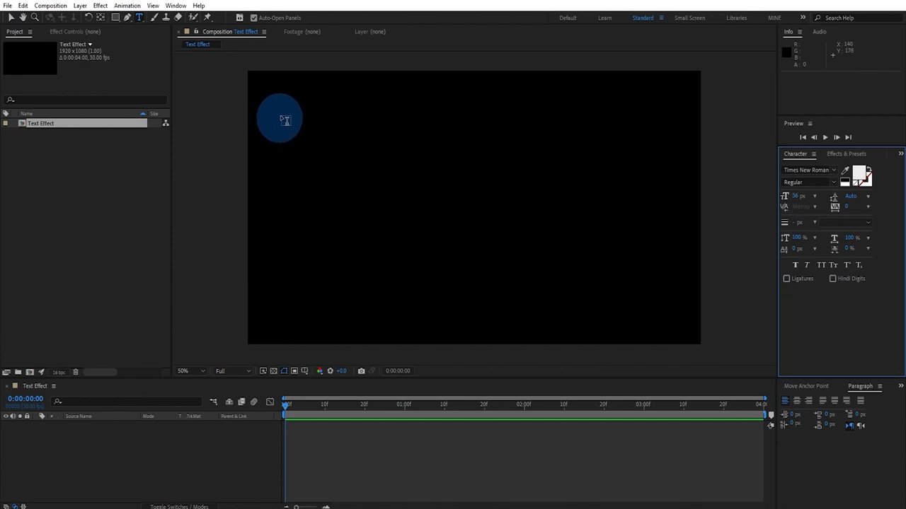
left_click_drag(283, 121, 683, 314)
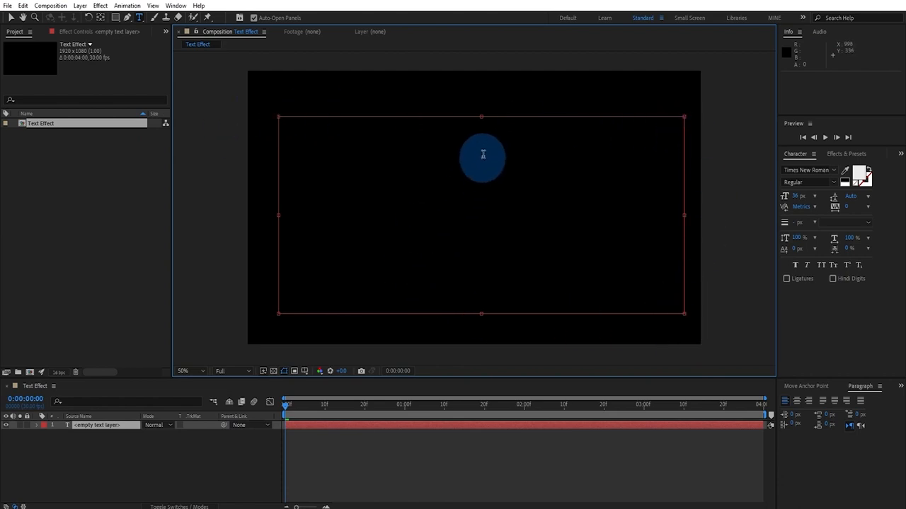
left_click(483, 150)
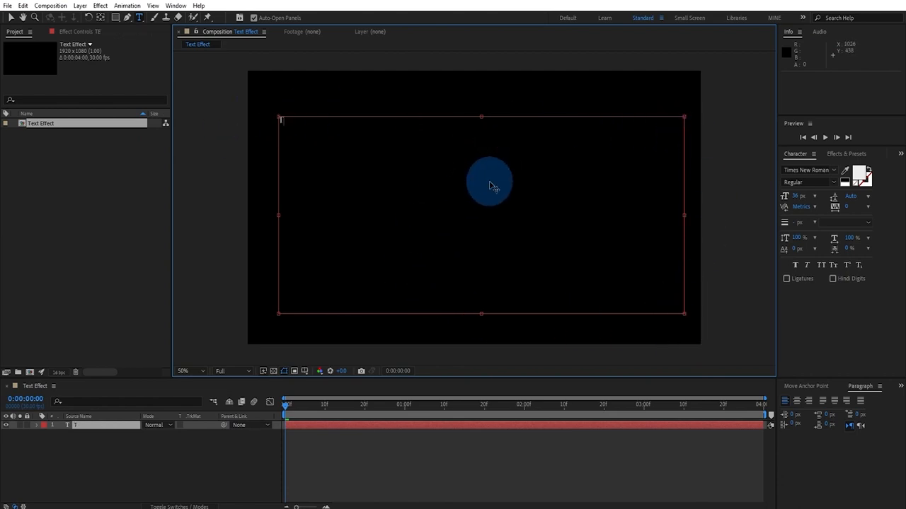
left_click_drag(303, 120, 238, 121)
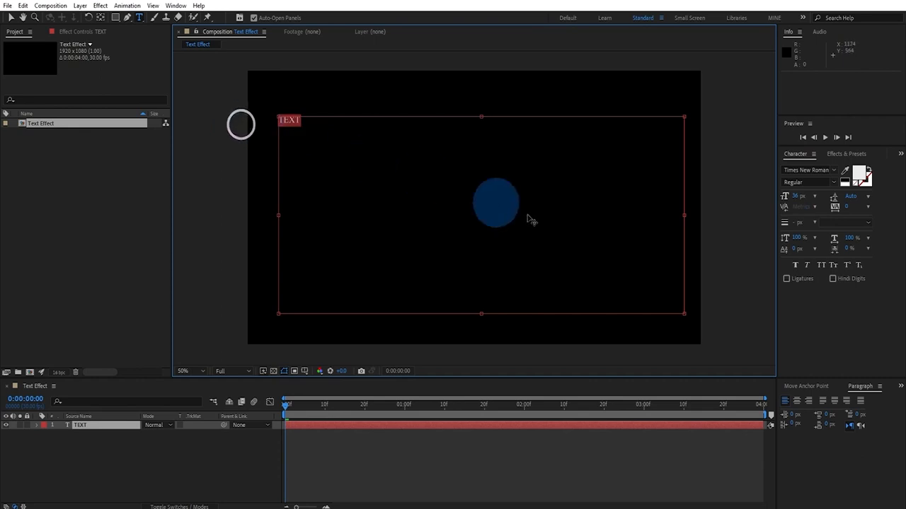
left_click(862, 387)
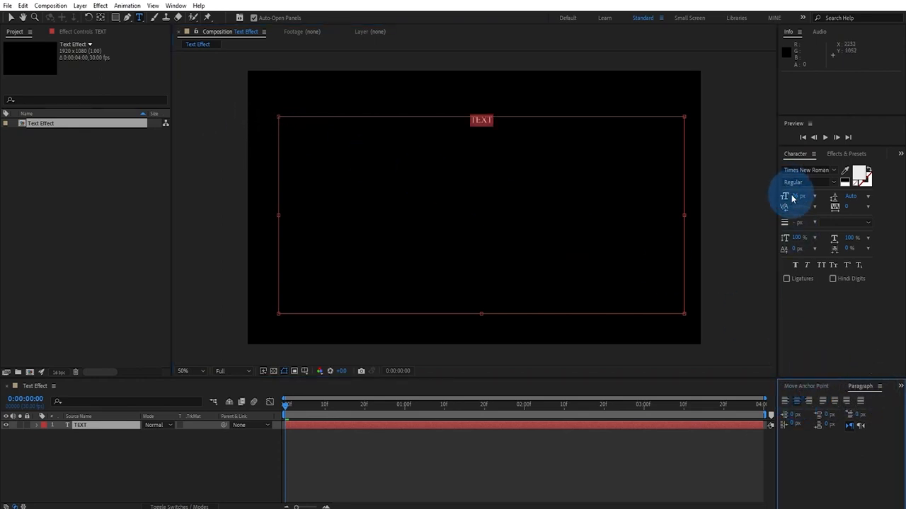
Format the text in Montserrat Black with All Caps and a font size of 315 px.
left_click_drag(793, 197, 897, 191)
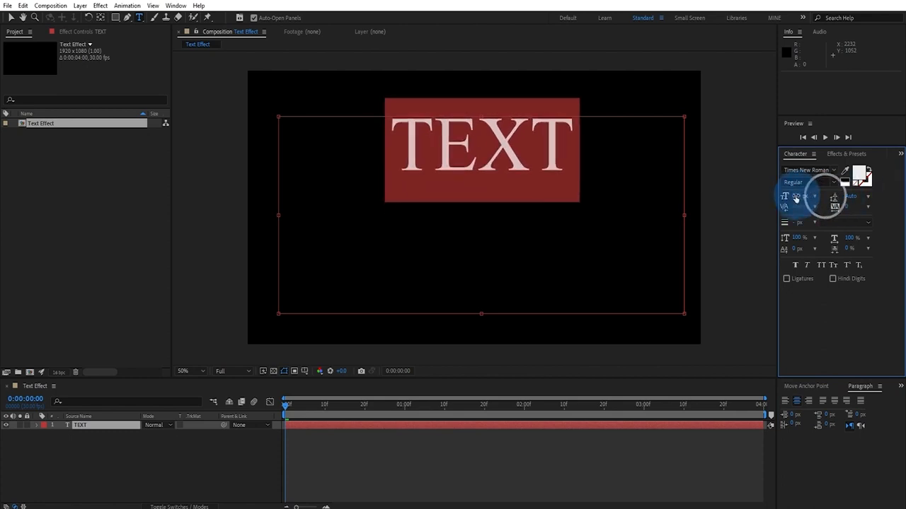
left_click(822, 266)
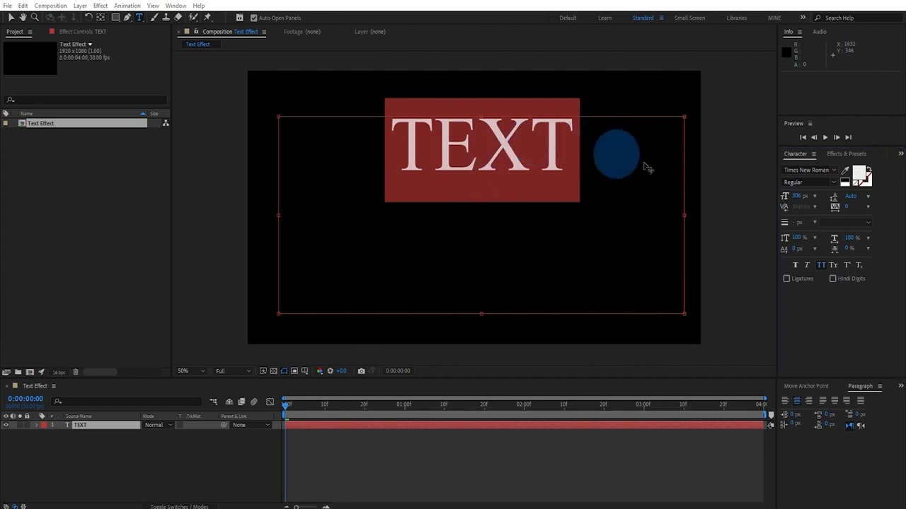
left_click(796, 170)
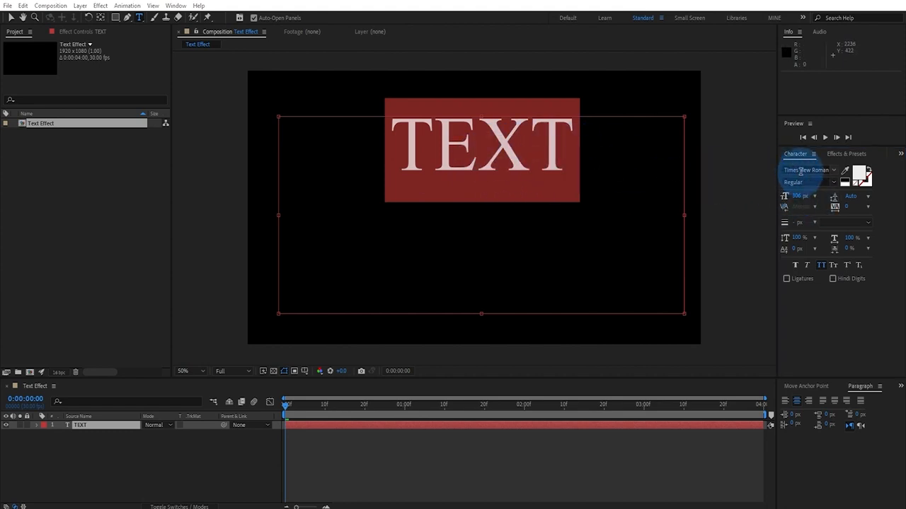
type("mont")
left_click(763, 361)
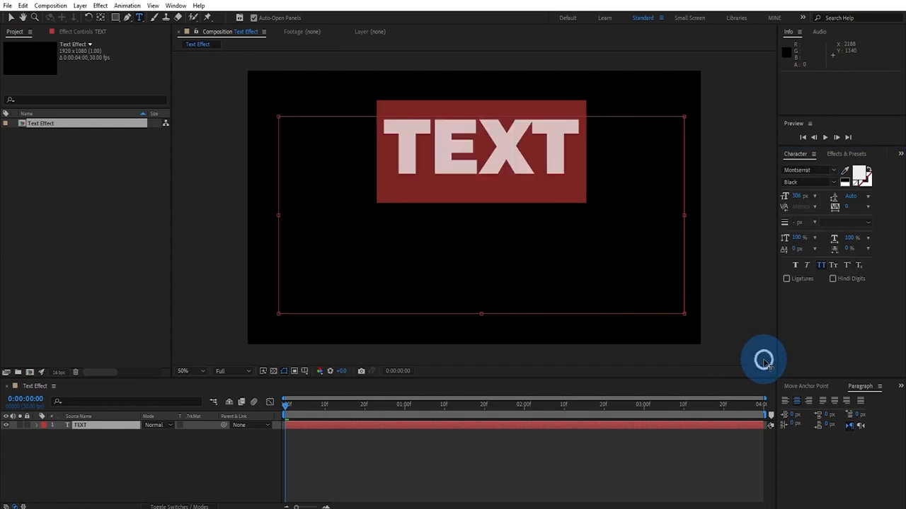
left_click(799, 197)
type("31")
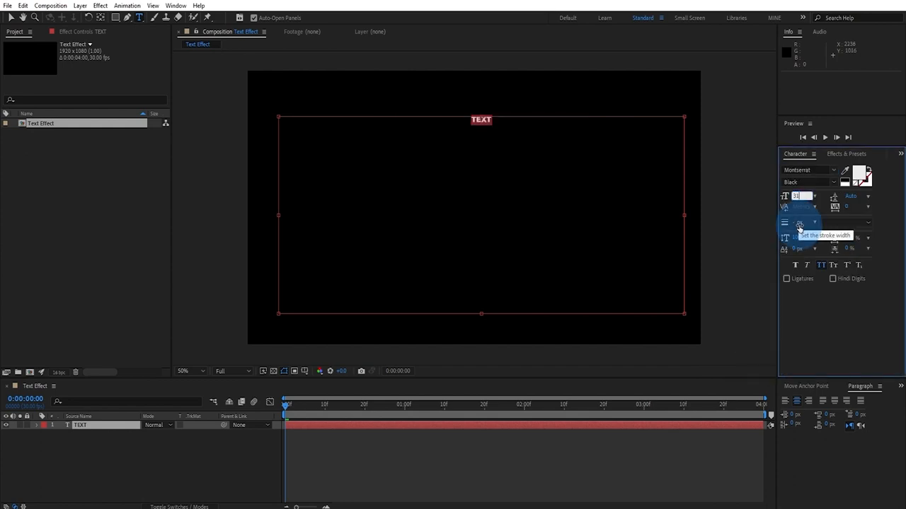
type("5")
key("Return")
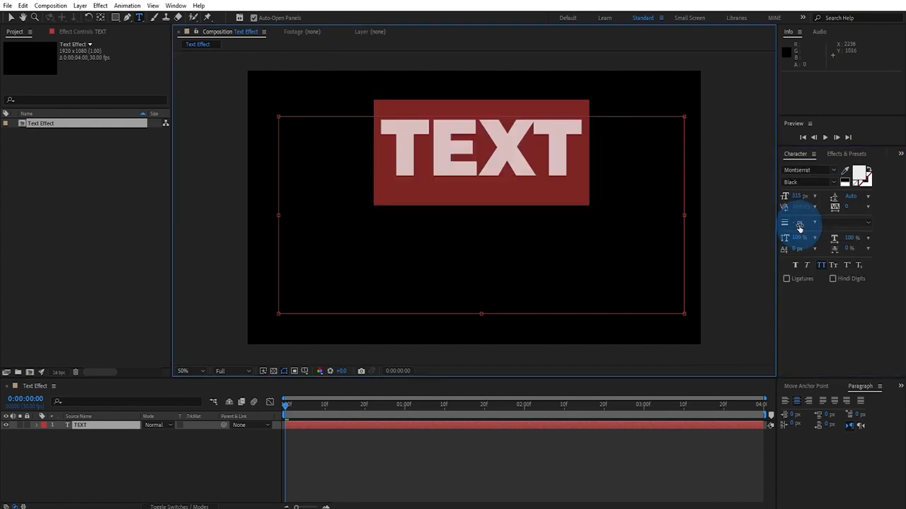
Centre the text layer horizontally and vertically in the composition, and widen its tracking to 699.
left_click(901, 386)
left_click(881, 397)
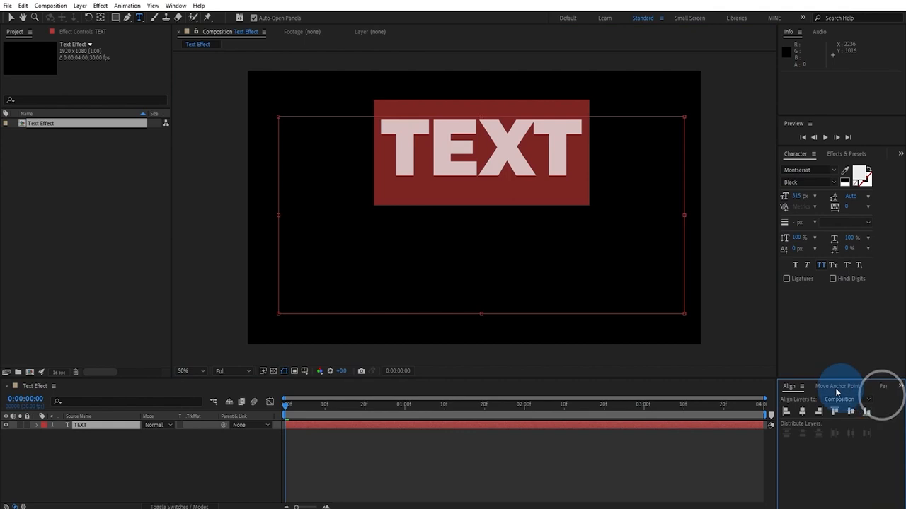
left_click(174, 6)
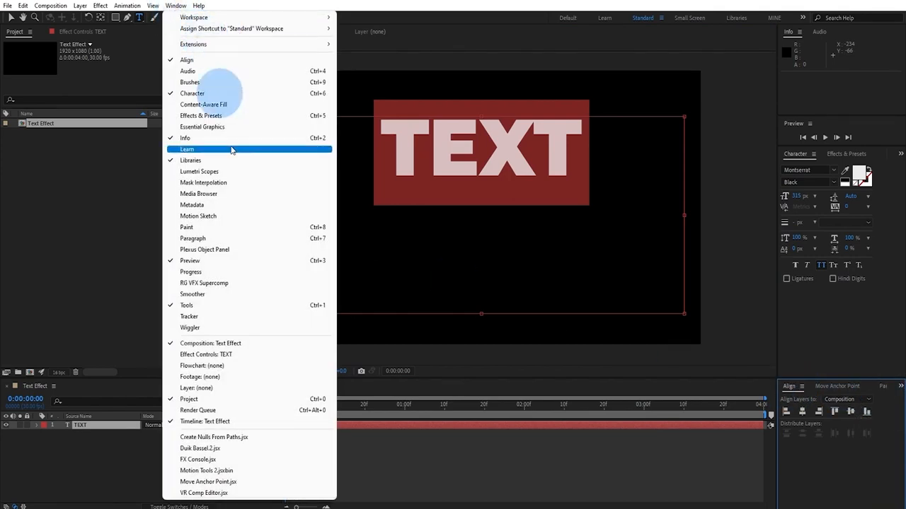
left_click(209, 61)
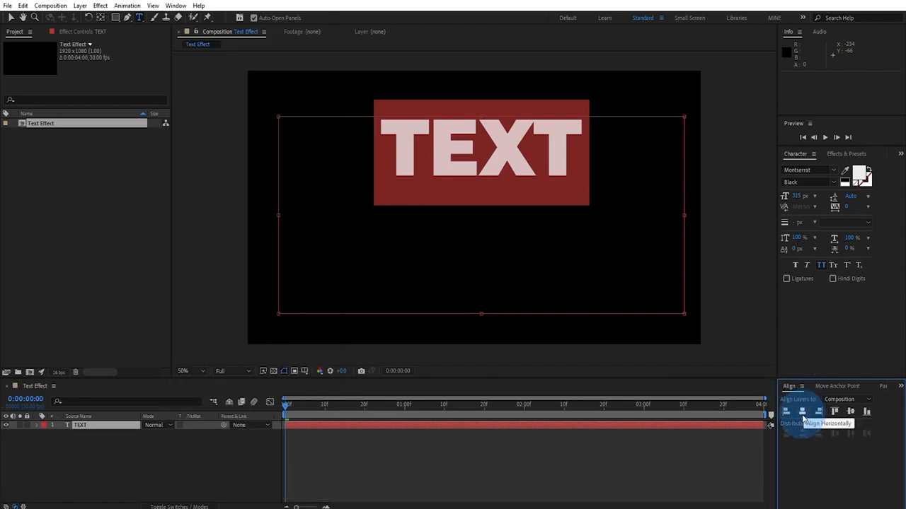
left_click(803, 416)
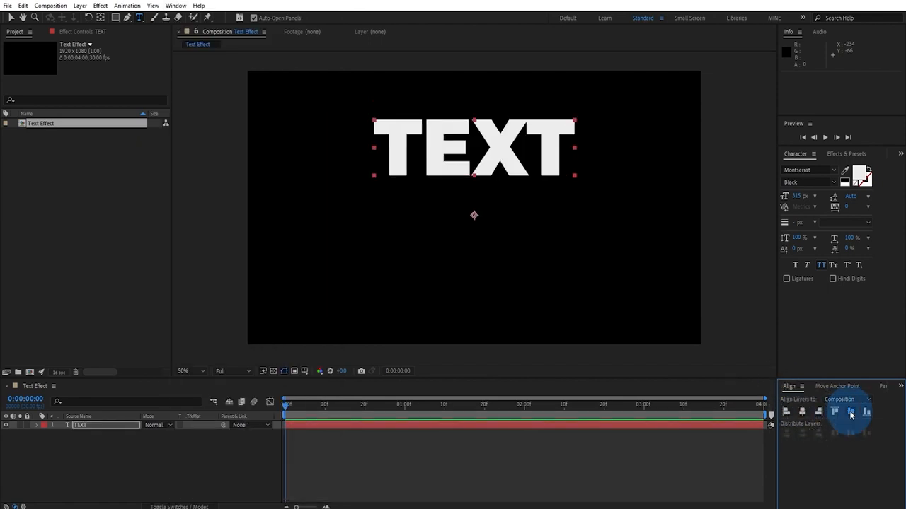
left_click(851, 416)
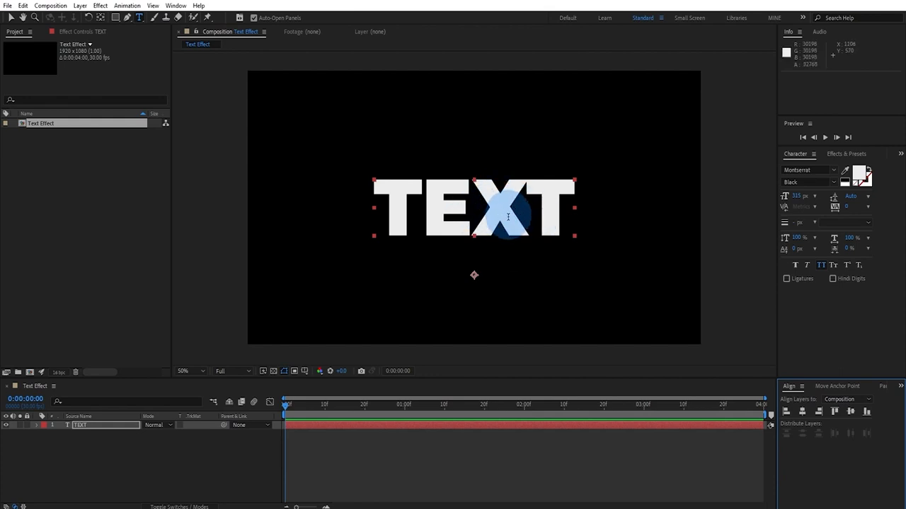
left_click_drag(847, 208, 885, 207)
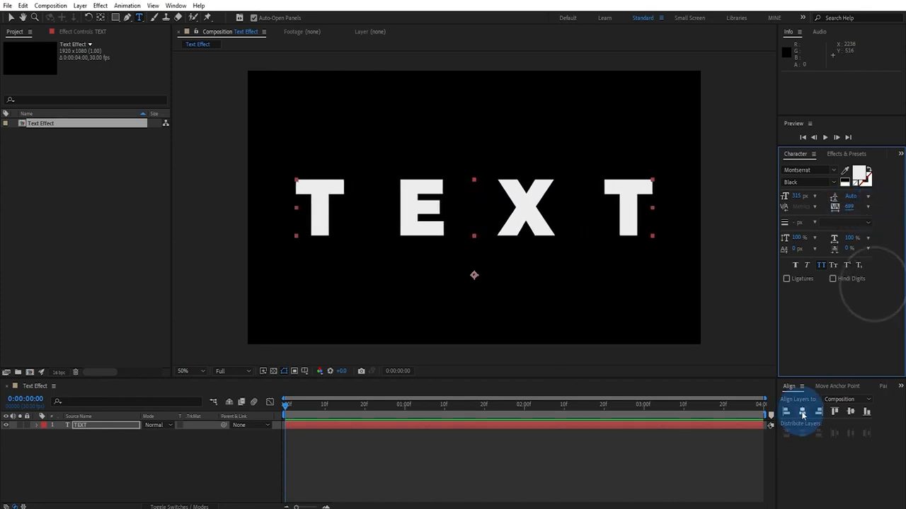
left_click(802, 412)
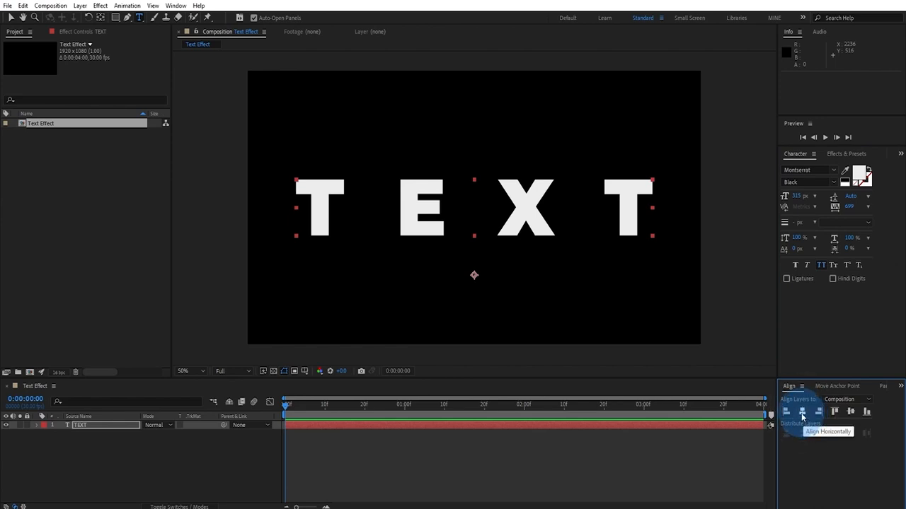
Create shapes from the TEXT layer and select the resulting outlines layer.
right_click(87, 426)
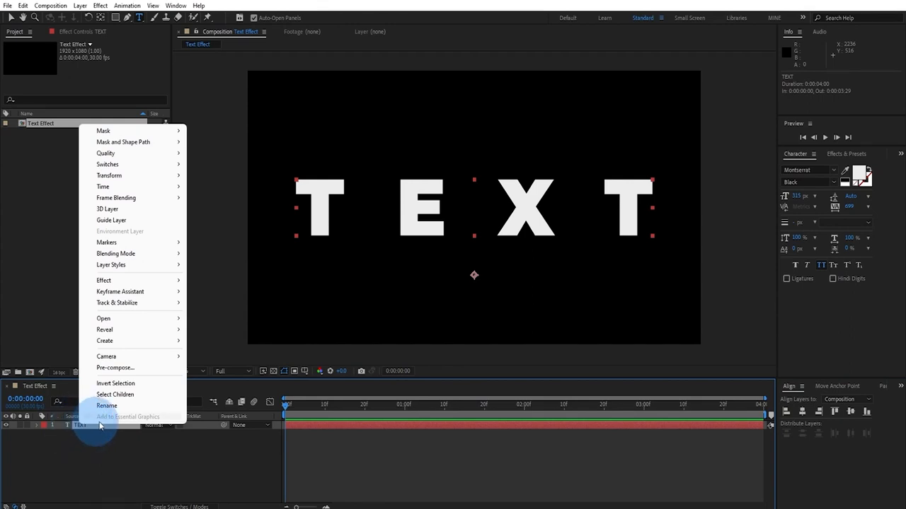
mouse_move(162, 341)
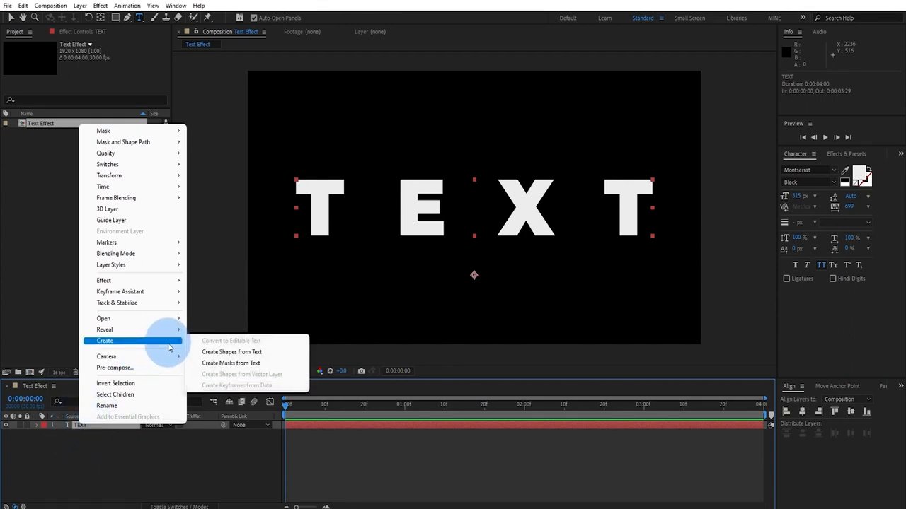
left_click(249, 353)
left_click(90, 436)
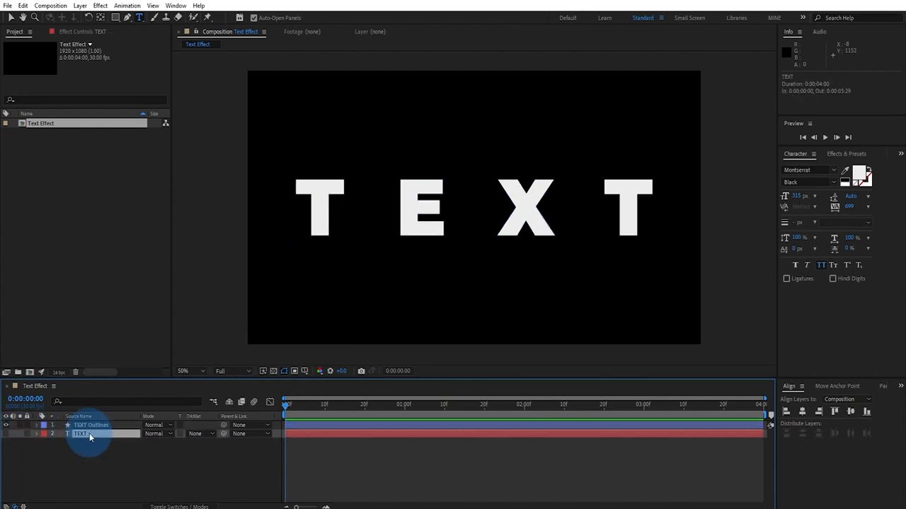
left_click(6, 440)
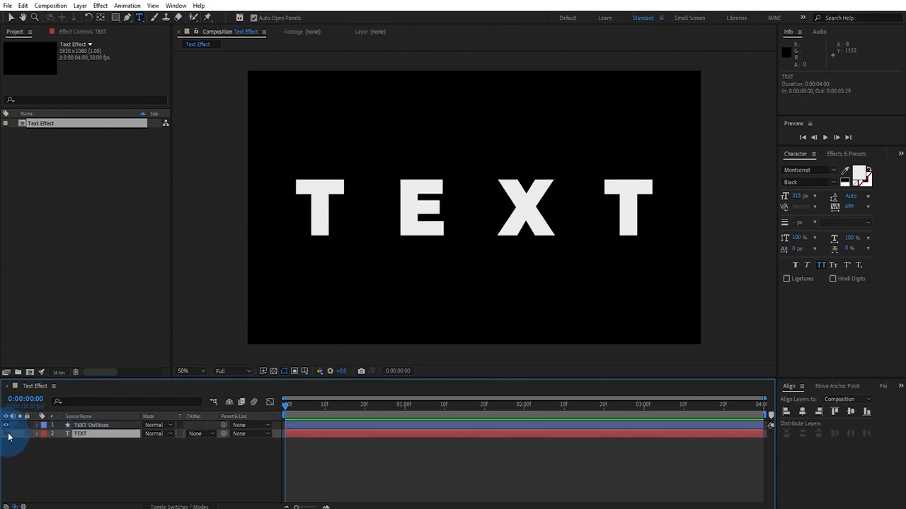
left_click(81, 426)
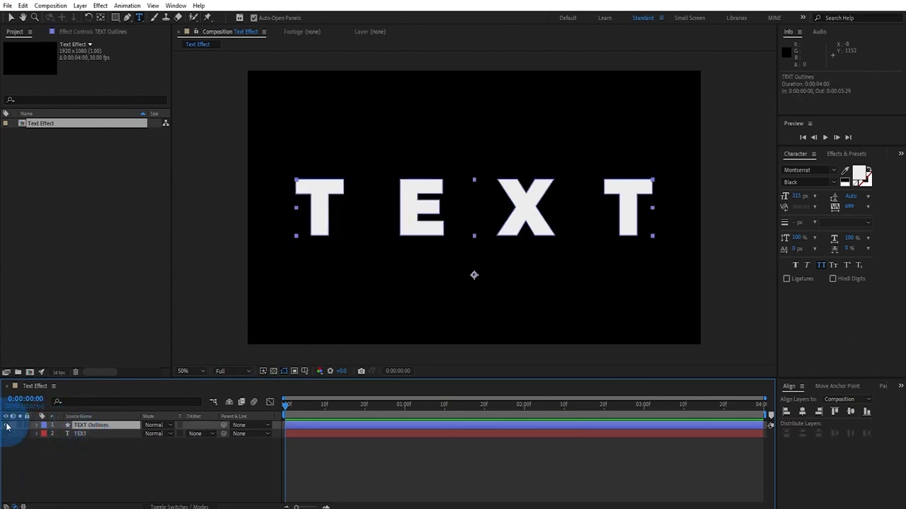
left_click(99, 427)
left_click(102, 423)
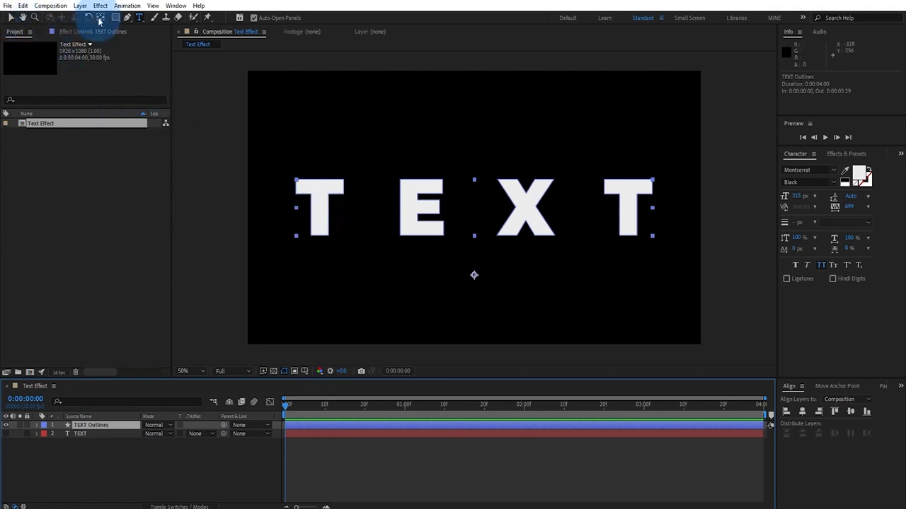
Try to pull the upper-right corner point of the E outline outward with the Pen tool, and undo the path edit.
left_click(128, 19)
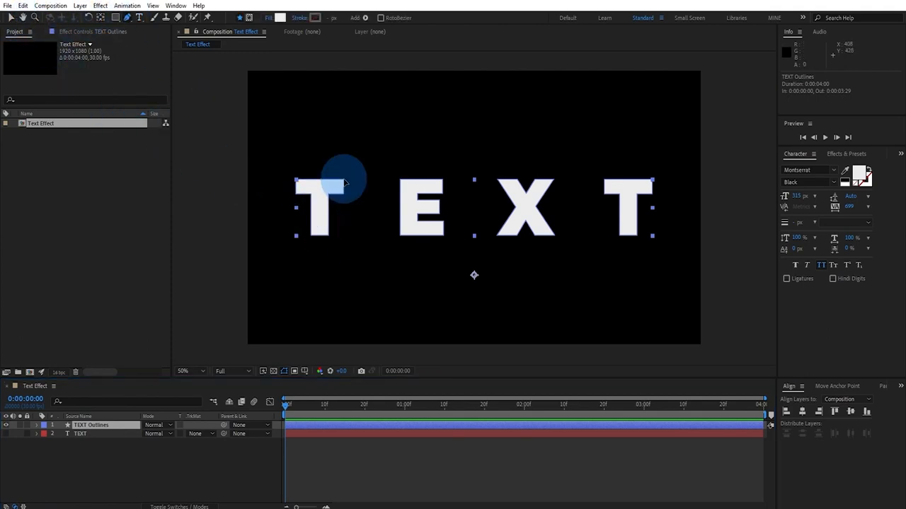
scroll(344, 182, "up", 1)
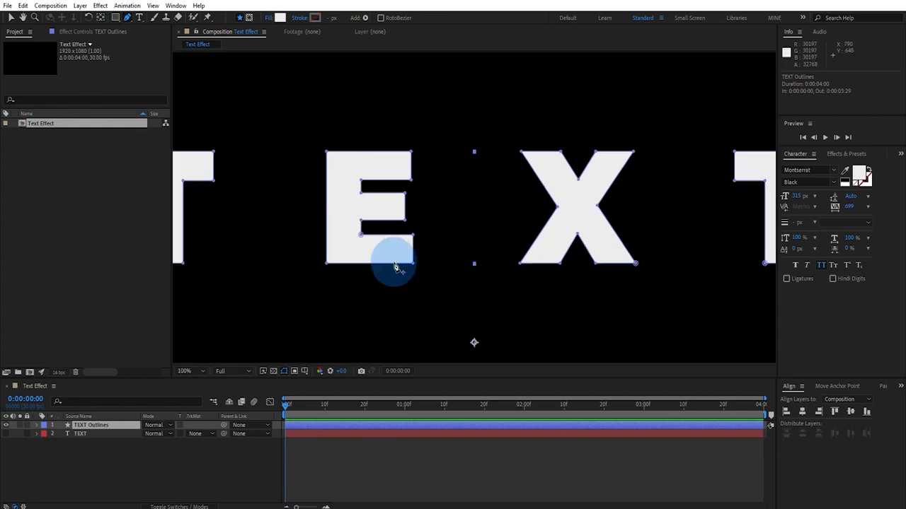
scroll(394, 263, "down", 1)
scroll(430, 201, "up", 1)
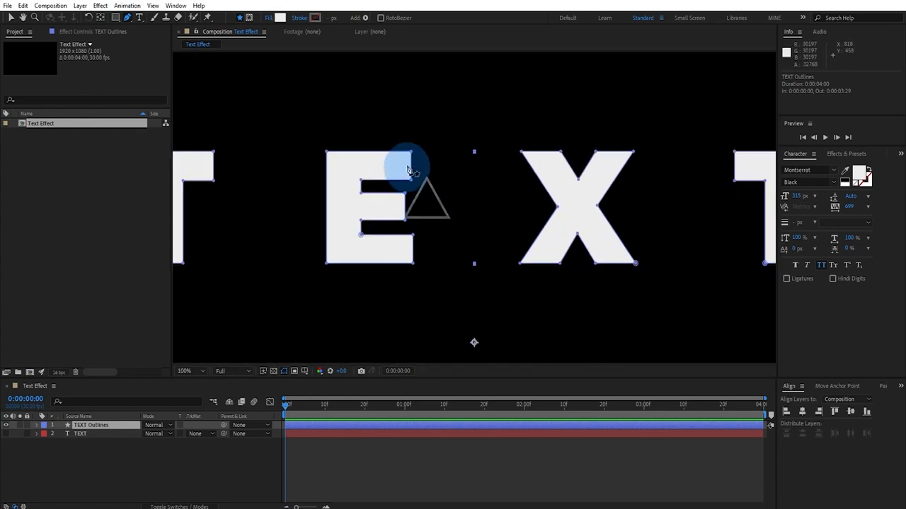
left_click_drag(411, 151, 458, 105)
key("ctrl+z")
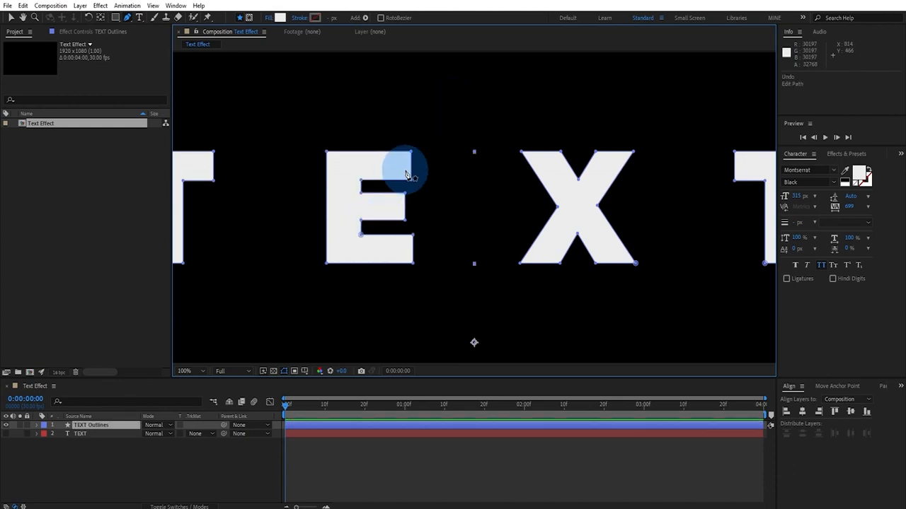
scroll(407, 174, "down", 1)
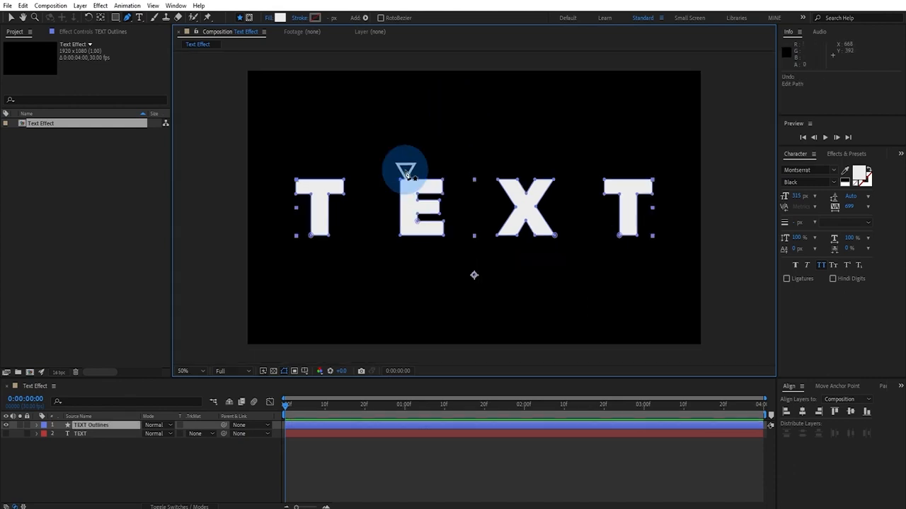
Hide the TEXT Outlines layer, and duplicate the TEXT layer so that only the copy stays visible.
left_click(7, 426)
left_click(5, 436)
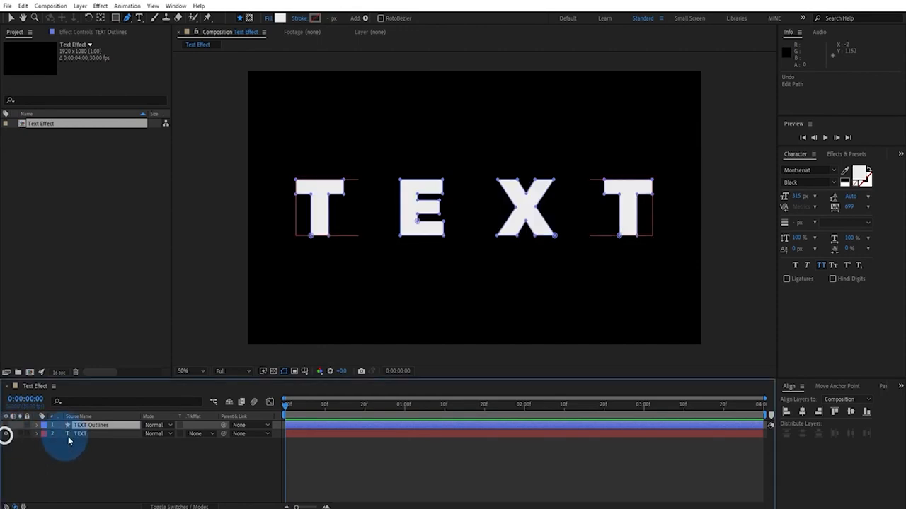
left_click(74, 434)
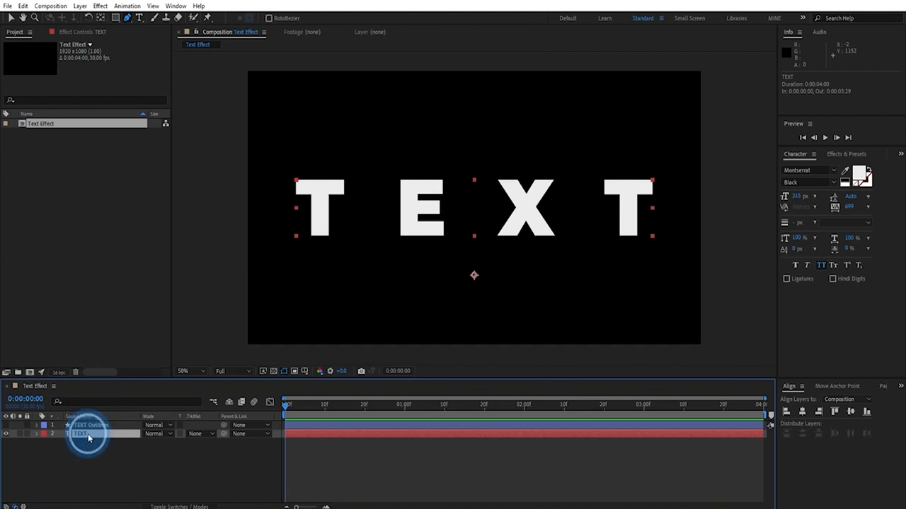
key("ctrl+d")
left_click(6, 443)
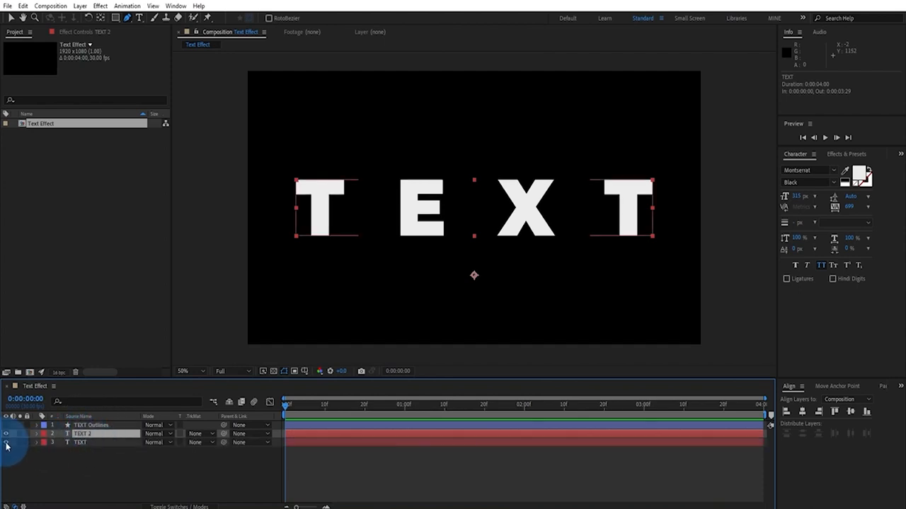
Change the duplicated text layer to the Light font style and tighten its tracking to 22.
left_click(88, 435)
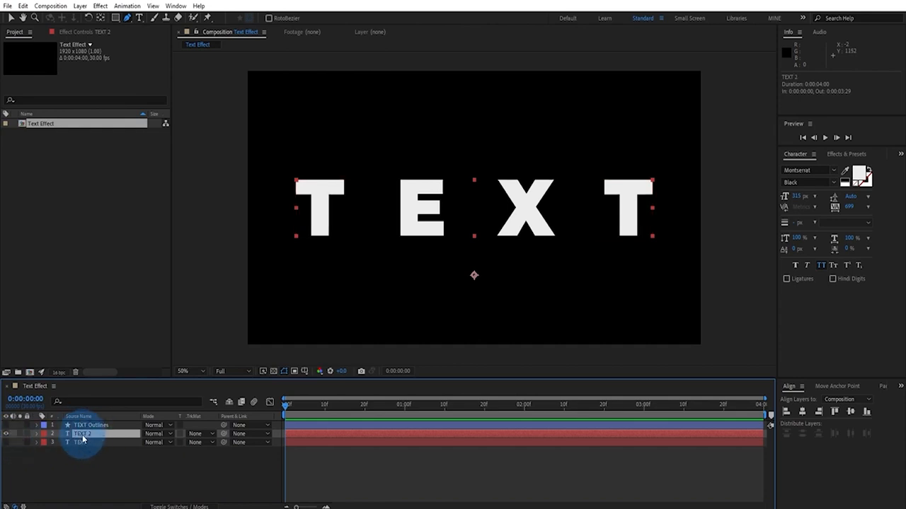
left_click(834, 184)
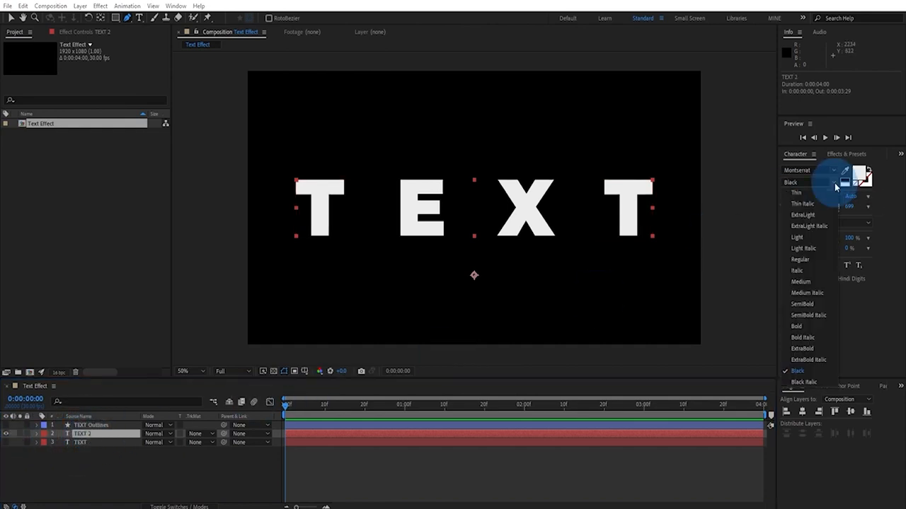
left_click(805, 238)
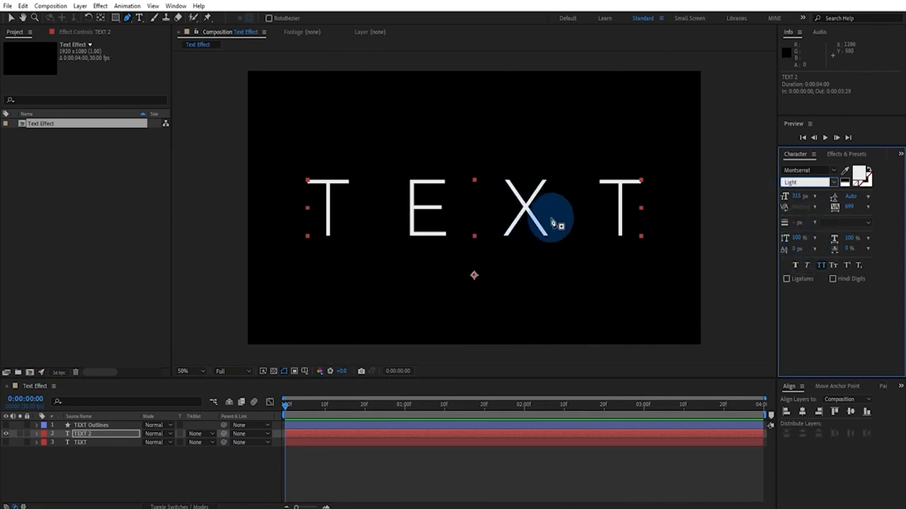
mouse_move(850, 207)
left_mouse_down()
mouse_move(524, 204)
mouse_move(542, 203)
left_mouse_up()
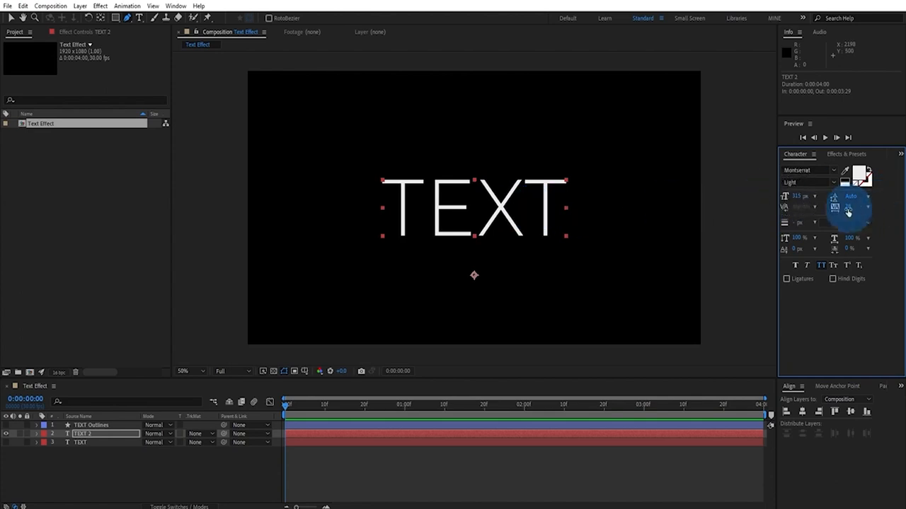
left_click_drag(846, 211, 853, 210)
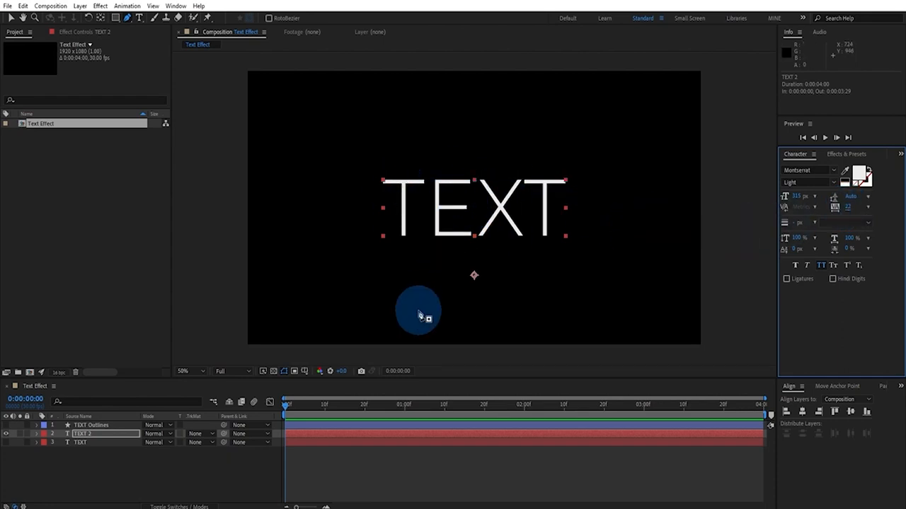
Create shapes from the TEXT 2 layer.
right_click(100, 433)
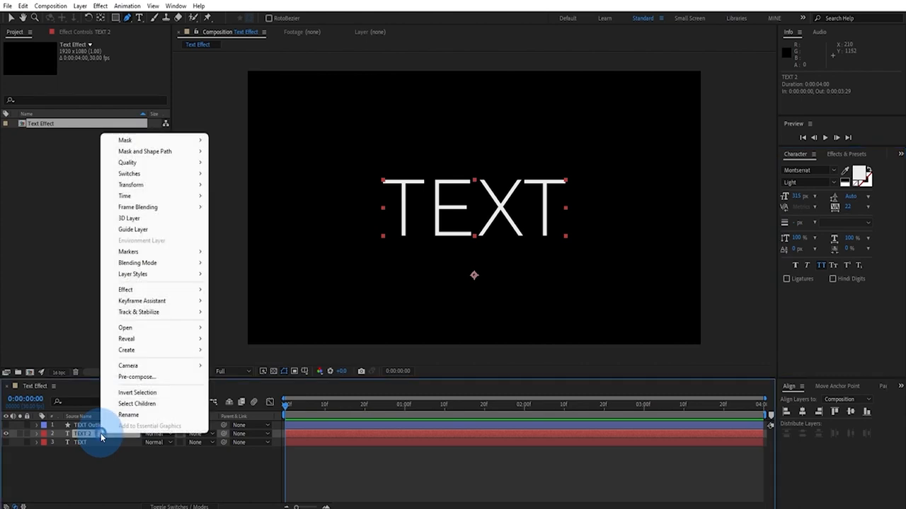
mouse_move(179, 352)
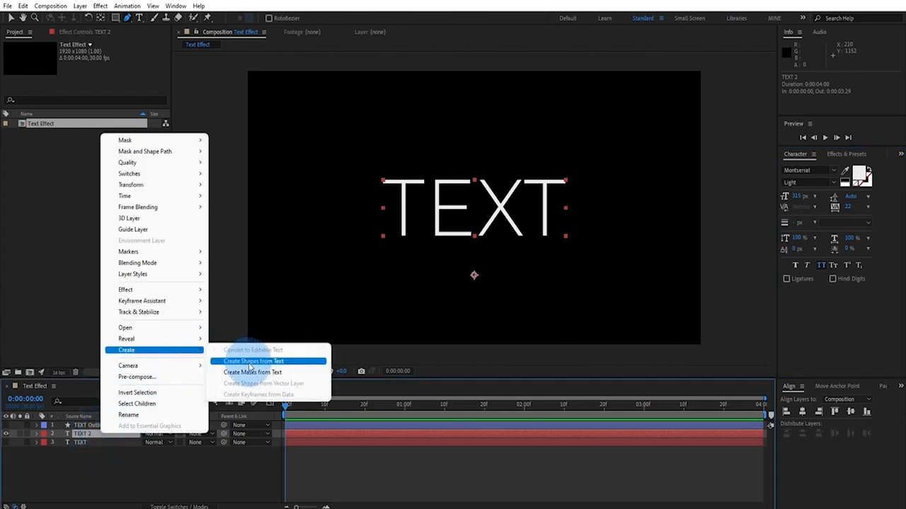
left_click(276, 363)
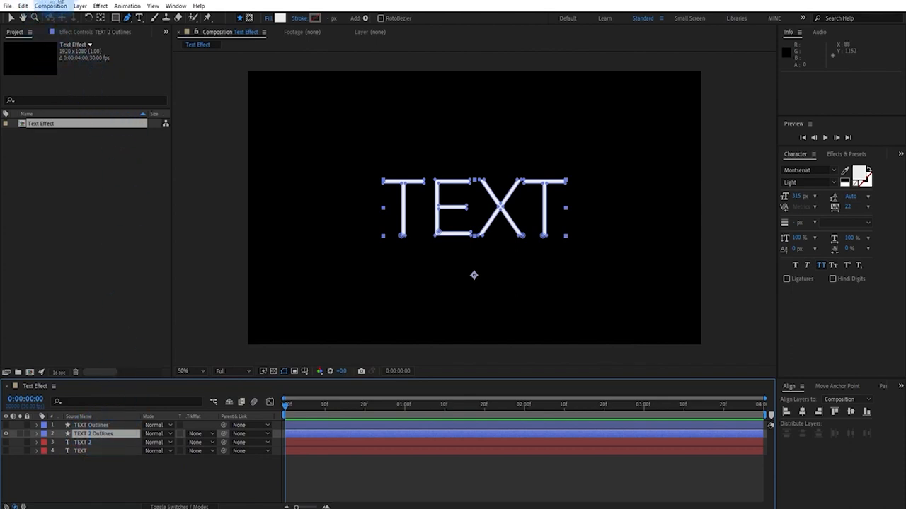
Compare the two outlines layers by toggling their visibility, leaving only TEXT Outlines shown and nothing selected.
left_click(5, 426)
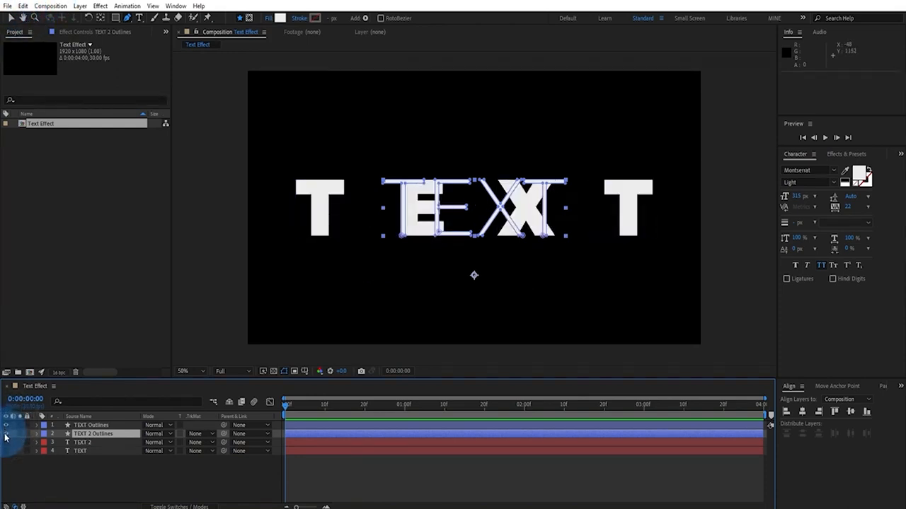
left_click(5, 434)
left_click(6, 426)
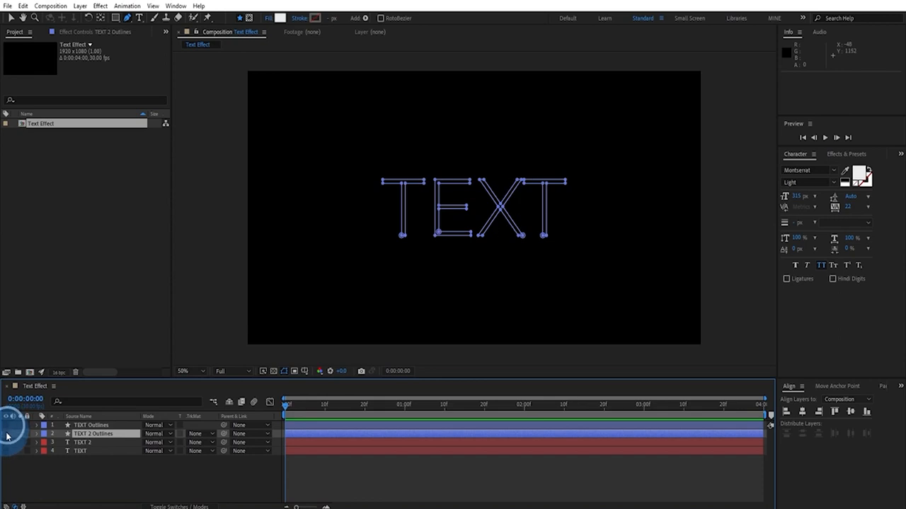
left_click(6, 434)
left_click(6, 442)
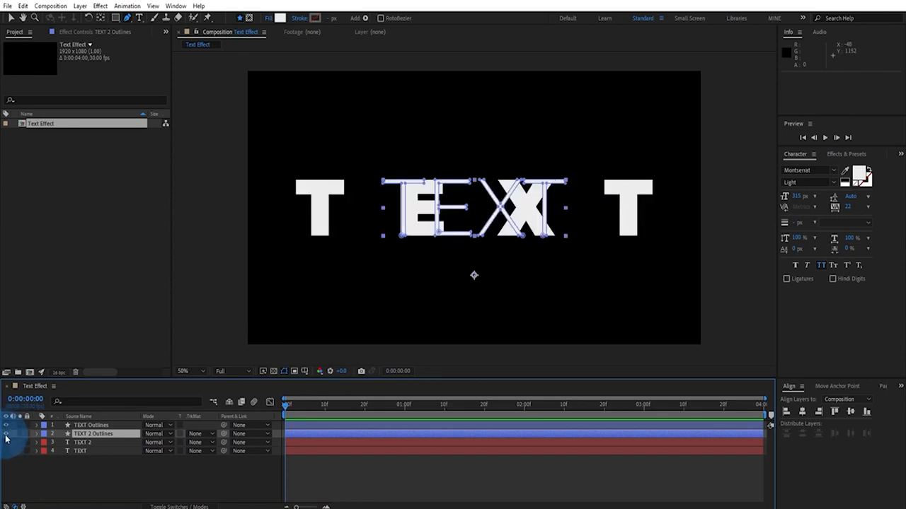
left_click(6, 435)
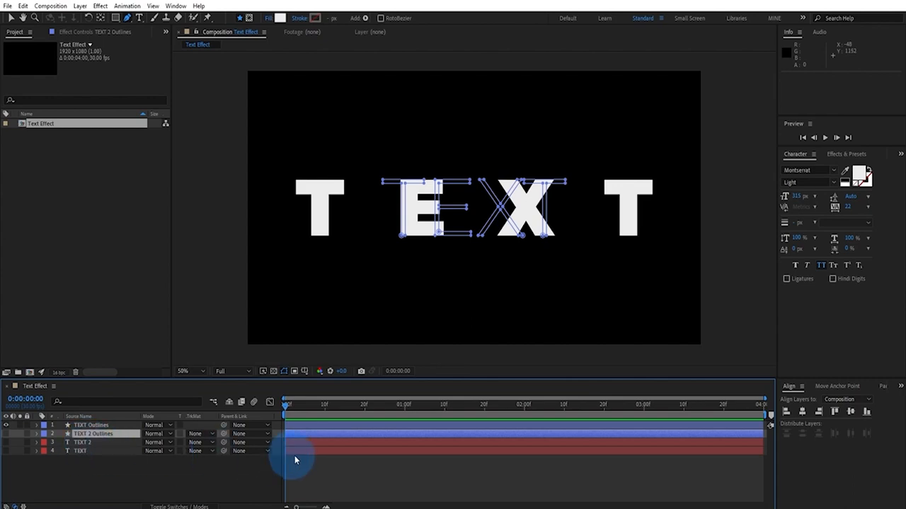
left_click(107, 463)
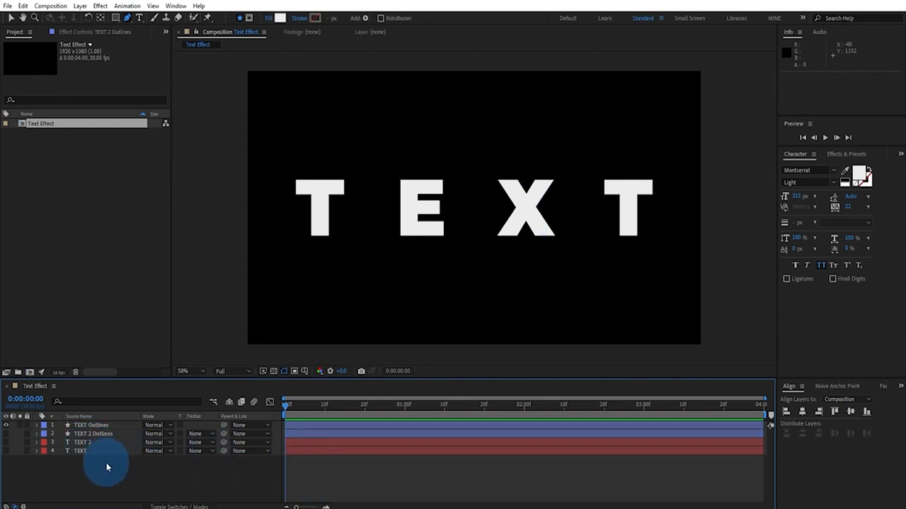
Check the TEXT 2 layer's visibility, and select the TEXT Outlines layer to examine the path points of its bold letters.
left_click(86, 444)
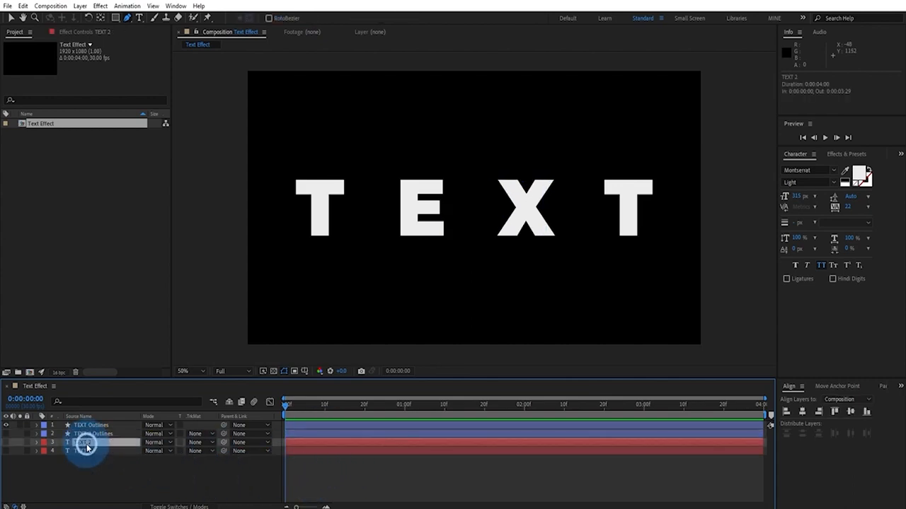
left_click(6, 442)
left_click(5, 443)
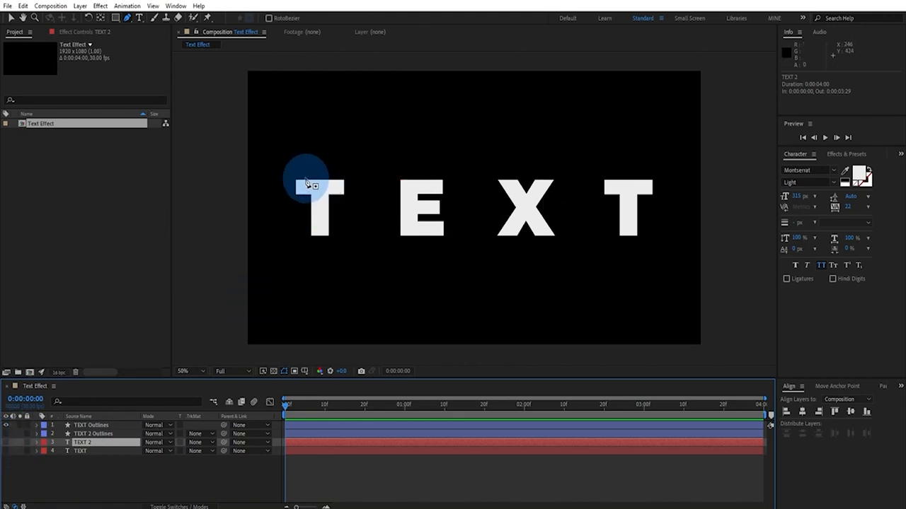
left_click(98, 426)
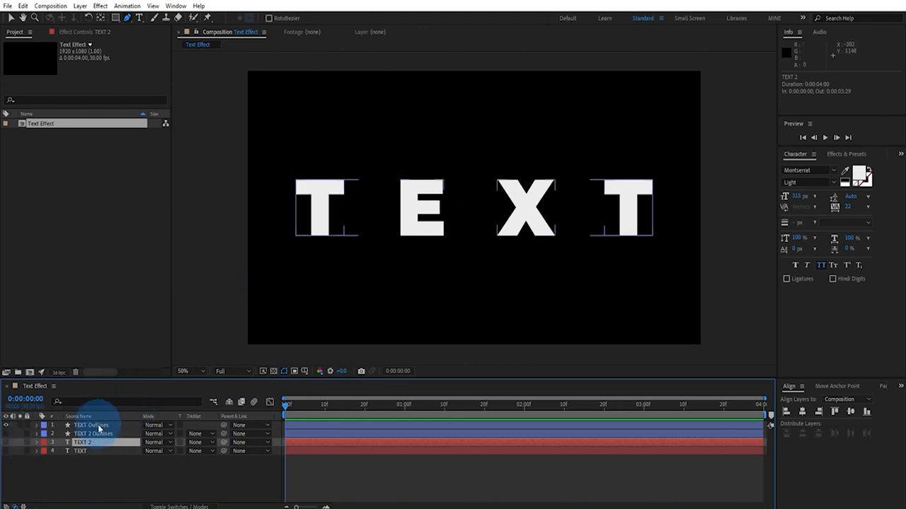
left_click(99, 428)
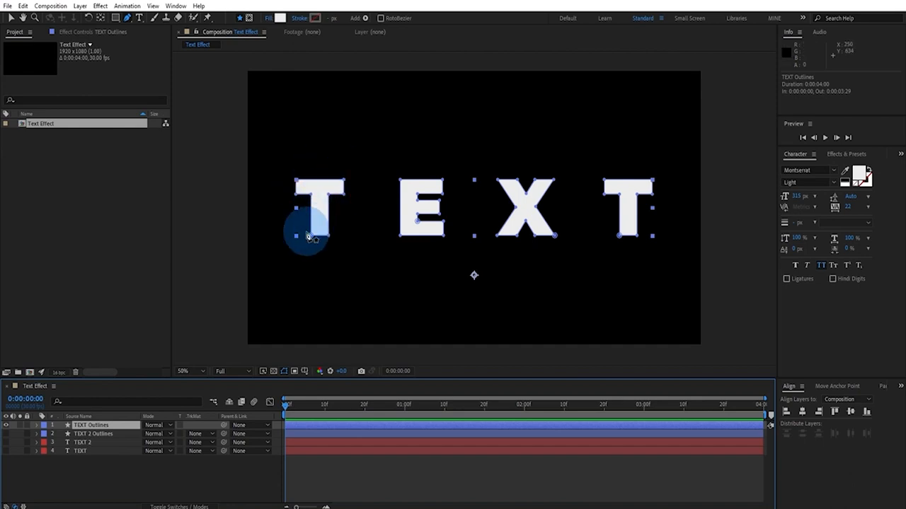
Show only the TEXT 2 Outlines layer and select it to examine the path points of its thin letters up close.
left_click(6, 445)
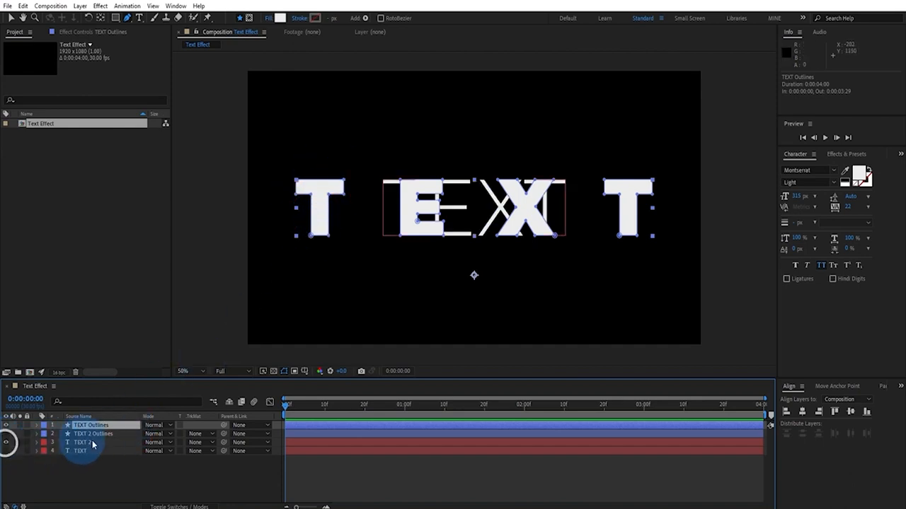
left_click(83, 442)
left_click(6, 442)
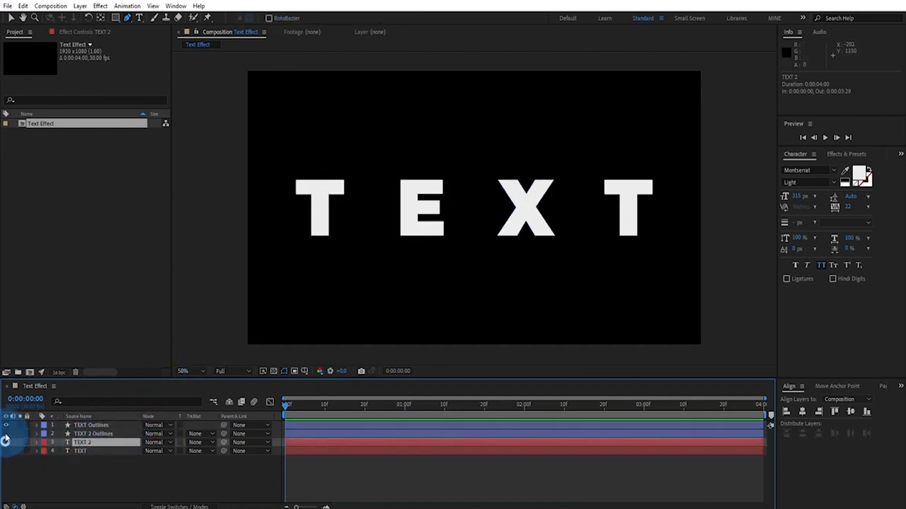
left_click(6, 434)
left_click(5, 425)
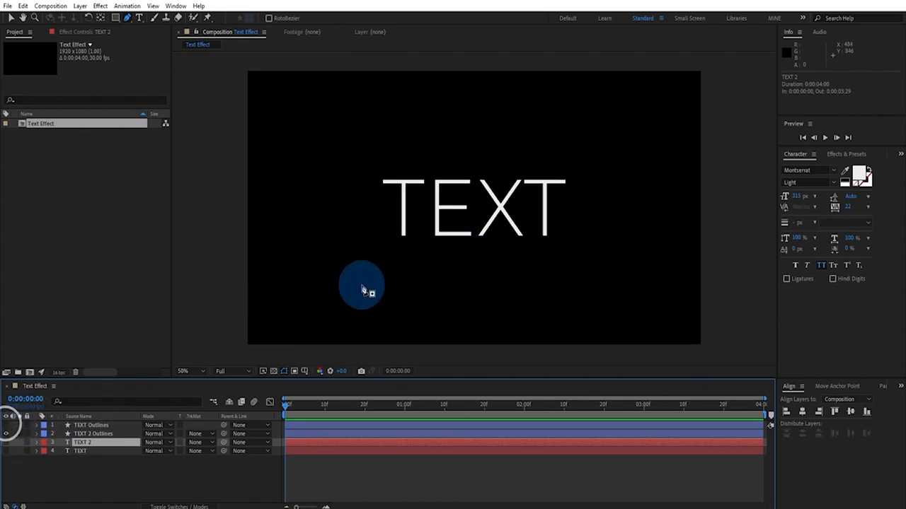
scroll(387, 185, "up", 2)
left_click(93, 434)
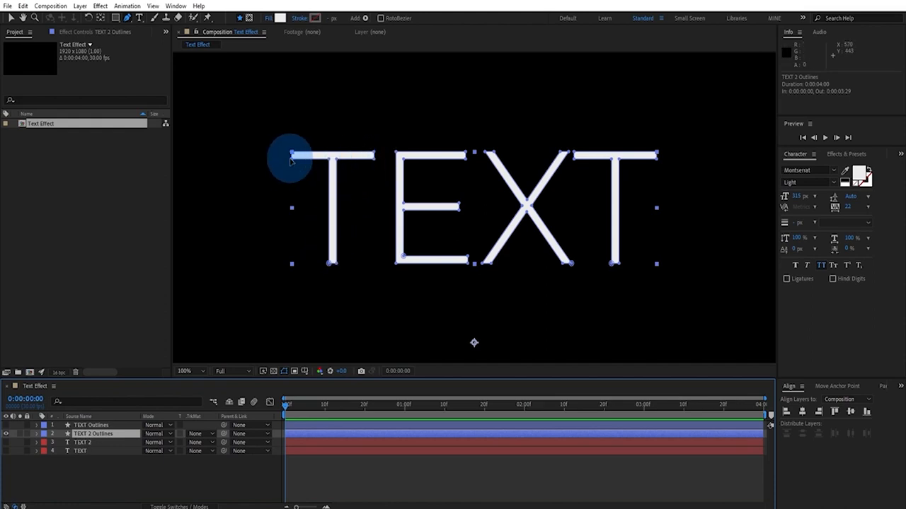
key("comma")
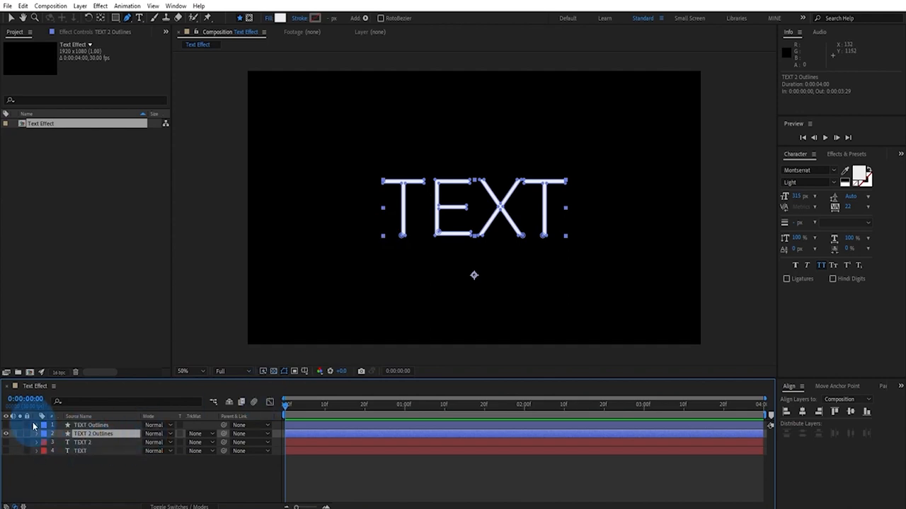
Make the TEXT Outlines layer visible again and expand its contents to list the letter groups.
left_click(8, 425)
left_click(88, 425)
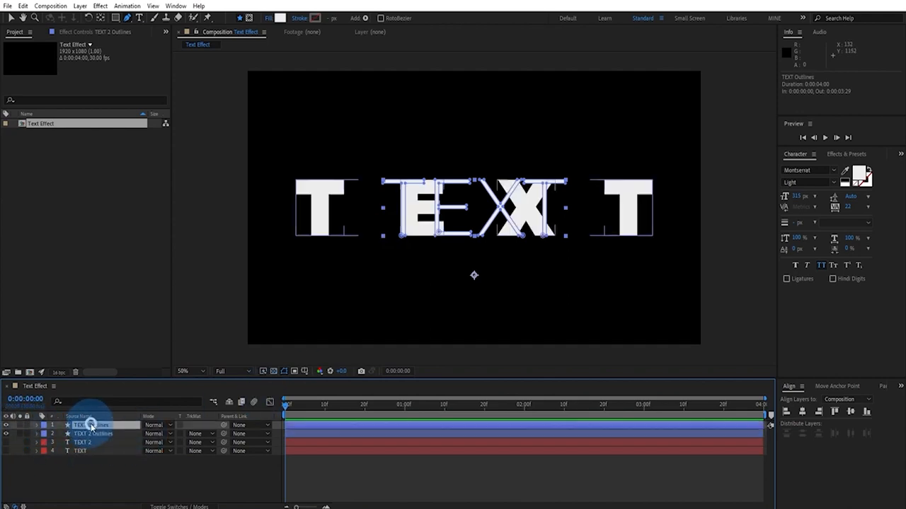
left_click(37, 425)
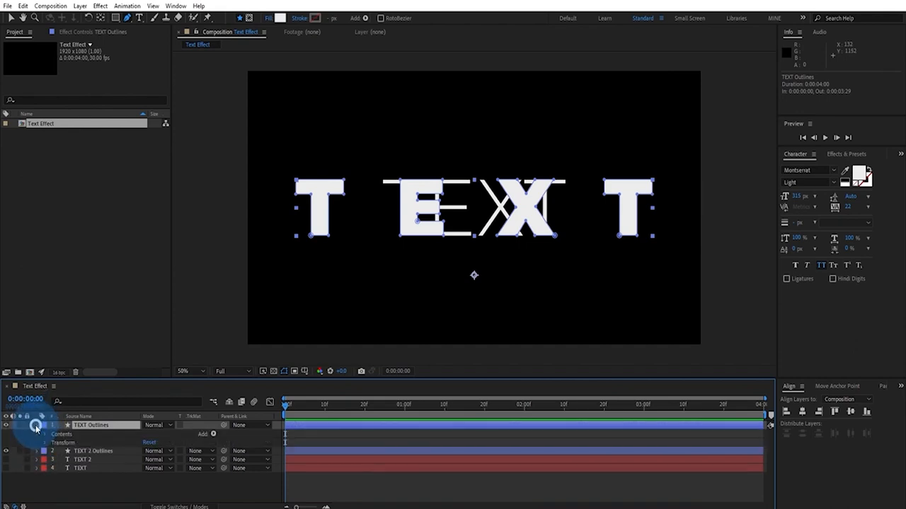
left_click(45, 435)
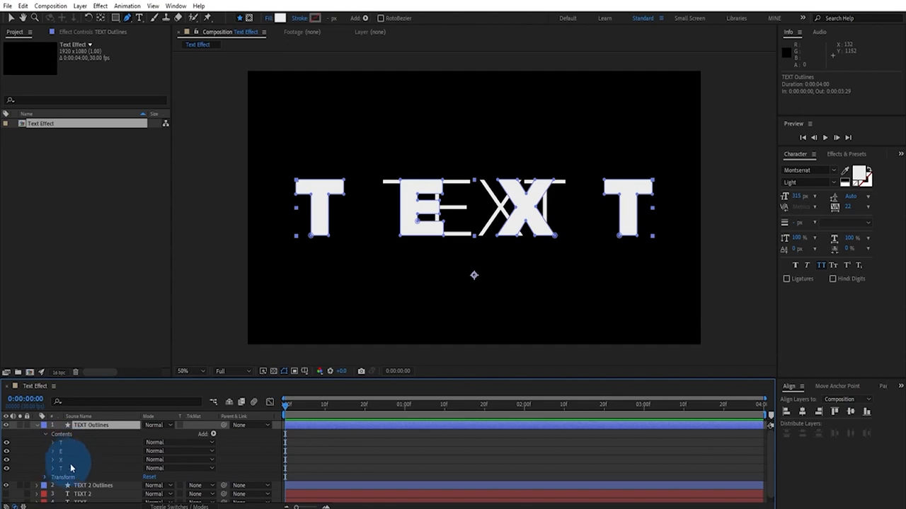
scroll(85, 466, "down", 1)
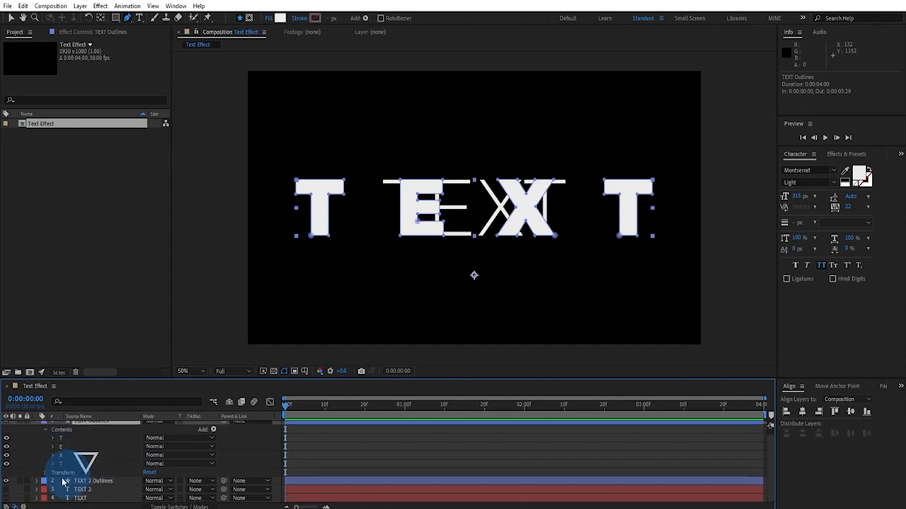
Expand the TEXT 2 Outlines contents down to the first T's shape and select its Path property.
left_click(37, 483)
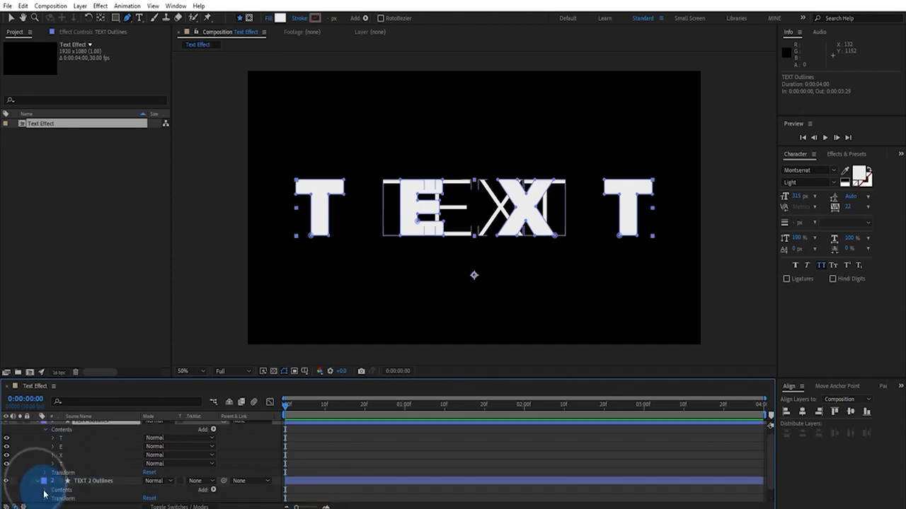
left_click(44, 492)
scroll(48, 485, "down", 3)
left_click(53, 474)
scroll(62, 476, "down", 1)
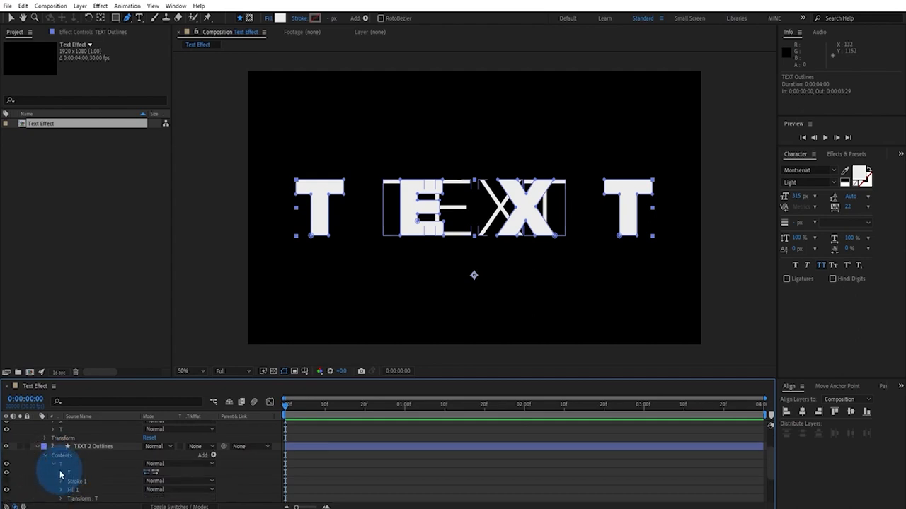
scroll(65, 472, "down", 3)
scroll(76, 464, "up", 2)
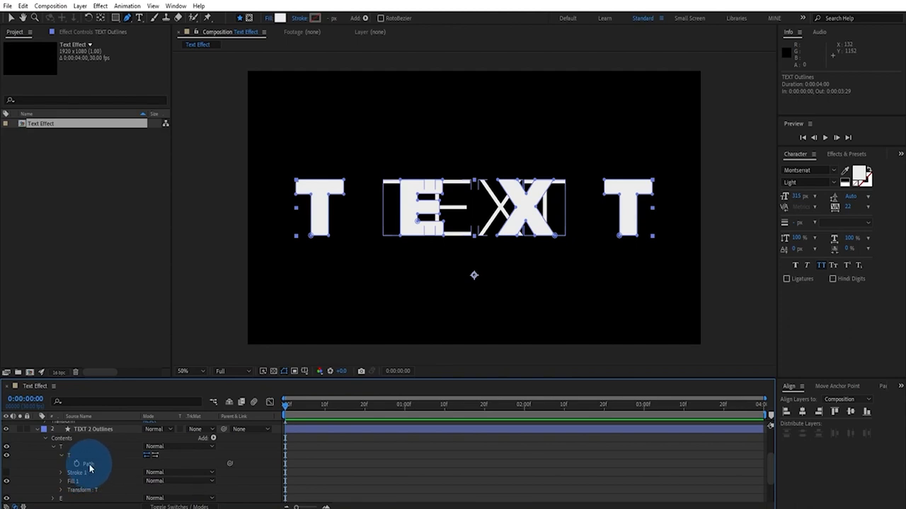
left_click(88, 465)
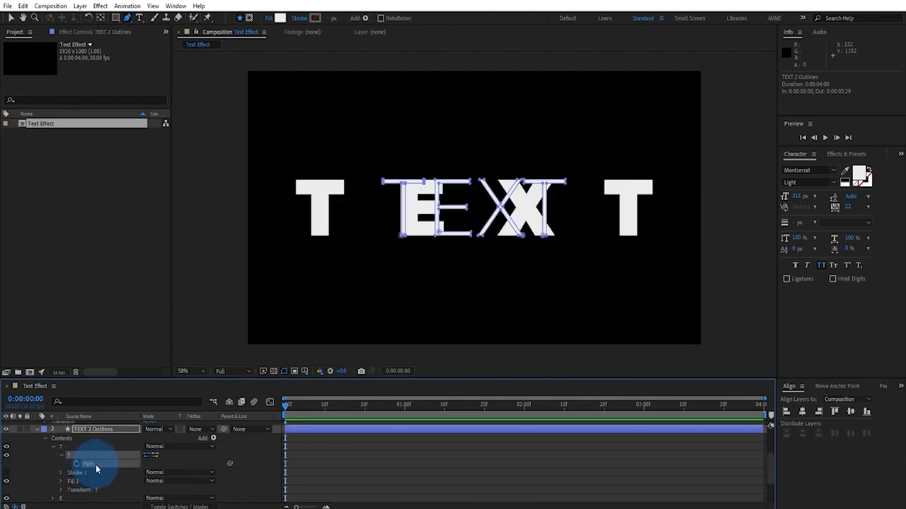
Expand the first T group in the TEXT Outlines layer to reveal its Path property.
scroll(96, 464, "up", 2)
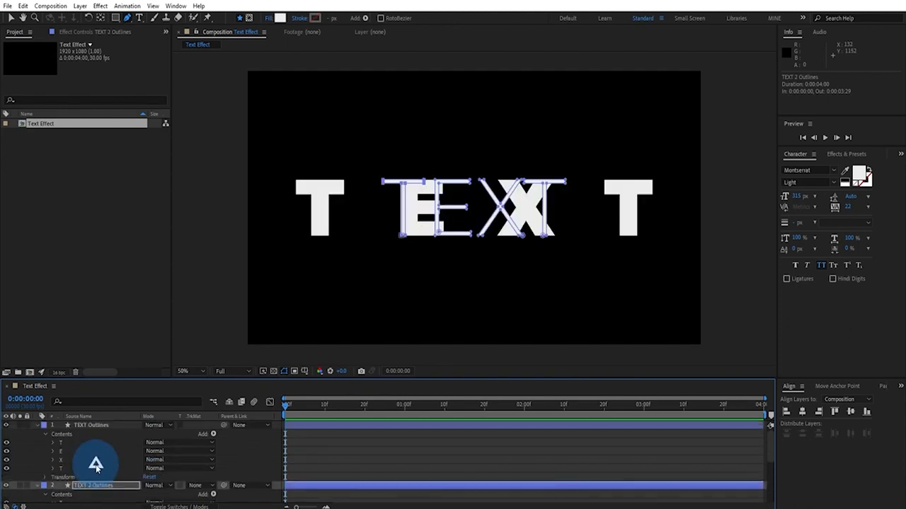
left_click(53, 444)
left_click(61, 451)
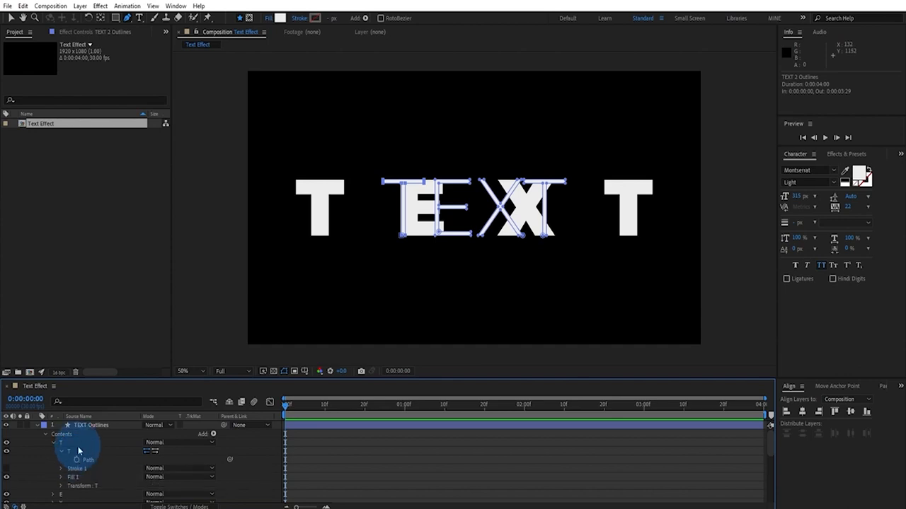
Start keyframing the first T's Path in the TEXT Outlines layer at 0:00:00:00.
left_click(94, 425)
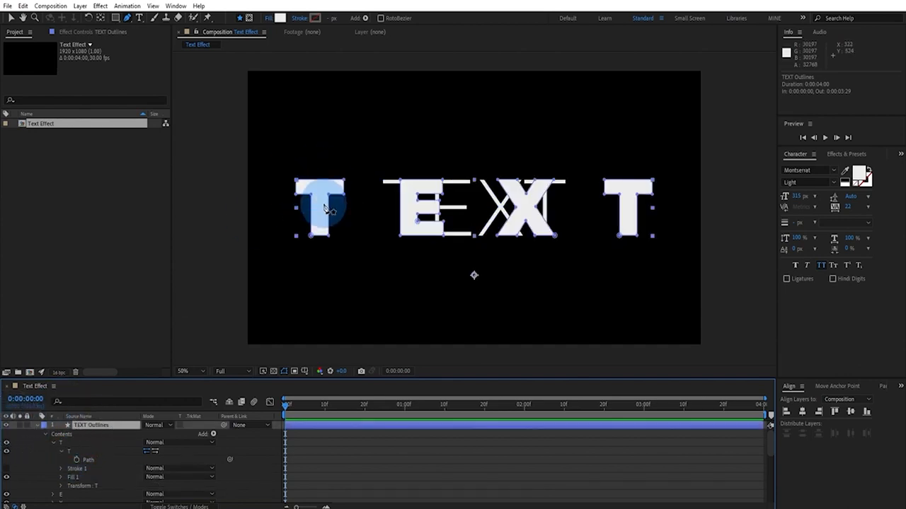
left_click(77, 460)
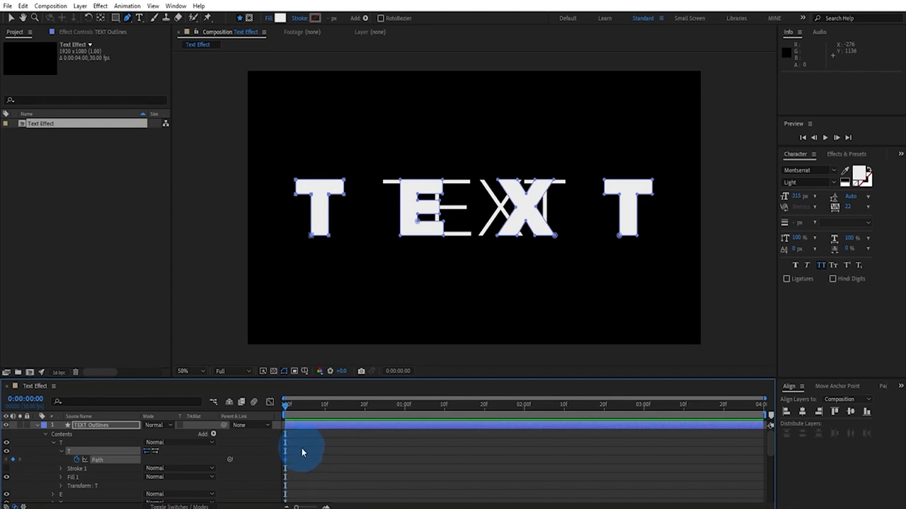
left_click_drag(302, 449, 271, 469)
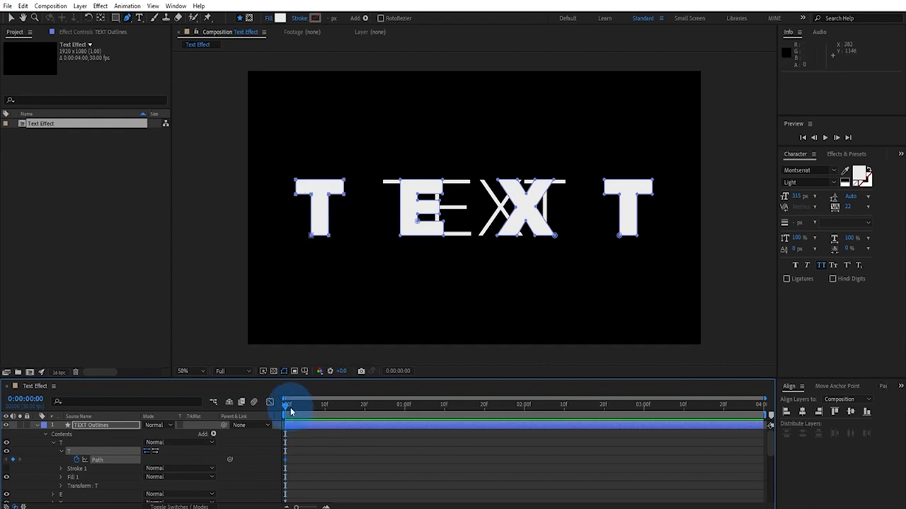
At frame 10, distort the first T's path by pulling its crossbar's upper-right point up and outward with the Pen tool.
left_click_drag(290, 408, 326, 407)
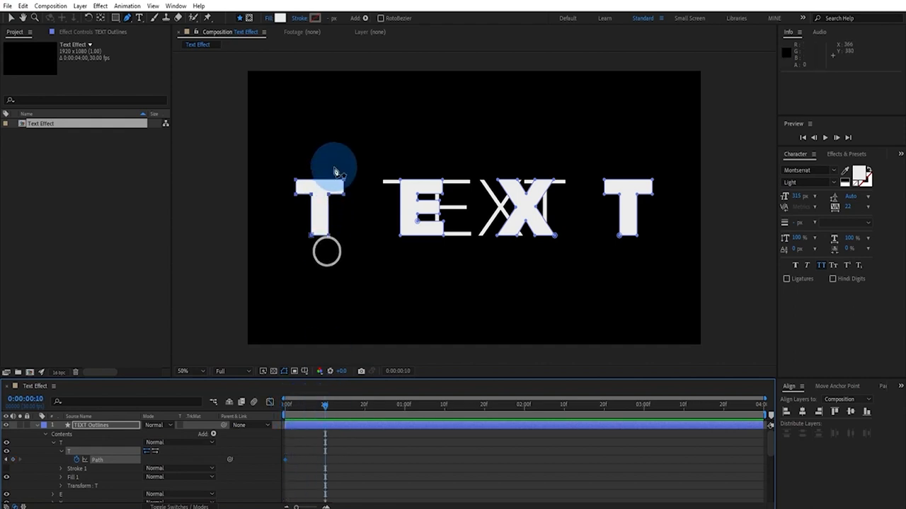
left_click_drag(343, 178, 359, 165)
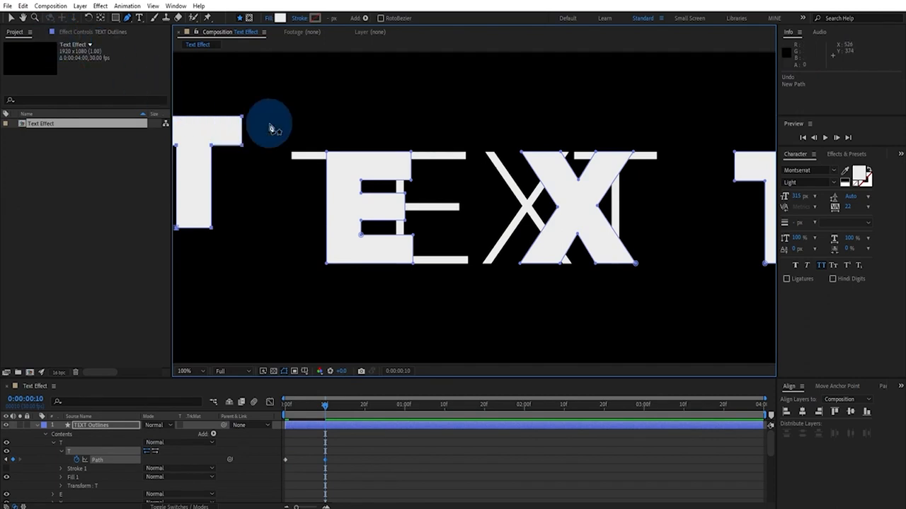
left_click(10, 17)
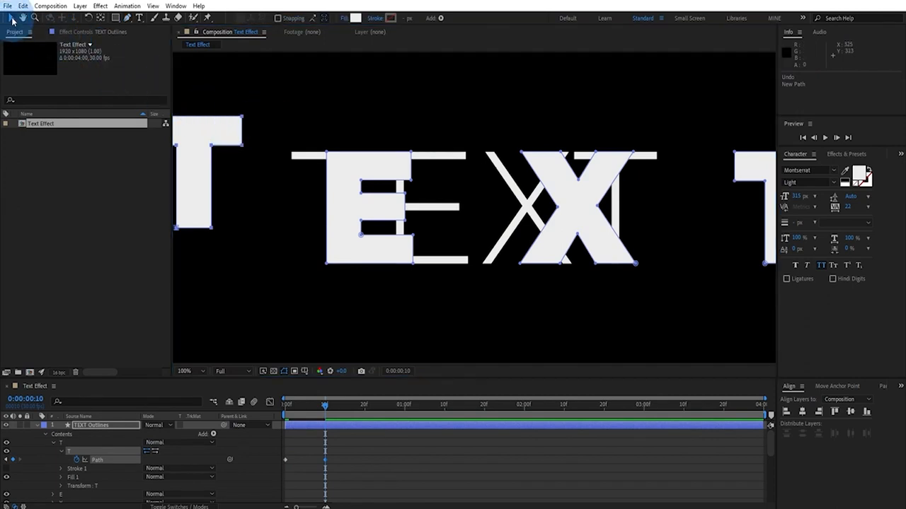
left_click(227, 132)
left_click_drag(242, 117, 244, 108)
key("ctrl+z")
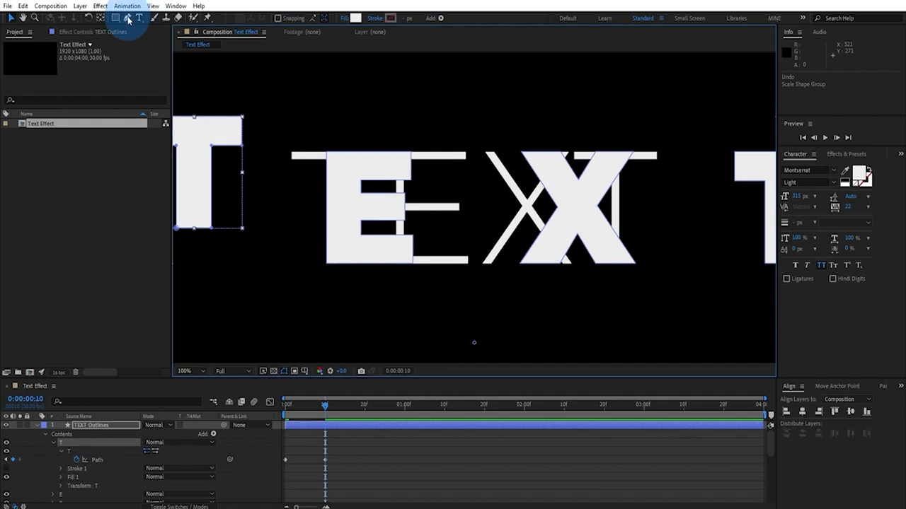
left_click(128, 18)
left_click_drag(243, 116, 384, 81)
key("comma")
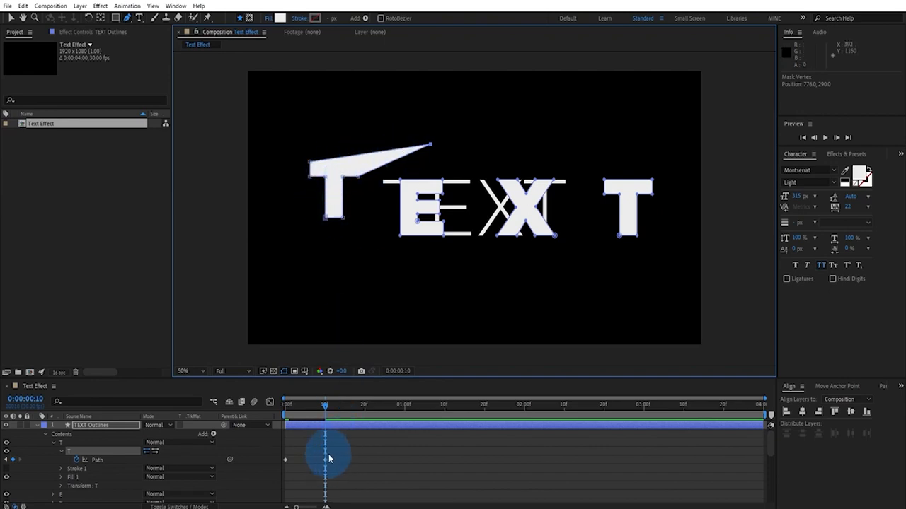
Check the first T at frame 0, then move its whole path down and left at frame 23.
left_click_drag(319, 405, 283, 413)
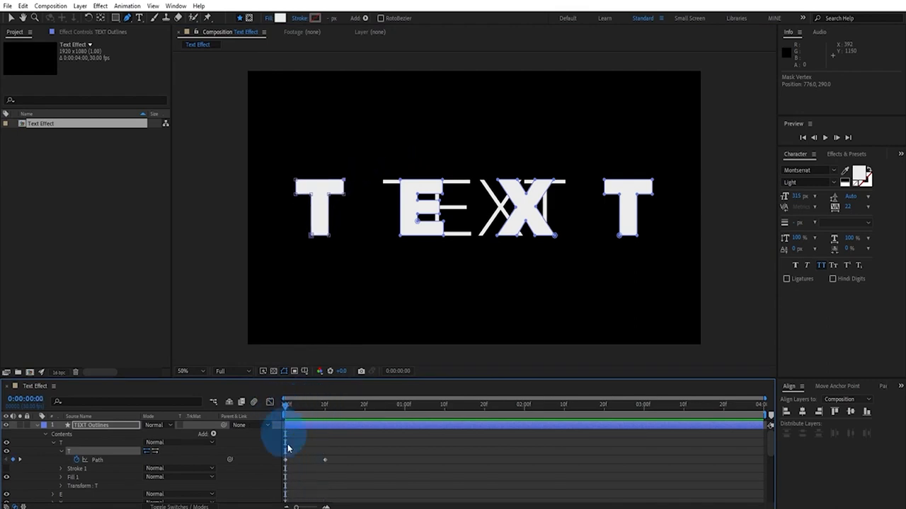
left_click_drag(296, 461, 280, 463)
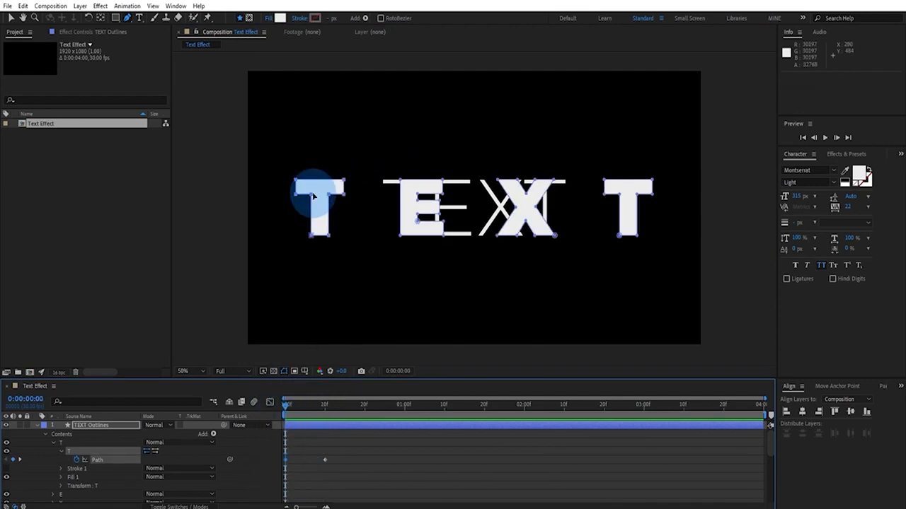
left_click_drag(291, 403, 378, 416)
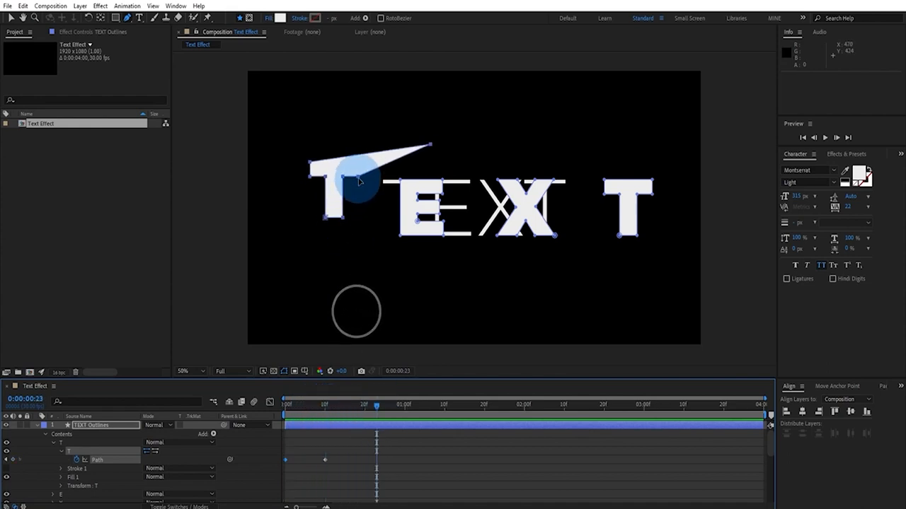
left_click_drag(358, 185, 276, 266)
key("ctrl+z")
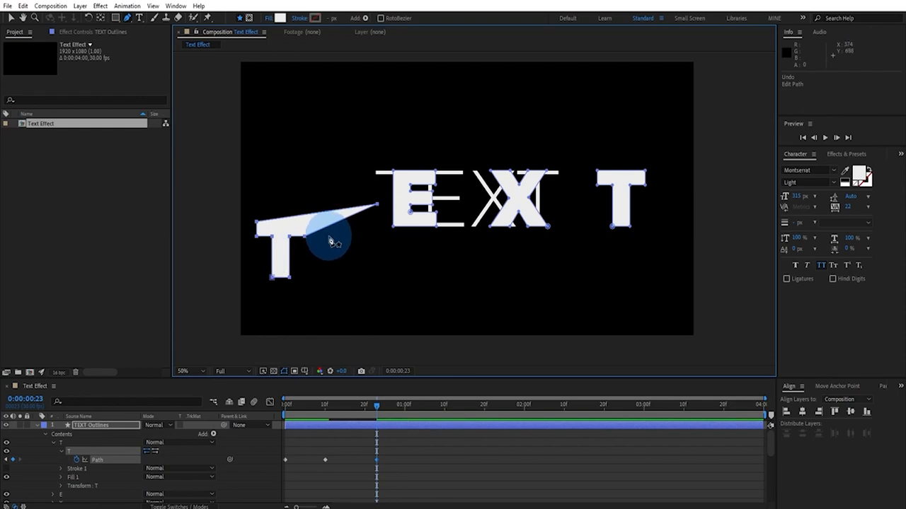
key("period")
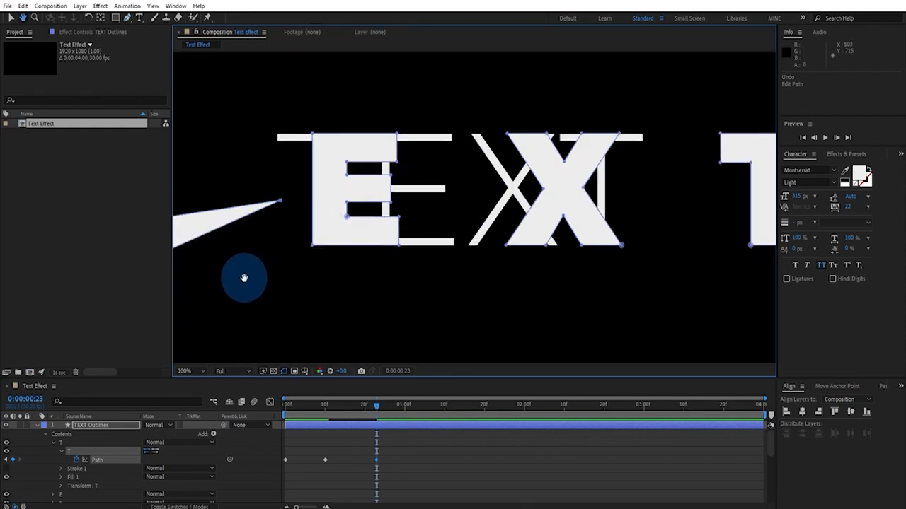
left_click_drag(262, 273, 448, 211)
left_click_drag(377, 232, 384, 250)
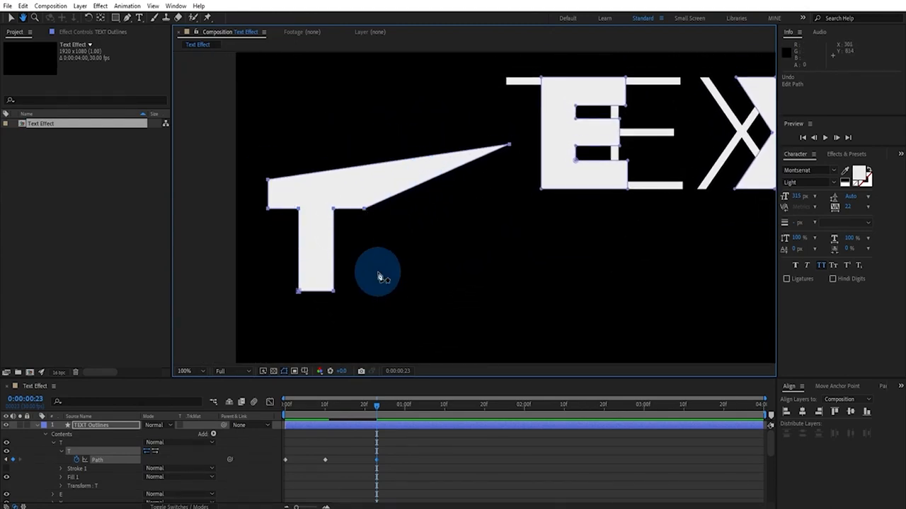
At frame 23, pull the lower-right point of the first T's crossbar downward with the Pen tool.
left_click(10, 17)
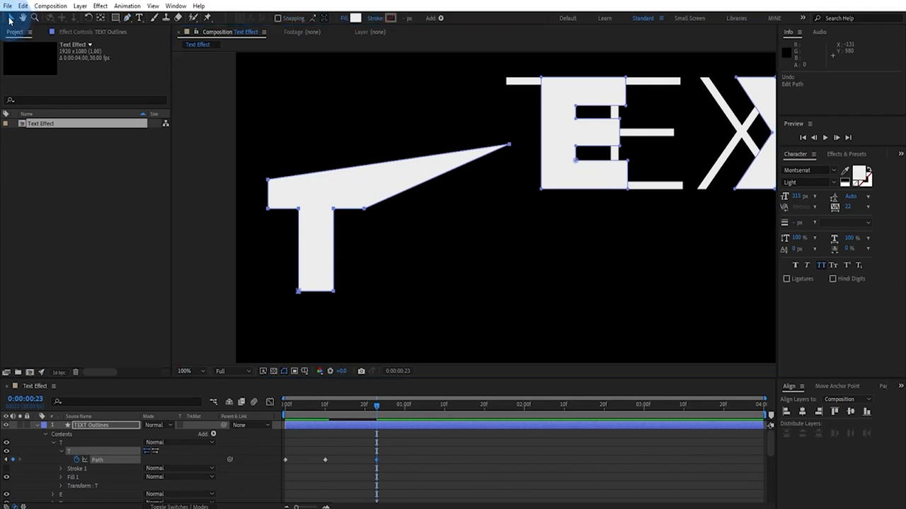
double_click(332, 187)
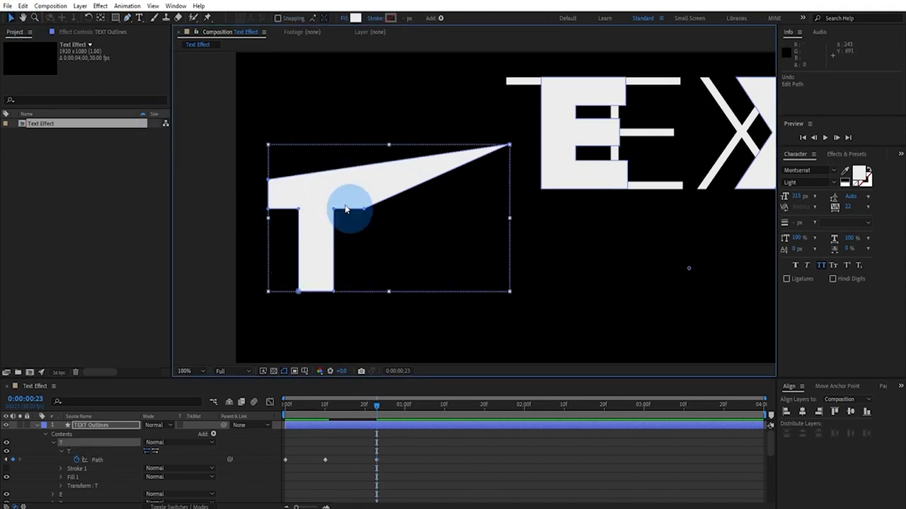
left_click(127, 17)
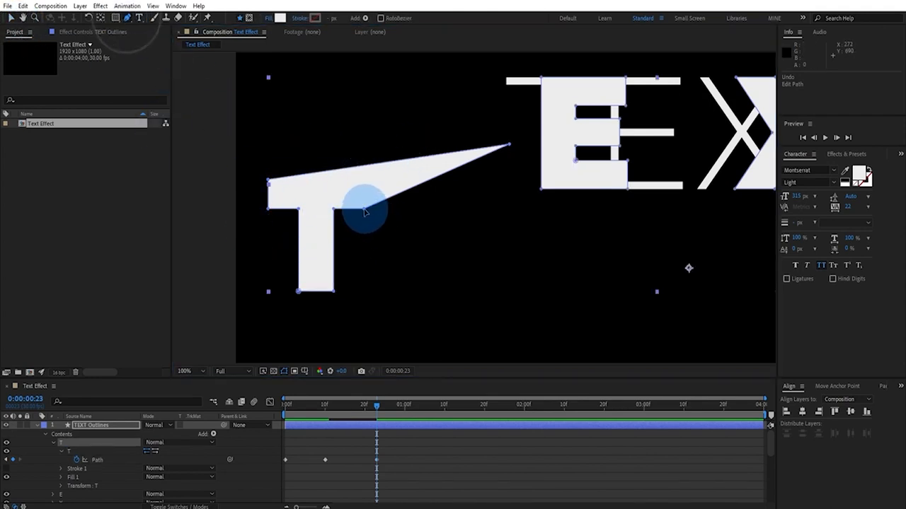
left_click_drag(364, 212, 404, 266)
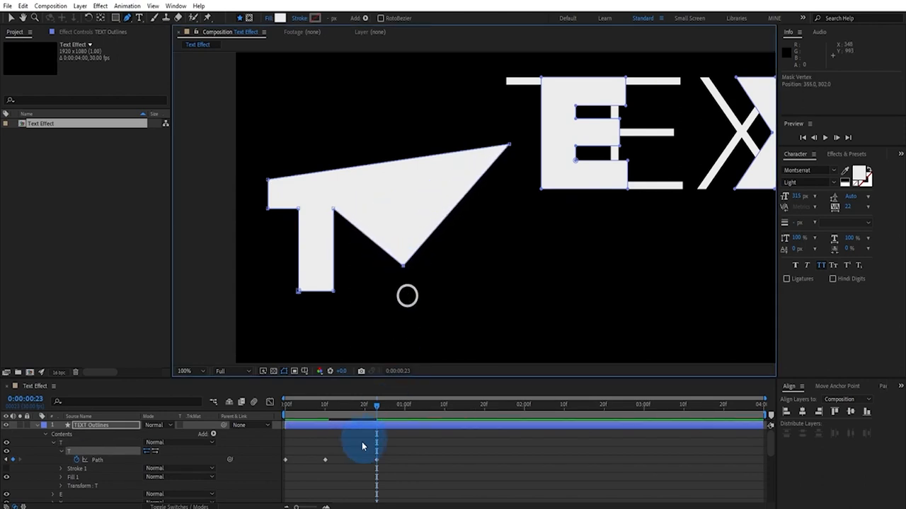
left_click_drag(369, 452, 395, 482)
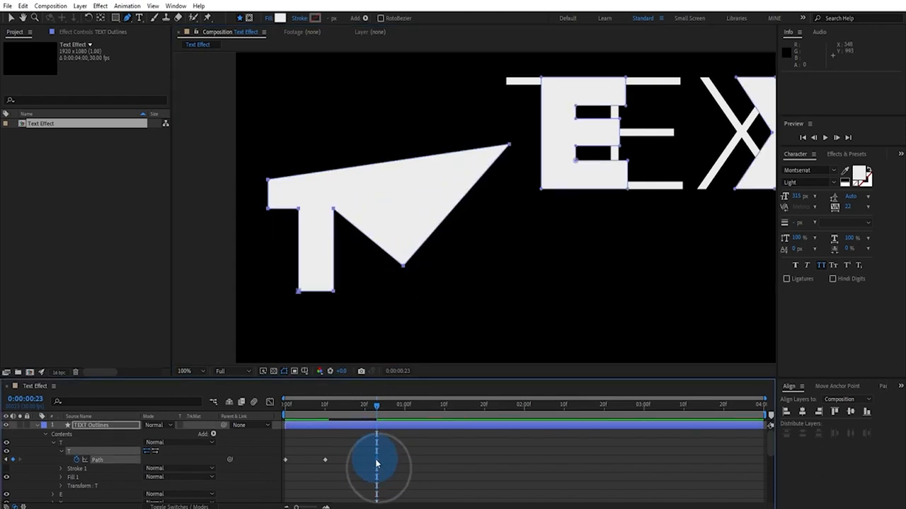
Delete the first T's Path keyframes at frames 10 and 23, keeping the one at frame 0.
left_click_drag(376, 407, 285, 408)
scroll(425, 196, "down", 2)
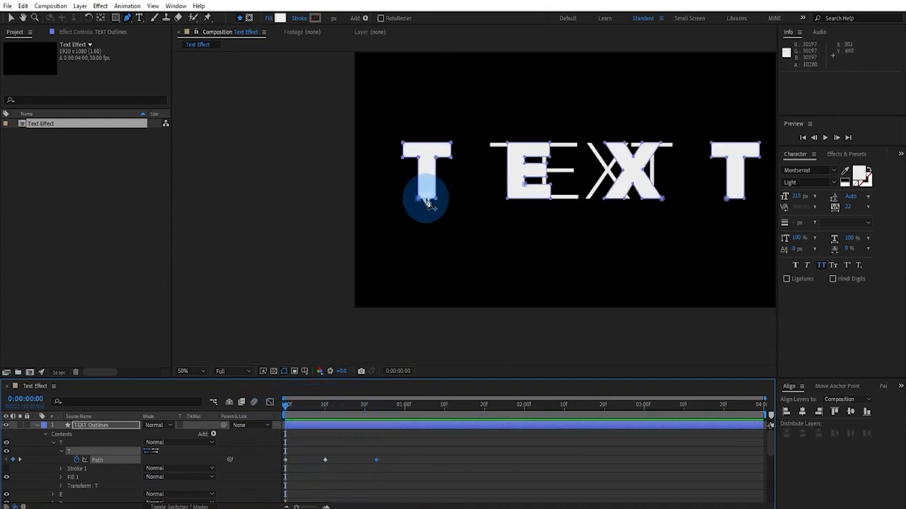
left_click(23, 17)
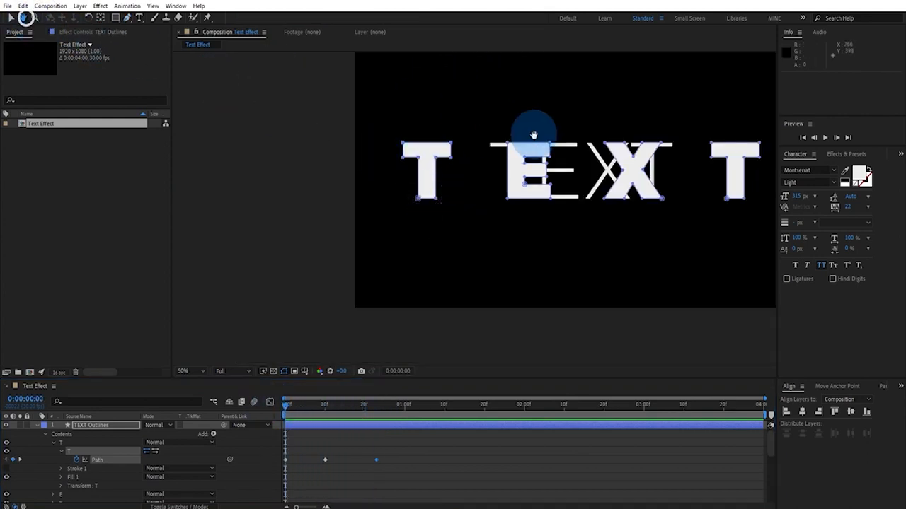
left_click_drag(534, 135, 404, 182)
left_click(11, 18)
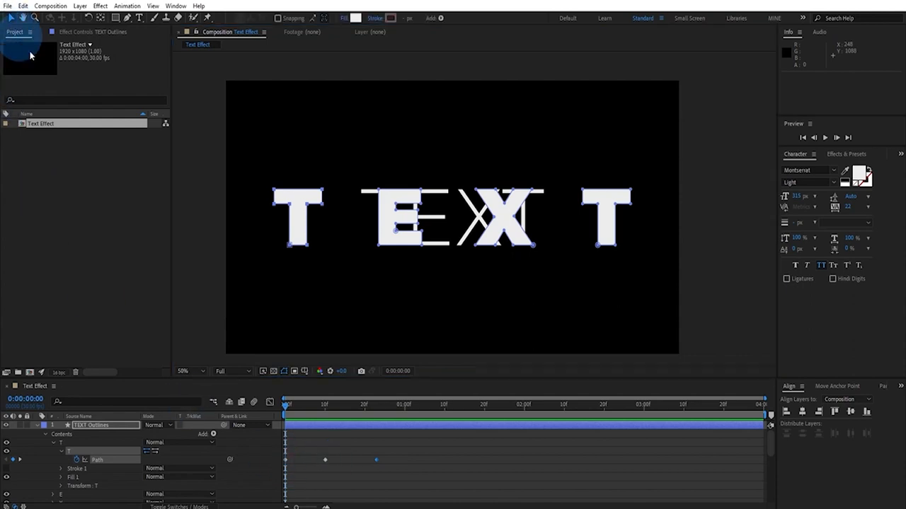
left_click(290, 407)
left_click_drag(290, 408, 408, 472)
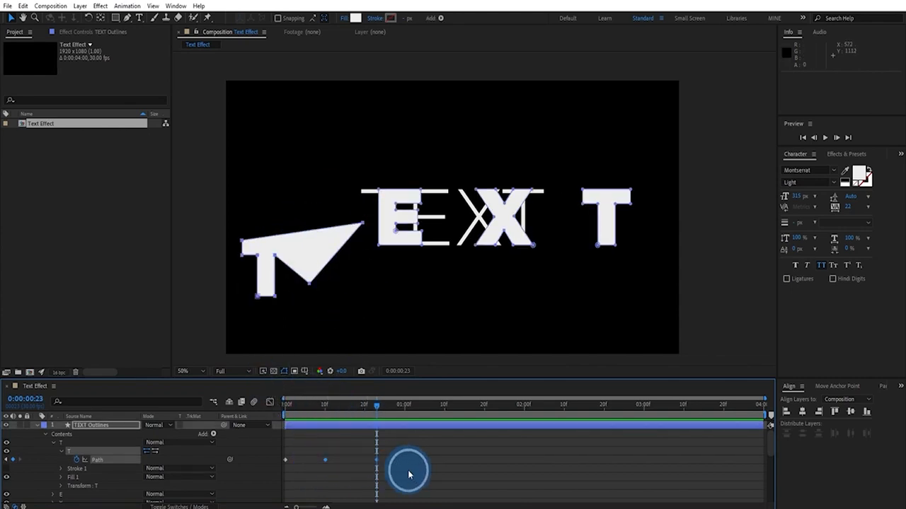
key("Delete")
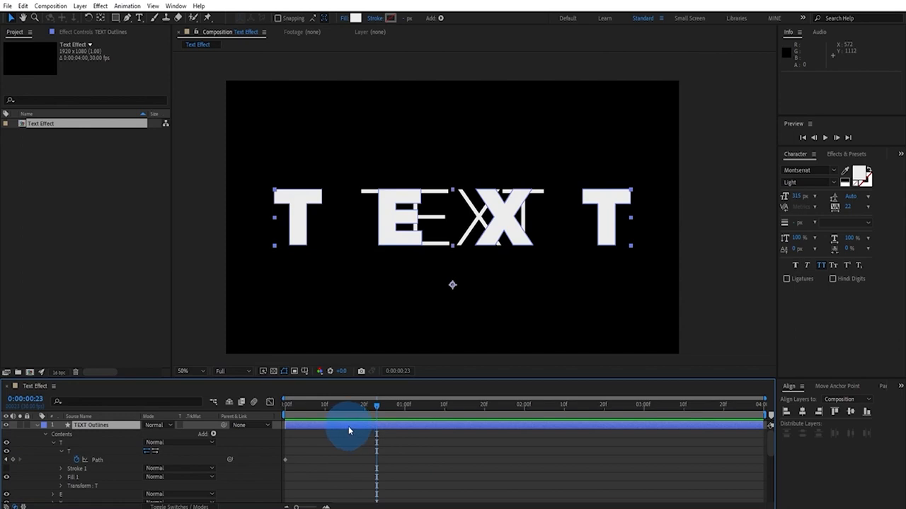
left_click_drag(312, 451, 423, 486)
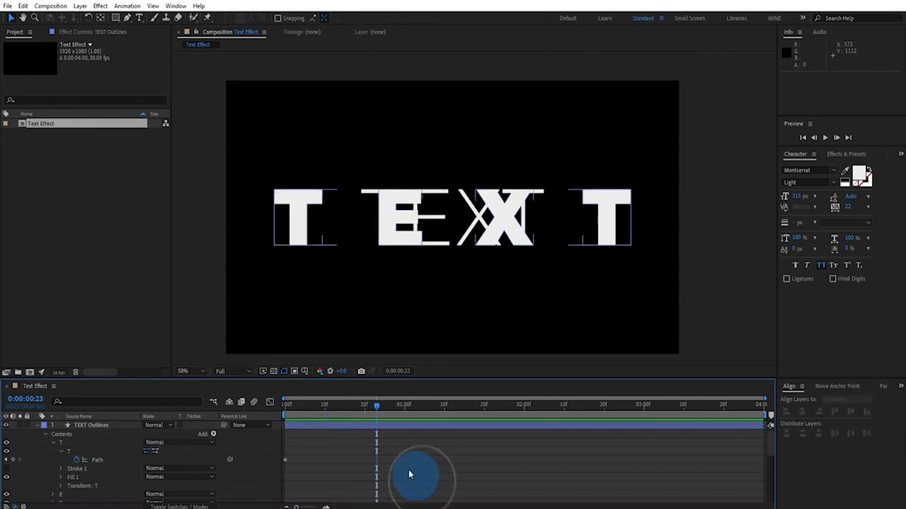
Set the current time to frame 20 and copy the first T's Path from the TEXT 2 Outlines layer.
left_click(300, 409)
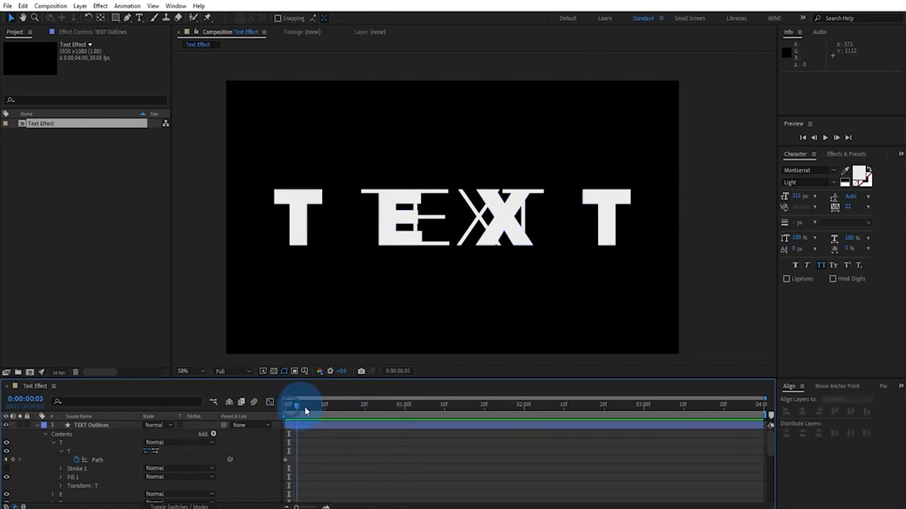
left_click_drag(358, 416, 367, 412)
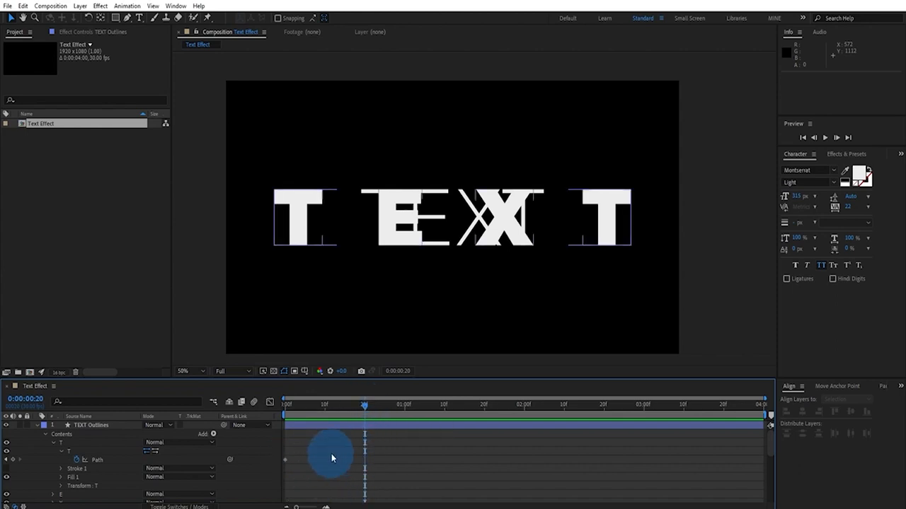
scroll(333, 457, "down", 3)
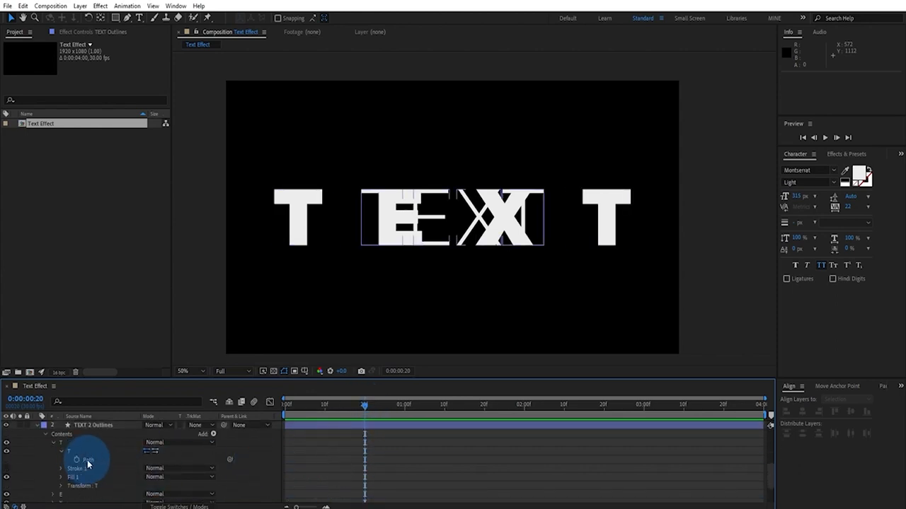
left_click(88, 461)
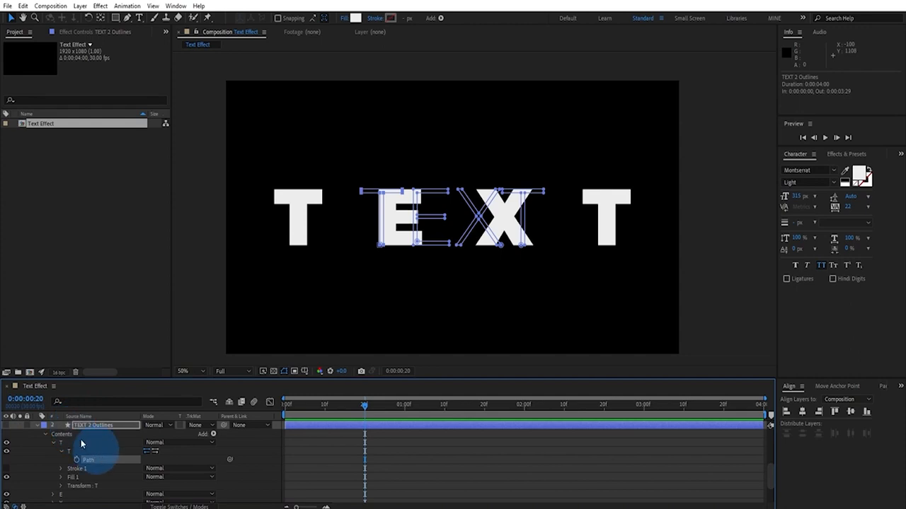
left_click(6, 425)
left_click(83, 462)
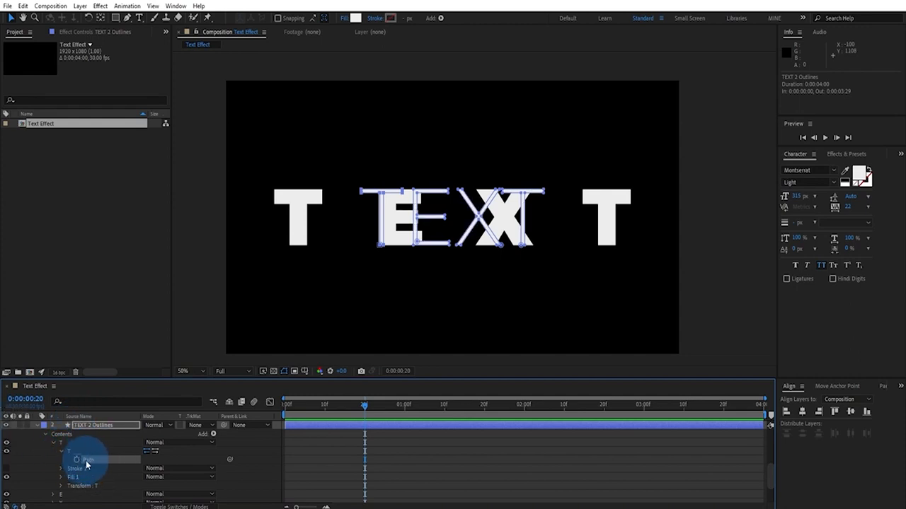
Paste the thin T's path onto the first T's Path in TEXT Outlines at frame 20 and scrub back to frame 0.
scroll(156, 462, "up", 5)
left_click(374, 467)
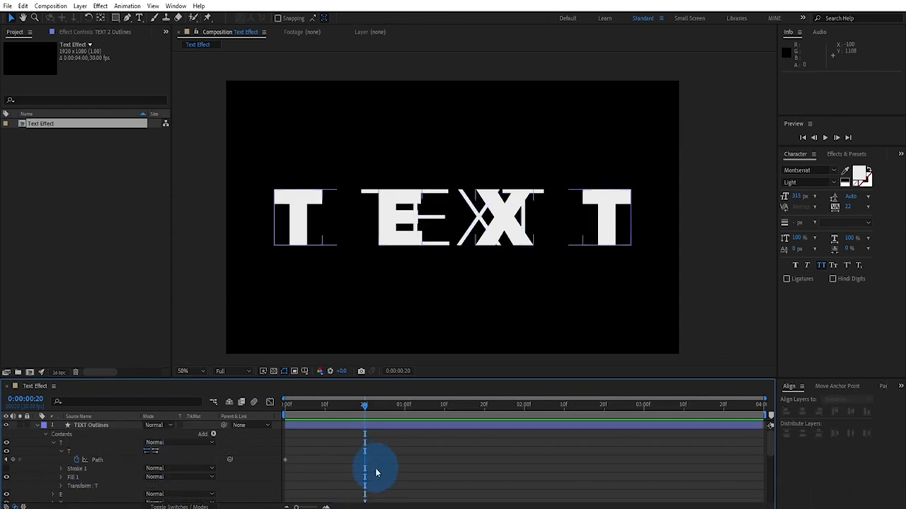
left_click(100, 460)
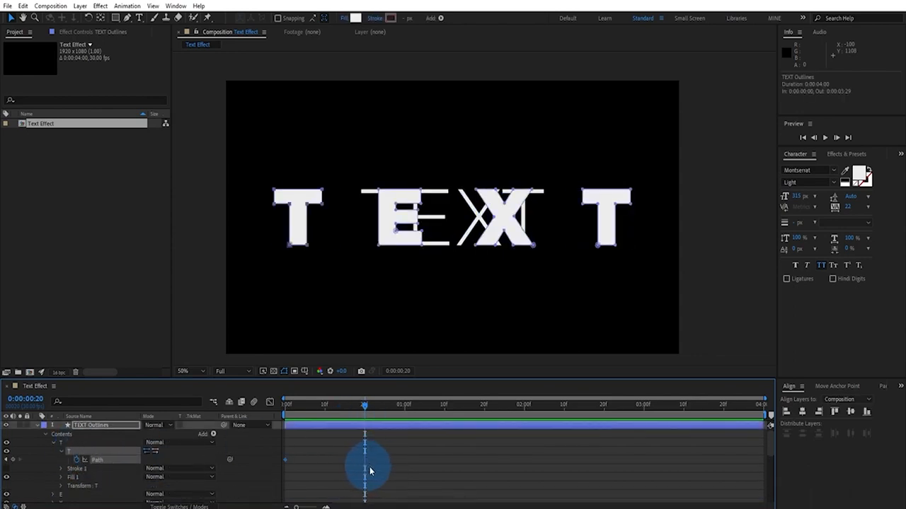
key("ctrl+v")
left_click_drag(364, 406, 365, 429)
left_click_drag(308, 406, 260, 408)
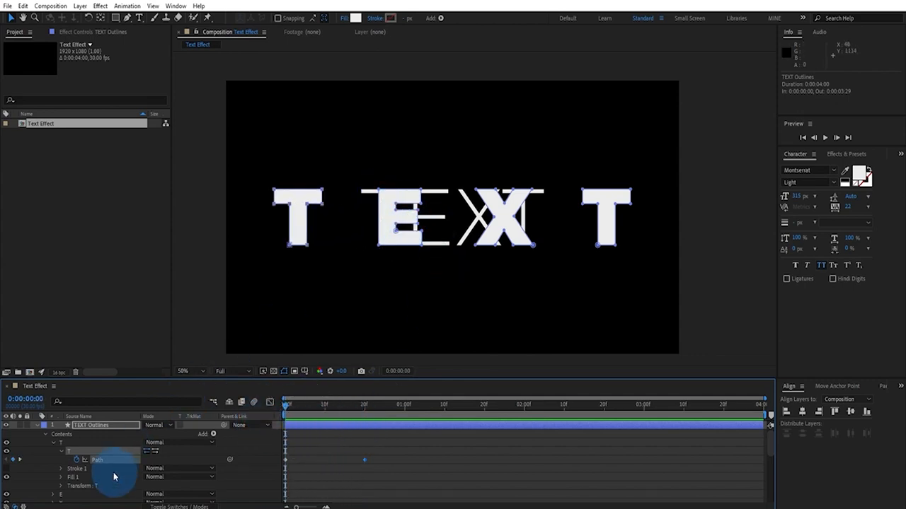
Reveal the E's Path in TEXT 2 Outlines and add a Path keyframe at frame 0 for the E in TEXT Outlines.
scroll(80, 466, "down", 3)
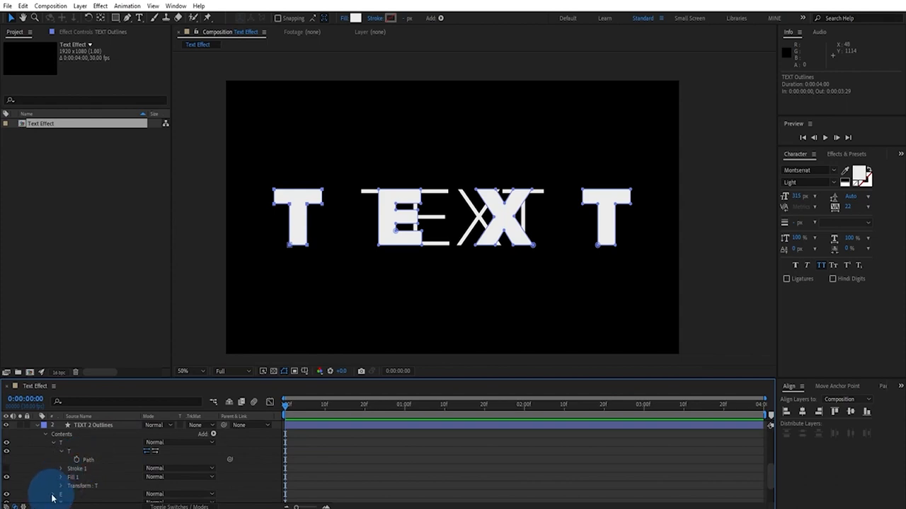
left_click(53, 496)
left_click(88, 483)
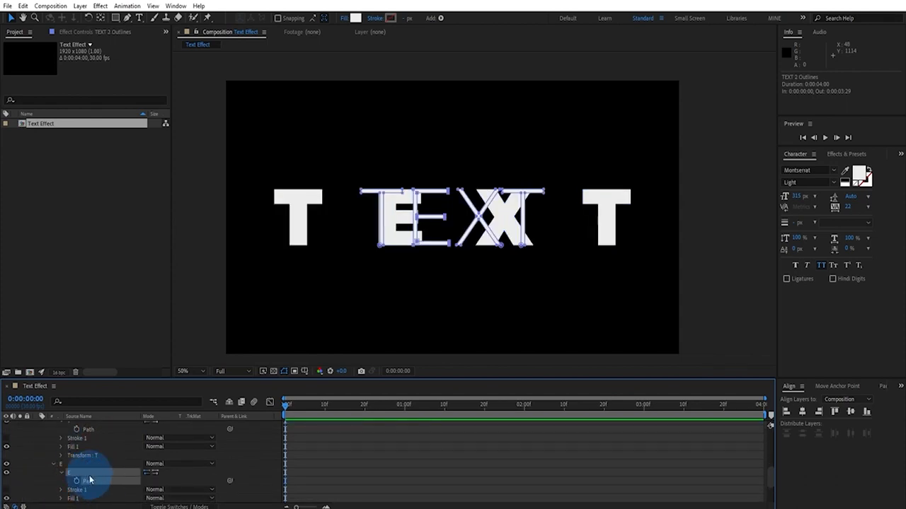
scroll(90, 481, "up", 3)
left_click(53, 467)
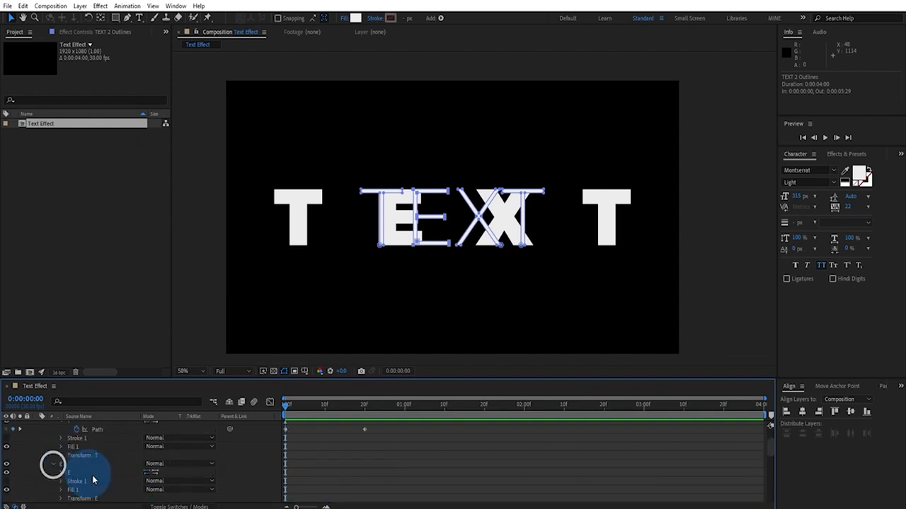
left_click(81, 482)
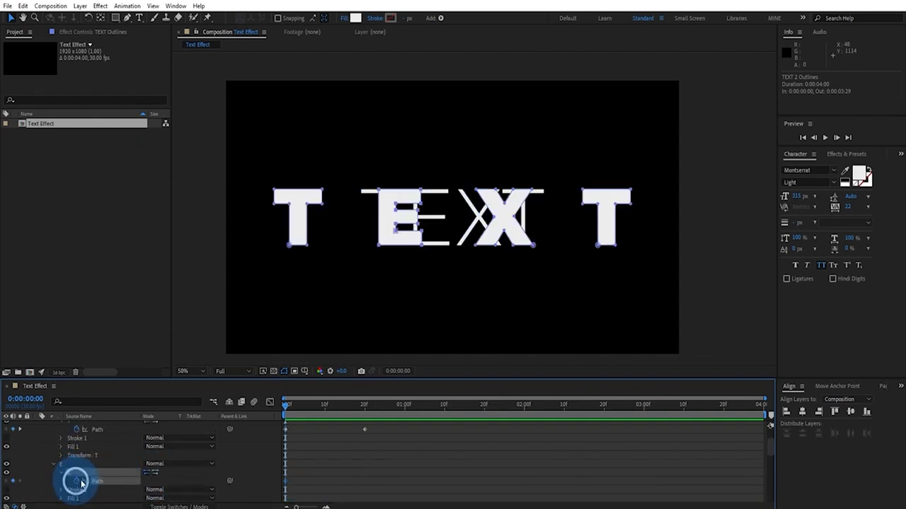
At frame 20, copy the E's Path from TEXT 2 Outlines onto the E's Path in TEXT Outlines, and scrub back to frame 11.
left_click_drag(350, 406, 360, 408)
left_click_drag(363, 409, 362, 437)
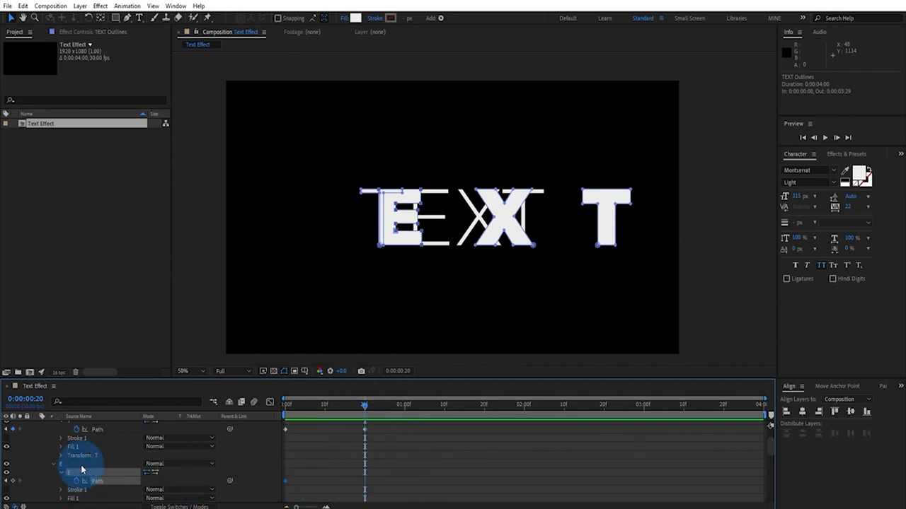
scroll(82, 469, "down", 3)
scroll(89, 467, "down", 3)
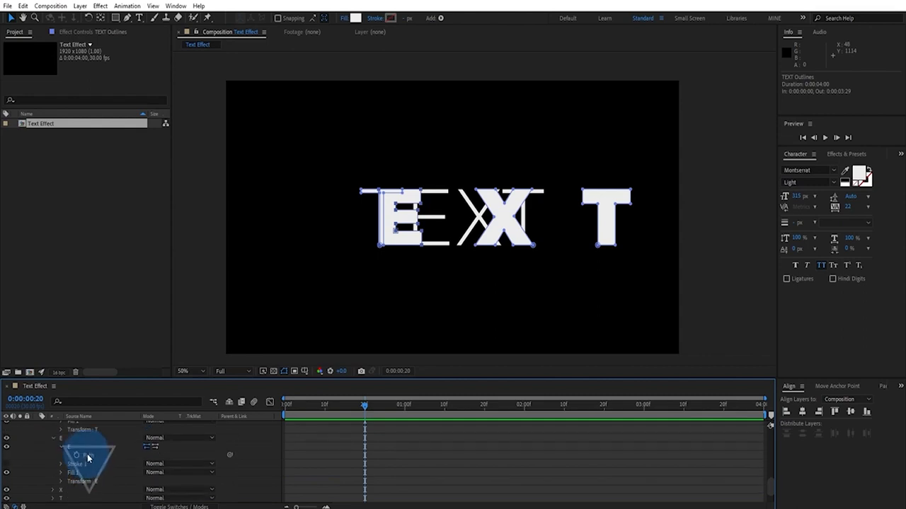
left_click(88, 457)
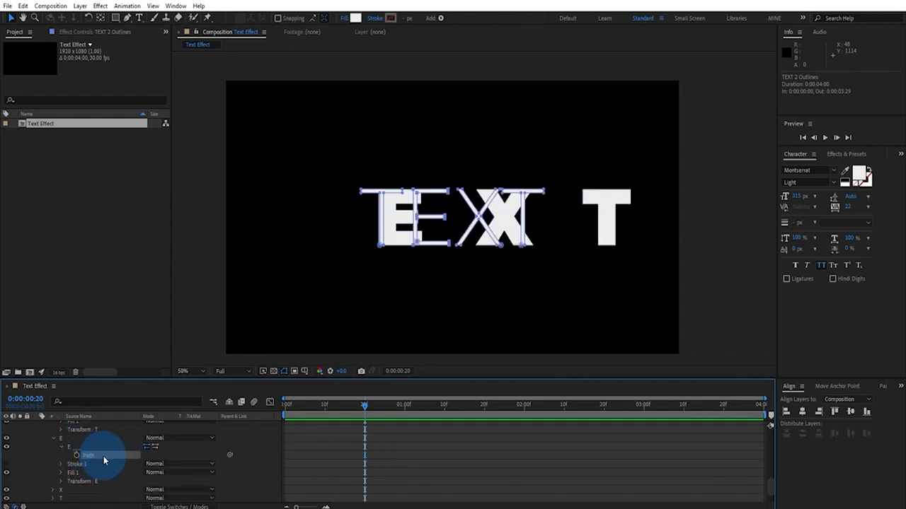
scroll(104, 461, "up", 2)
scroll(103, 461, "up", 4)
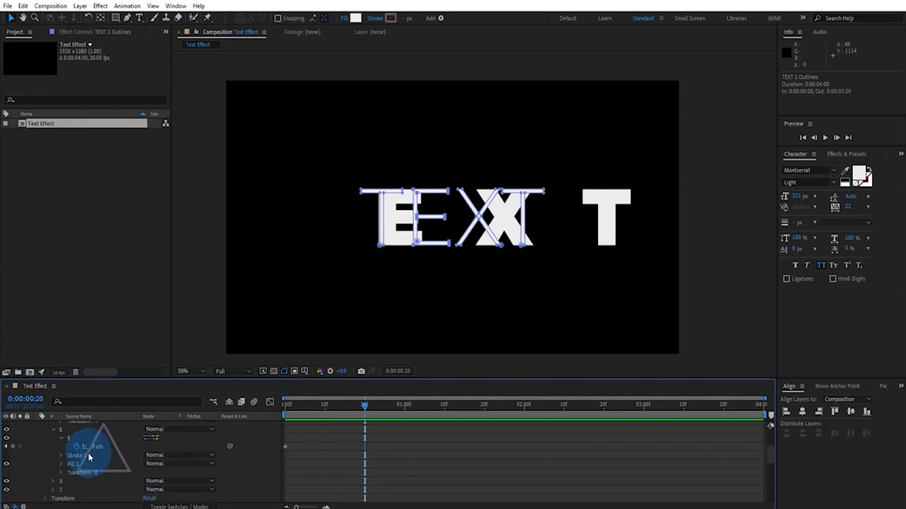
left_click(90, 447)
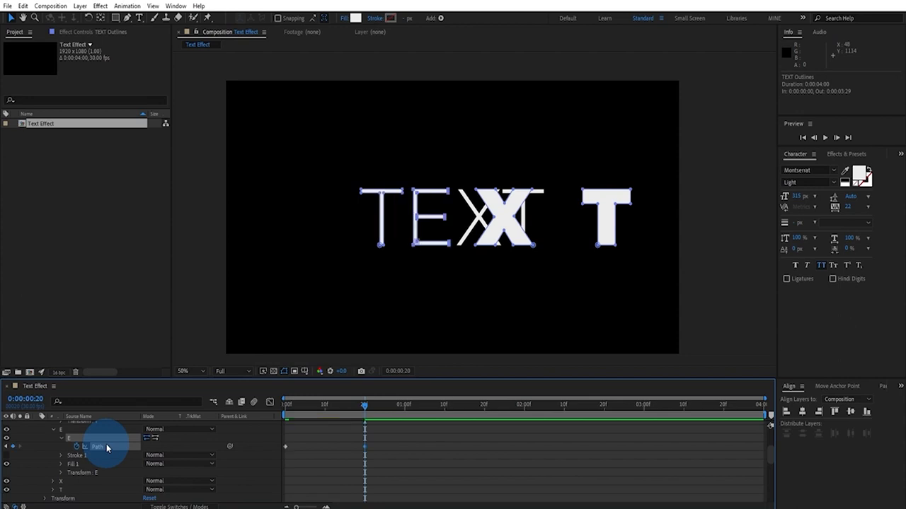
left_click_drag(284, 417, 328, 437)
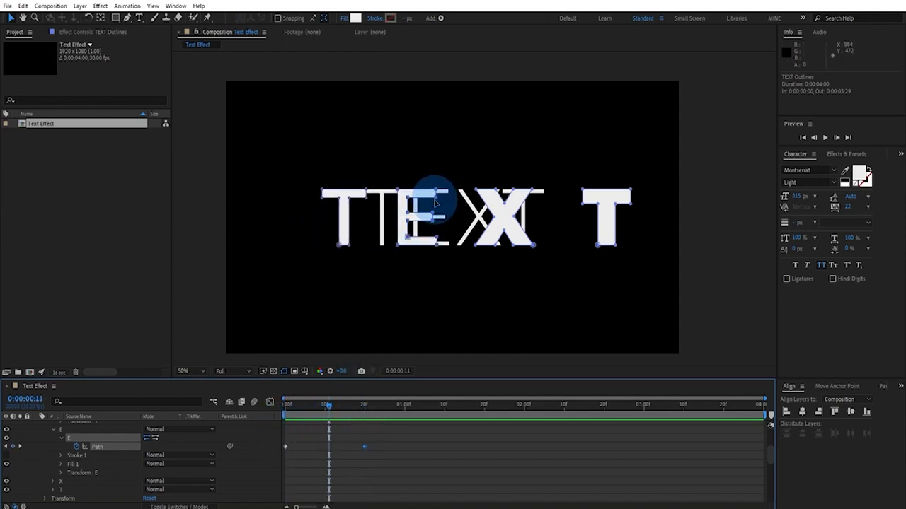
At frame 20, try pulling the lower-right point of the E's top arm downward with the Pen tool, and undo the edit.
scroll(421, 196, "up", 2)
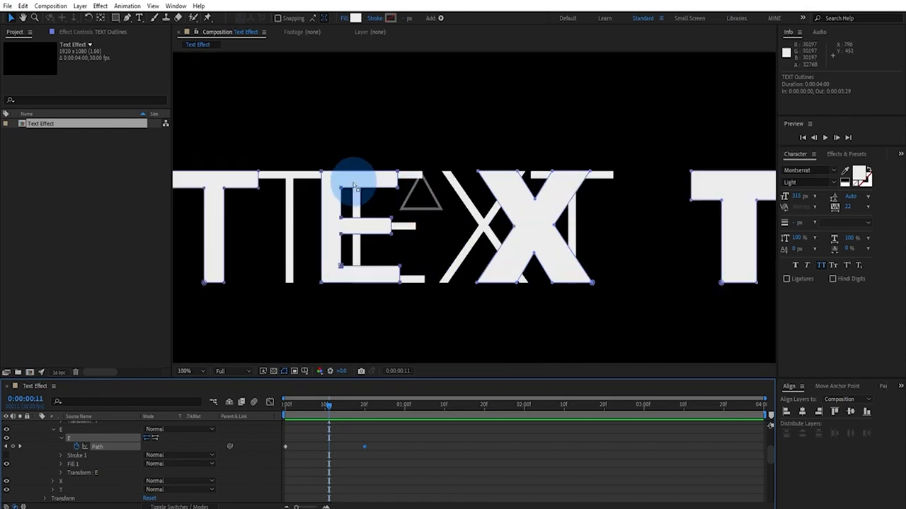
left_click(366, 407)
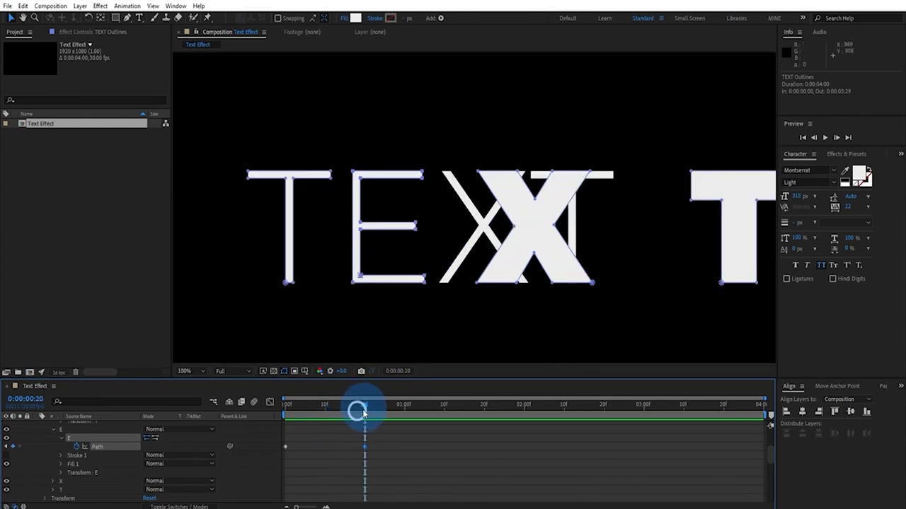
left_click(128, 17)
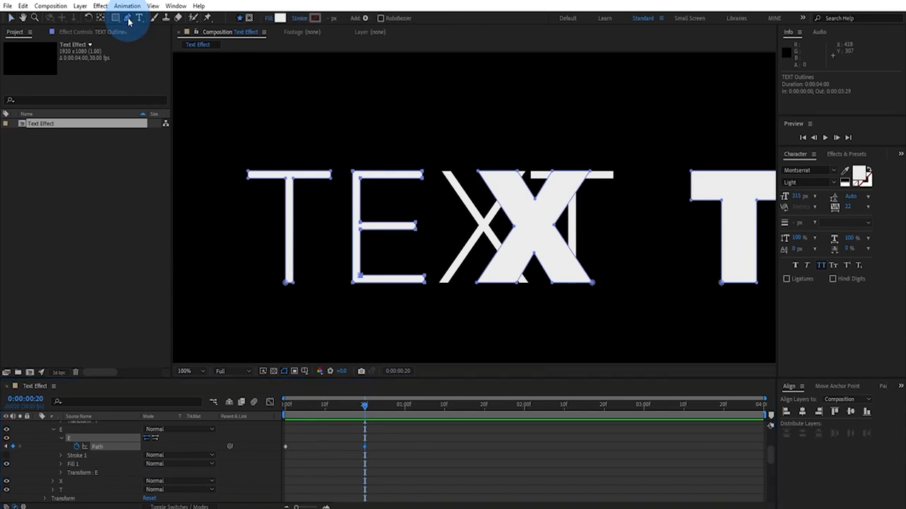
left_click_drag(421, 178, 423, 182)
key("ctrl+z")
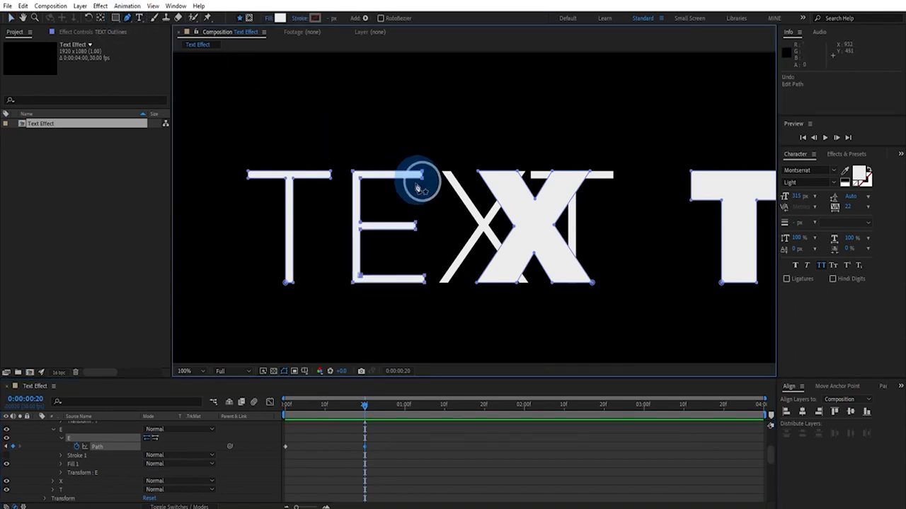
left_click(11, 17)
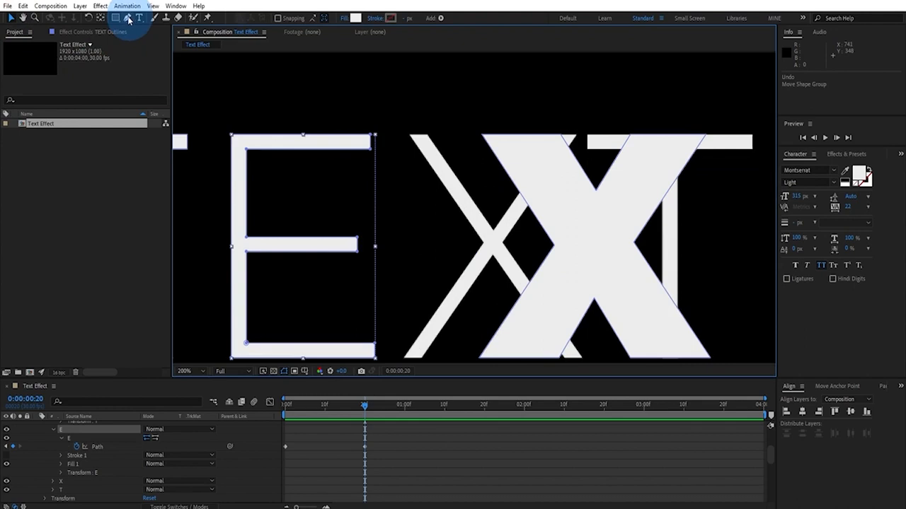
left_click(127, 18)
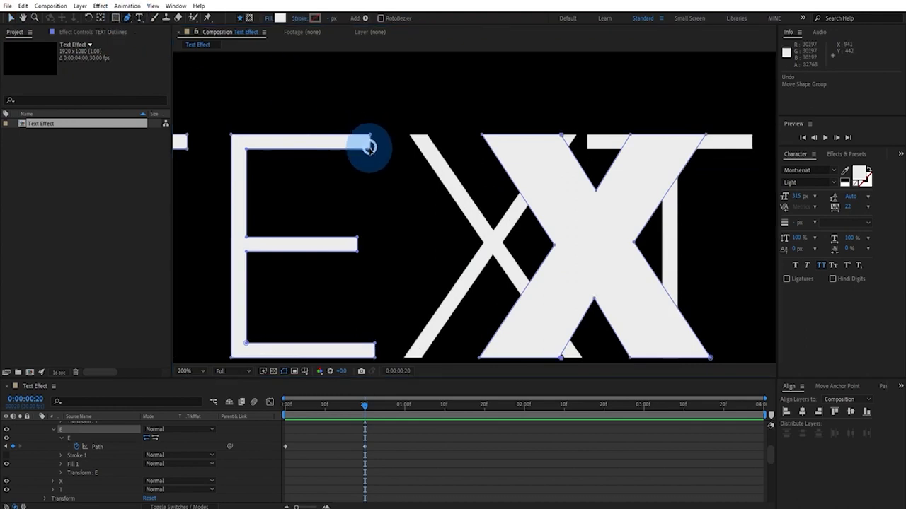
left_click_drag(369, 148, 374, 192)
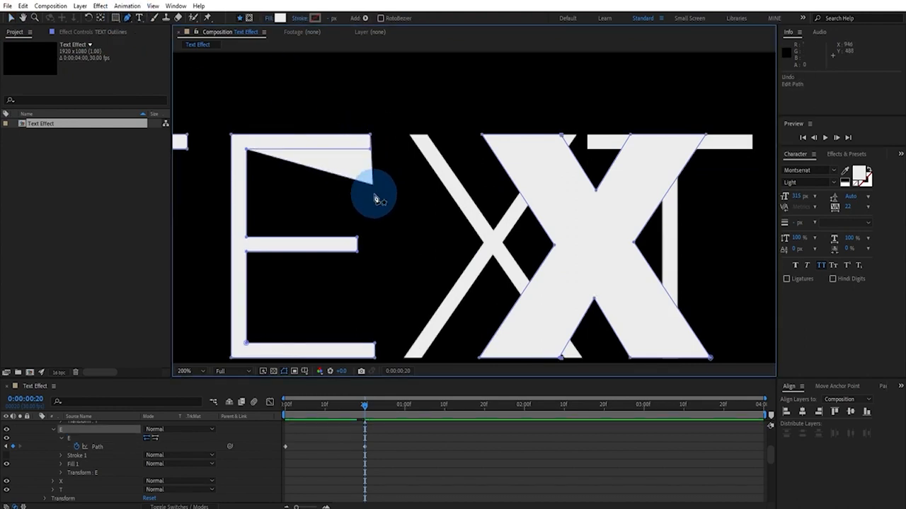
key("ctrl+z")
Return the current time to frame 0.
key("comma")
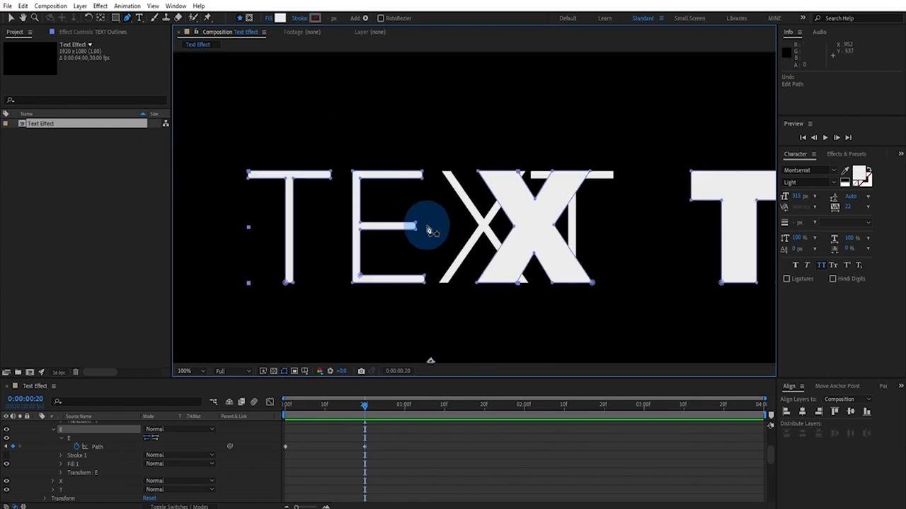
scroll(428, 229, "down", 1)
scroll(428, 228, "up", 1)
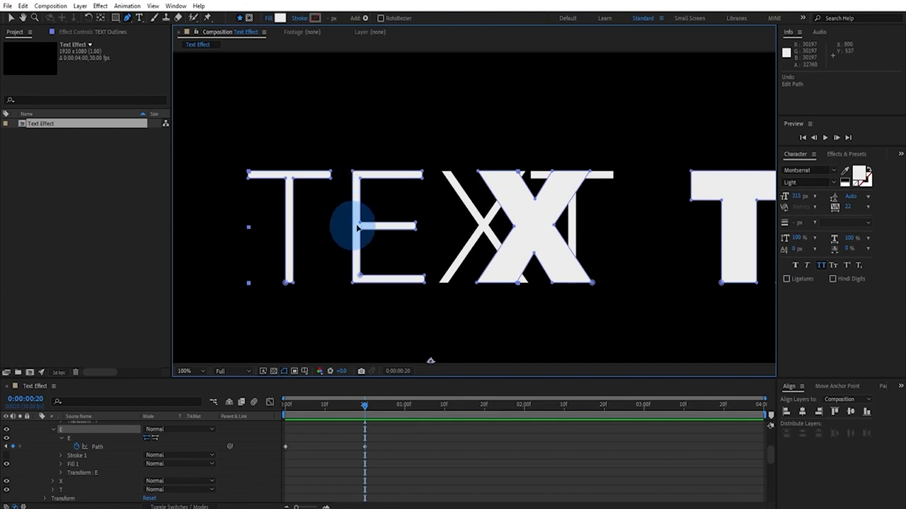
left_click(288, 407)
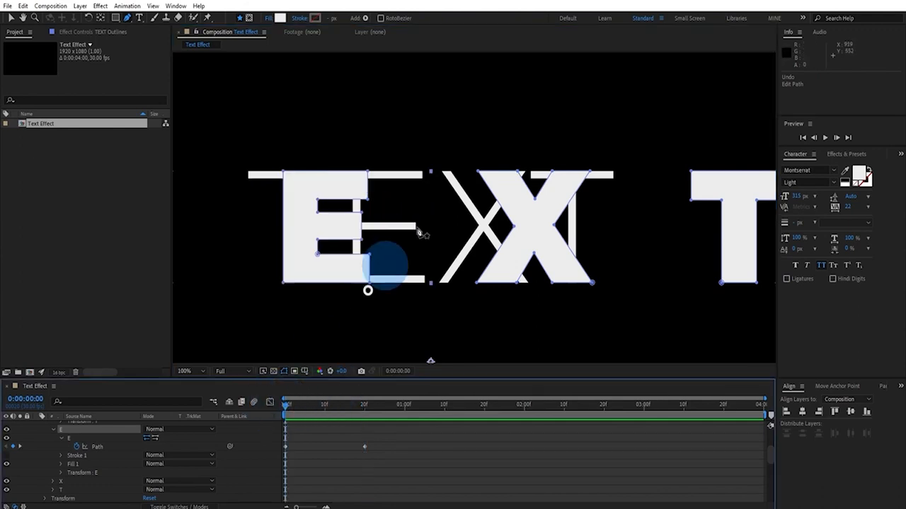
scroll(419, 225, "down", 1)
mouse_move(288, 407)
left_mouse_down()
mouse_move(363, 407)
mouse_move(284, 407)
left_mouse_up()
Expand the X in TEXT Outlines and add a keyframe to its Path at frame 0.
scroll(347, 449, "down", 2)
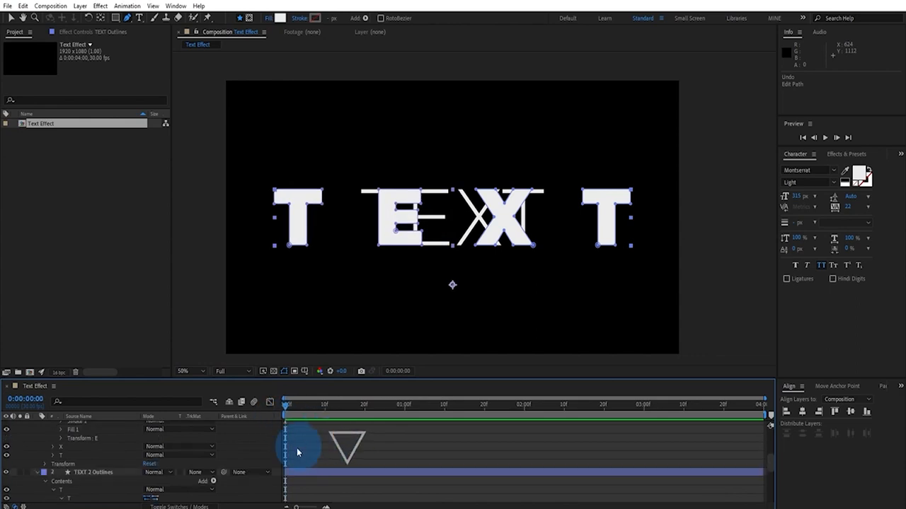
scroll(97, 481, "down", 2)
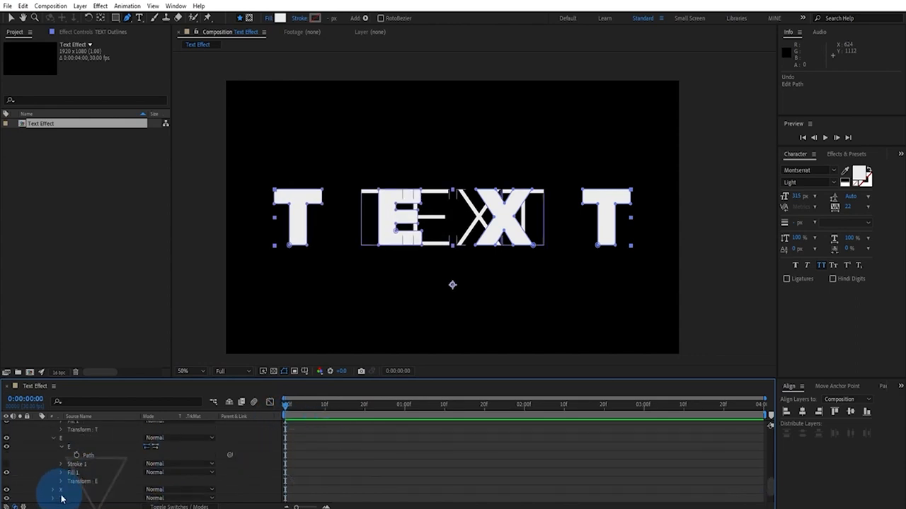
scroll(77, 465, "down", 2)
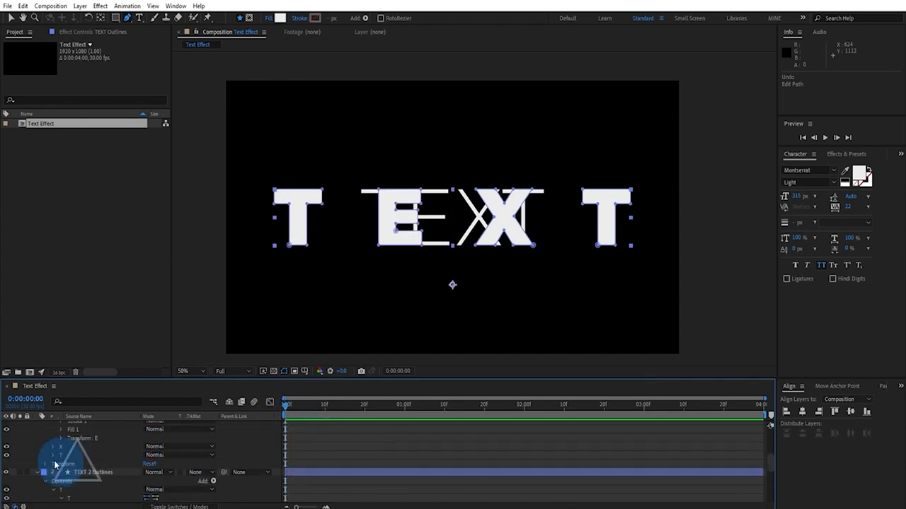
left_click(53, 447)
scroll(67, 460, "up", 5)
left_click(77, 425)
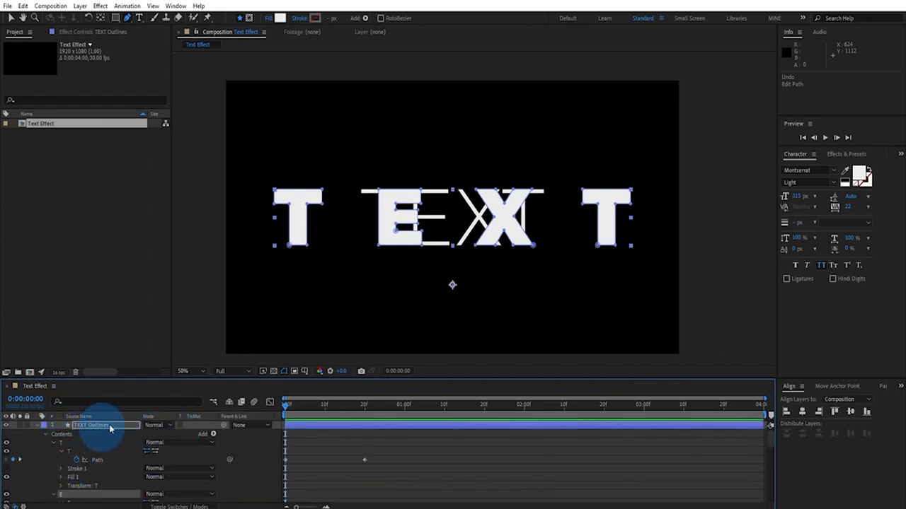
left_click(5, 424)
left_click(5, 425)
scroll(70, 467, "down", 3)
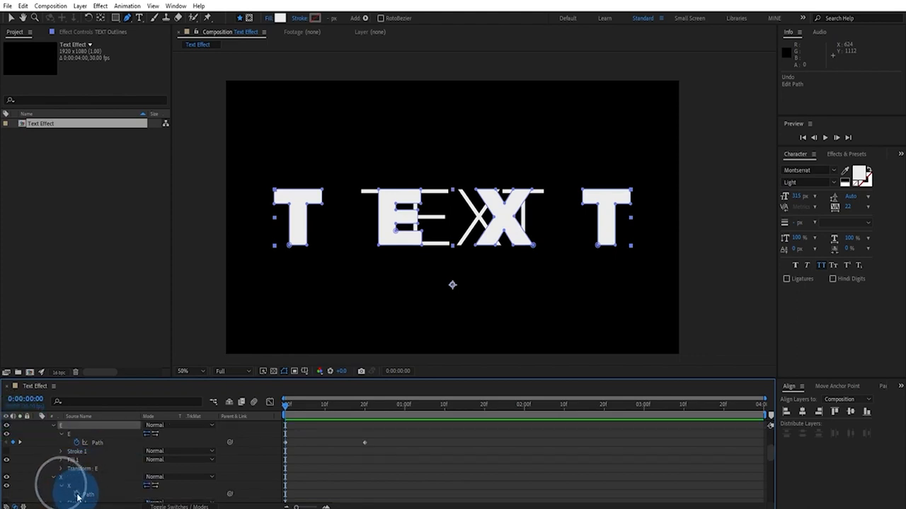
left_click(76, 495)
Expand the last T in TEXT Outlines and add a keyframe to its Path at frame 0.
scroll(87, 480, "down", 2)
left_click(53, 461)
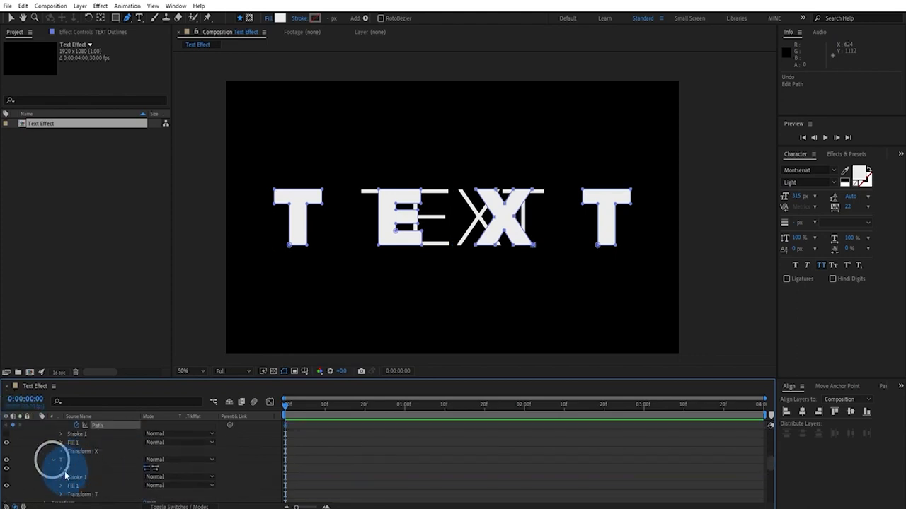
left_click(61, 468)
left_click(77, 477)
Expand the X in the TEXT 2 Outlines layer and select its Path.
scroll(126, 469, "down", 2)
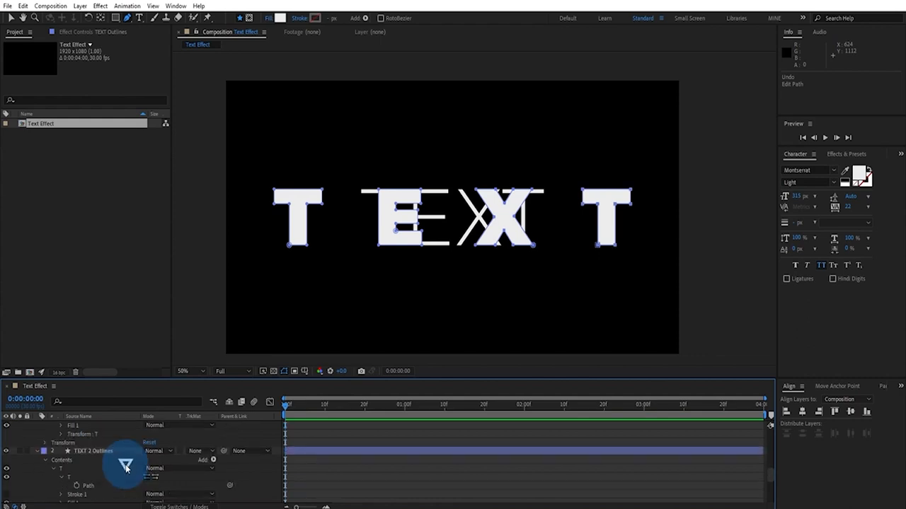
left_click(96, 451)
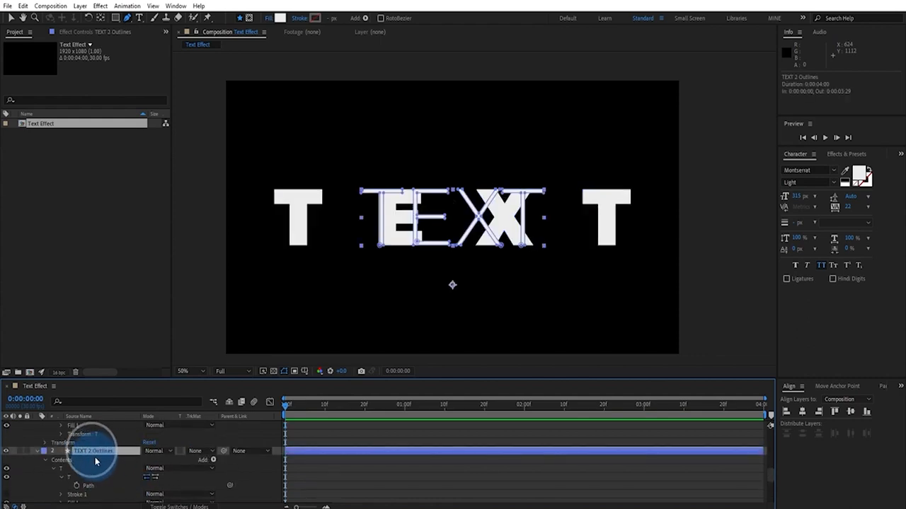
scroll(94, 459, "down", 2)
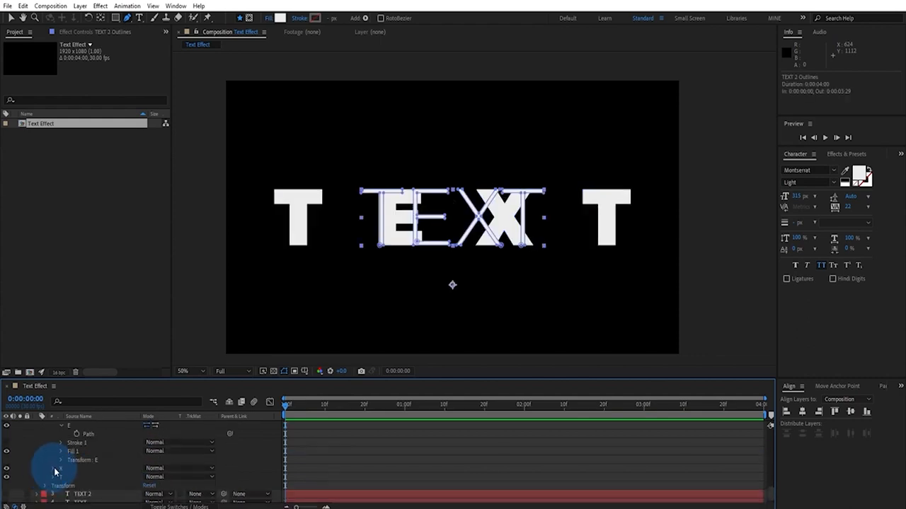
left_click(55, 469)
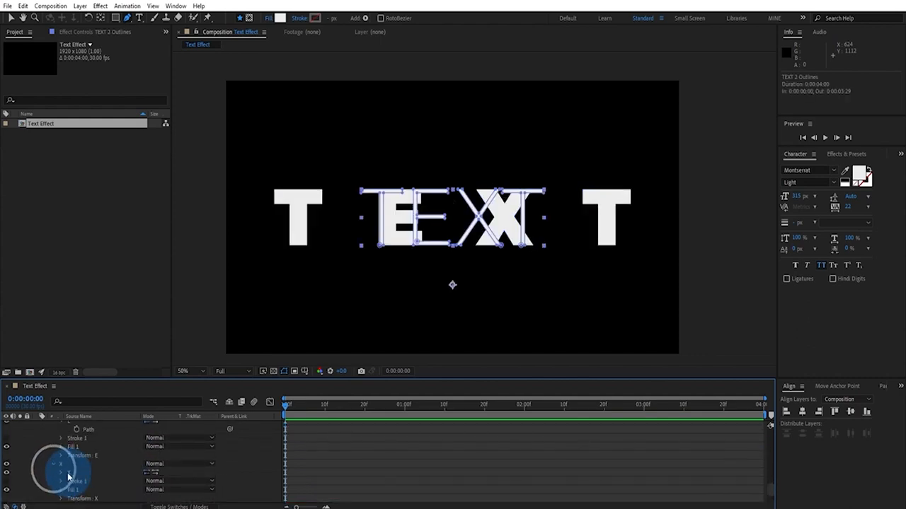
left_click(62, 472)
left_click(91, 484)
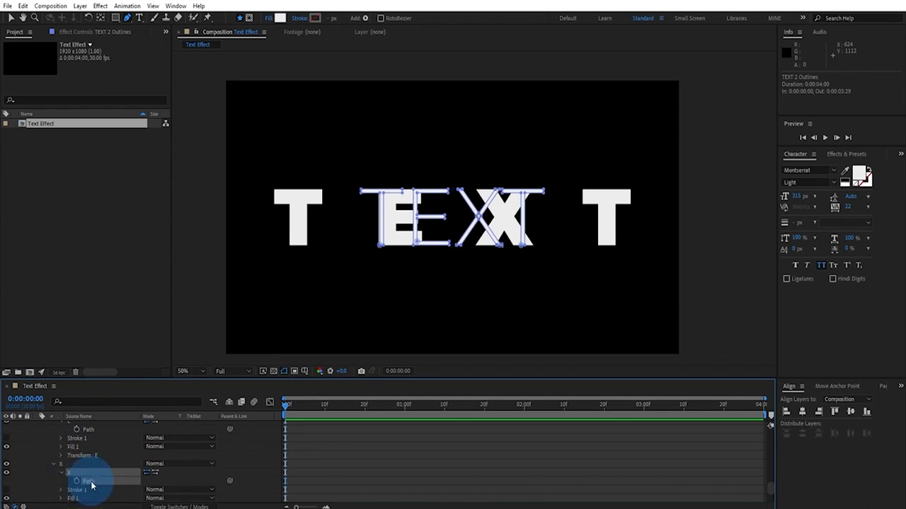
scroll(356, 464, "up", 5)
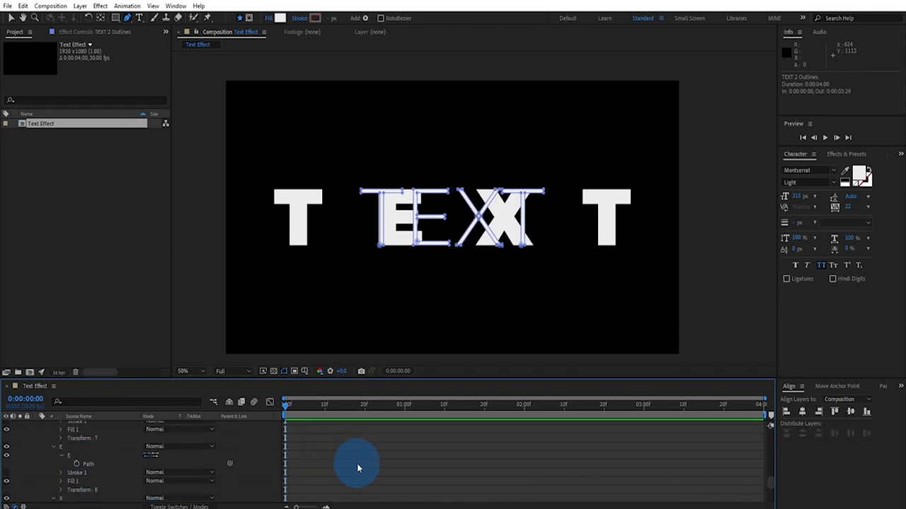
Set the current time to frame 20 and select the TEXT Outlines layer.
left_click(365, 409)
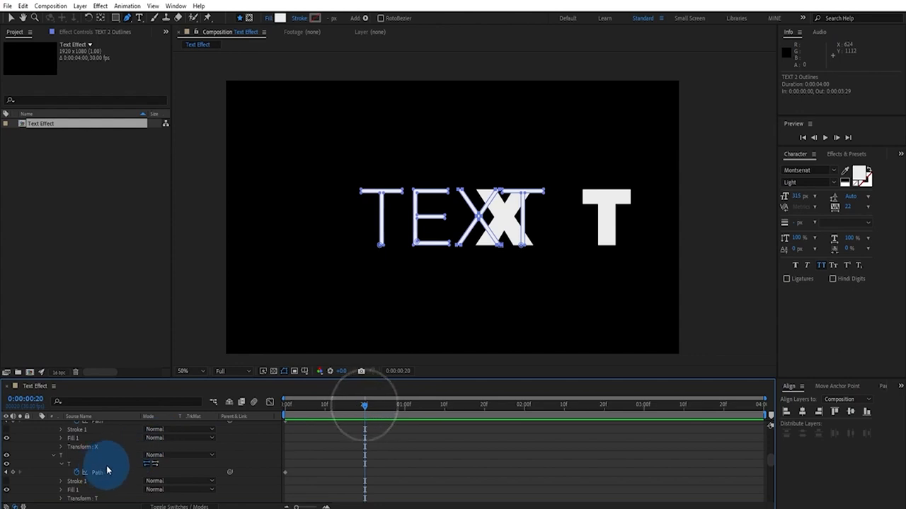
scroll(106, 468, "up", 4)
scroll(106, 465, "up", 1)
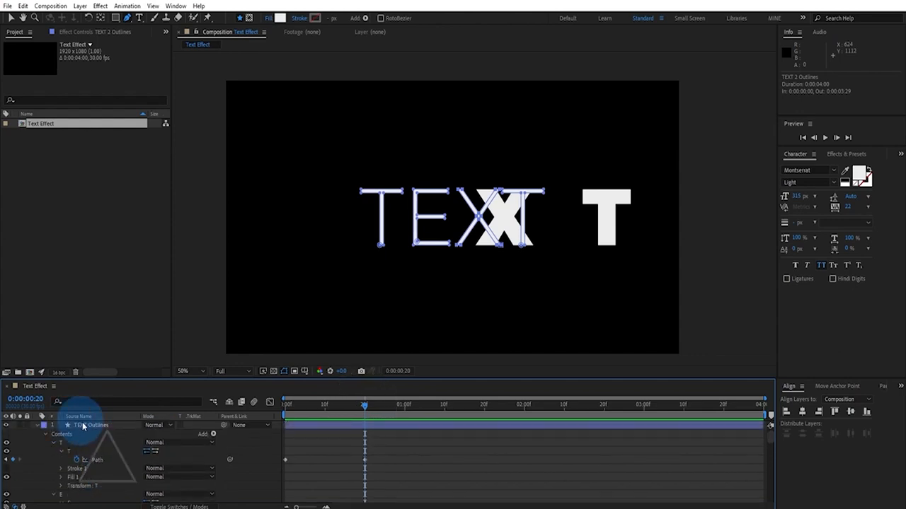
left_click(78, 426)
left_click(13, 430)
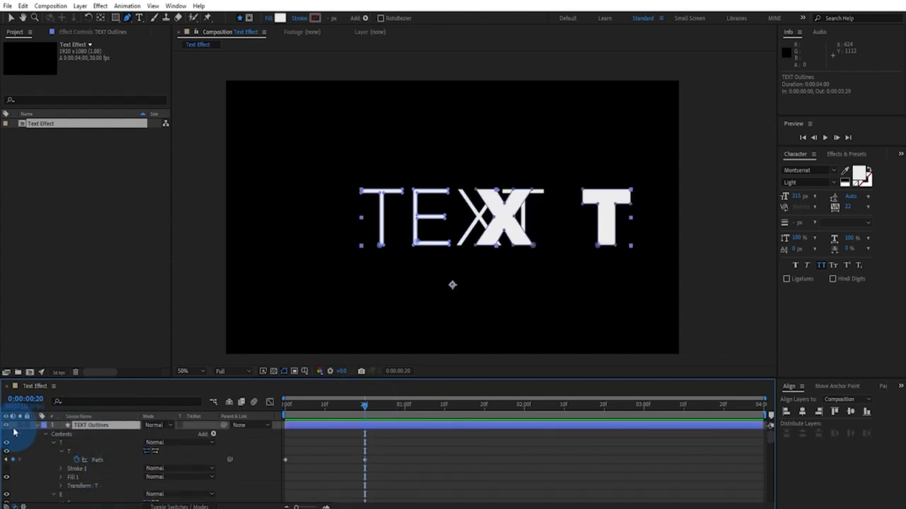
Paste the thin X path onto the X Path in TEXT Outlines at frame 20.
scroll(96, 491, "down", 4)
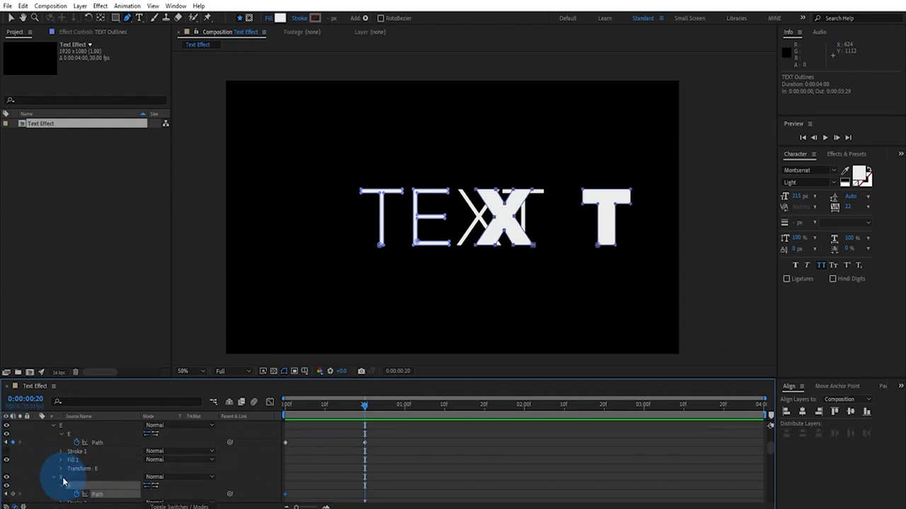
left_click(99, 495)
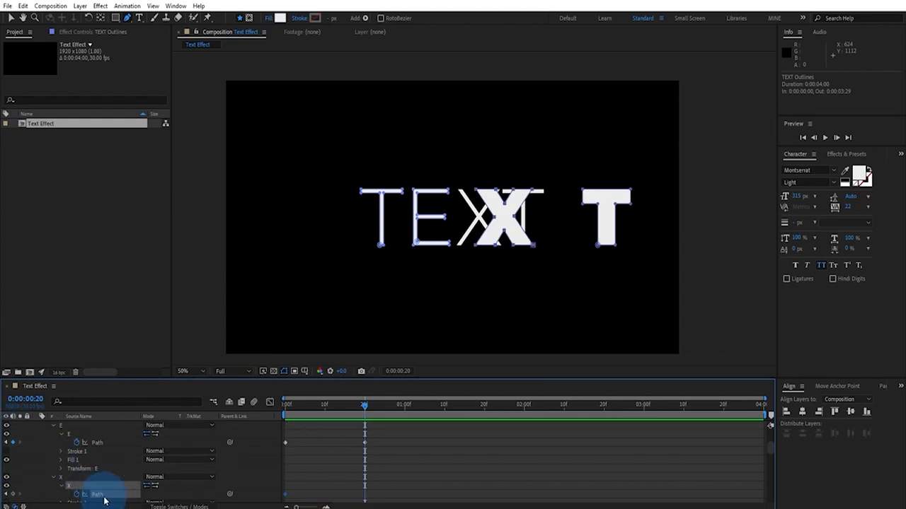
key("ctrl+v")
Copy the last T's Path from TEXT 2 Outlines and paste it onto the last T's Path in TEXT Outlines at frame 20.
scroll(102, 484, "down", 8)
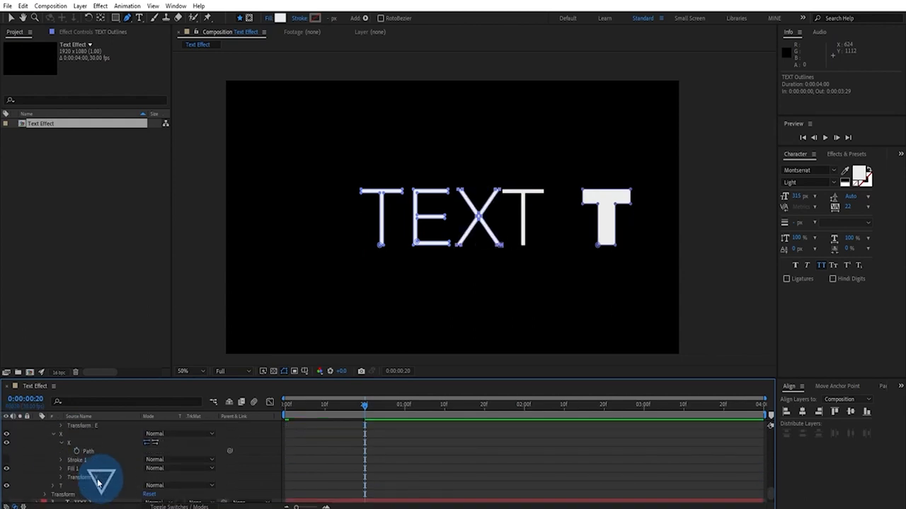
scroll(71, 488, "down", 2)
left_click(53, 472)
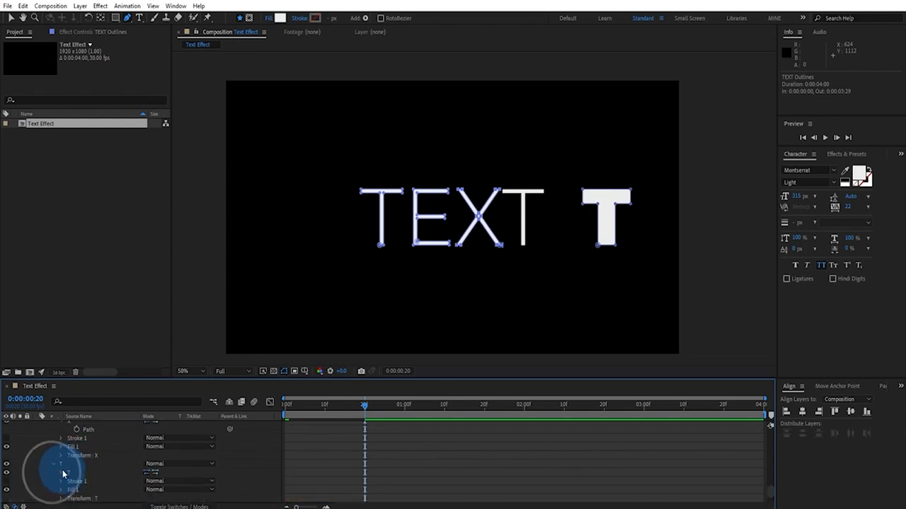
left_click(62, 474)
left_click(88, 482)
scroll(92, 485, "up", 9)
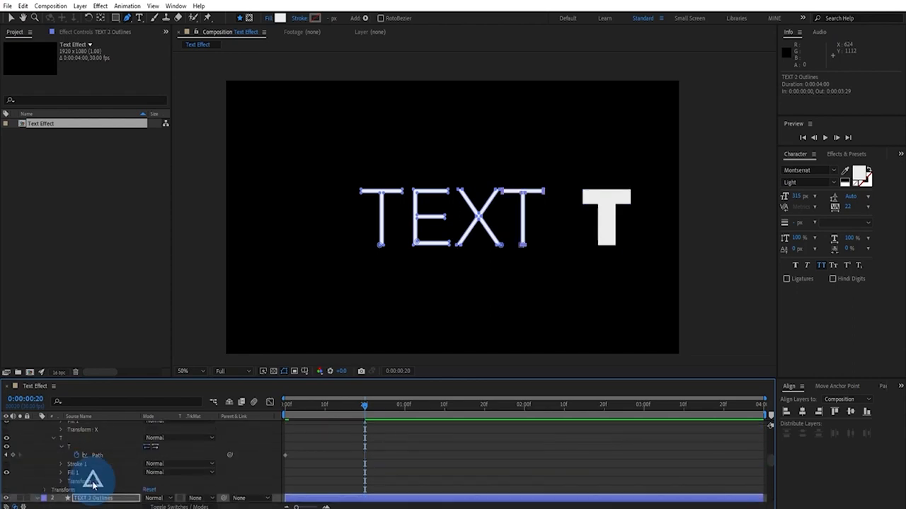
left_click(97, 456)
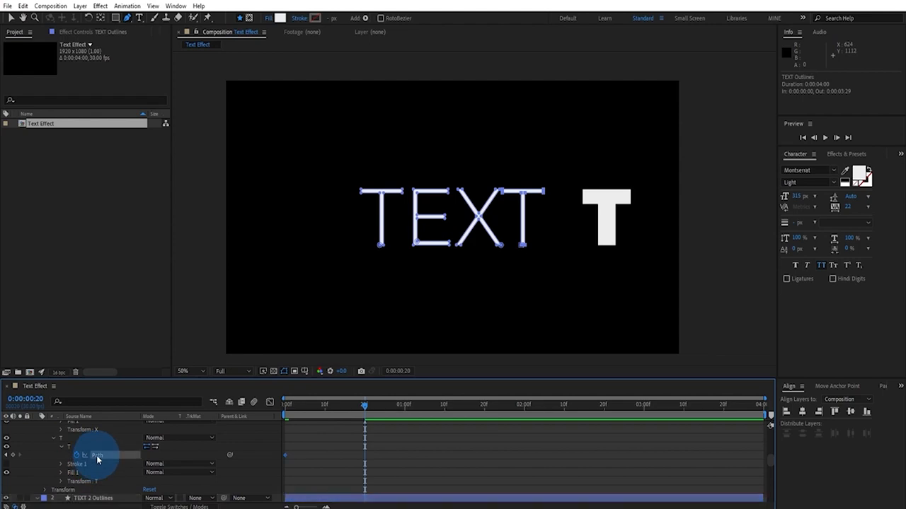
key("ctrl+v")
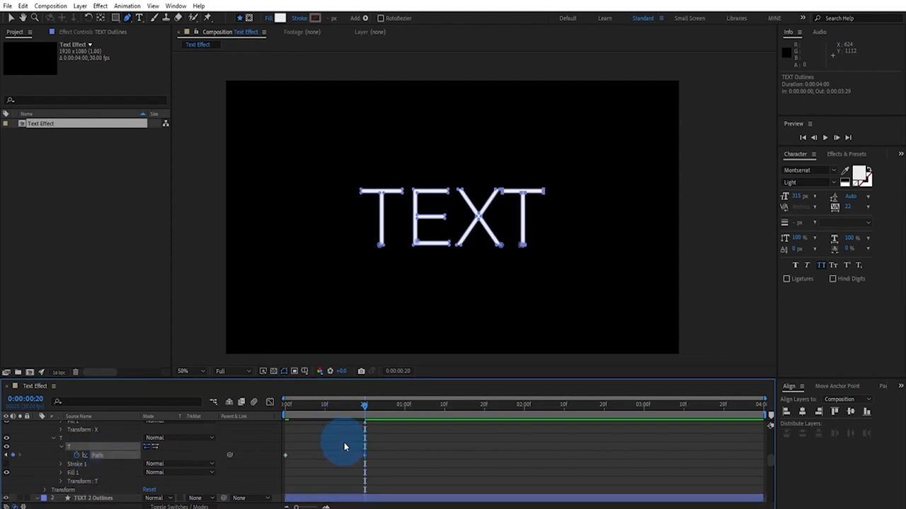
Collapse the layer properties, hide the TEXT 2 Outlines layer, and scrub the morph between frames 0 and 20.
left_click(406, 452)
left_click(406, 451)
left_click_drag(284, 407, 353, 426)
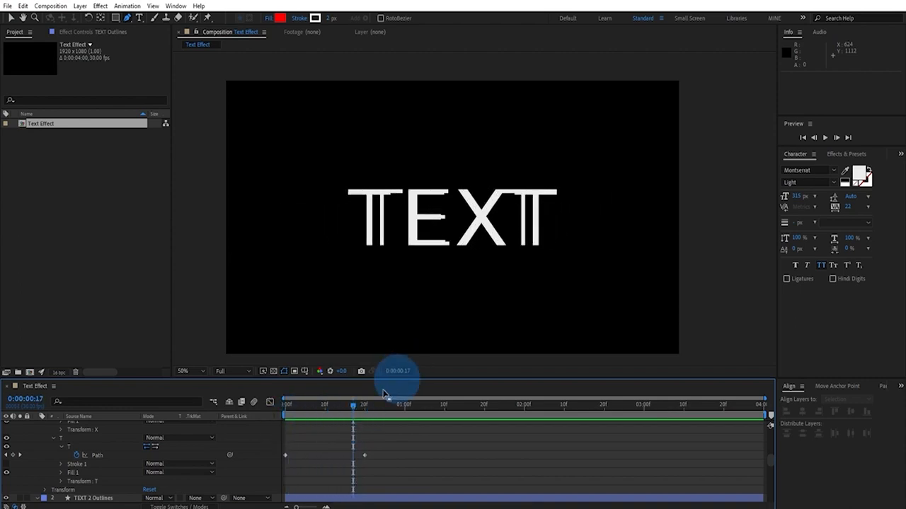
key("u")
left_click(7, 434)
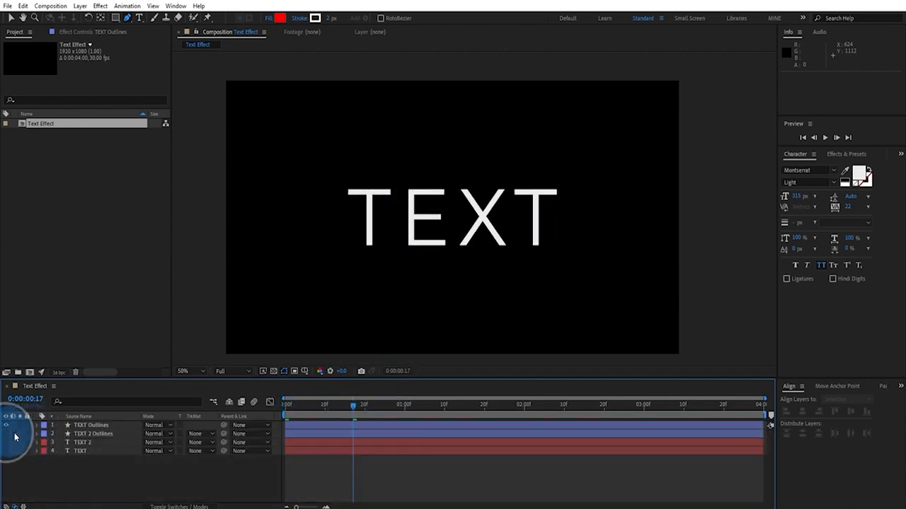
left_click_drag(286, 410, 365, 410)
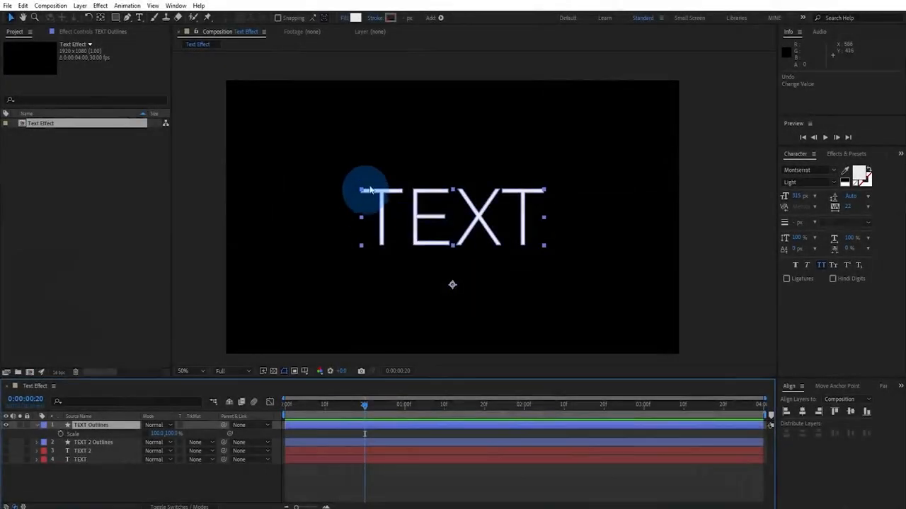
Show the rulers and place horizontal guides above and below the text at about 112 and 980.
left_click(503, 212)
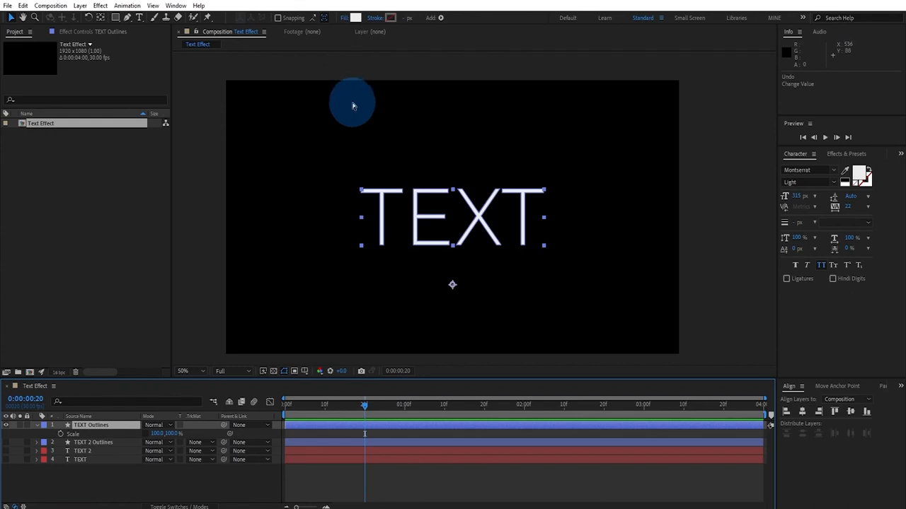
key("ctrl+r")
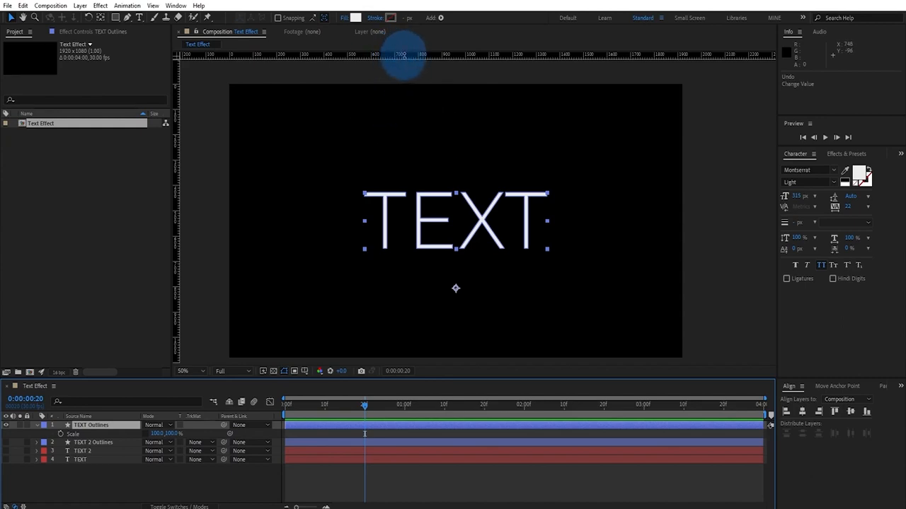
left_click_drag(403, 57, 404, 118)
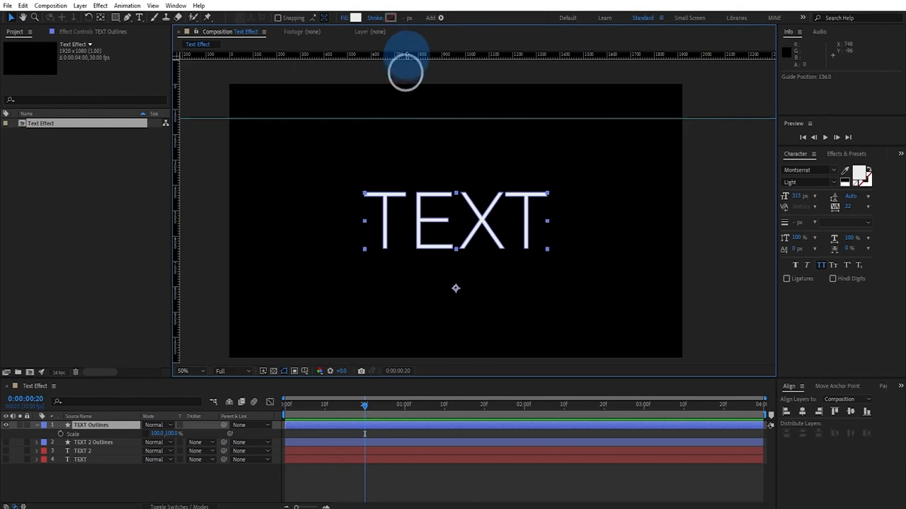
left_click_drag(404, 56, 420, 333)
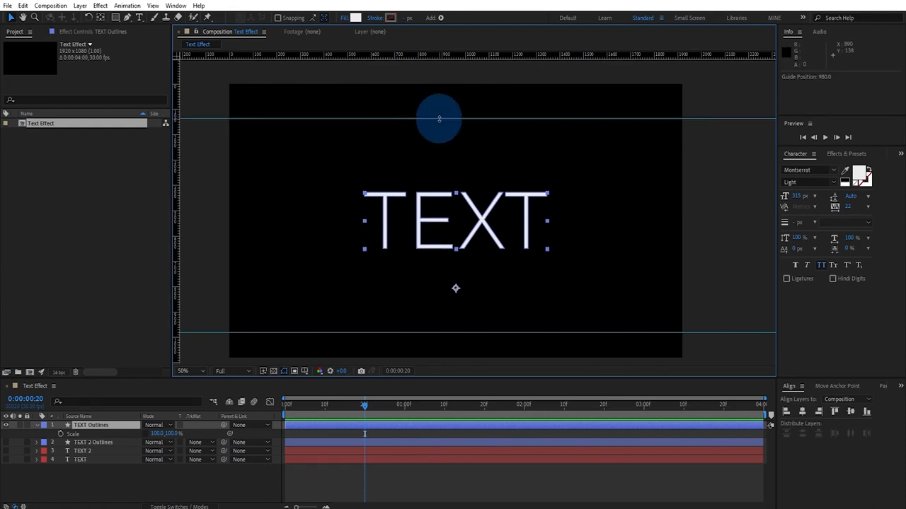
left_click_drag(439, 119, 440, 112)
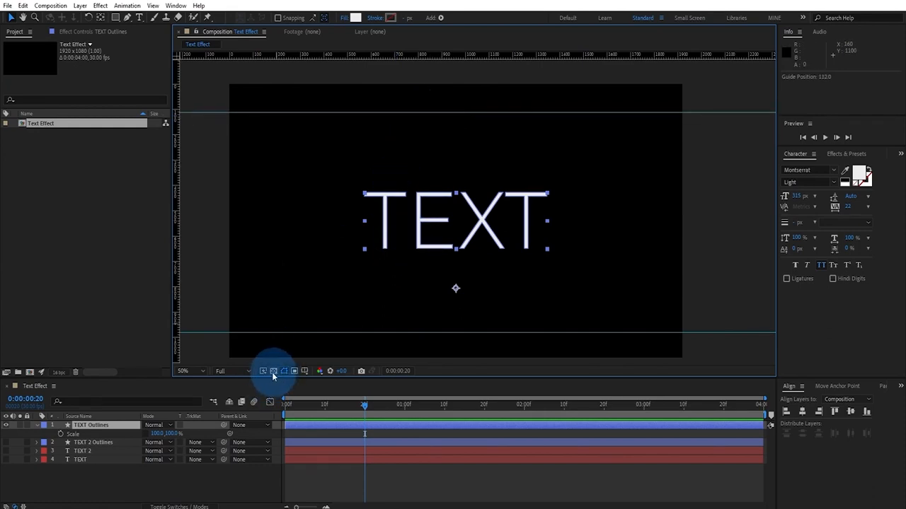
Align the two guides to the title-safe edges at 108 and 972, showing the Title/Action Safe overlay only while adjusting them.
left_click(304, 371)
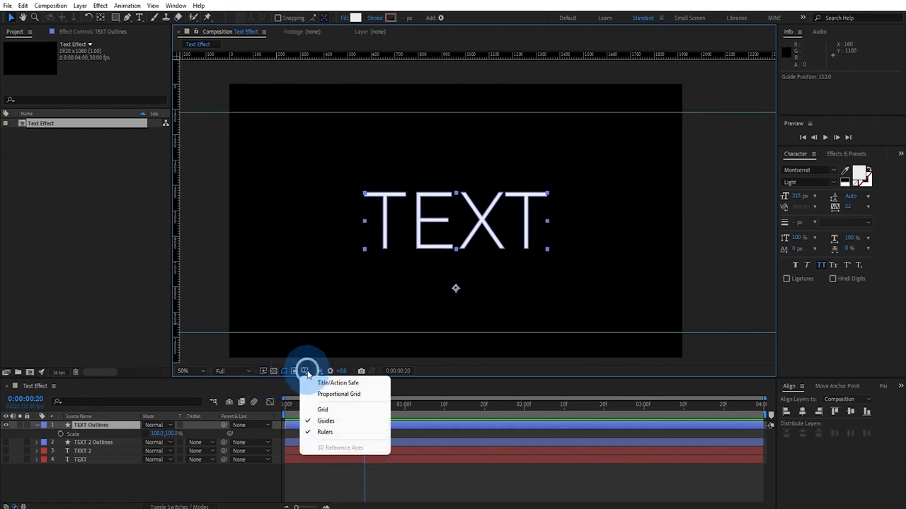
left_click(328, 384)
left_click_drag(495, 113, 496, 111)
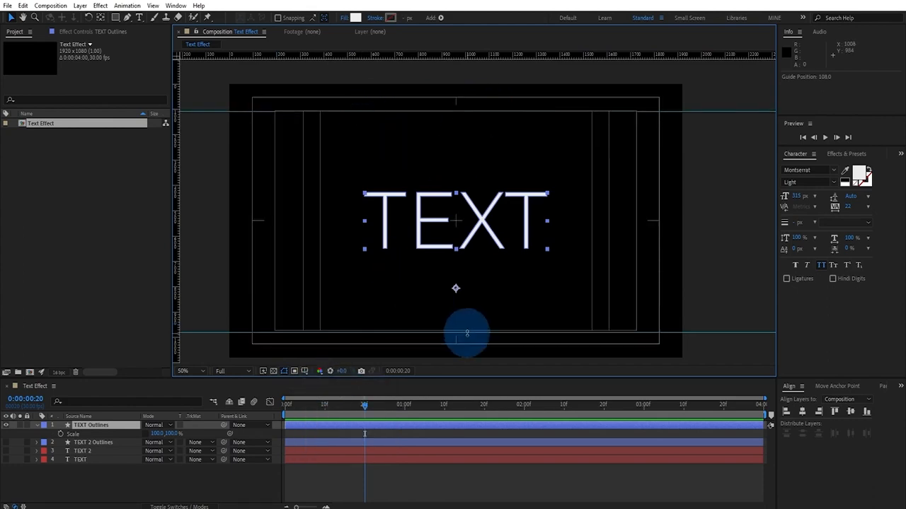
left_click_drag(467, 331, 467, 332)
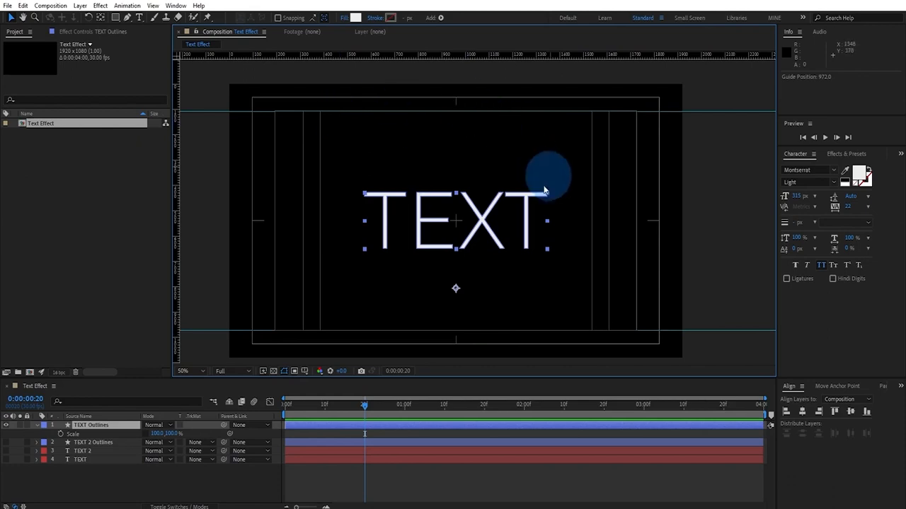
left_click(304, 371)
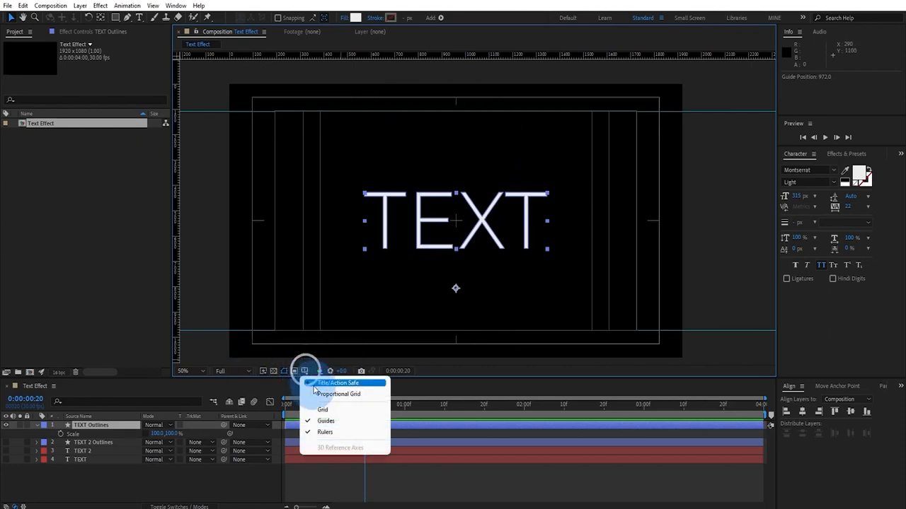
left_click(315, 385)
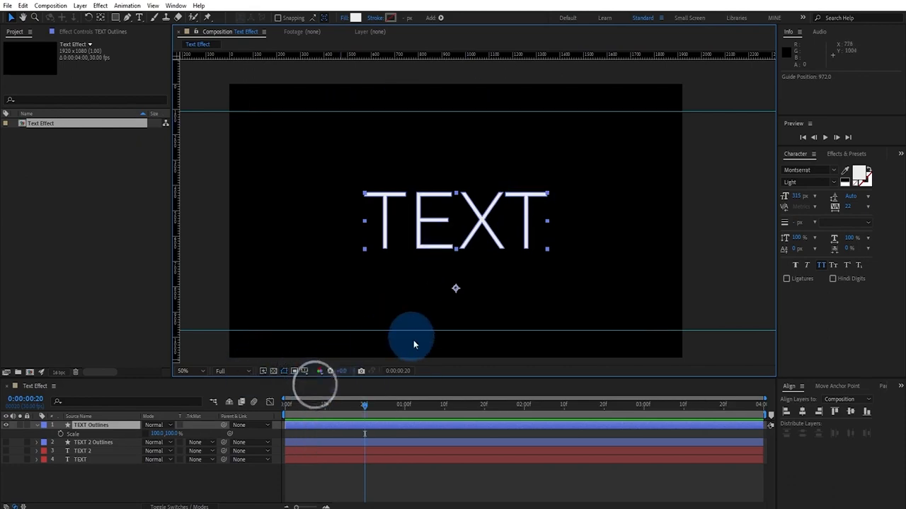
Reveal the keyframed Path properties of TEXT Outlines and select the four keyframes at frame 20.
left_click(90, 428)
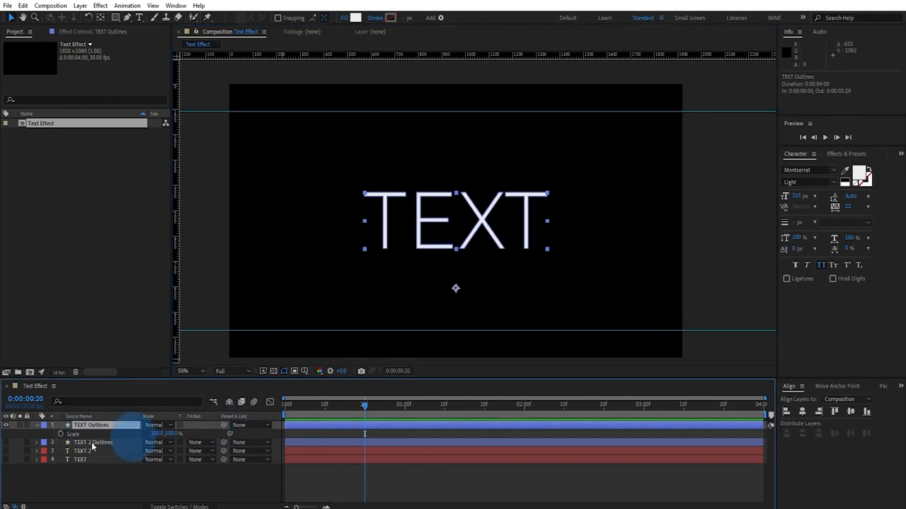
left_click(38, 426)
left_click(37, 426)
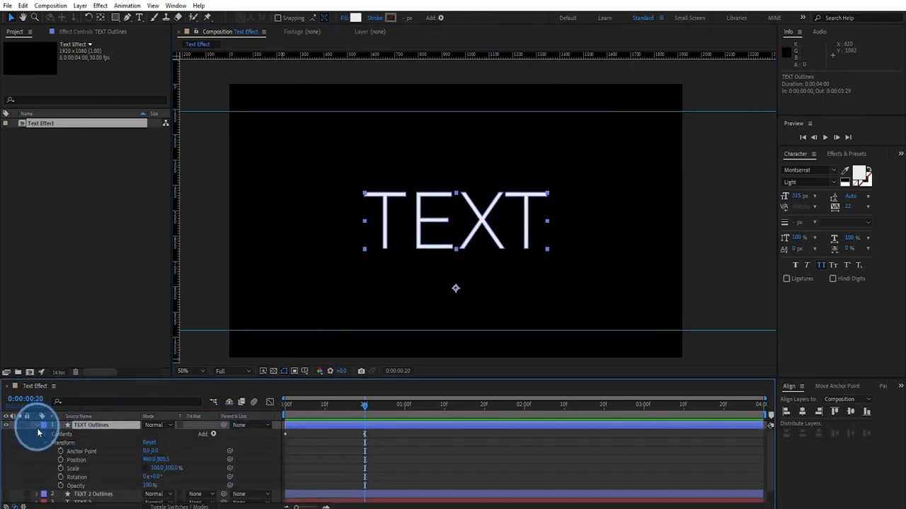
left_click(44, 434)
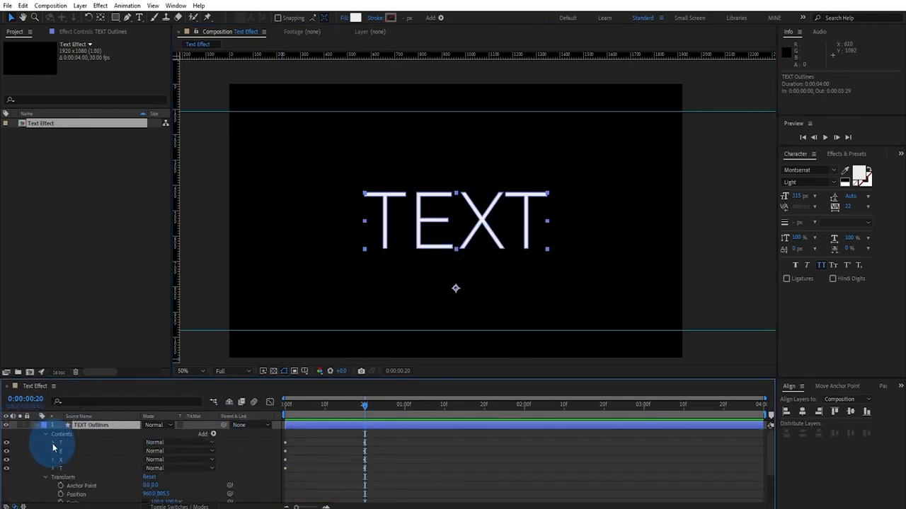
left_click(337, 424)
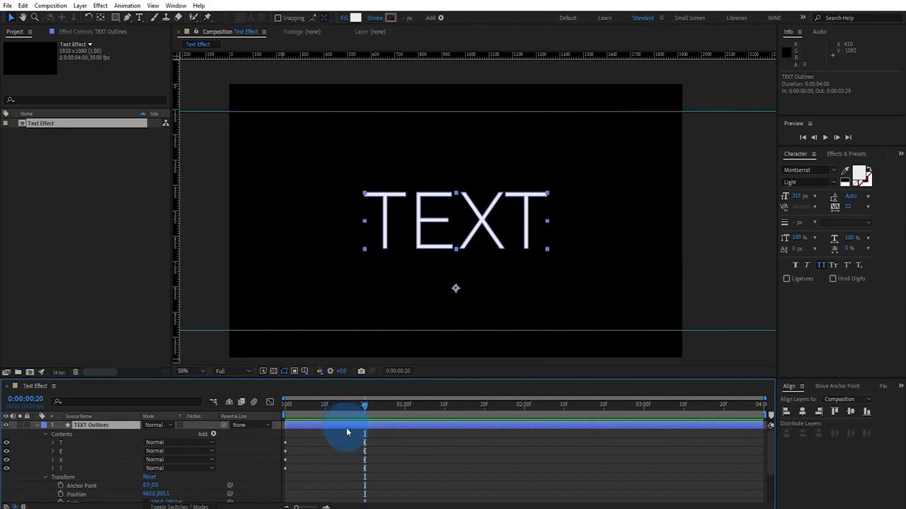
key("u")
left_click_drag(358, 441, 375, 462)
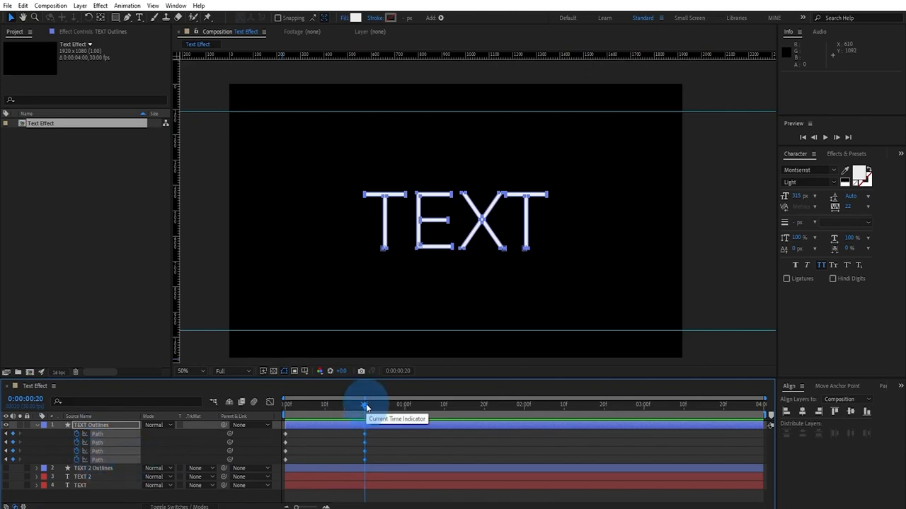
At 0:00:01:10, stretch the top vertices of all four TEXT Outlines letters up to the upper guide.
left_click_drag(366, 408, 444, 416)
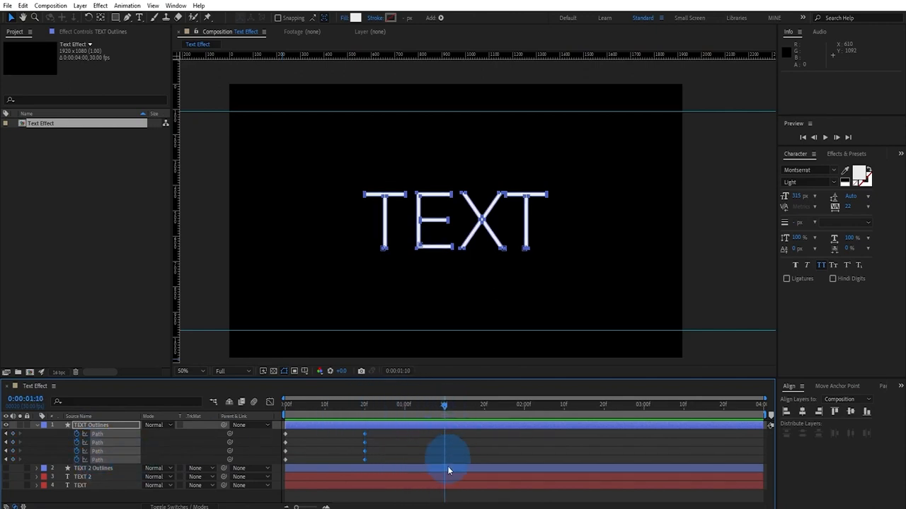
left_click(447, 467)
left_click(433, 424)
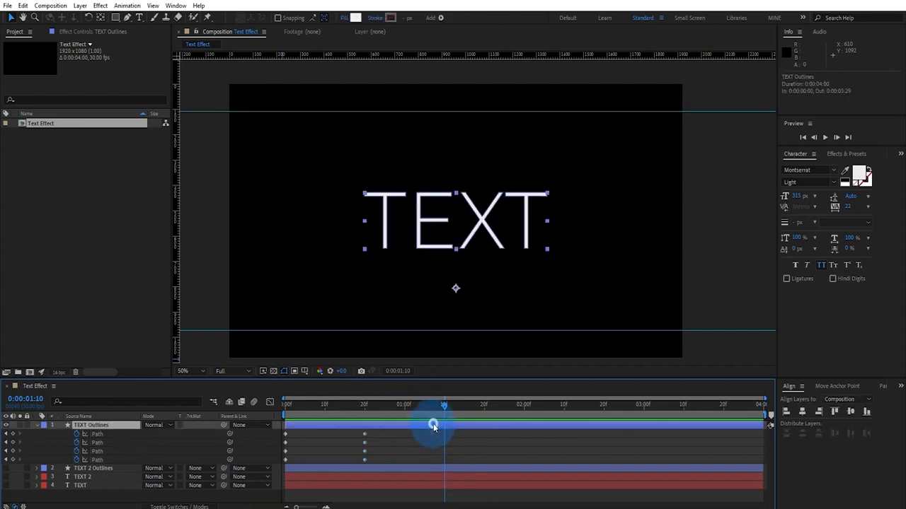
left_click(97, 437)
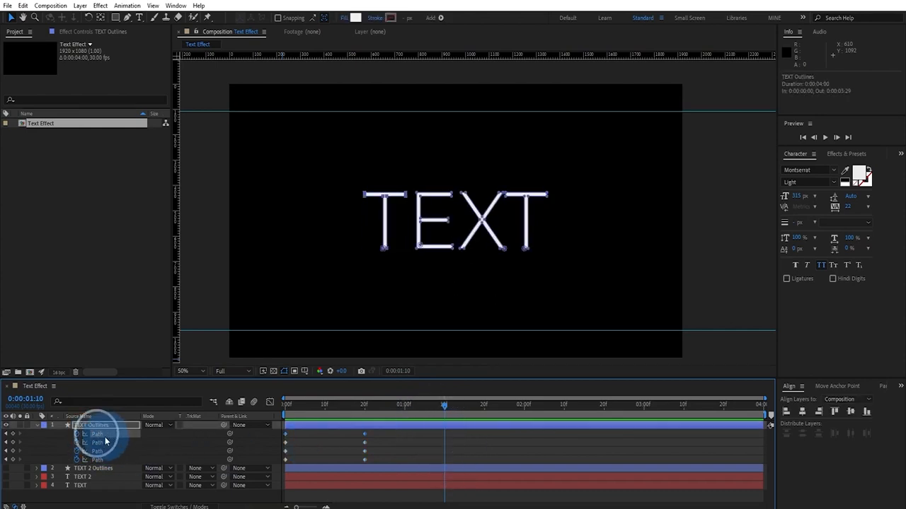
left_click_drag(347, 174, 548, 112)
left_click(546, 196)
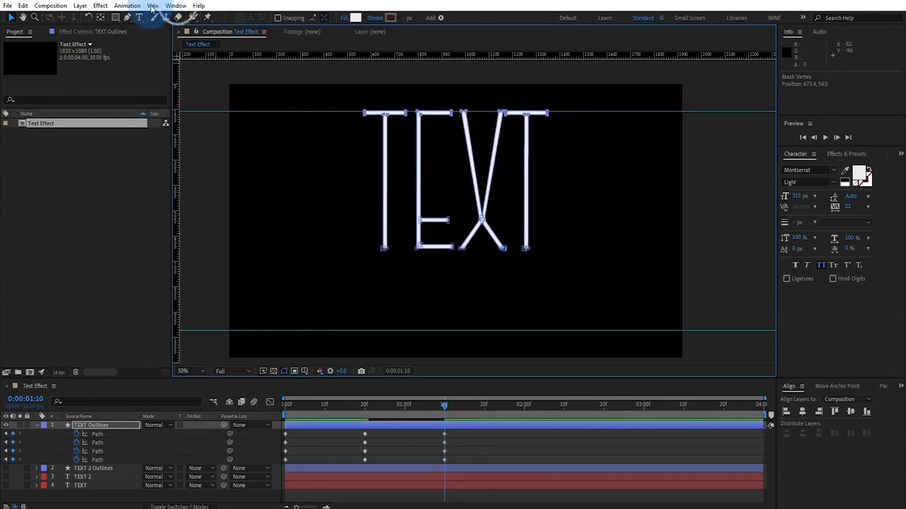
Check the Snap to Guides option and stretch the bottom vertices of all four letters down to the lower guide.
left_click(152, 7)
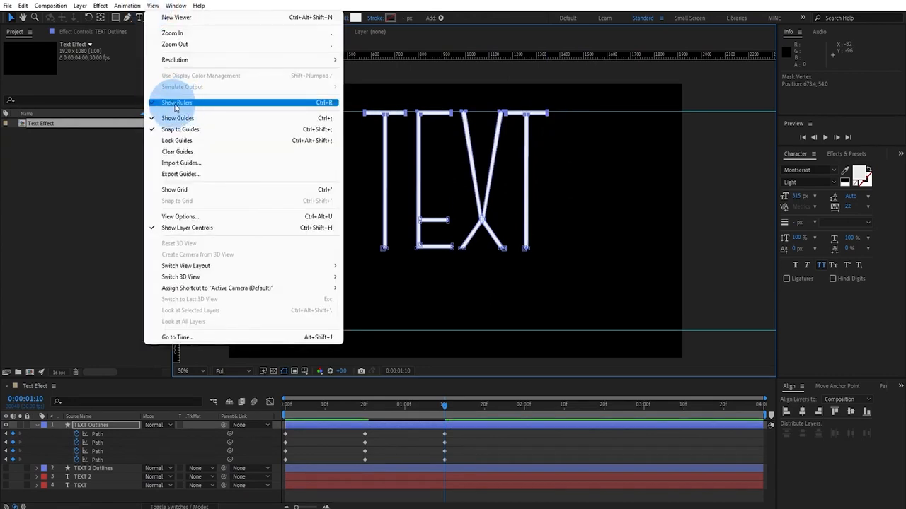
left_click(208, 131)
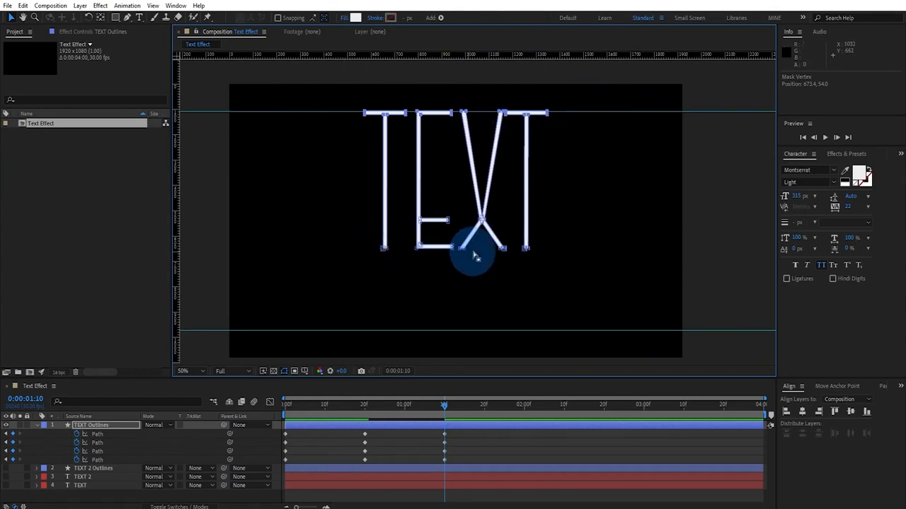
left_click_drag(369, 239, 555, 270)
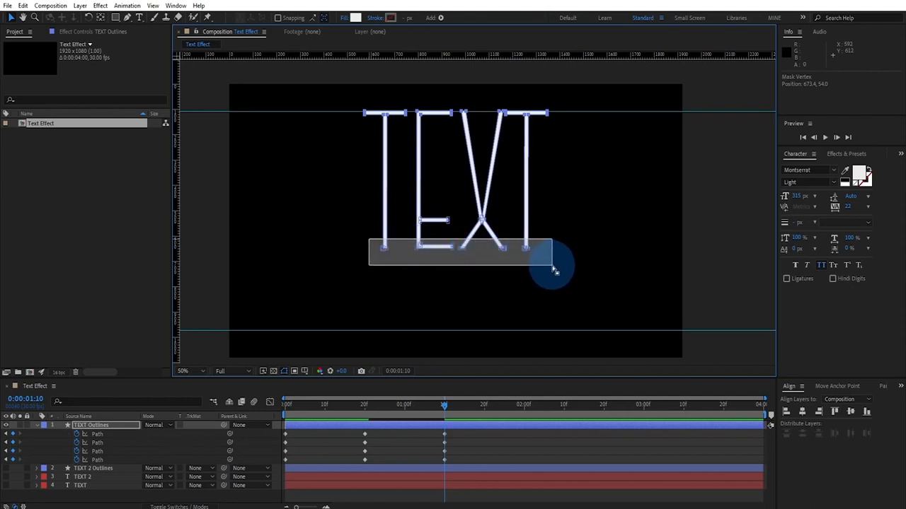
left_click_drag(559, 270, 512, 330)
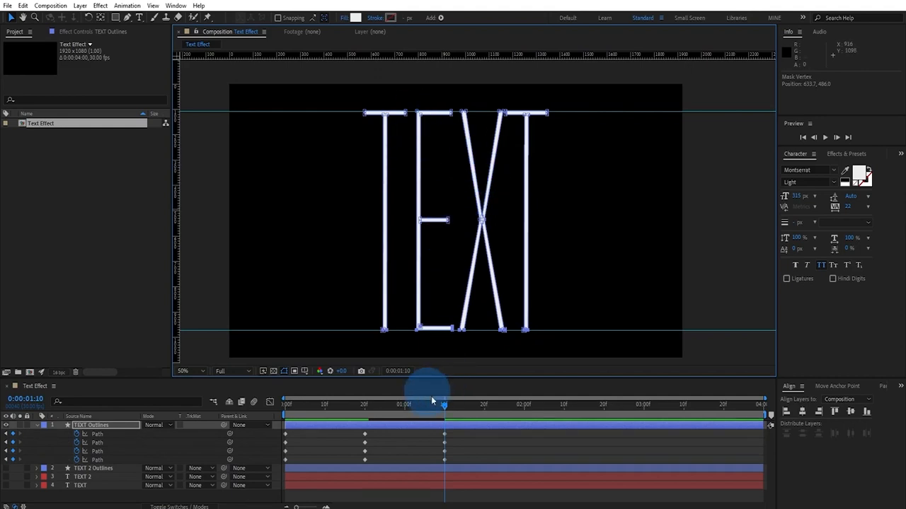
Copy the four Path keyframes at frame 0 and paste them at 0:00:02:00.
left_click_drag(375, 412, 524, 433)
left_click_drag(298, 428, 276, 467)
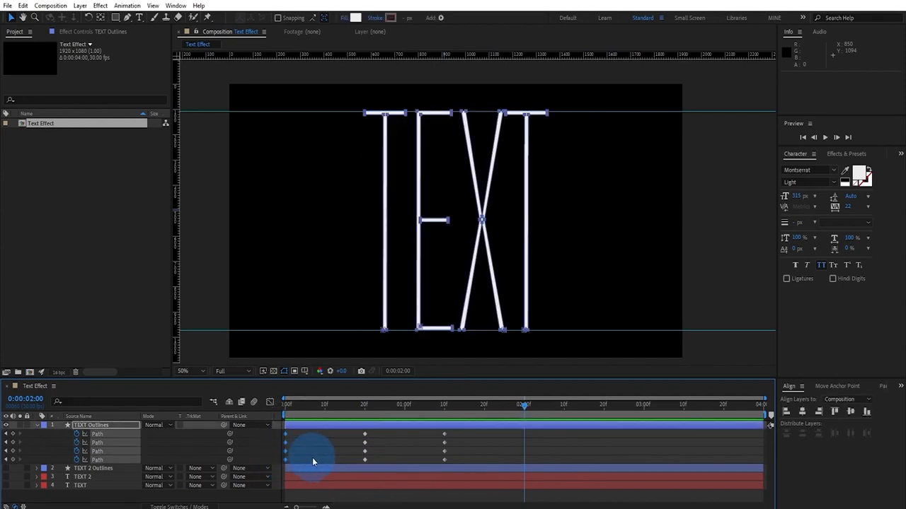
key("ctrl+v")
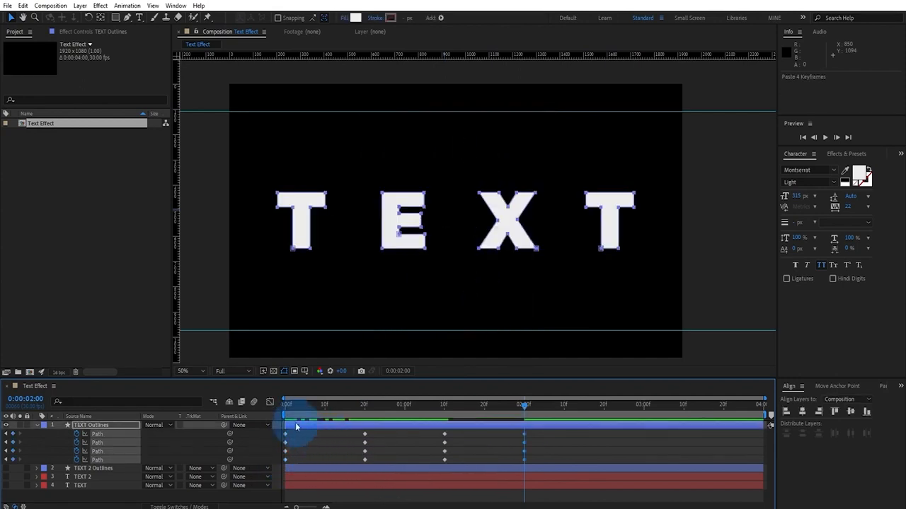
At 0:00:02:00, move the first T's path of TEXT Outlines right until it meets the E.
left_click(438, 225)
left_click(323, 208)
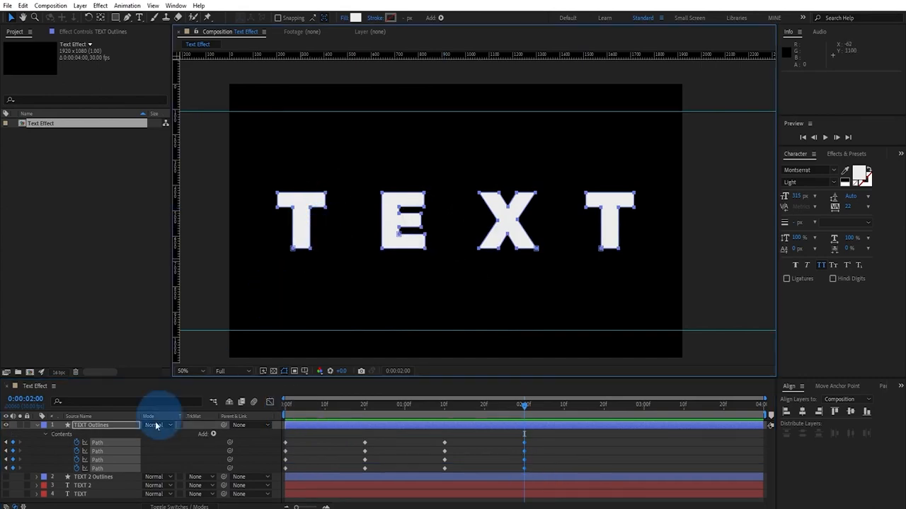
left_click(93, 440)
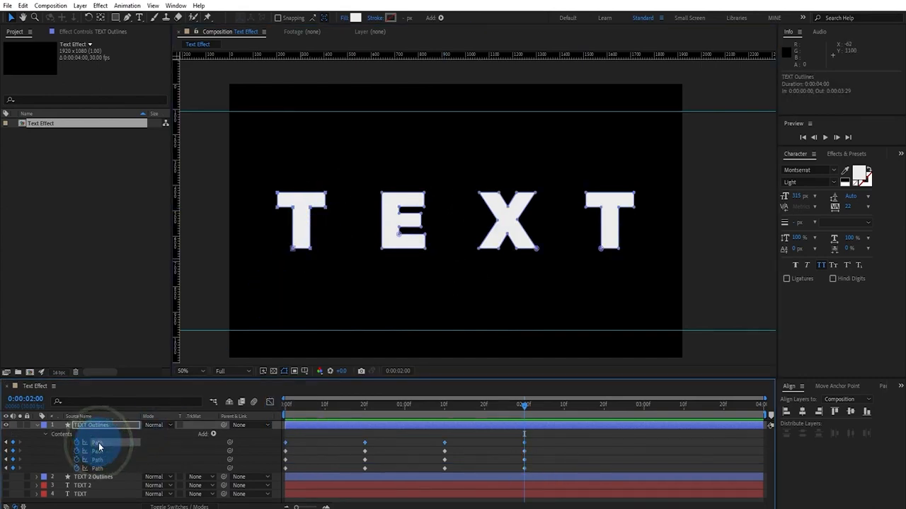
left_click(195, 494)
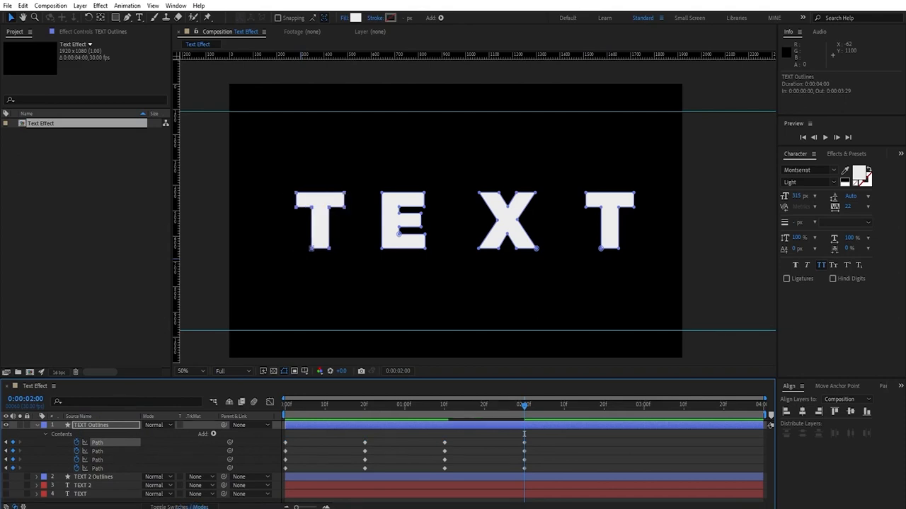
key("shift+Right")
key("shift+Right")
key("shift+Right")
key("shift+Right")
key("shift+Right")
key("shift+Right")
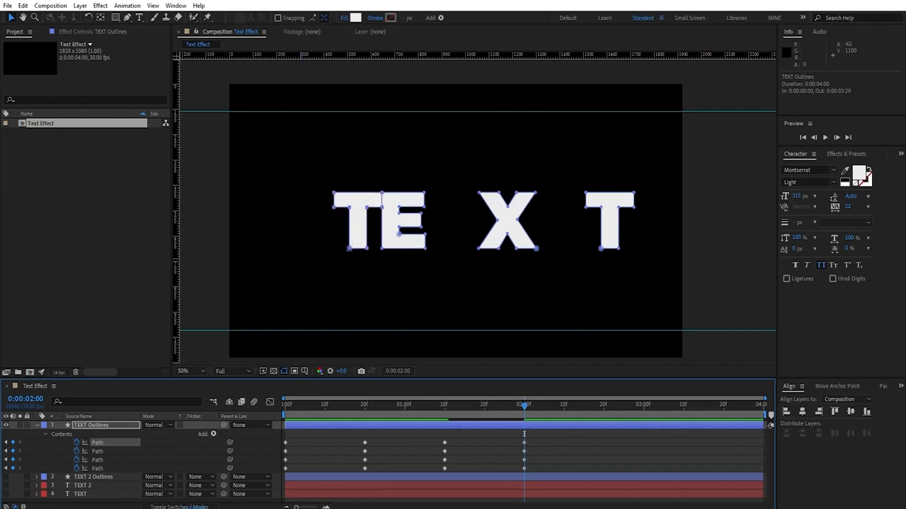
Shift the E's path right and the X's path left to tighten the spacing of the middle letters.
left_click(102, 454)
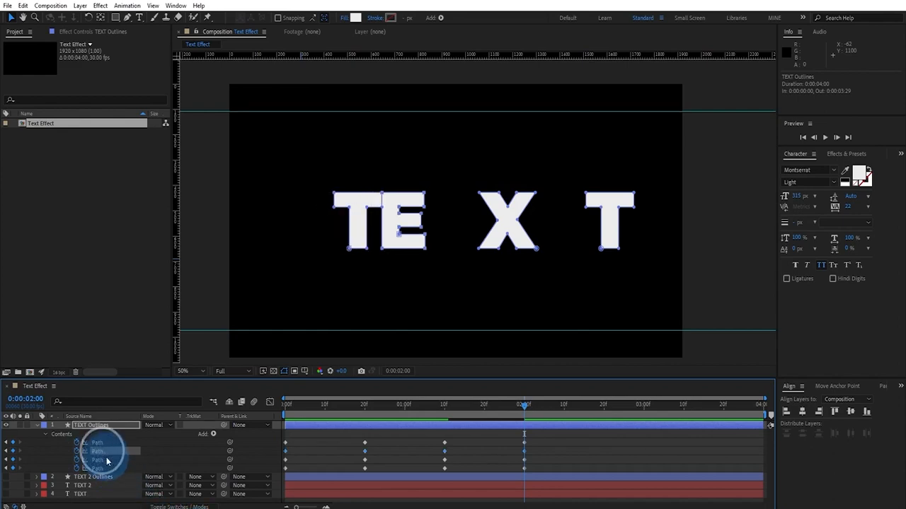
key("shift+Right")
key("shift+Right")
key("shift+Right")
key("shift+Right")
key("shift+Right")
key("shift+Right")
key("shift+Right")
key("shift+Right")
left_click(101, 461)
key("shift+Left")
key("shift+Left")
key("shift+Left")
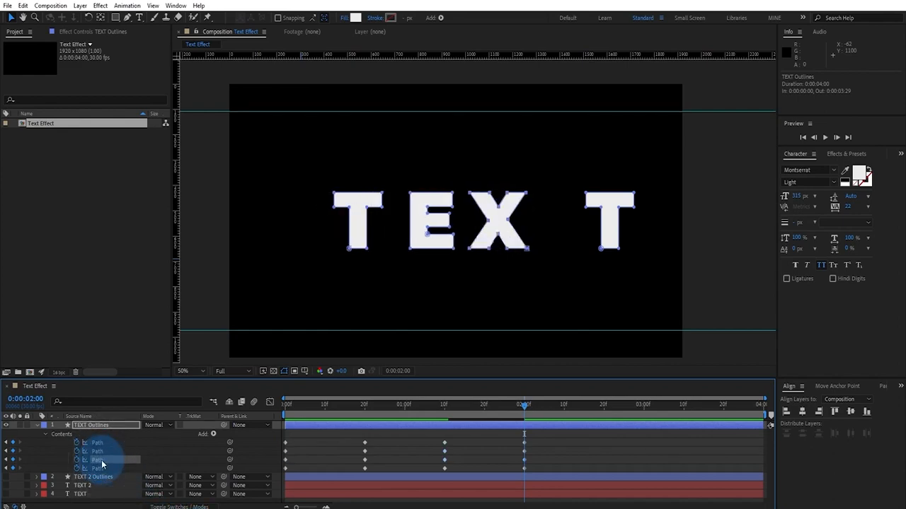
Move the last T's path left until it sits close to the X.
left_click(101, 470)
key("shift+Left")
key("shift+Left")
key("shift+Left")
key("shift+Left")
key("shift+Left")
key("shift+Left")
key("shift+Left")
key("shift+Left")
key("shift+Left")
key("shift+Left")
key("shift+Left")
key("shift+Left")
key("shift+Left")
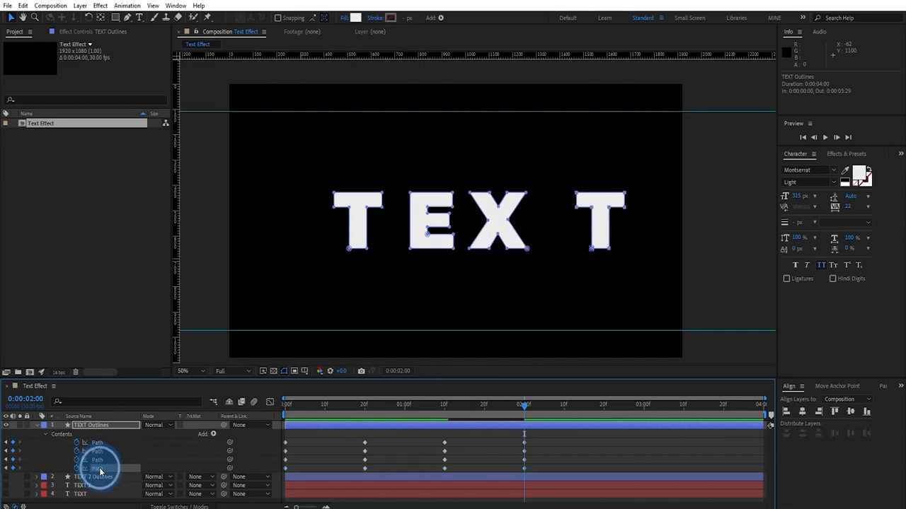
Move the first T closer to the E and tighten the spacing of the other three letter paths.
left_click(96, 442)
key("shift+Right")
key("shift+Right")
key("shift+Right")
key("shift+Right")
key("shift+Right")
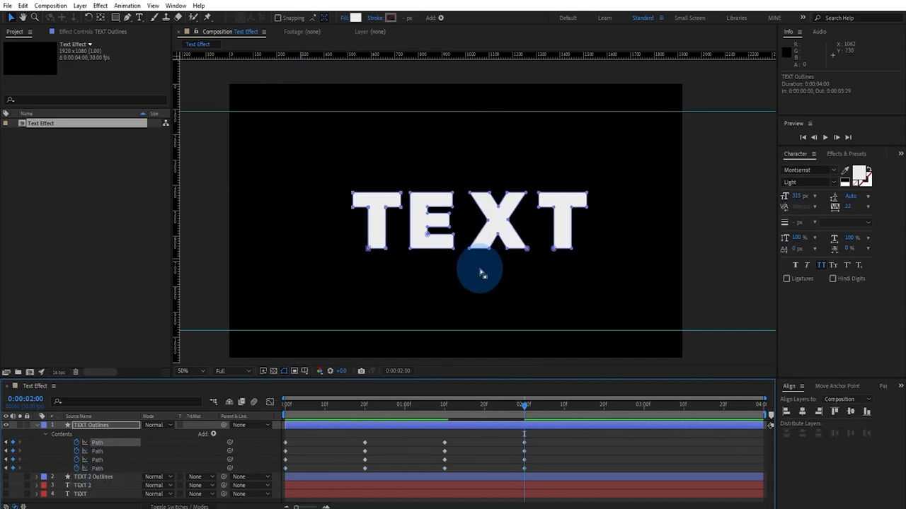
left_click(101, 470)
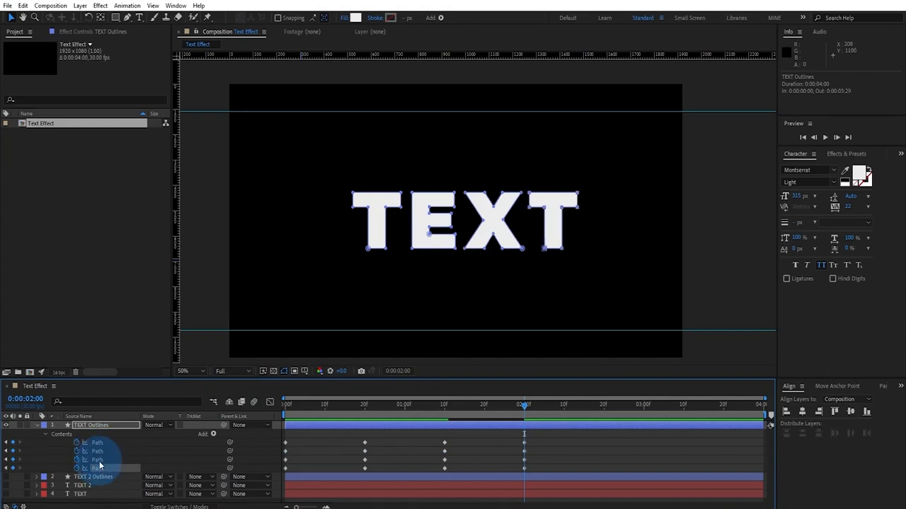
left_click(101, 468)
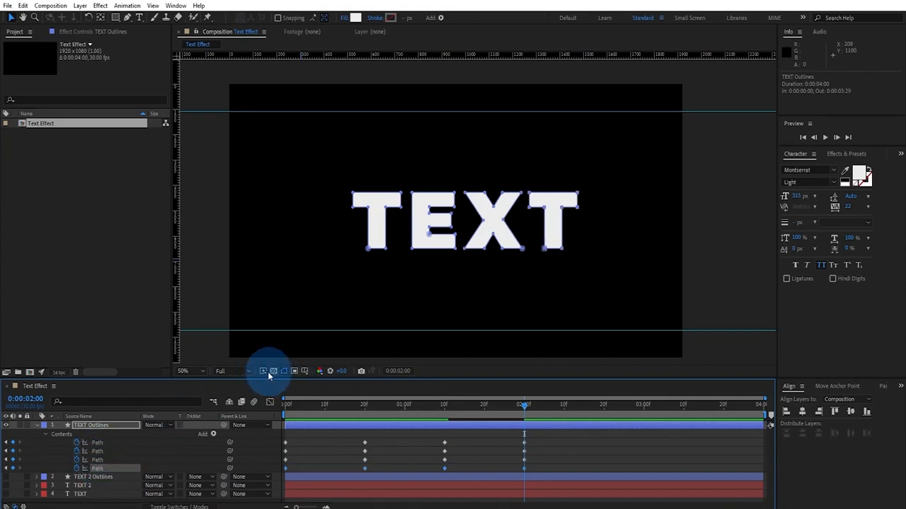
Show the Title/Action Safe overlay and nudge the E and X paths slightly left.
left_click(303, 372)
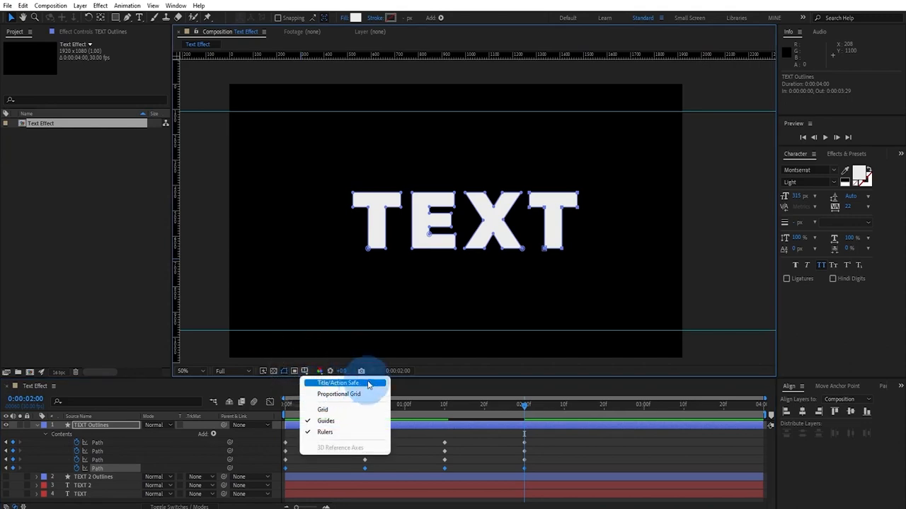
left_click(337, 384)
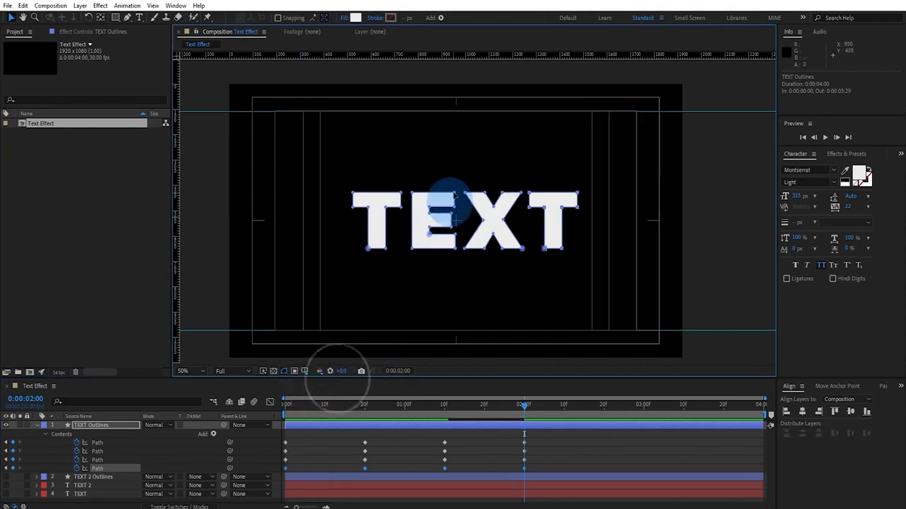
left_click(106, 451)
key("Left")
key("Left")
key("Left")
key("Left")
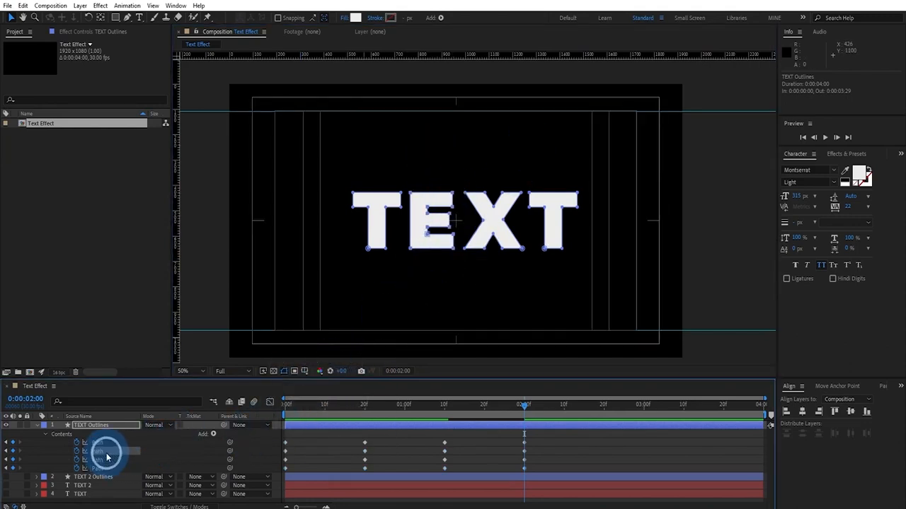
left_click(103, 461)
key("Left")
key("Left")
key("Left")
key("Left")
key("Left")
key("Left")
key("Left")
key("Left")
Fine-tune the spacing by nudging the last T's path left and the E and first T slightly left.
left_click(99, 468)
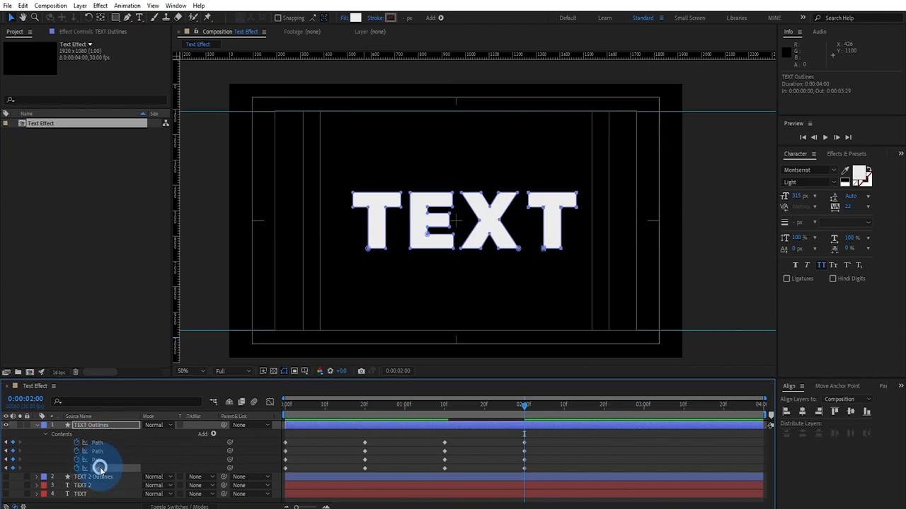
key("Left")
key("Left")
key("Left")
key("Left")
key("Left")
key("Left")
key("Left")
key("Left")
key("Left")
key("Left")
key("Left")
key("Left")
left_click(101, 451)
key("Left")
key("Left")
key("Left")
key("Left")
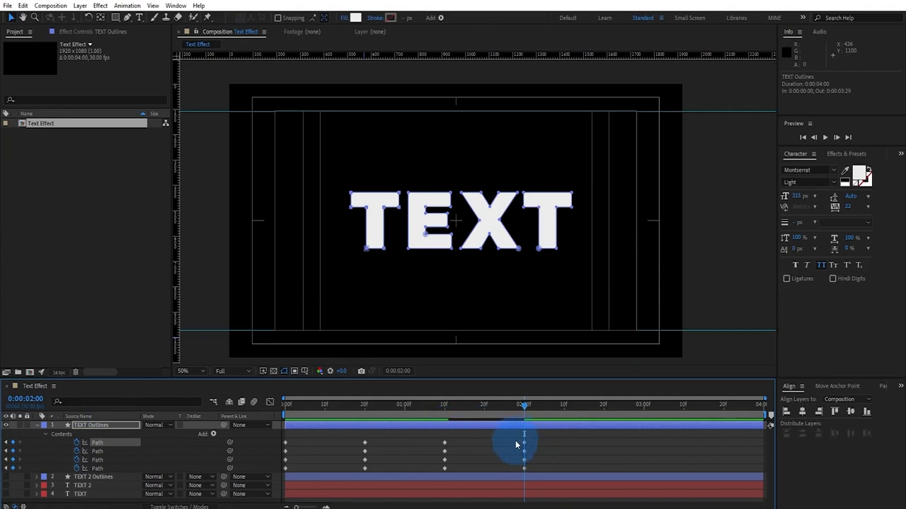
Select the four Path keyframes at 0:00:02:00, scale the letters up proportionally to the action-safe width and center them in the frame.
left_click_drag(517, 444, 539, 482)
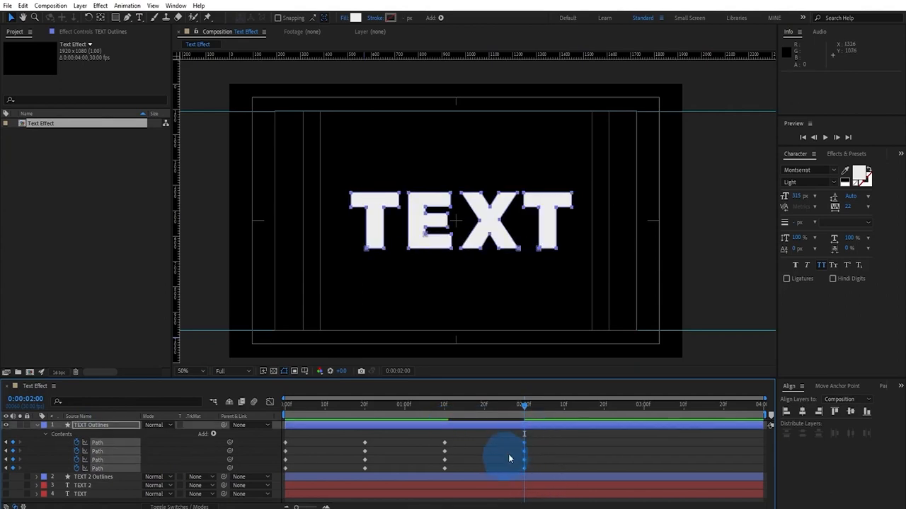
left_click_drag(516, 441, 539, 472)
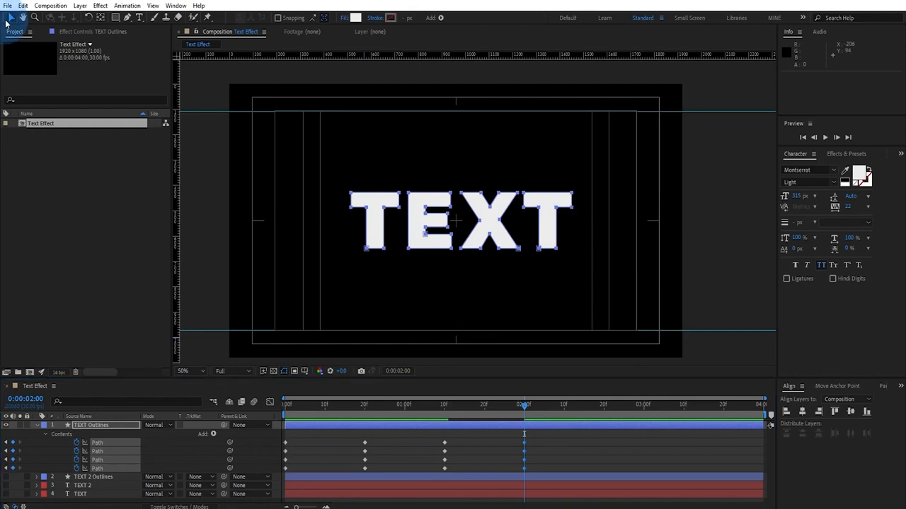
left_click(572, 195)
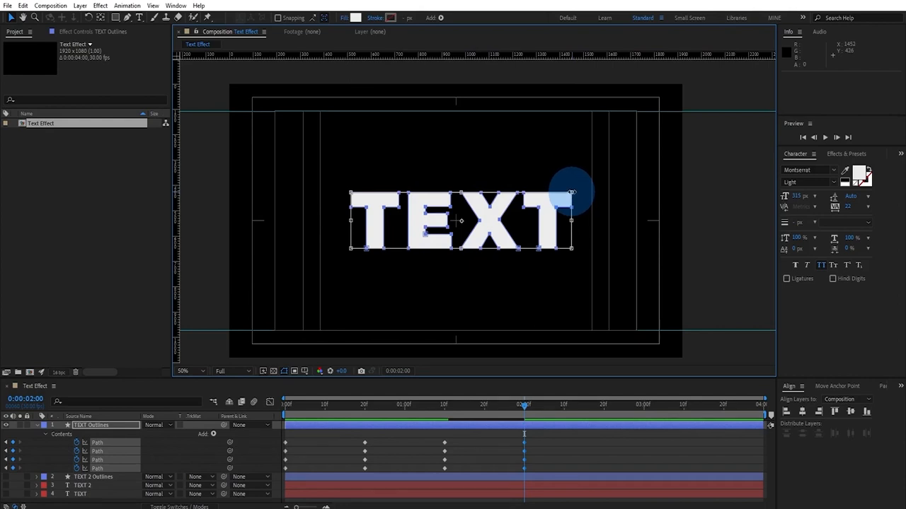
left_click_drag(571, 192, 667, 114)
left_click_drag(533, 205, 528, 206)
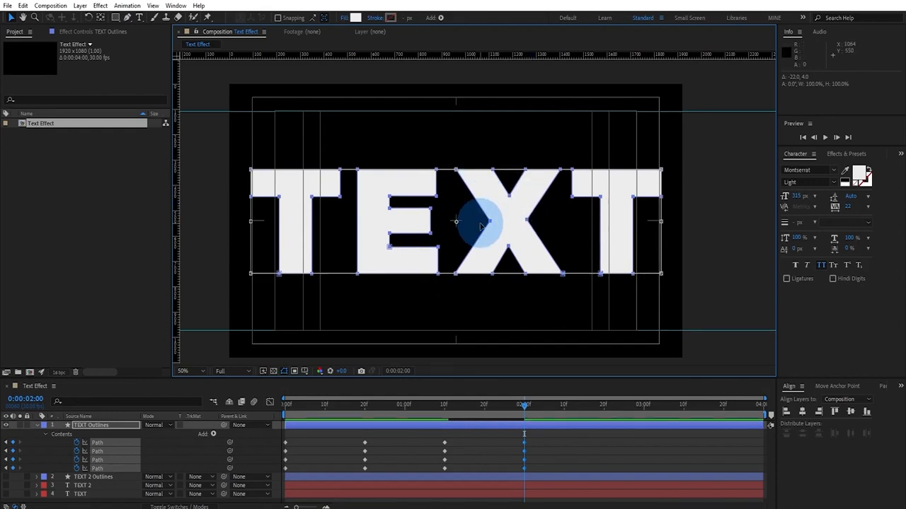
Nudge the enlarged E's path slightly right to even out its spacing, keeping the playhead at 0:00:02:00.
left_click(101, 451)
key("Right")
key("Right")
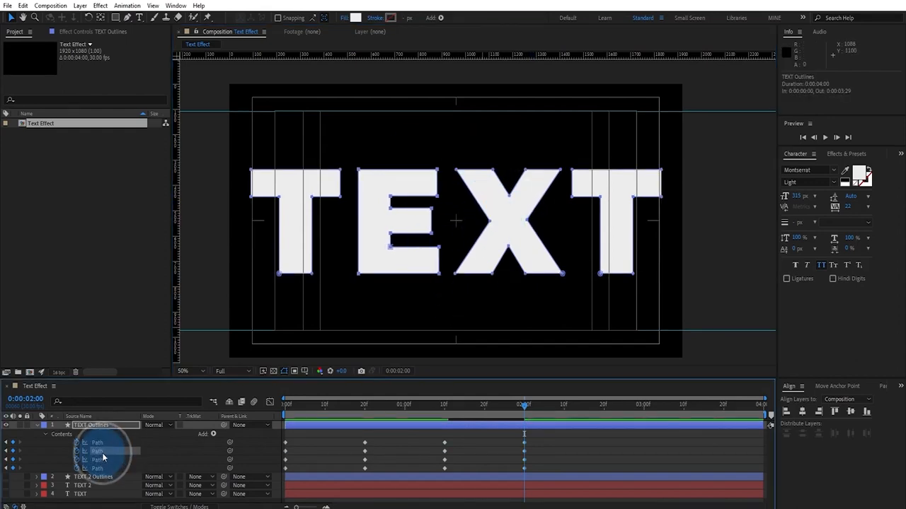
mouse_move(525, 408)
left_mouse_down()
mouse_move(453, 410)
mouse_move(525, 409)
mouse_move(524, 418)
left_mouse_up()
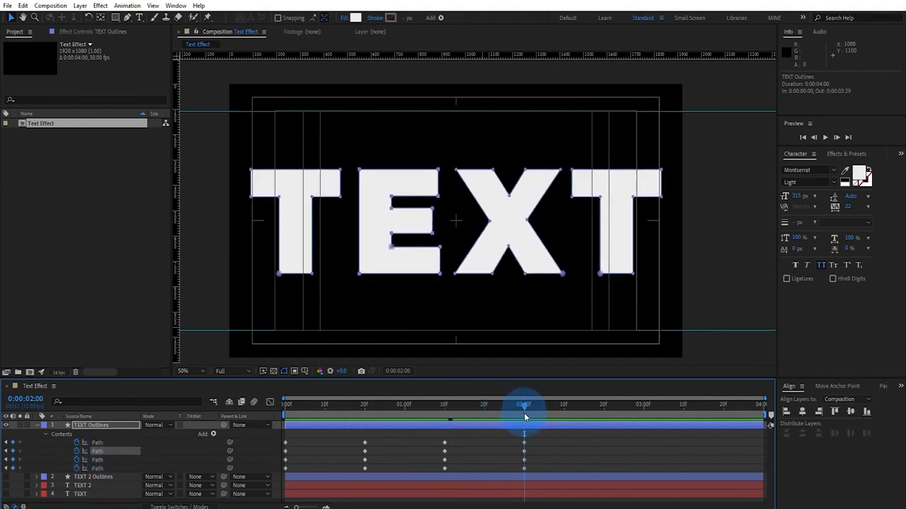
Stretch the top vertices of all four letters to the upper guide and the bottom vertices to the lower guide.
left_click(251, 169)
left_click_drag(242, 162, 685, 206)
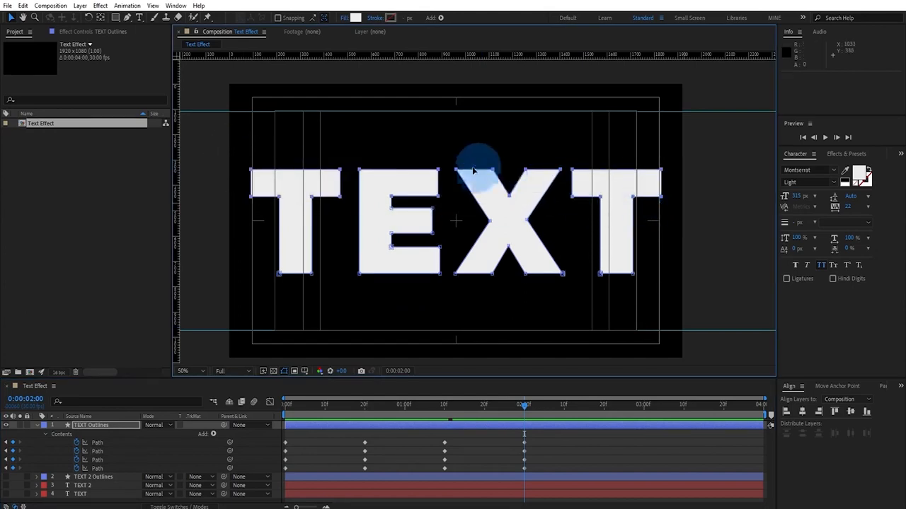
left_click_drag(438, 172, 448, 111)
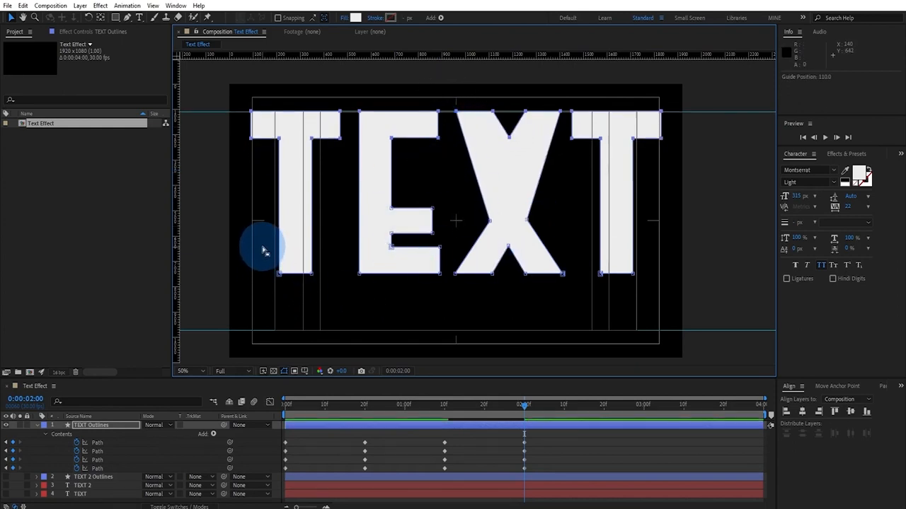
left_click_drag(262, 247, 652, 295)
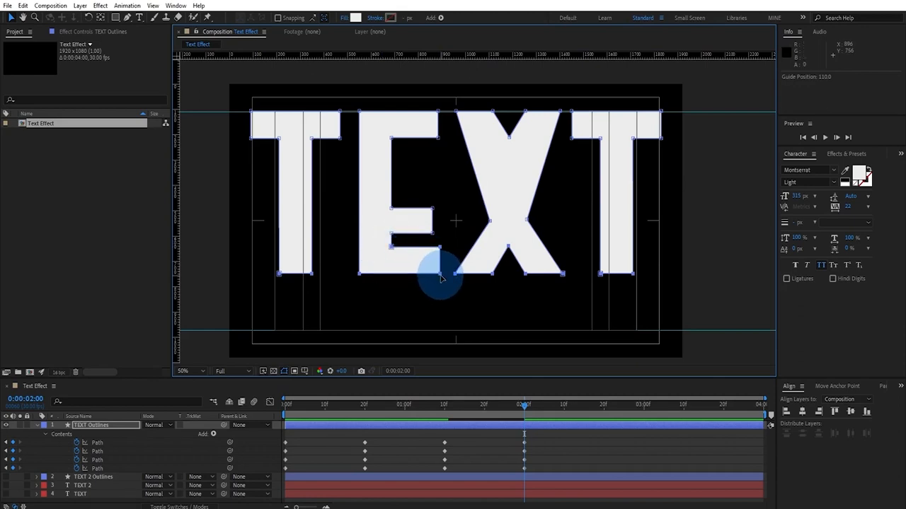
left_click_drag(439, 278, 434, 335)
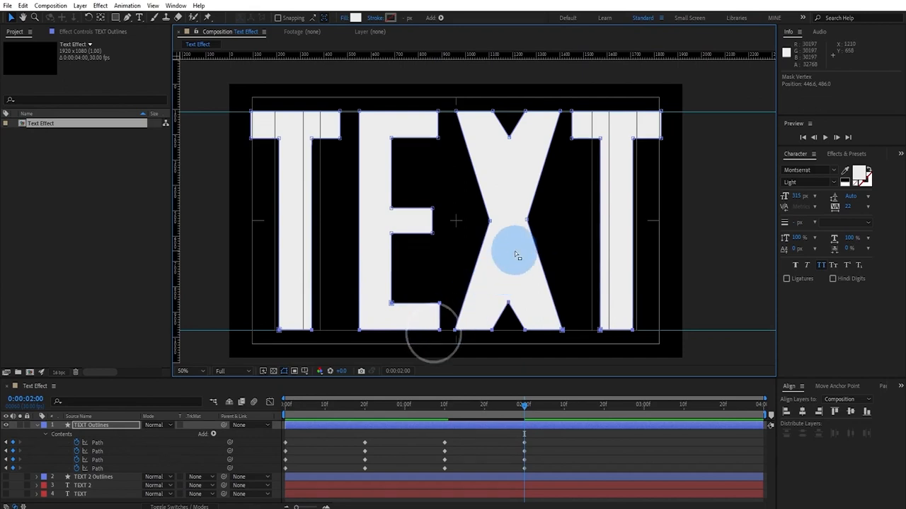
Move the X's upper and lower notch vertices toward its center and lengthen the E's three arms slightly.
left_click_drag(508, 139, 508, 167)
left_click_drag(508, 303, 507, 256)
left_click_drag(438, 112, 443, 140)
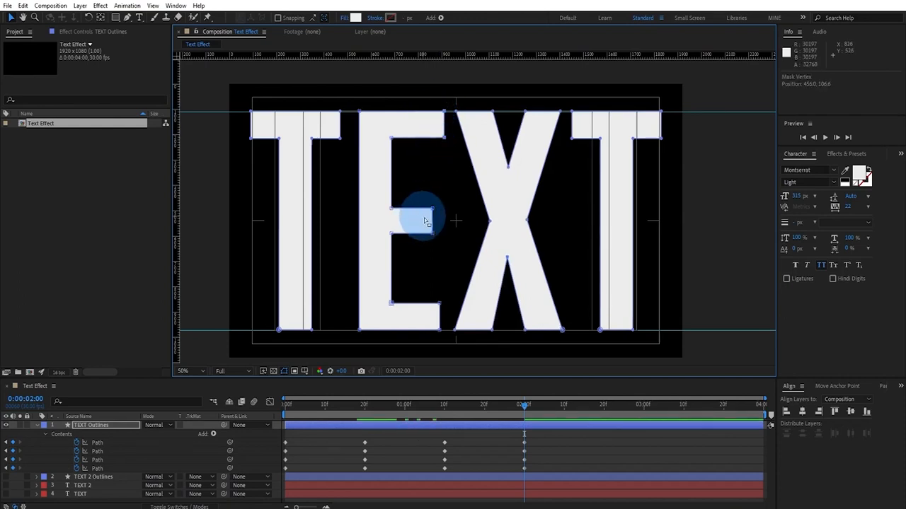
mouse_move(432, 297)
left_mouse_down()
mouse_move(445, 333)
mouse_move(445, 306)
left_mouse_up()
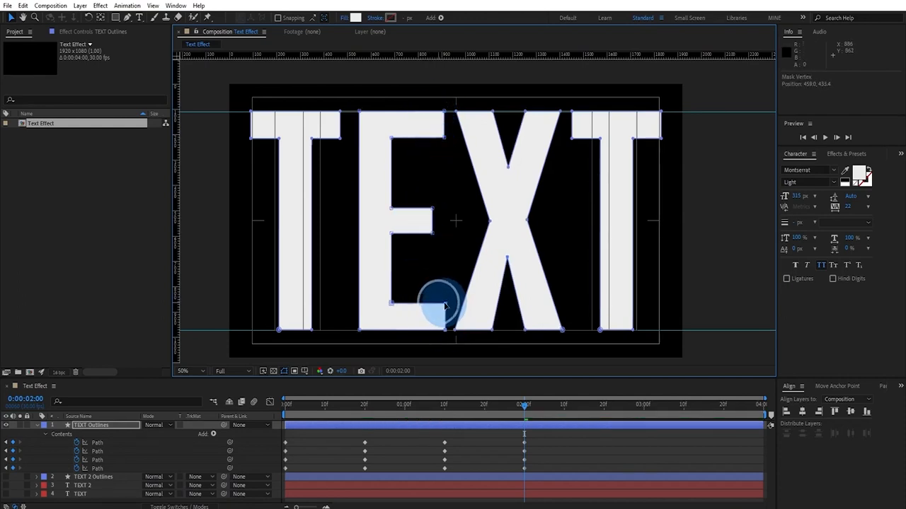
left_click_drag(426, 200, 441, 241)
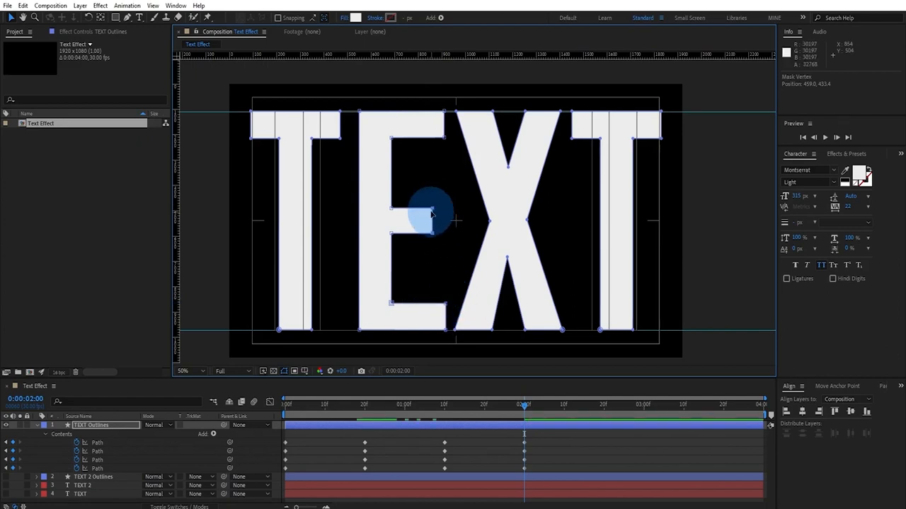
left_click_drag(431, 208, 435, 209)
Shift the E's path slightly left and widen it to 107% with a free transform.
left_click(430, 442)
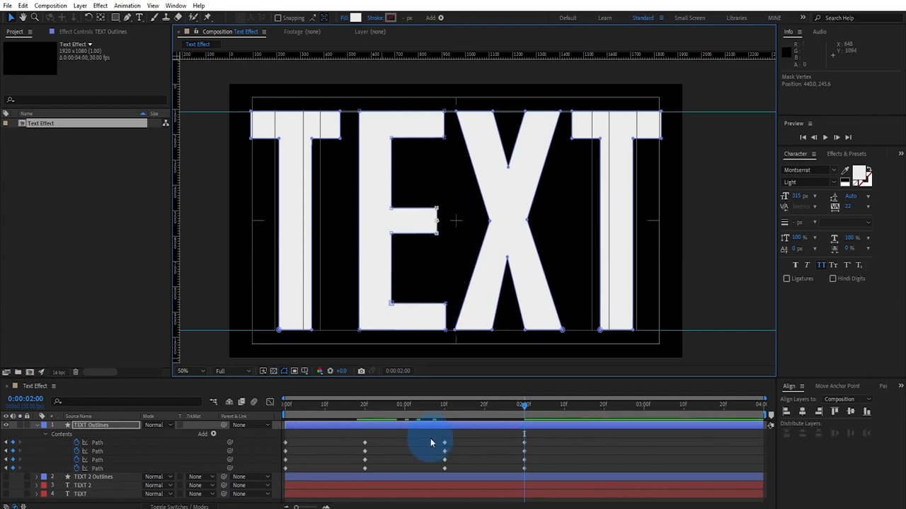
left_click(92, 469)
left_click(92, 450)
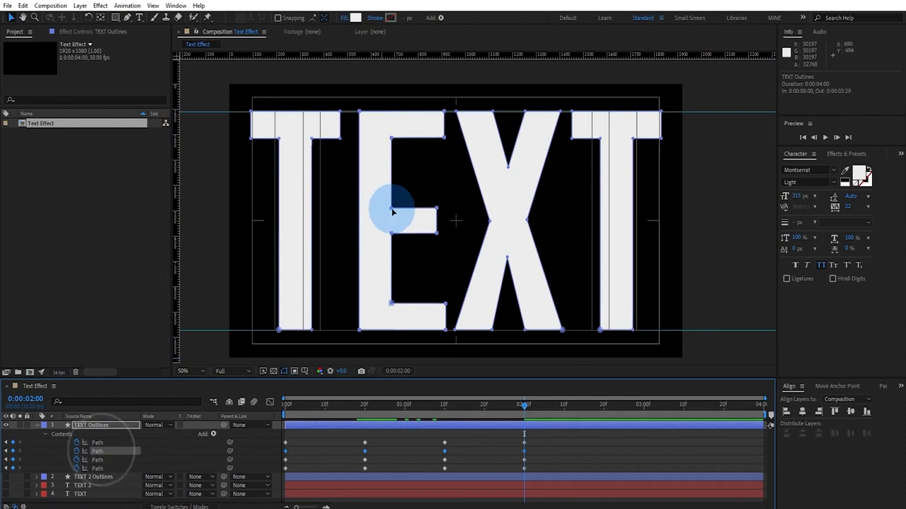
left_click_drag(394, 209, 384, 208)
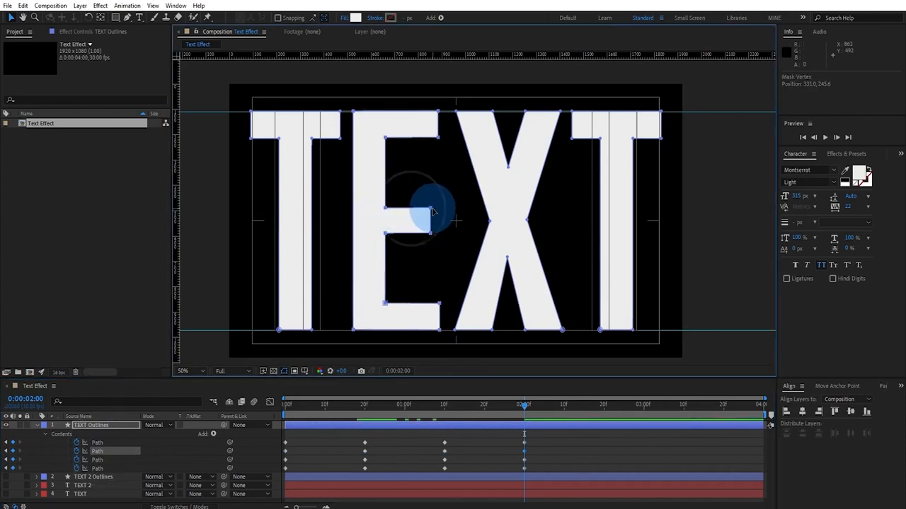
key("ctrl+t")
left_click_drag(438, 222, 447, 223)
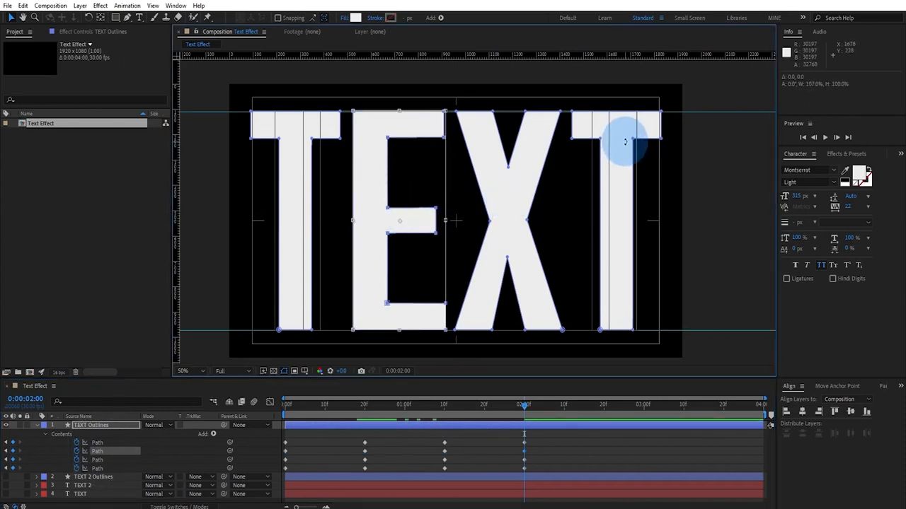
Leave the free transform, deselect the paths and move the playhead to 0:00:02:20.
double_click(623, 140)
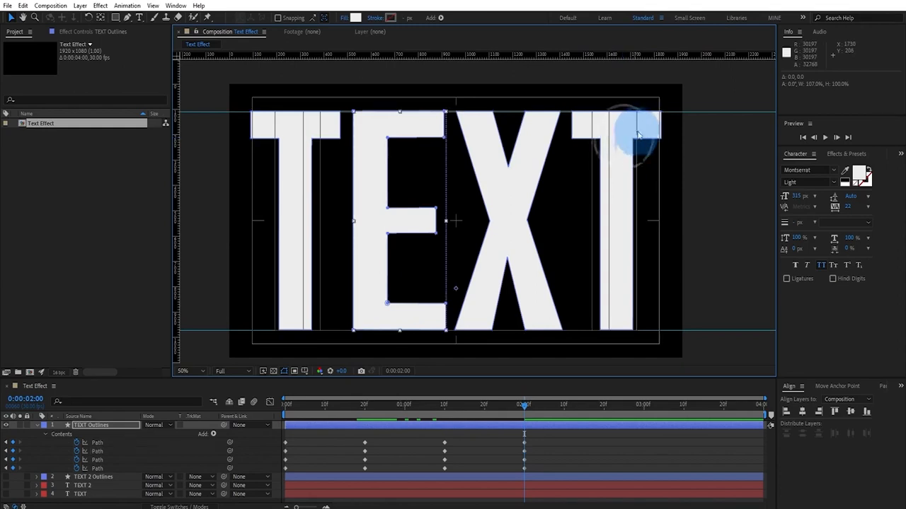
left_click(487, 466)
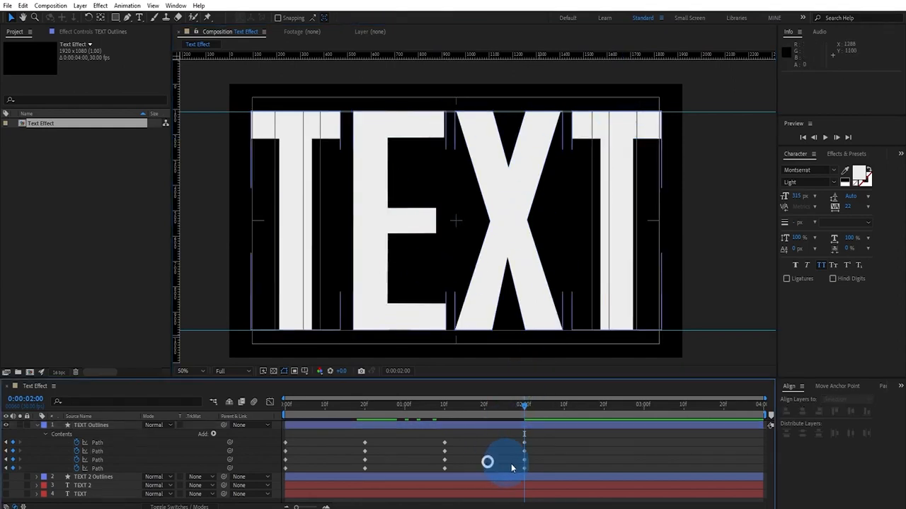
left_click_drag(443, 404, 520, 408)
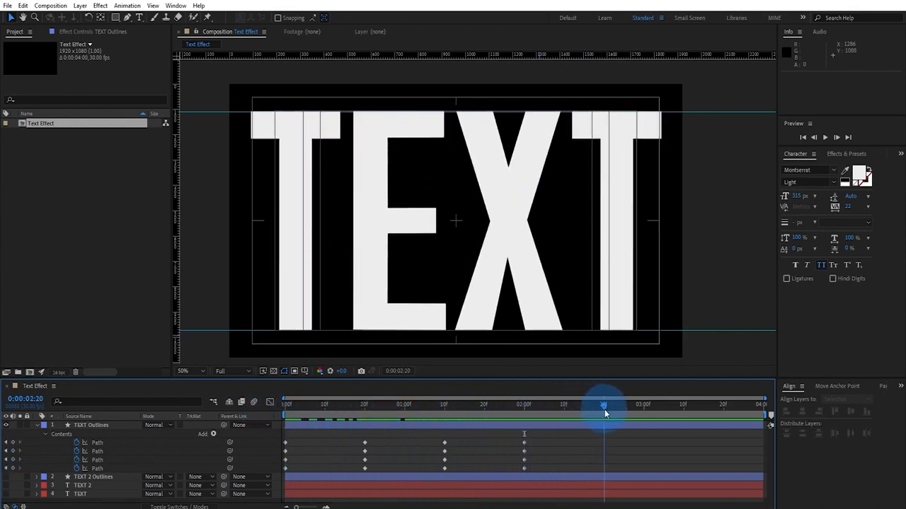
Copy the four letter paths' keyframes at the composition start and paste them at 0:00:02:20.
left_click(482, 449)
left_click_drag(291, 437, 275, 478)
left_click_drag(293, 437, 275, 479)
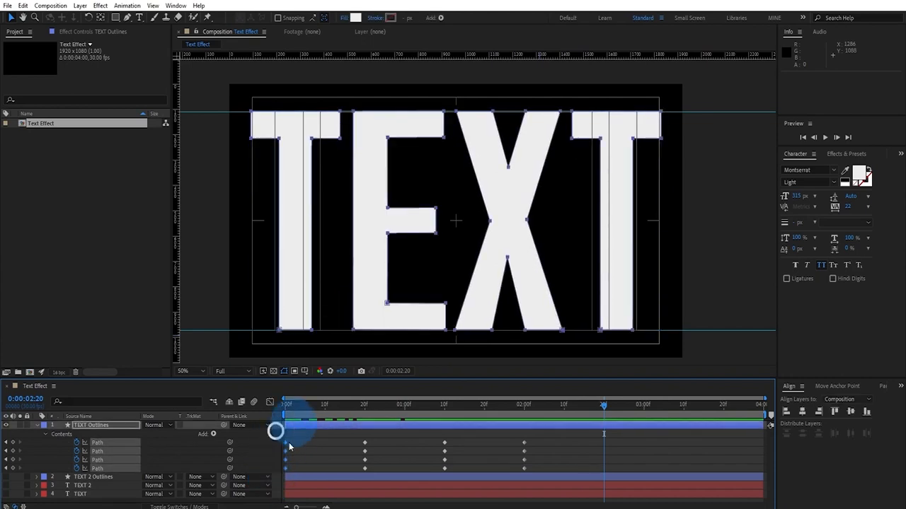
key("ctrl+v")
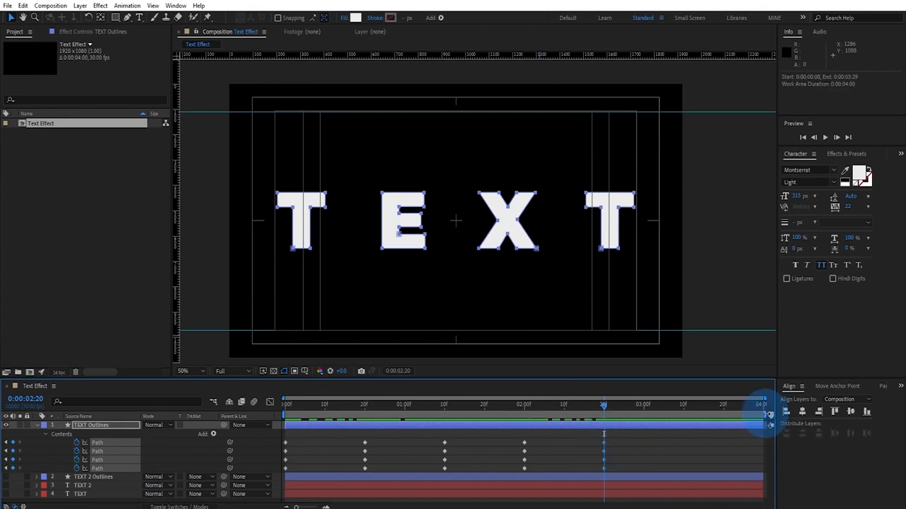
Shorten the work area to end at 0:00:02:20 and preview the looping animation.
left_click_drag(768, 415, 607, 416)
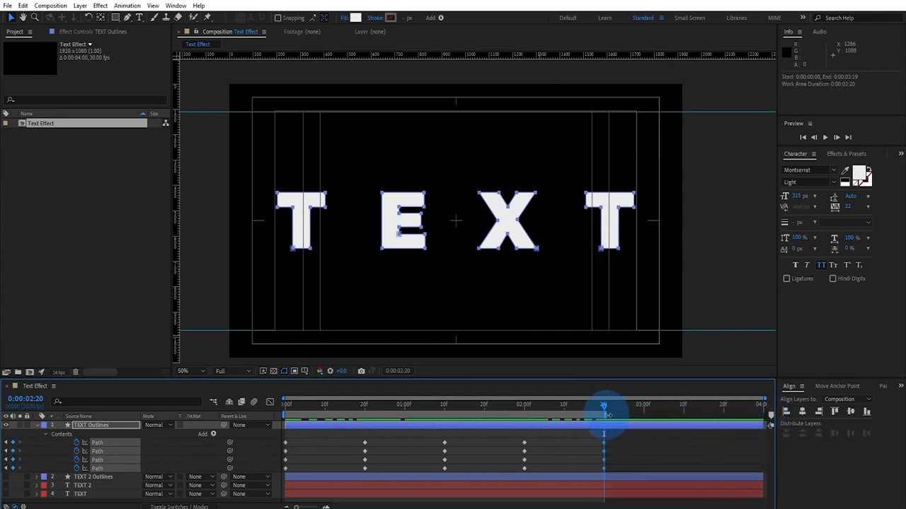
key("space")
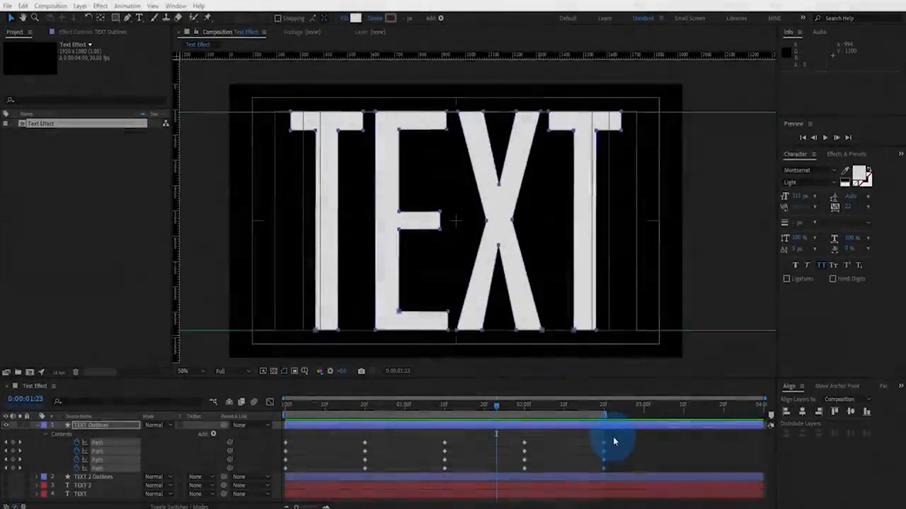
Apply Easy Ease to every path keyframe of the four letters and preview the motion.
left_click_drag(613, 437, 274, 478)
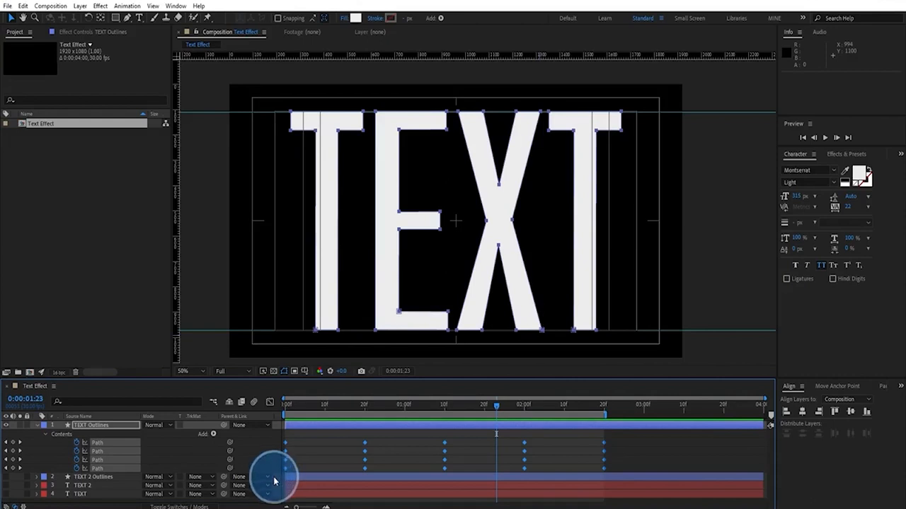
key("F9")
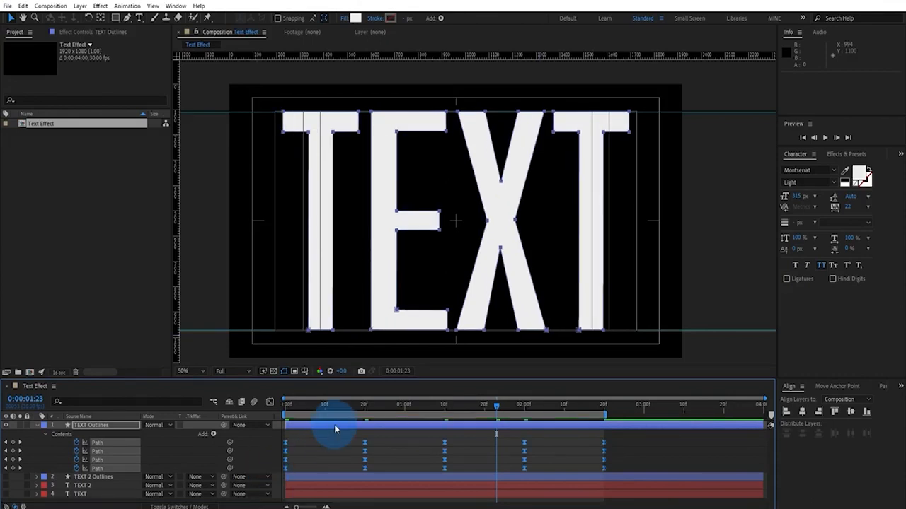
key("space")
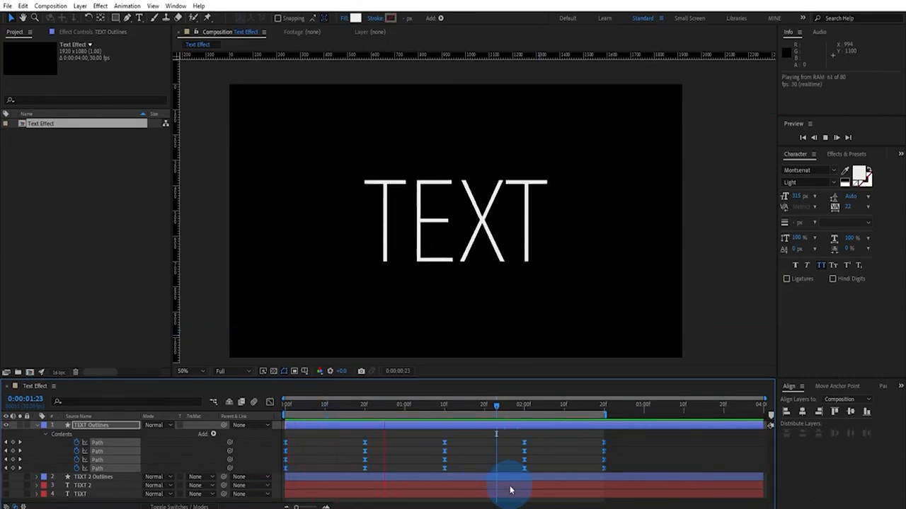
key("space")
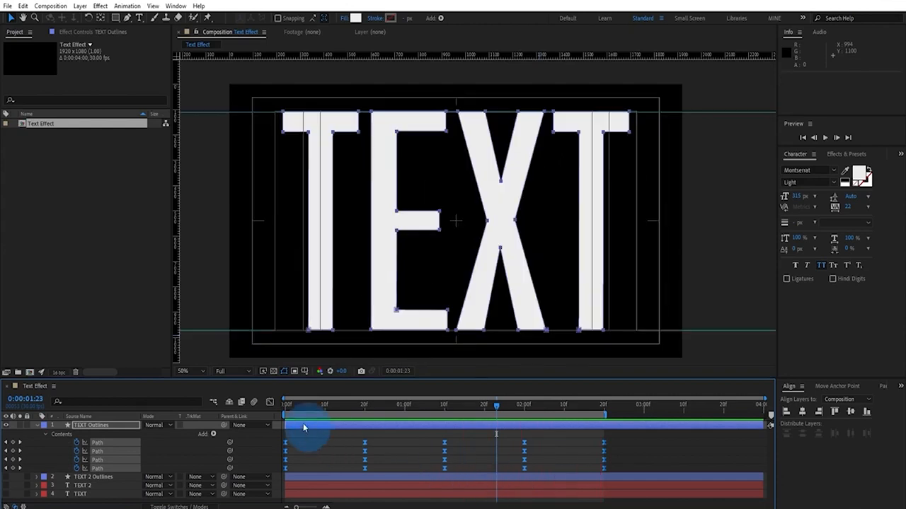
Review the eased letter transitions from the start of the composition through 0:00:01:29.
left_click(286, 406)
left_click(325, 405)
left_click(364, 406)
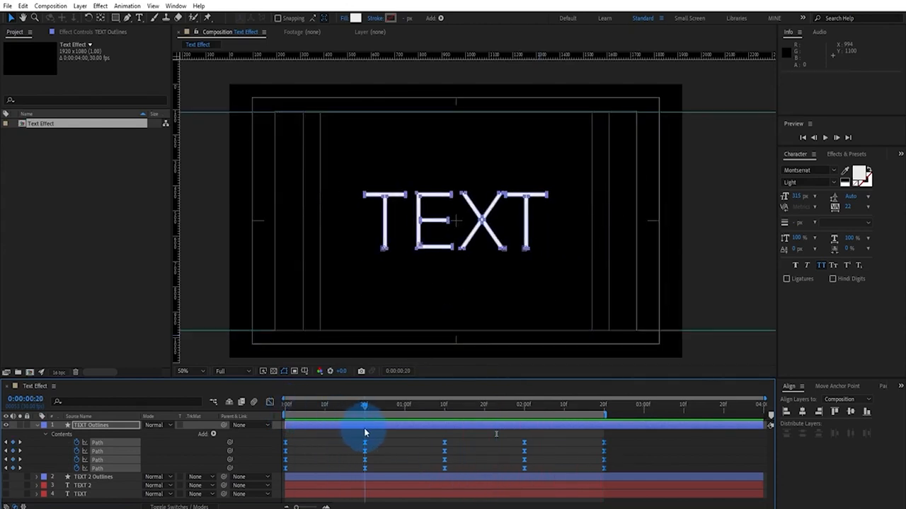
left_click_drag(365, 434, 367, 447)
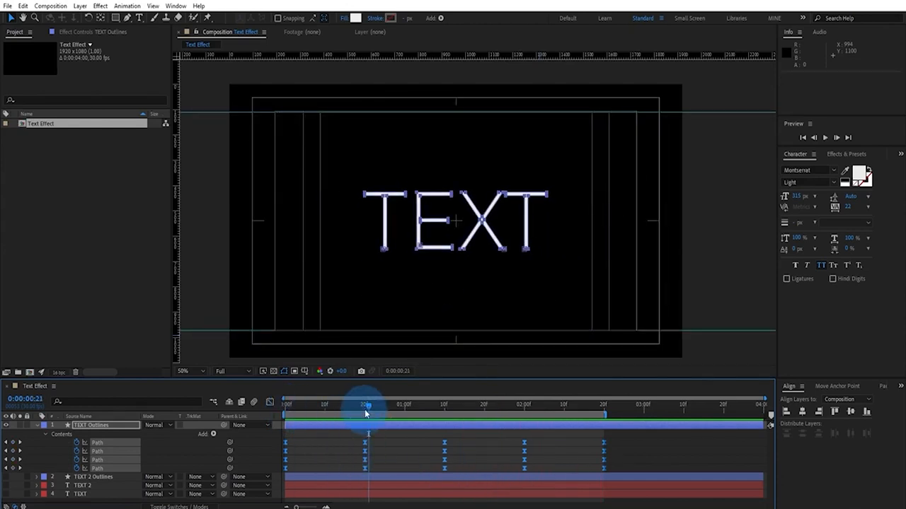
left_click_drag(364, 409, 521, 409)
Show the path keyframes in the Graph Editor and set it to edit the speed graph.
left_click(270, 405)
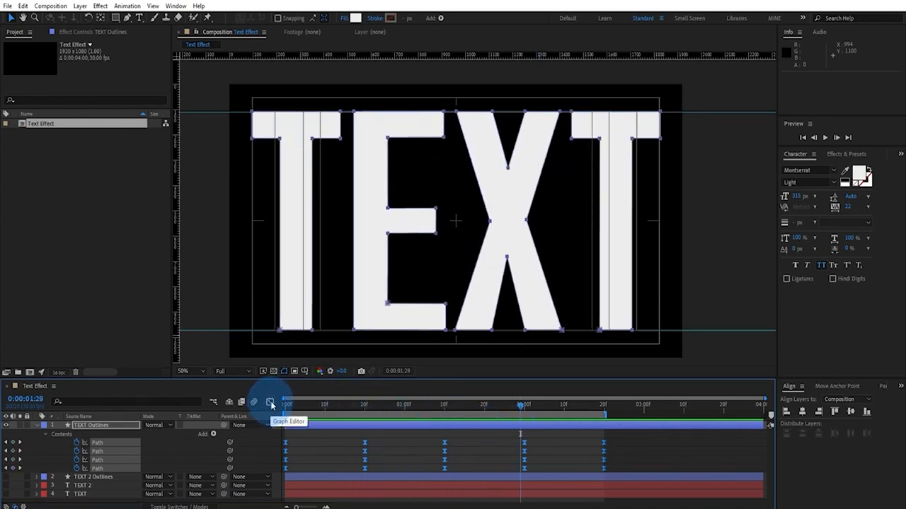
left_click(271, 403)
left_click_drag(590, 487, 227, 444)
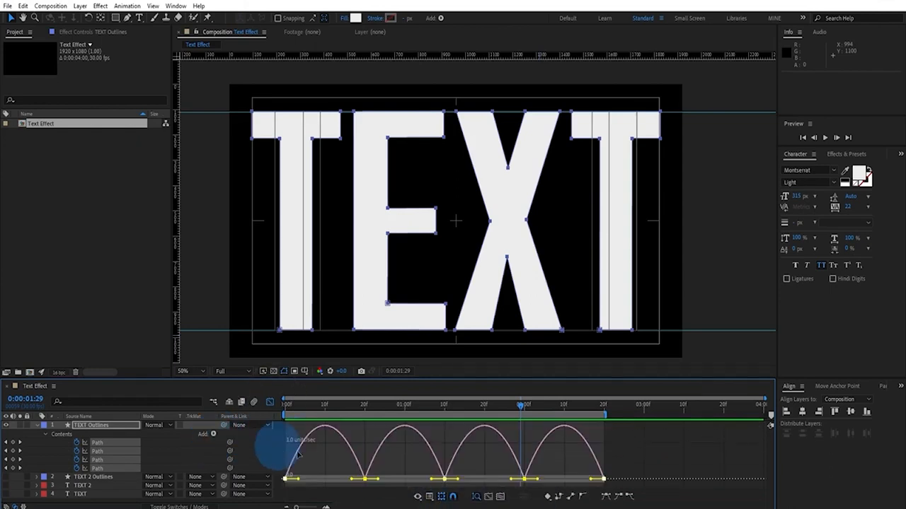
left_click_drag(629, 465, 276, 481)
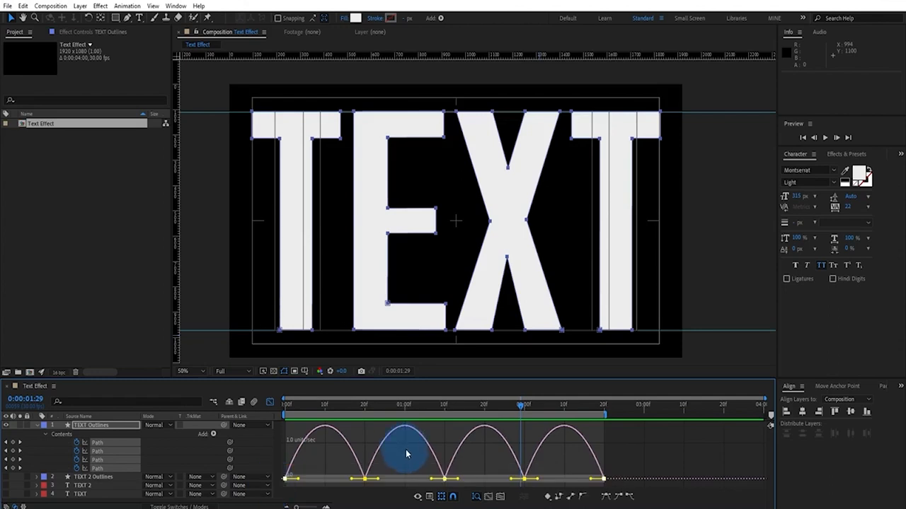
left_click(429, 498)
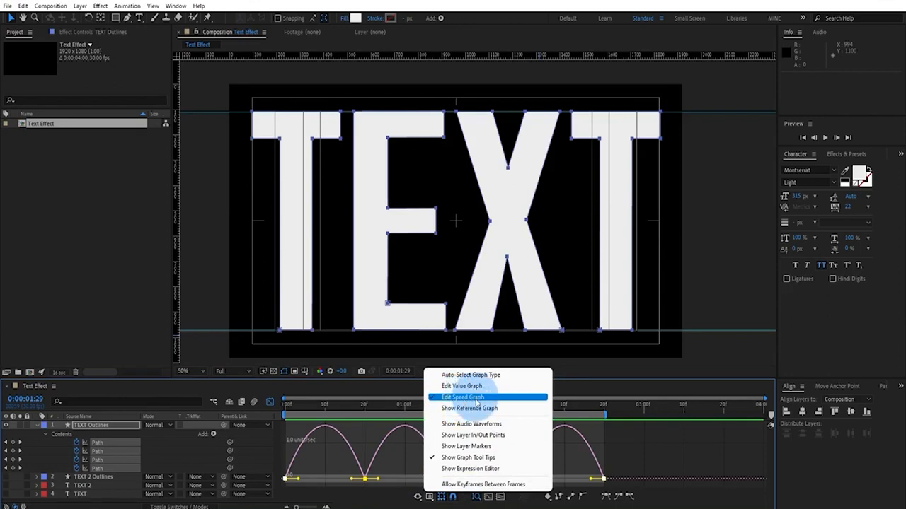
left_click(430, 497)
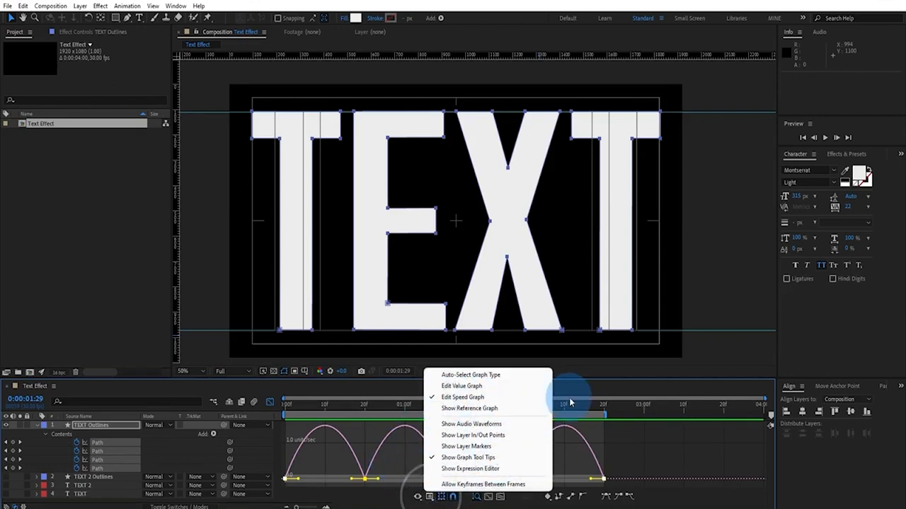
left_click(595, 405)
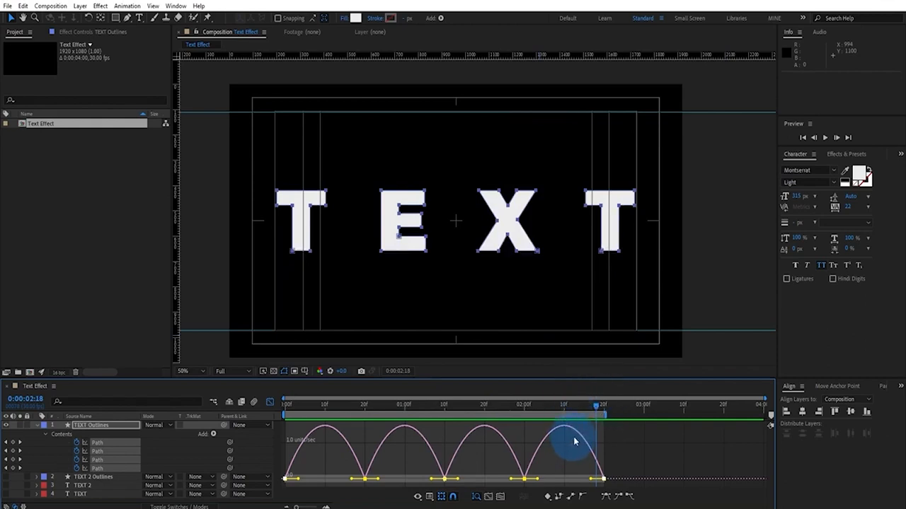
Select all speed-graph keyframes, extend their incoming influence to about 91% for sharp early peaks, and preview the animation.
left_click_drag(620, 470, 273, 477)
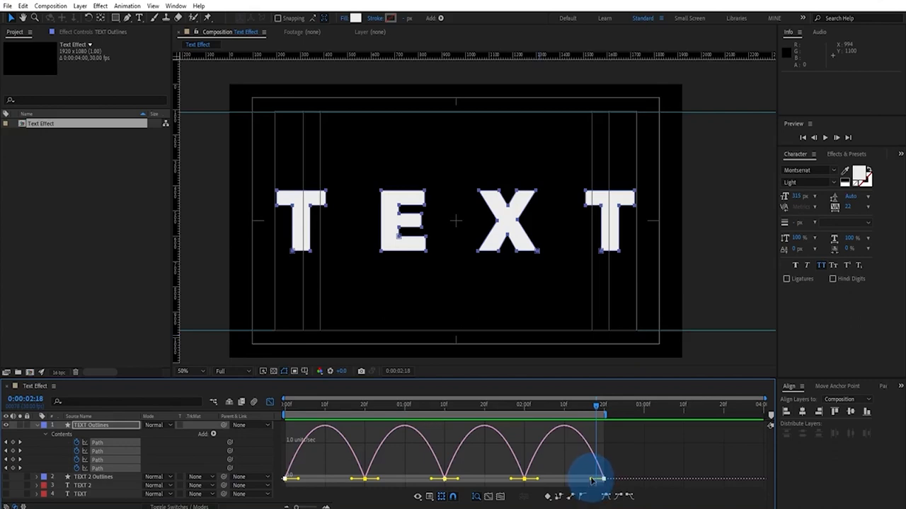
left_click_drag(592, 481, 571, 483)
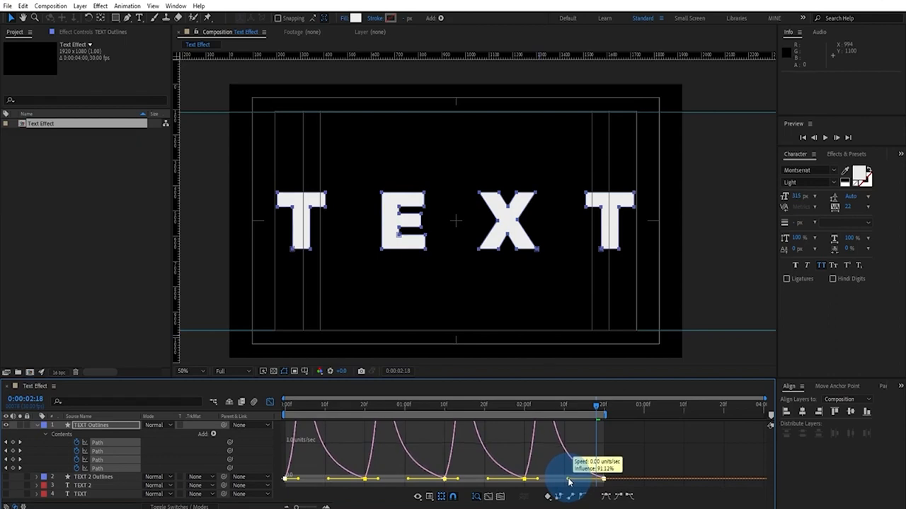
left_click_drag(568, 482, 575, 482)
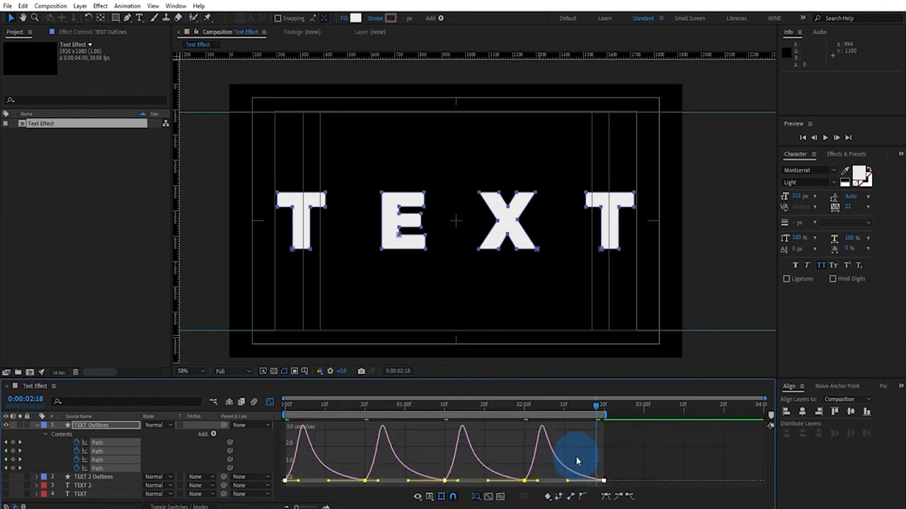
key("space")
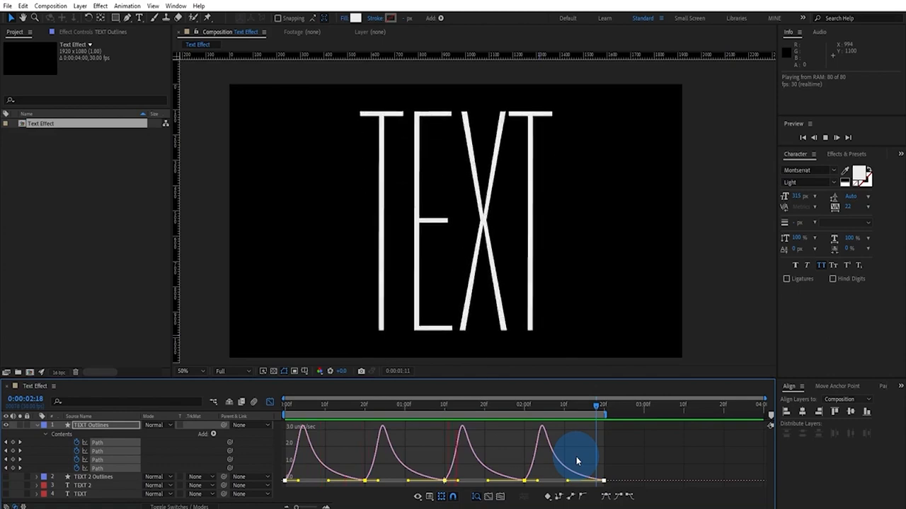
key("space")
Slightly reduce the incoming influence of all the path keyframes and preview the animation again.
left_click_drag(568, 481, 570, 482)
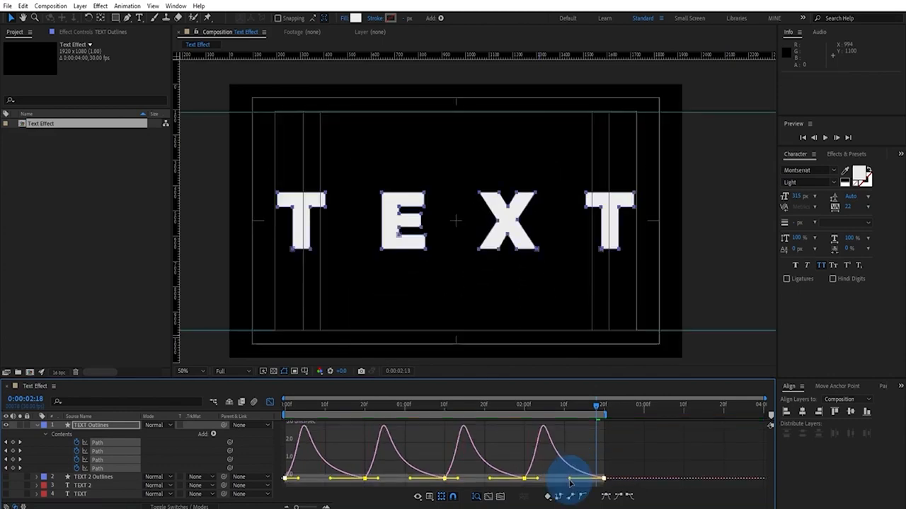
key("space")
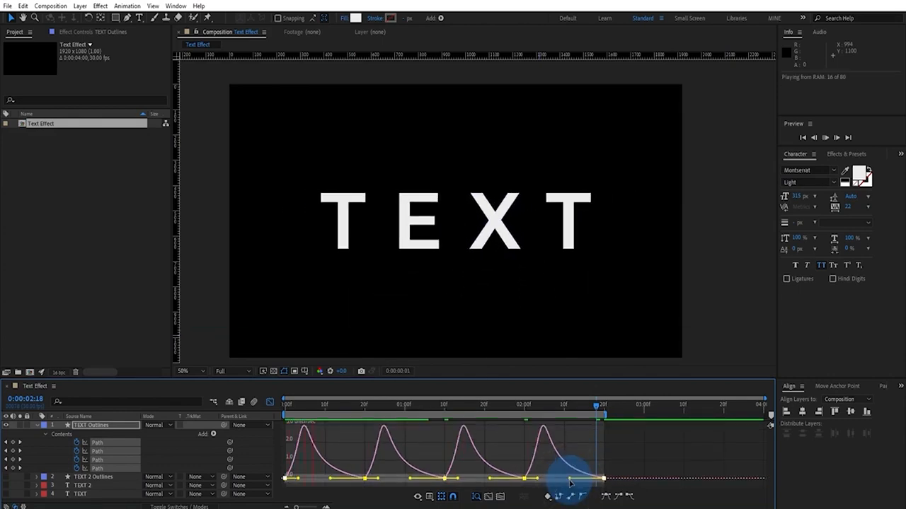
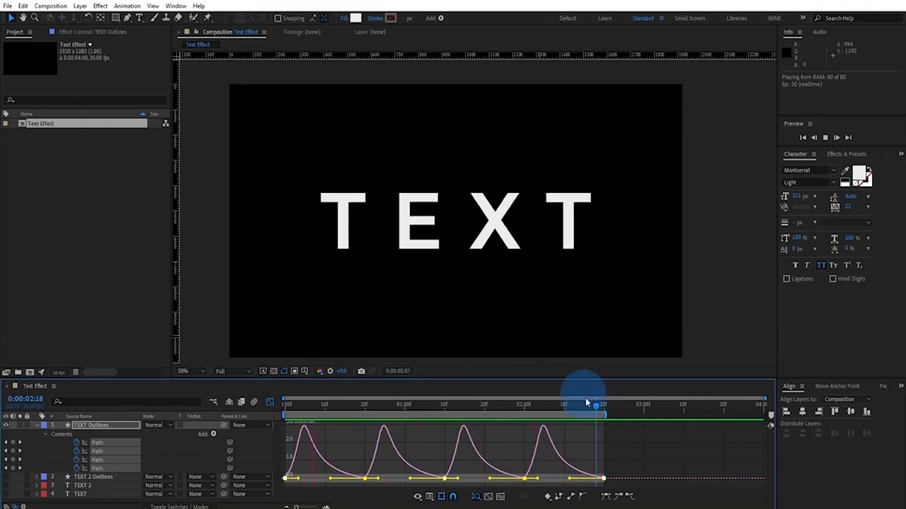
key("space")
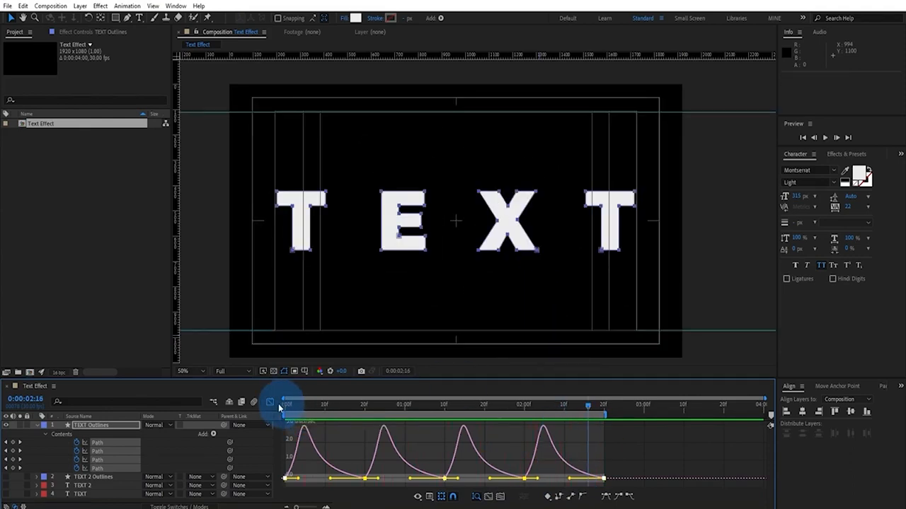
Leave the Graph Editor, deselect the keyframes and return the playhead to 0:00:00:00.
left_click(270, 403)
left_click_drag(625, 450, 272, 472)
left_click_drag(623, 451, 257, 481)
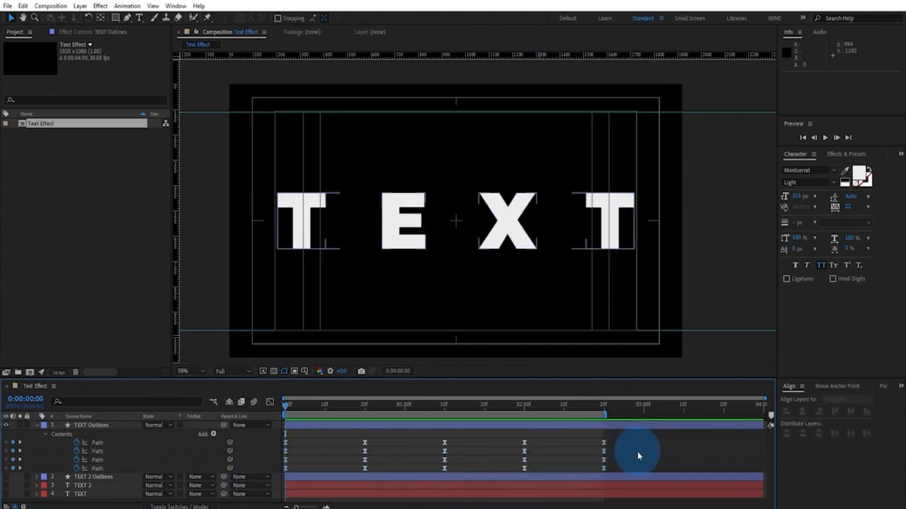
key("Home")
Delay all keyframes of the second, third and fourth paths by two frames so they start at 0:00:00:02.
left_click_drag(636, 452, 277, 486)
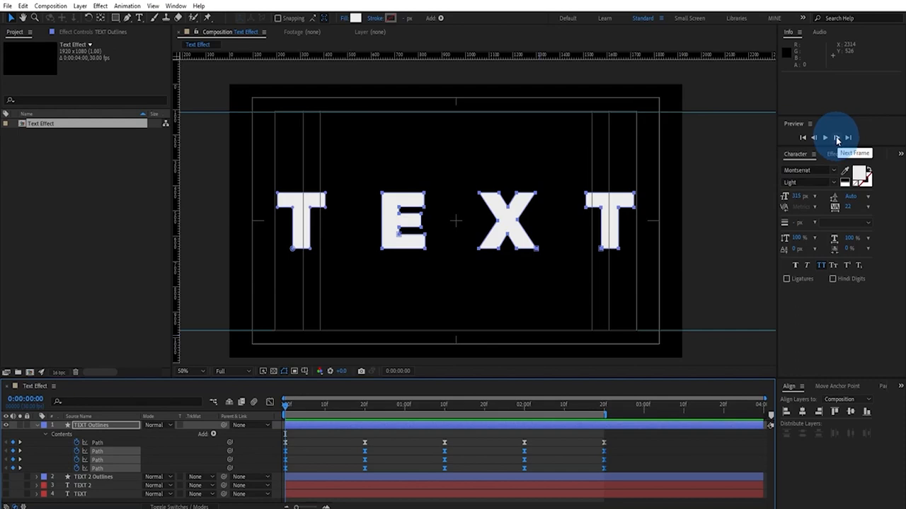
left_click(837, 138)
left_click(837, 138)
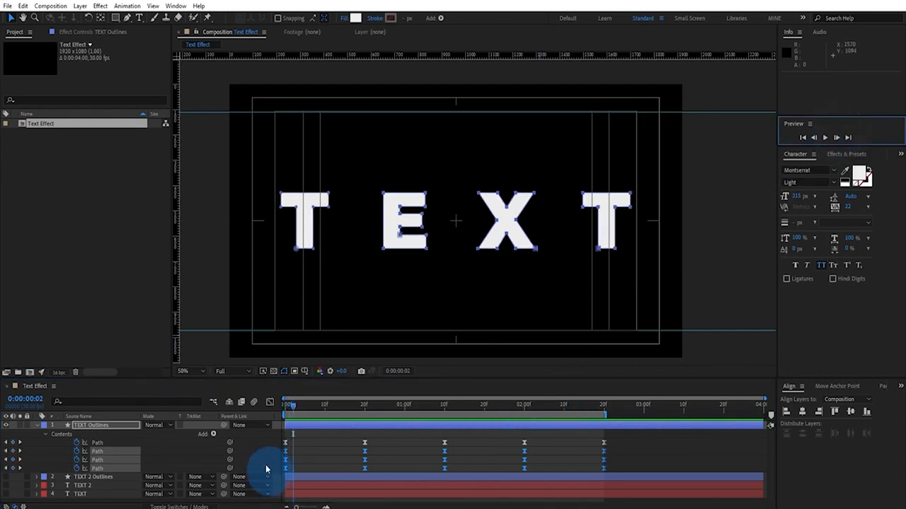
left_click_drag(286, 454, 293, 455)
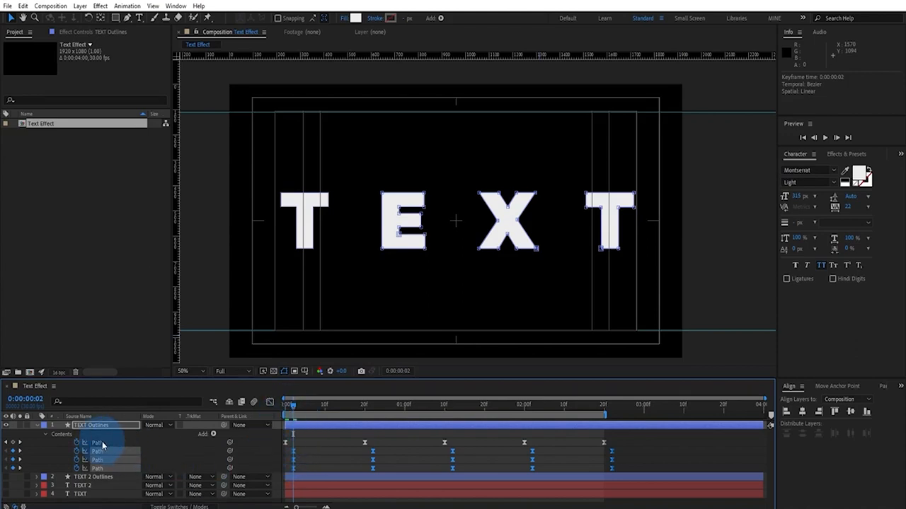
Delay the third and fourth paths' keyframes two more frames to start at 0:00:00:04, then isolate the fourth path's keyframes.
mouse_move(284, 404)
left_mouse_down()
mouse_move(301, 412)
mouse_move(292, 407)
left_mouse_up()
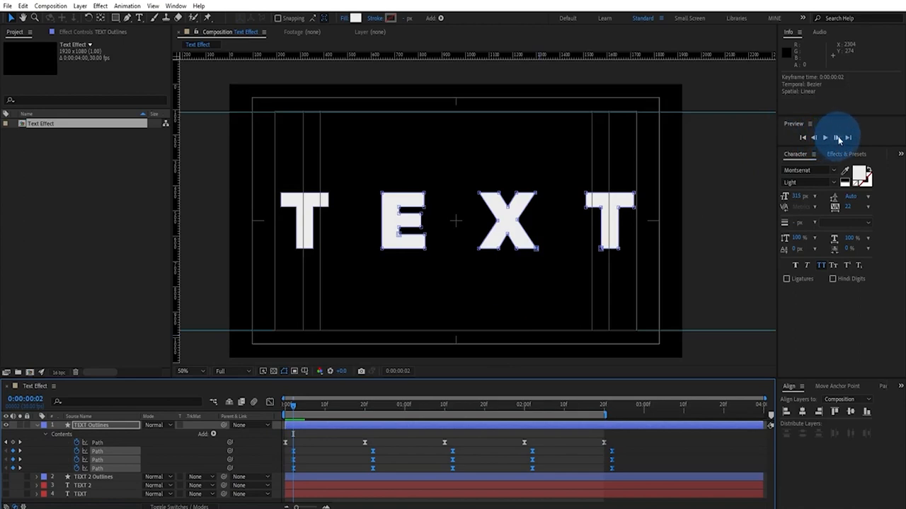
left_click(837, 138)
left_click(837, 138)
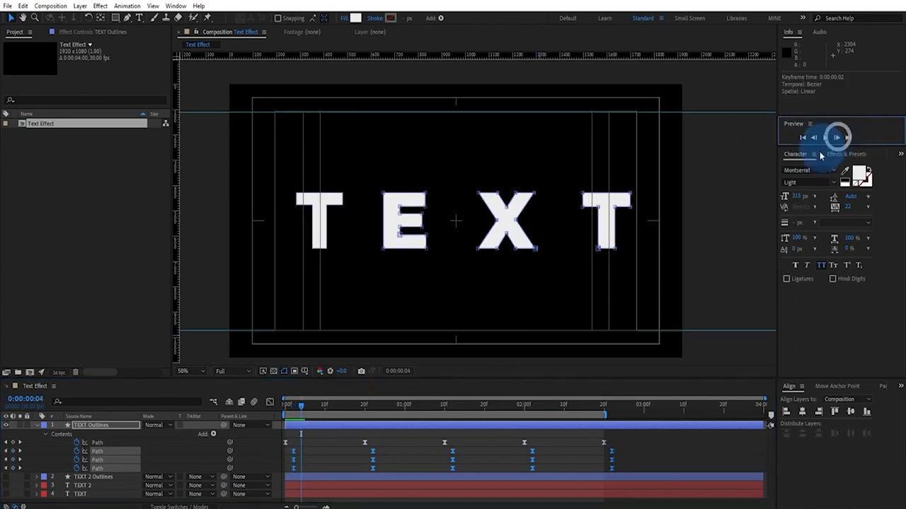
left_click(294, 461)
left_click_drag(288, 457, 680, 489)
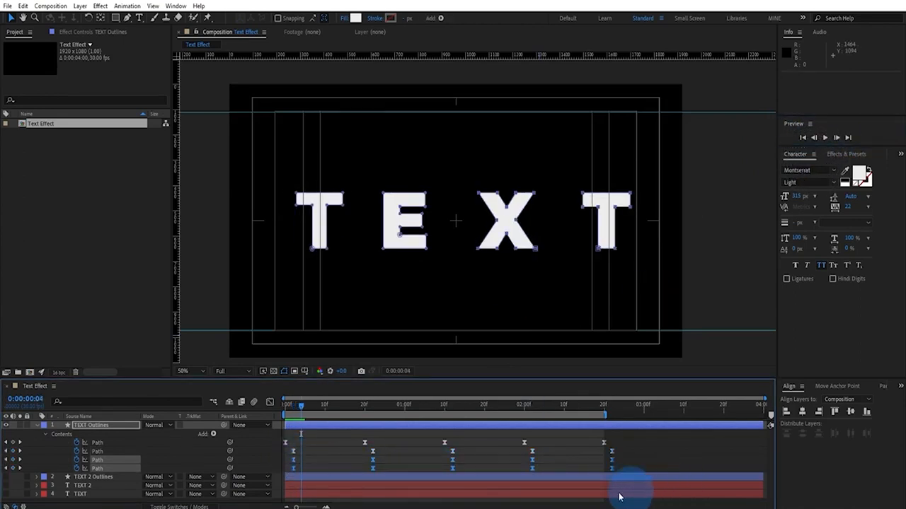
left_click_drag(294, 465, 676, 490)
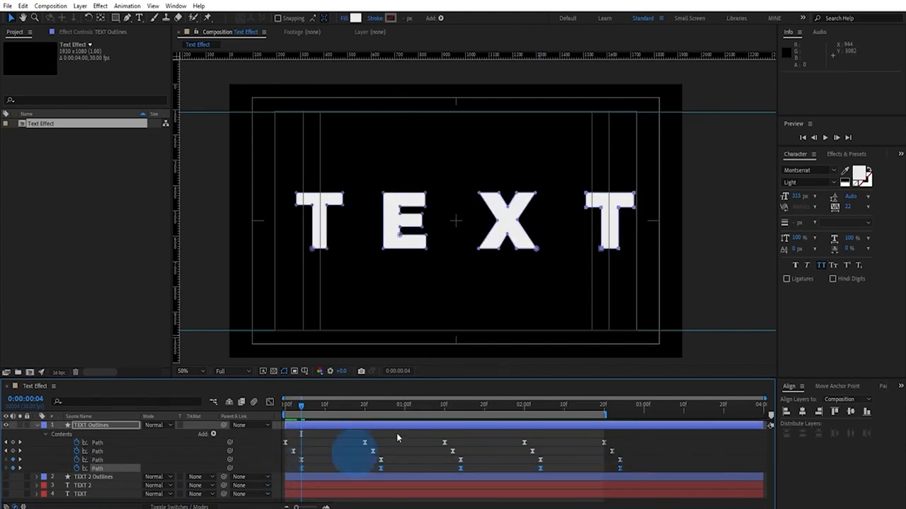
Delay the fourth path's keyframes to start at 0:00:00:06 and extend the work area's duration to 0:00:02:27.
left_click(836, 138)
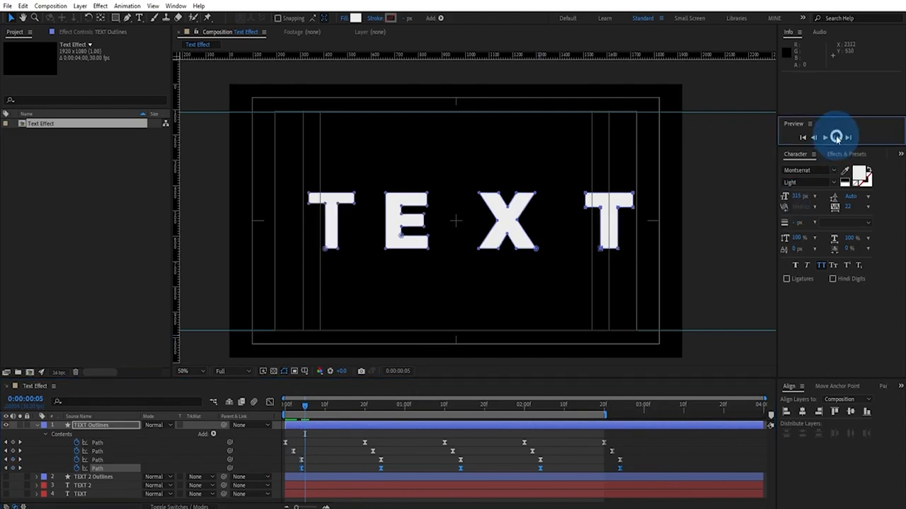
left_click(837, 138)
left_click_drag(304, 473, 311, 471)
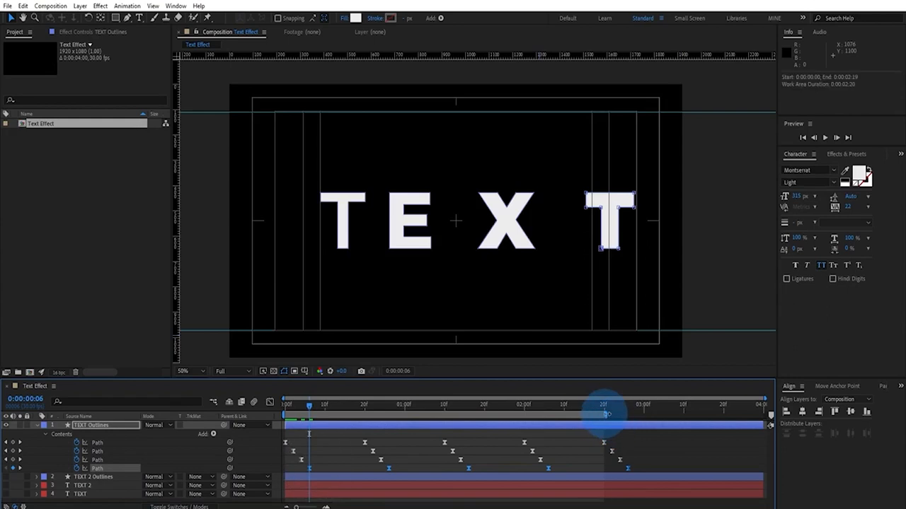
mouse_move(607, 414)
left_mouse_down()
mouse_move(631, 412)
mouse_move(609, 414)
left_mouse_up()
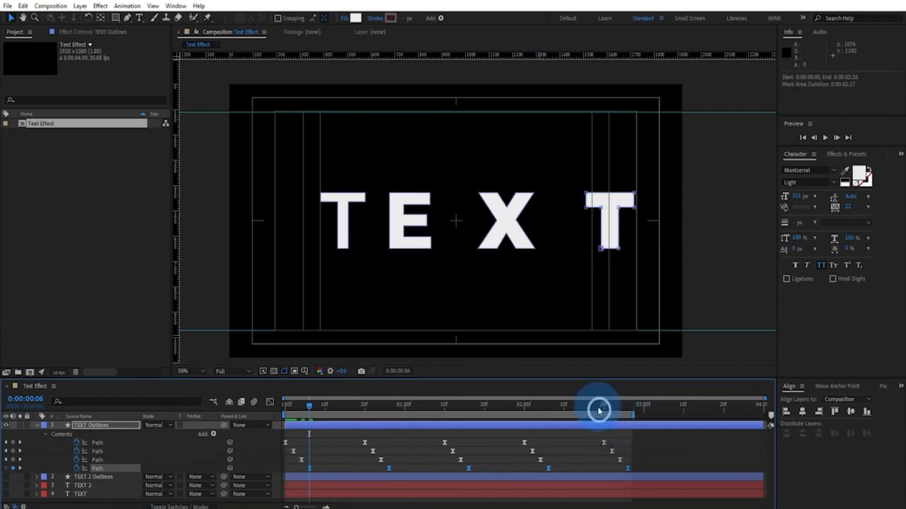
Scrub to 0:00:02:27 and play back the staggered letter animation over the work area.
left_click_drag(599, 406, 631, 411)
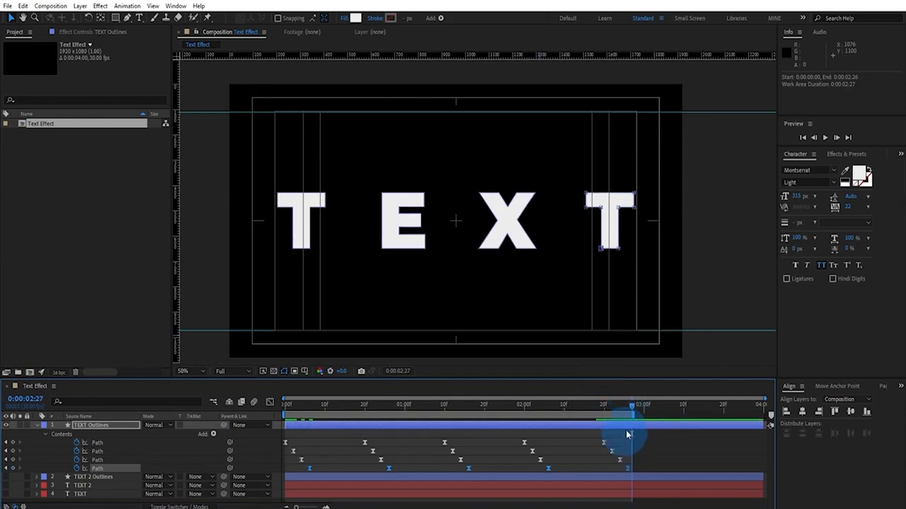
key("space")
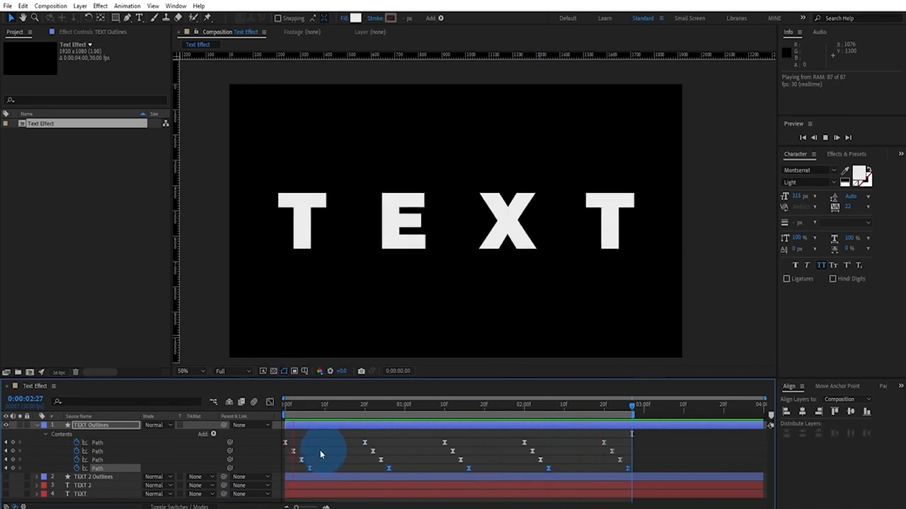
Mark the TEXT 2 Outlines, TEXT 2 and TEXT layers as shy and hide all shy layers in the timeline.
left_click(89, 478)
left_click(83, 486)
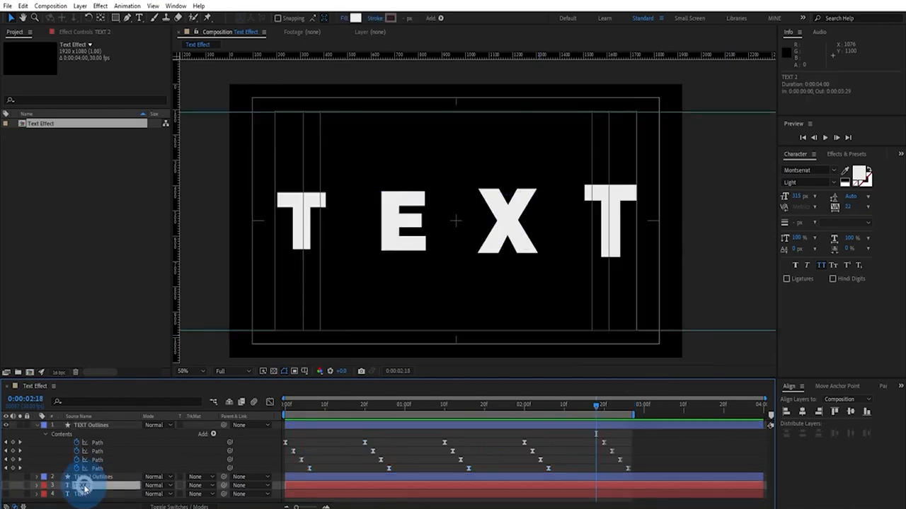
left_click(80, 494)
left_click(85, 486)
left_click(91, 477)
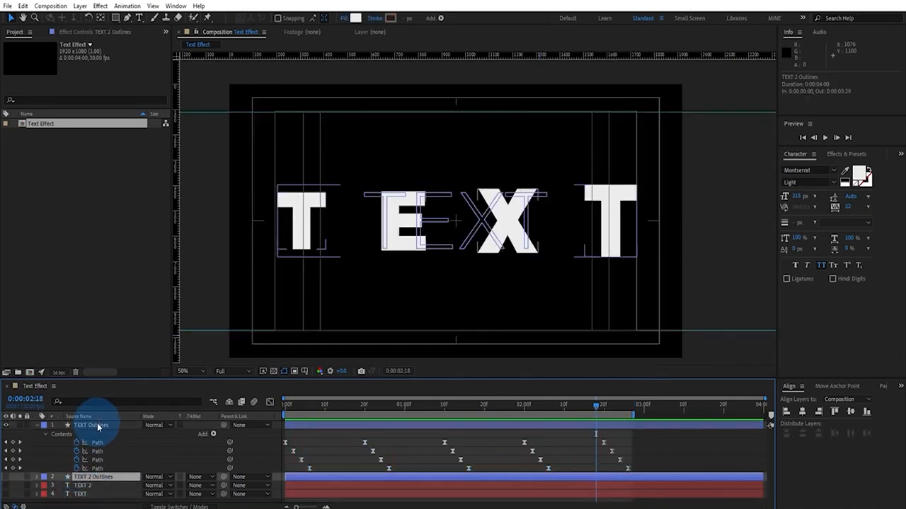
left_click(91, 425)
left_click(81, 485)
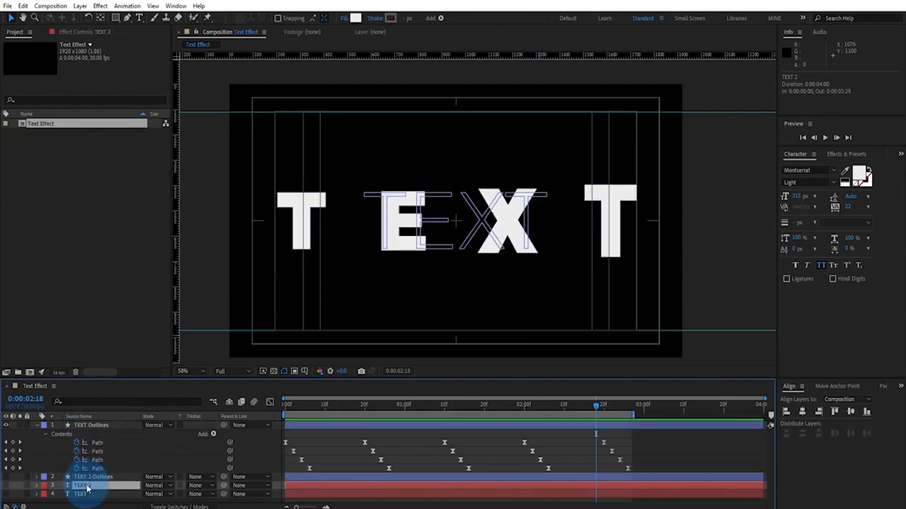
left_click(85, 478)
left_click(84, 494, "shift")
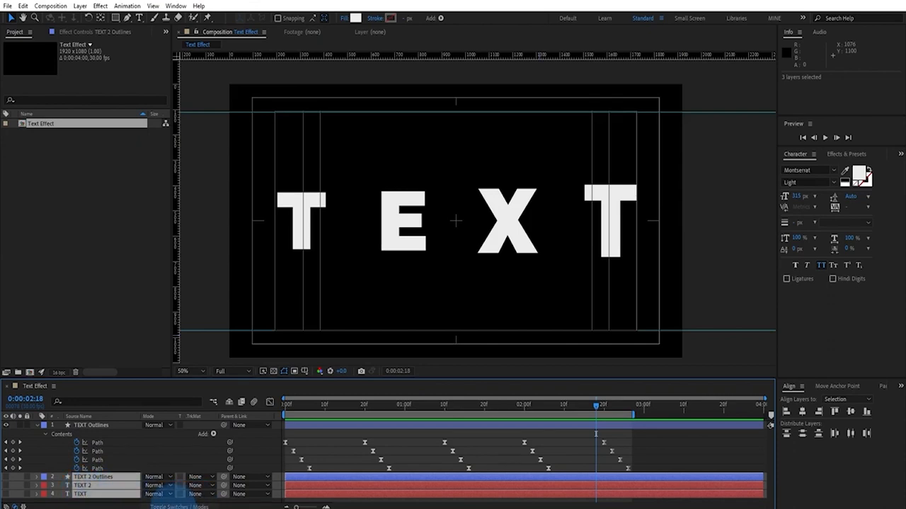
left_click(175, 496)
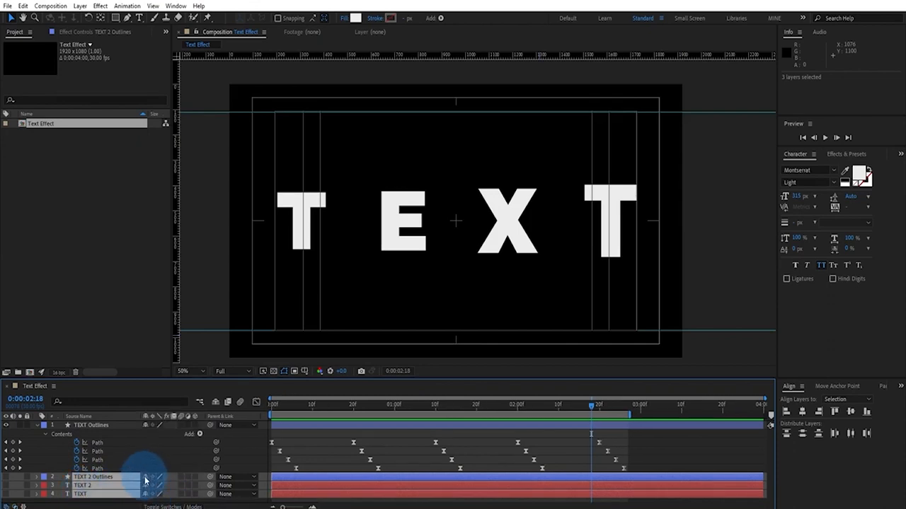
left_click(222, 405)
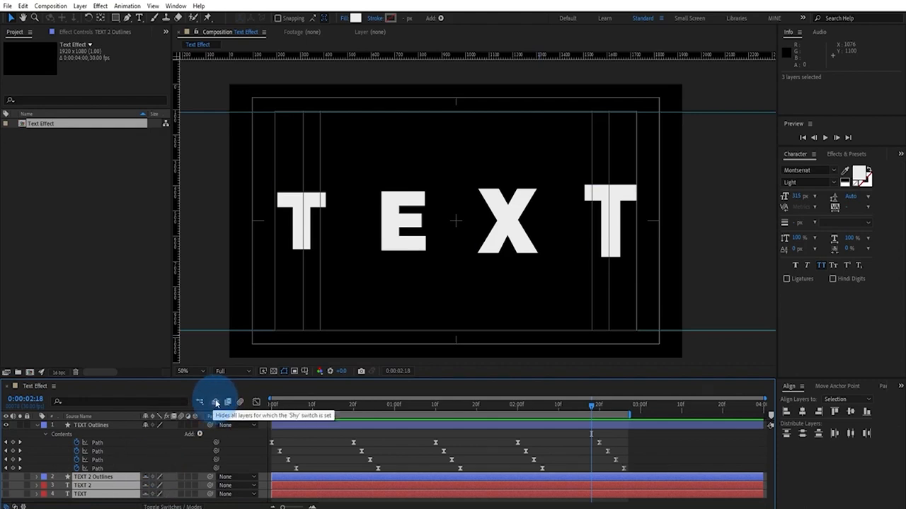
Remove the upper and lower horizontal guides from the composition view.
left_click(464, 138)
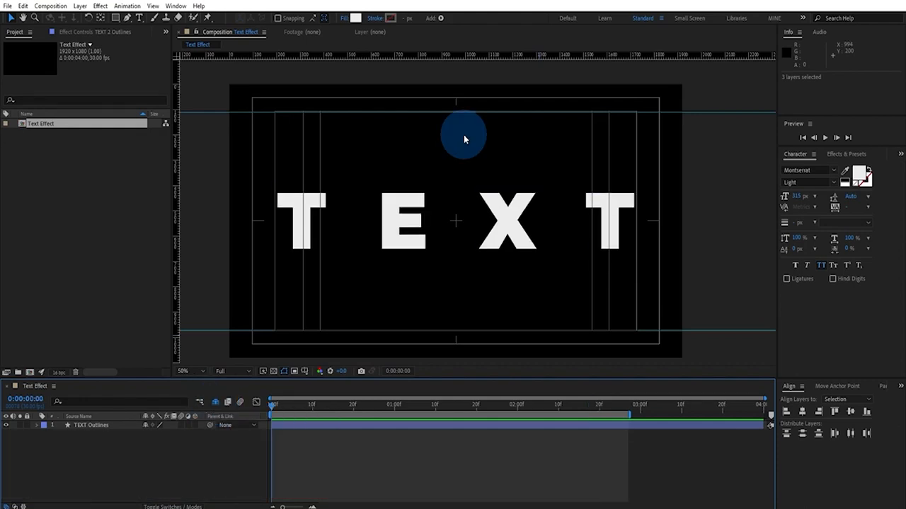
left_click_drag(463, 111, 475, 7)
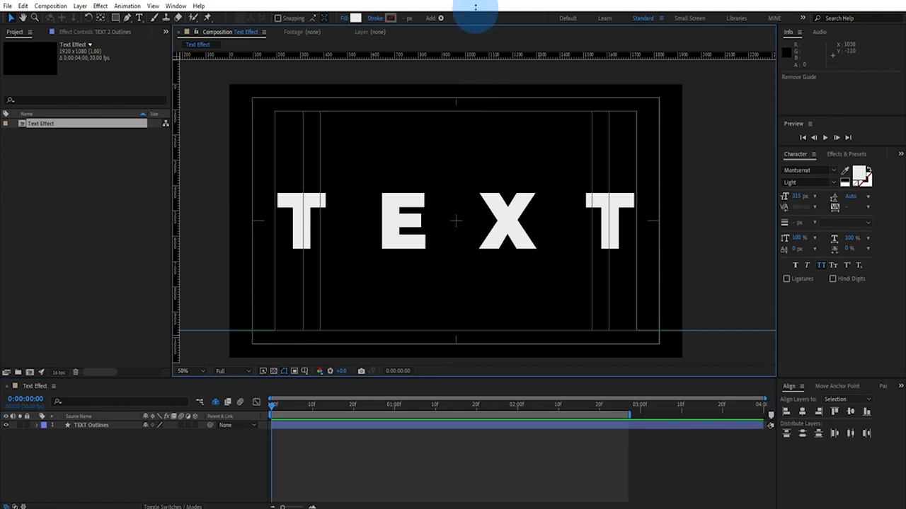
left_click(462, 218)
left_click_drag(493, 331, 439, 476)
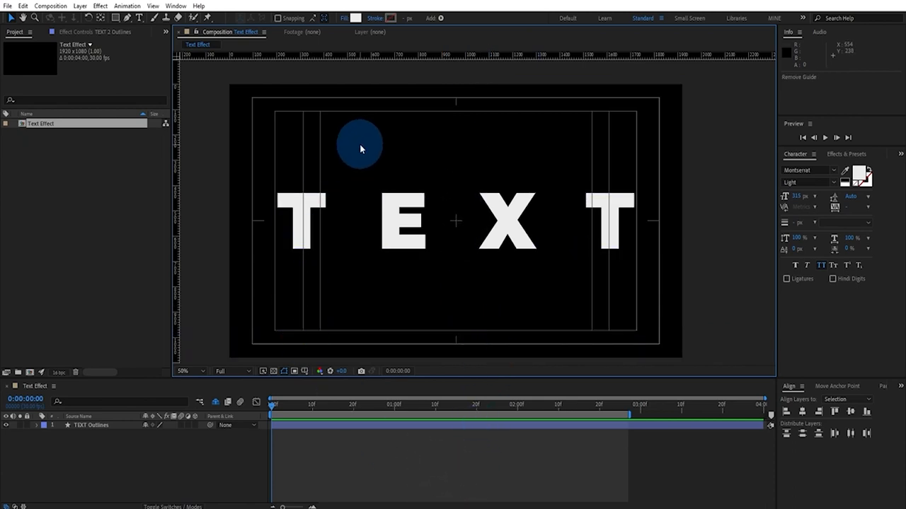
Hide the rulers and the Title/Action Safe overlay, and scrub through the clean animation to 0:00:02:22.
key("ctrl+r")
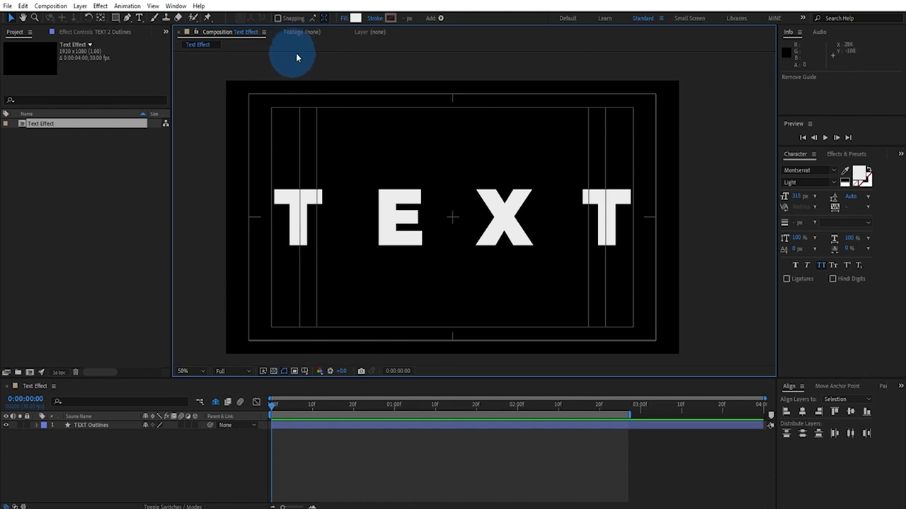
left_click(304, 370)
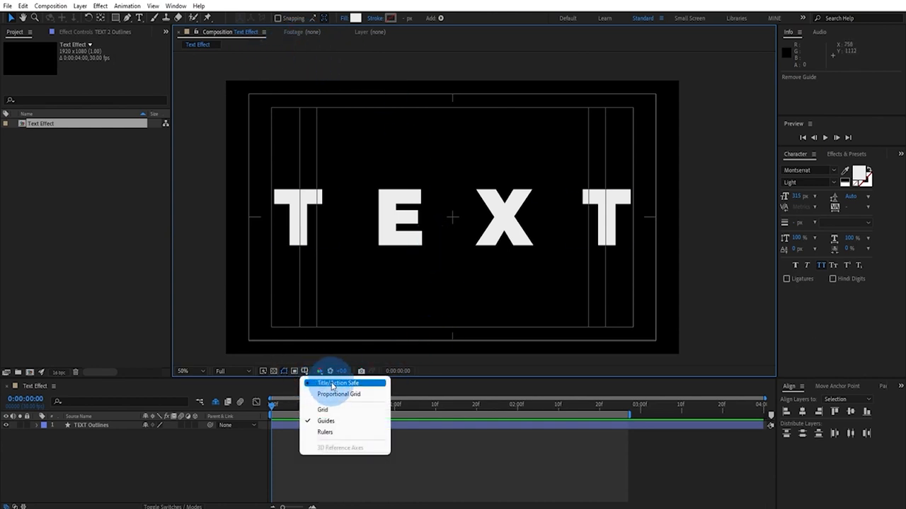
left_click(332, 385)
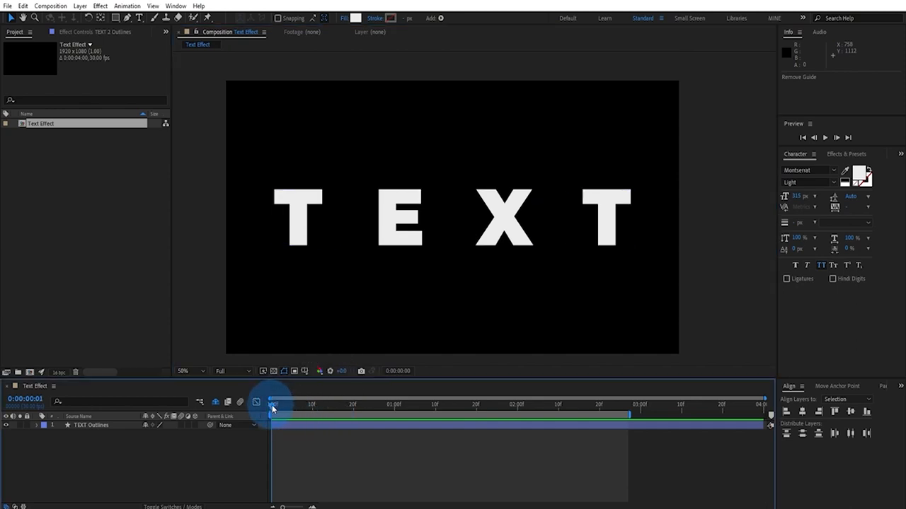
left_click_drag(272, 404, 607, 436)
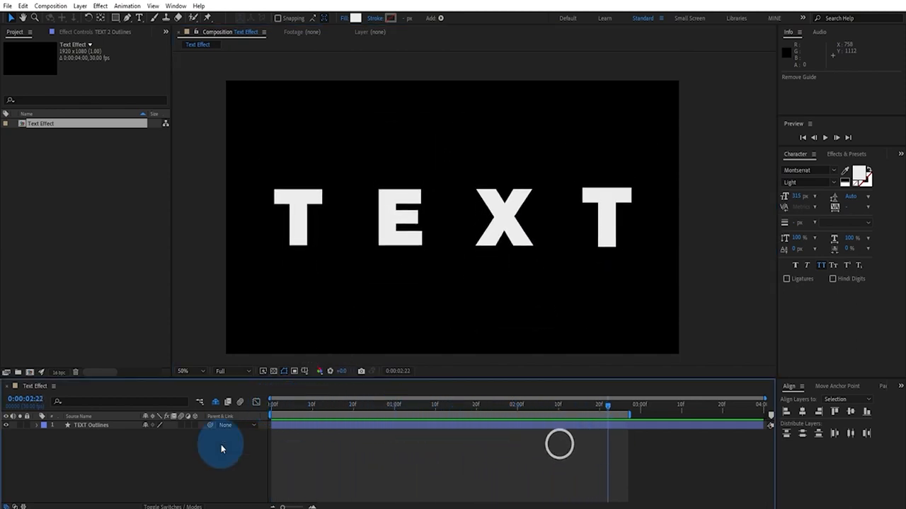
Add a white 1920 x 1080 px solid named BG beneath the TEXT Outlines layer.
left_click(80, 6)
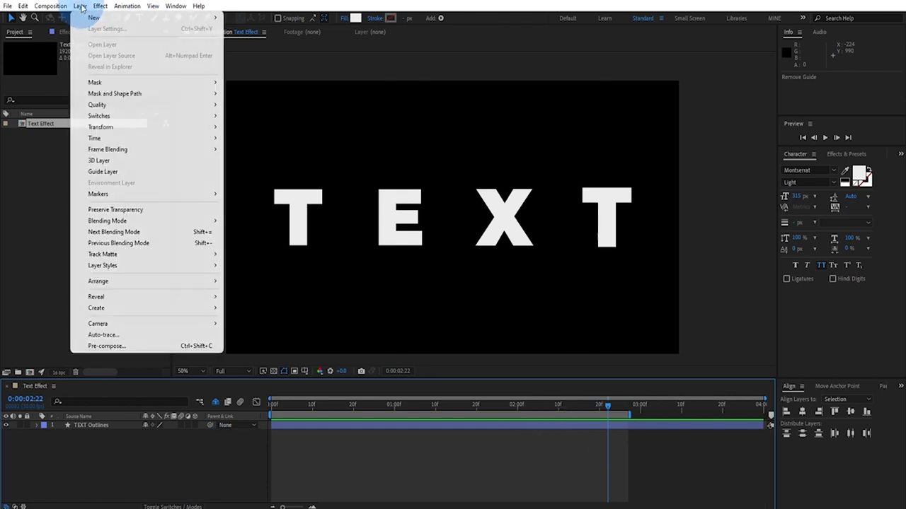
mouse_move(149, 19)
left_click(244, 29)
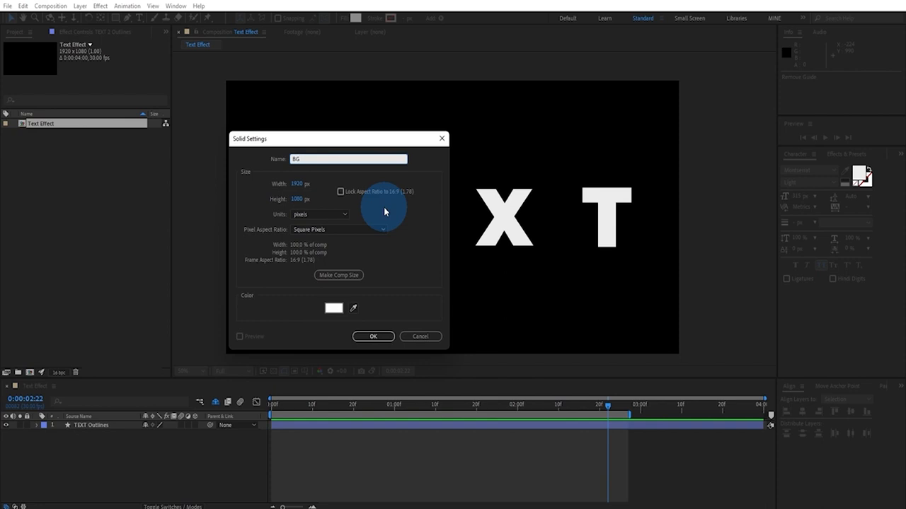
left_click(373, 337)
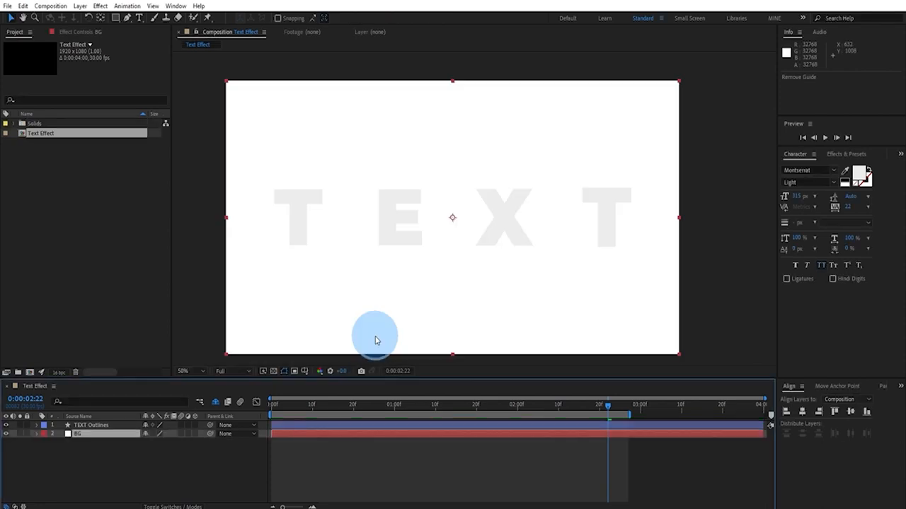
Search the effects for "gradie" and apply Gradient Ramp to the BG layer.
left_click(839, 154)
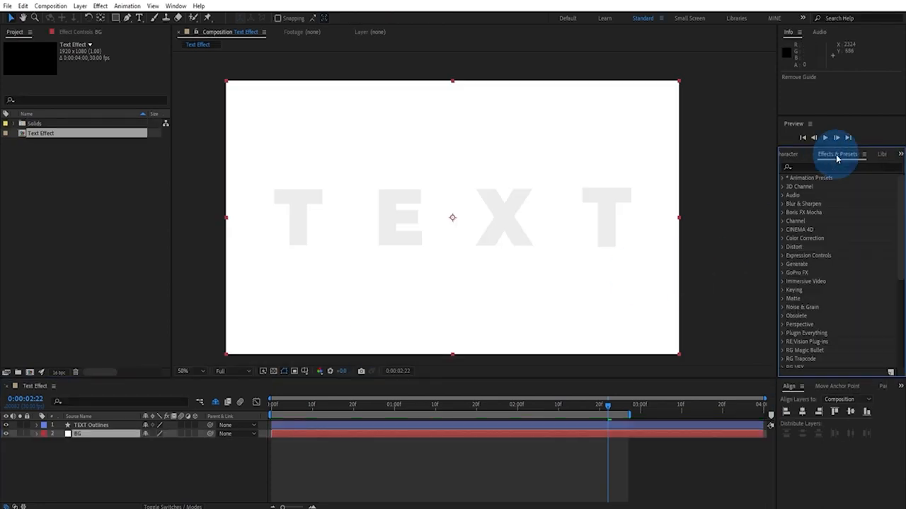
left_click(825, 167)
left_click(834, 157)
left_click(175, 5)
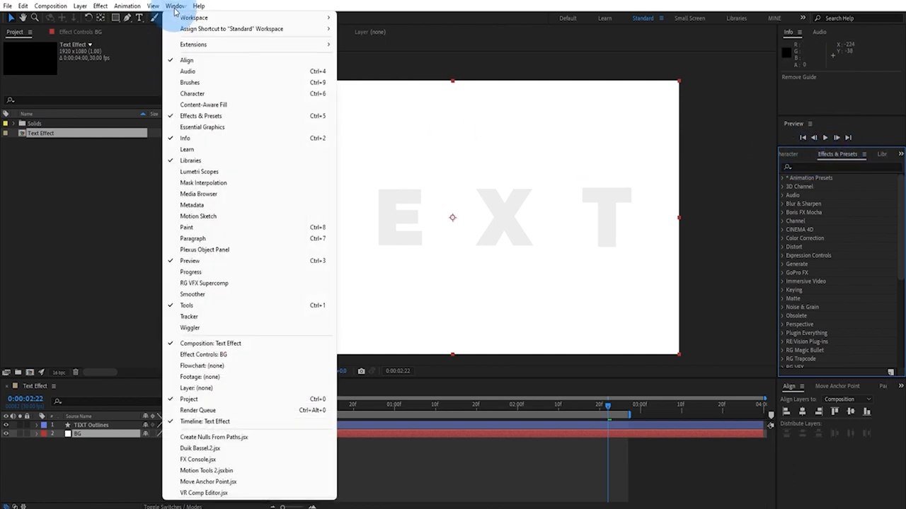
left_click(207, 119)
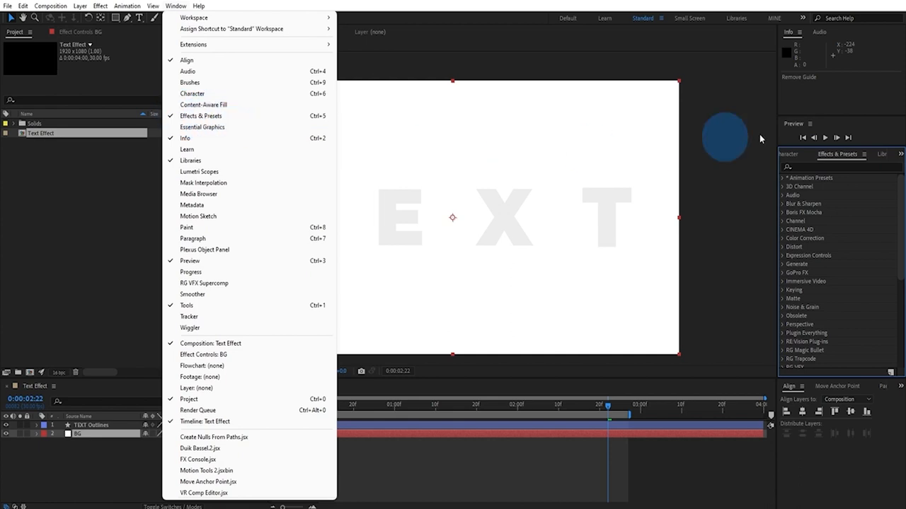
left_click(827, 167)
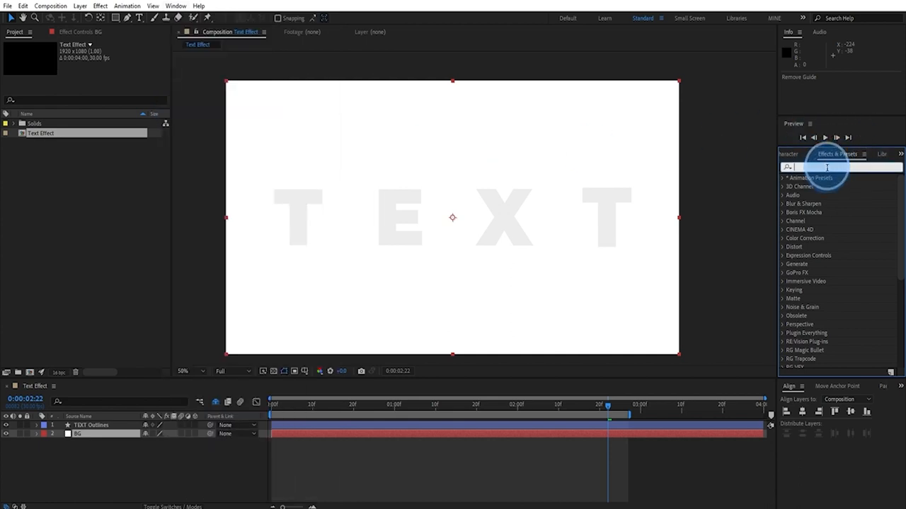
type("gradie")
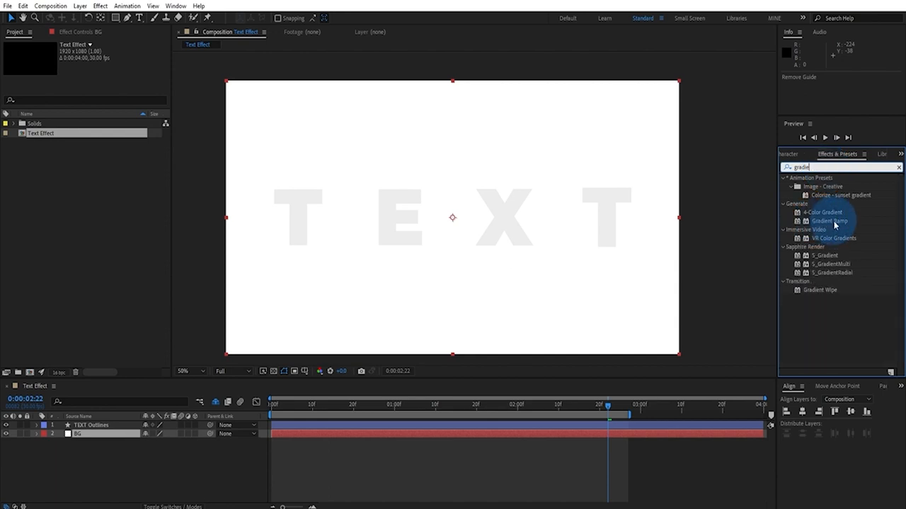
left_click_drag(835, 223, 82, 432)
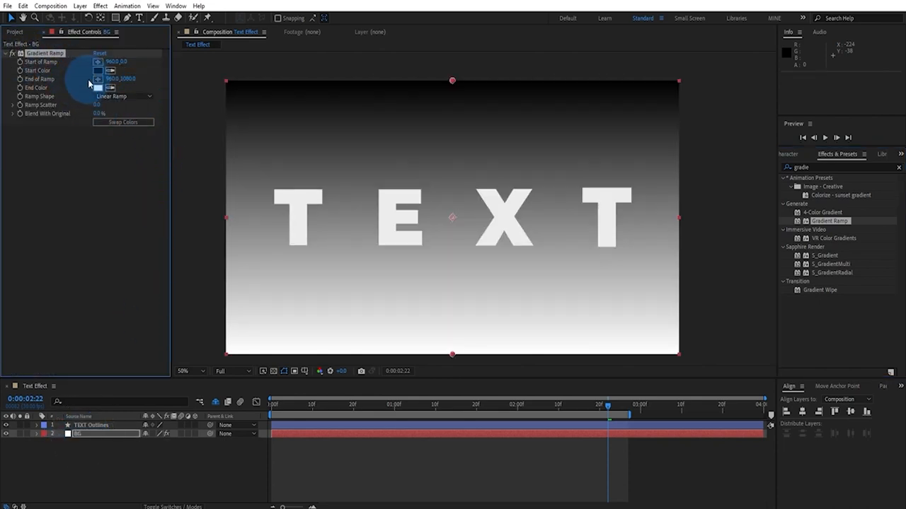
Turn the BG gradient into a Radial Ramp with swapped colors, starting at the frame's center at 962, 540.
left_click(123, 123)
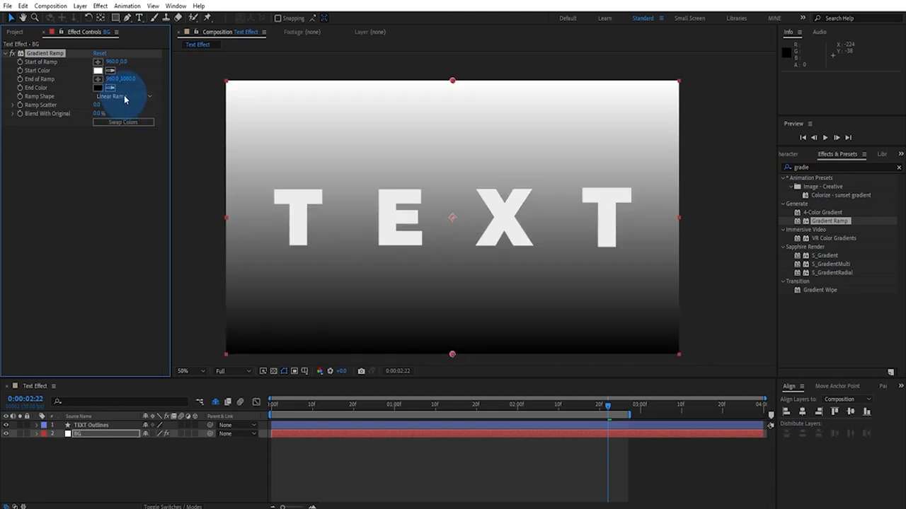
left_click(124, 97)
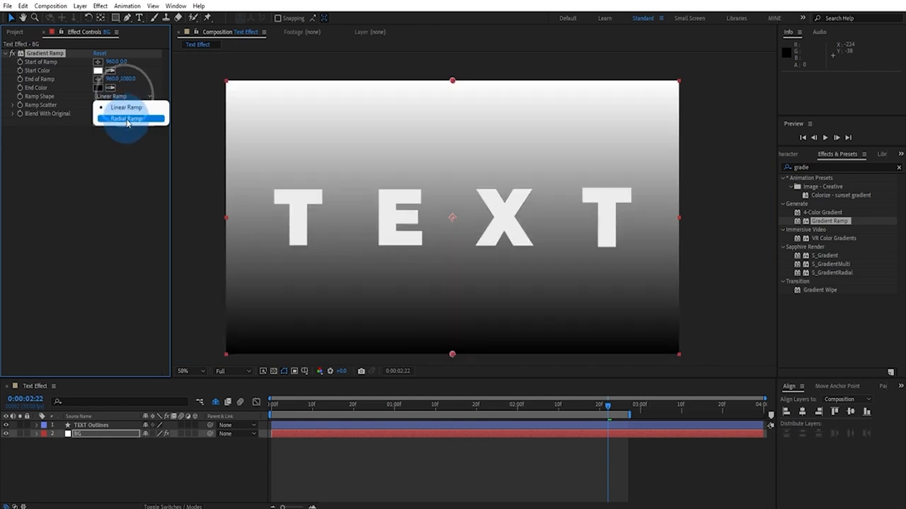
left_click(122, 116)
left_click_drag(453, 81, 453, 219)
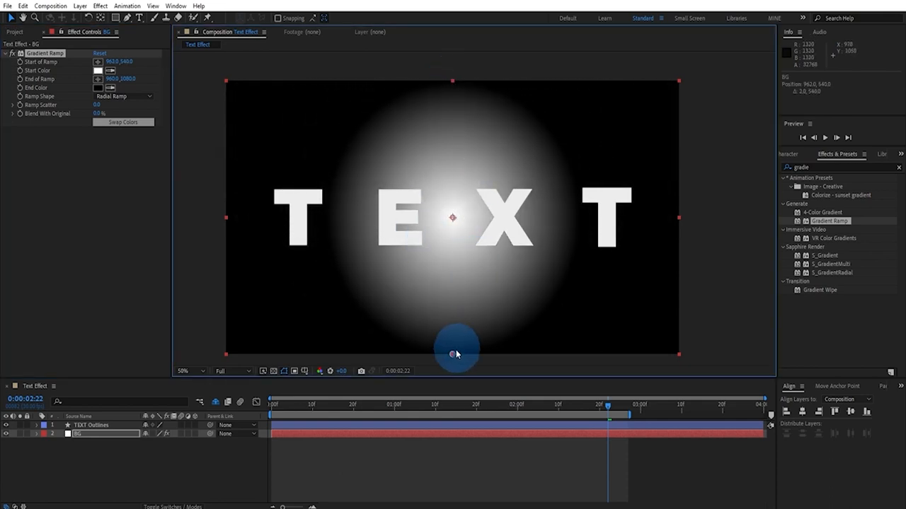
Move the Gradient Ramp's end point outside the frame to 2120, 1278.
left_click_drag(453, 354, 250, 382)
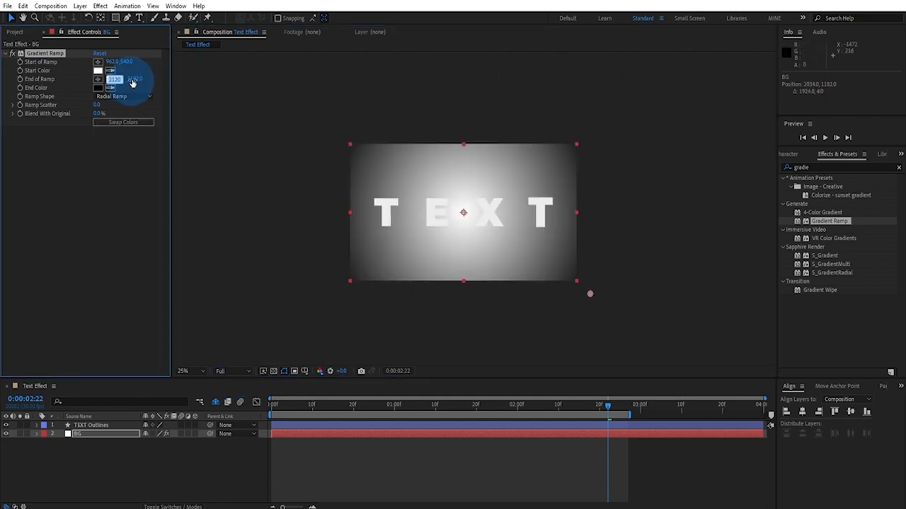
key("Return")
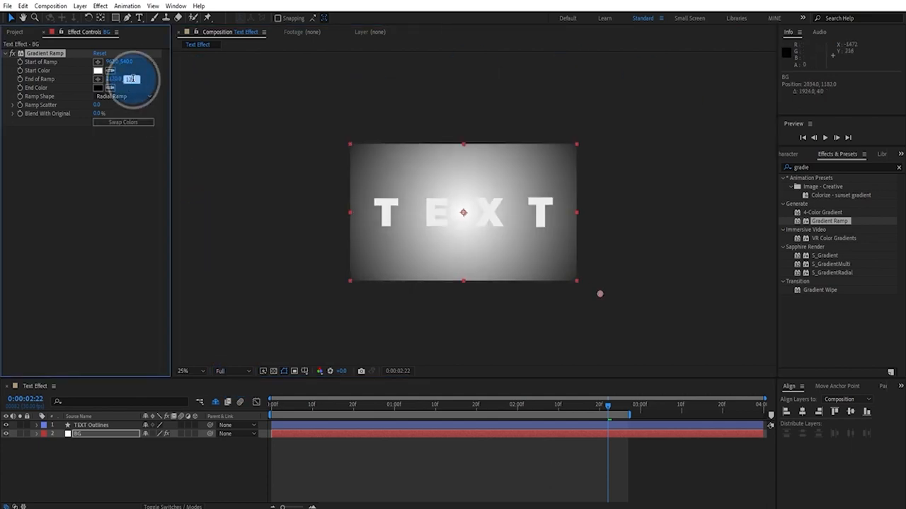
left_click(110, 156)
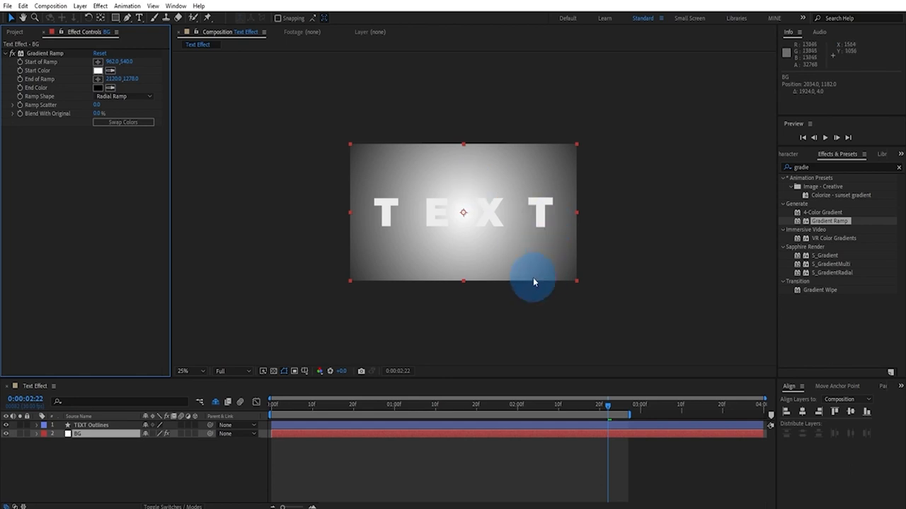
Set the start color of the BG layer's Gradient Ramp to a very dark gray.
scroll(418, 212, "up", 2)
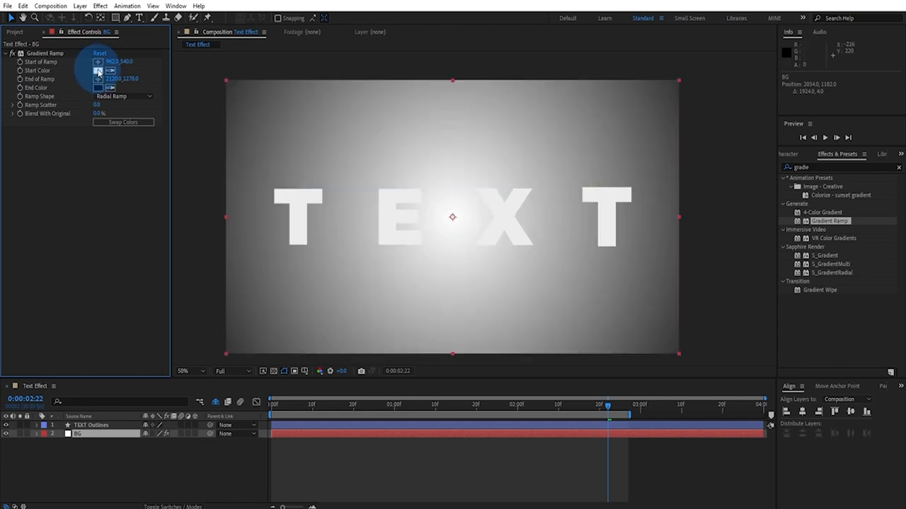
left_click(98, 71)
mouse_move(54, 212)
left_mouse_down()
mouse_move(25, 265)
mouse_move(26, 252)
left_mouse_up()
left_click(259, 152)
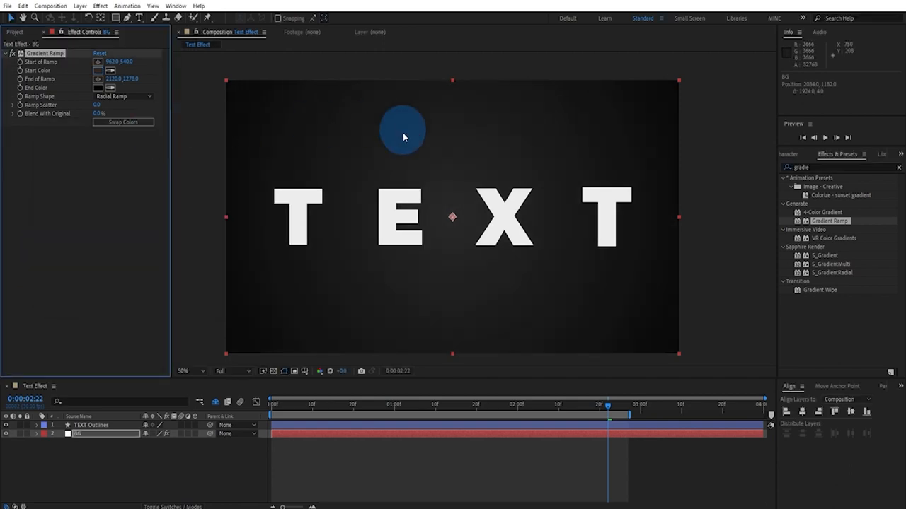
Cycle the project color depth and leave it at 16 bpc.
key("period")
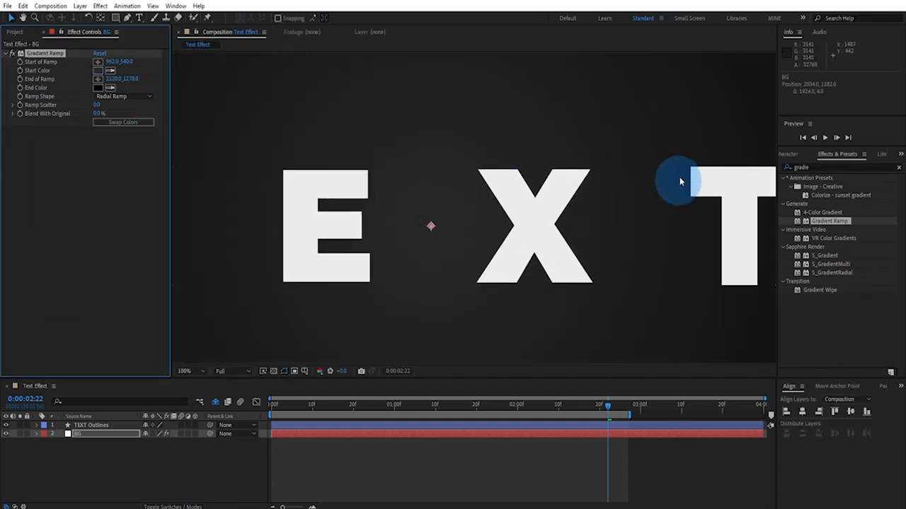
left_click(15, 32)
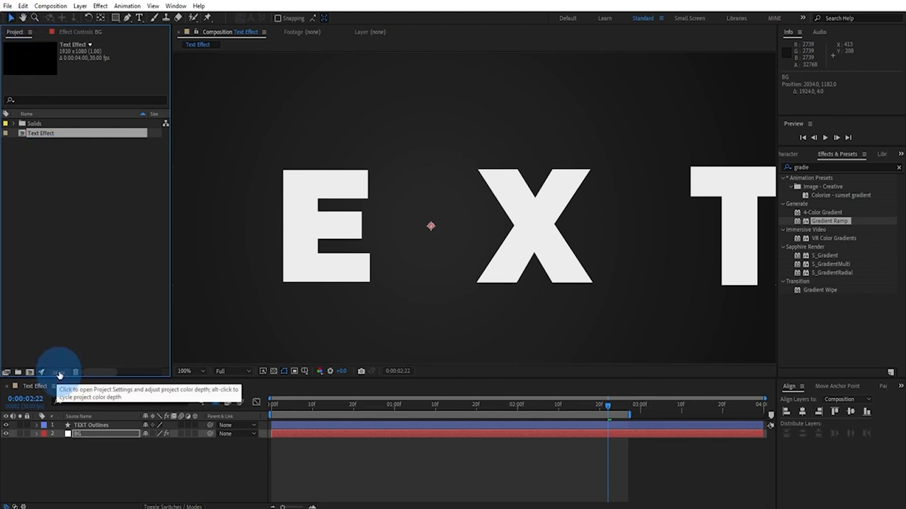
left_click(58, 375, "alt")
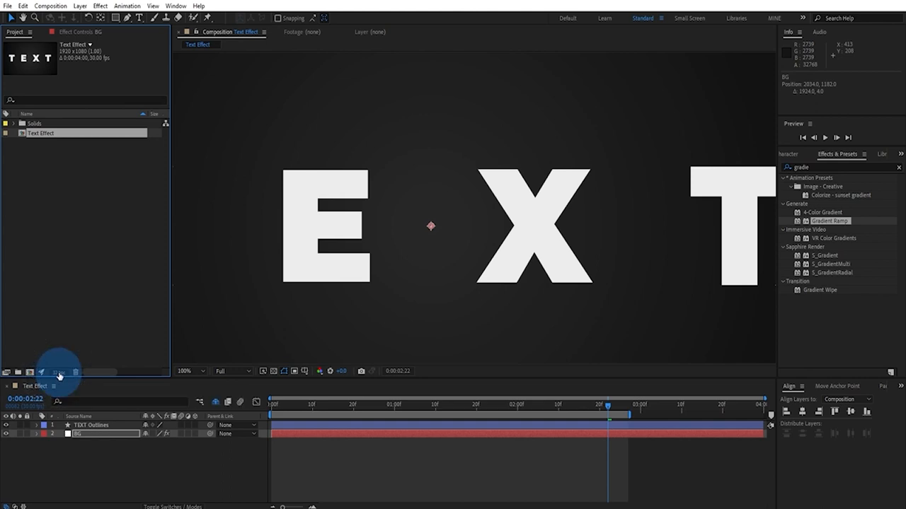
left_click(57, 376, "alt")
left_click(59, 374, "alt")
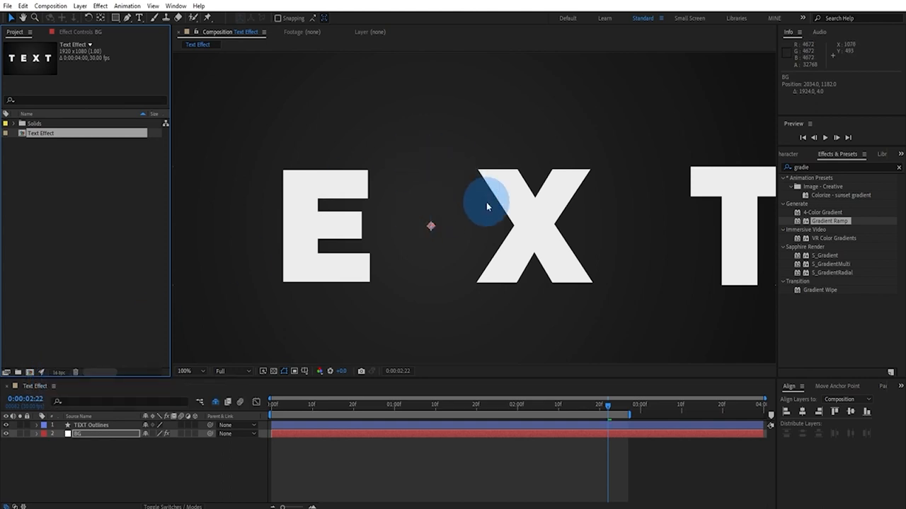
Set the Gradient Ramp's Ramp Scatter to 500 on the BG layer.
left_click(88, 35)
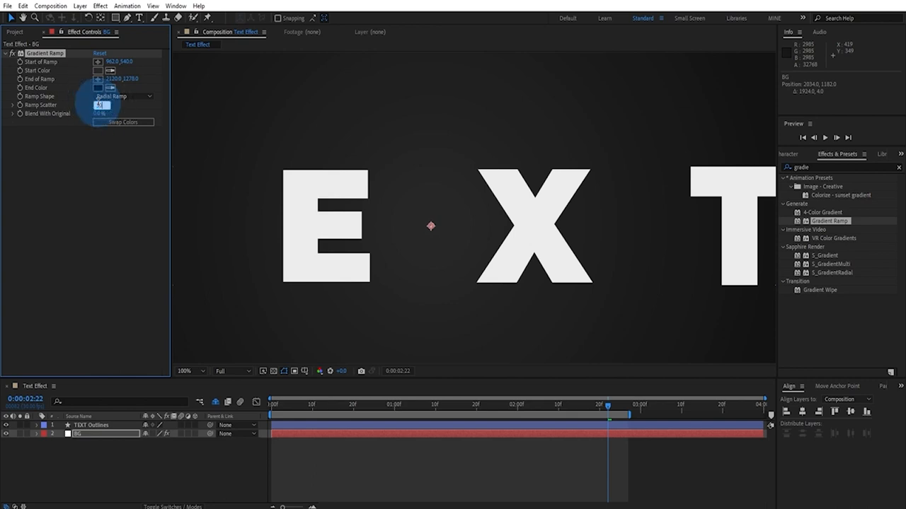
key("comma")
key("comma")
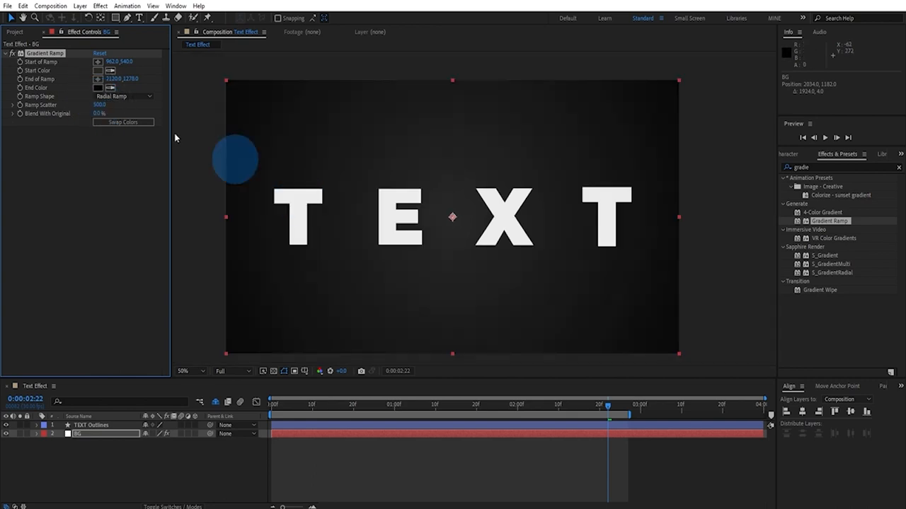
Apply the Curves effect to the BG layer, raising the upper midtones of the RGB curve and shifting its black point inward to deepen the shadows.
left_click(807, 168)
type("curves")
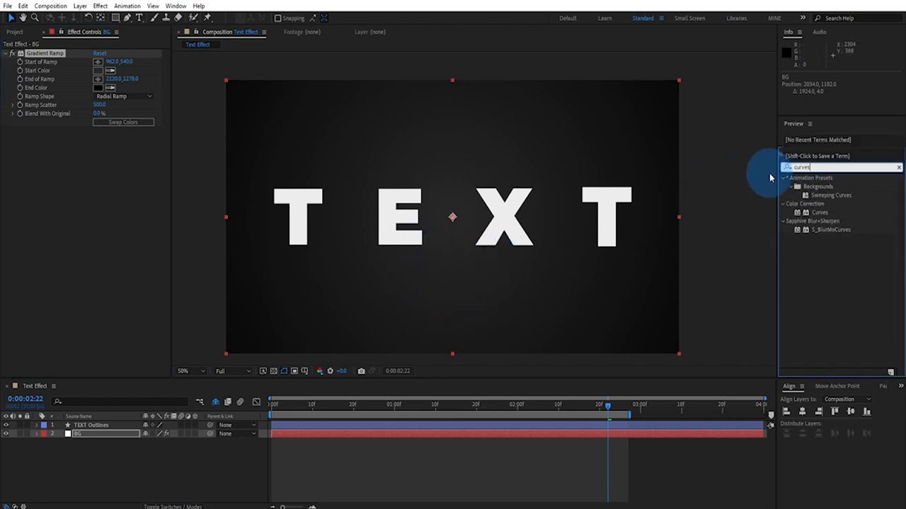
left_click_drag(819, 212, 123, 247)
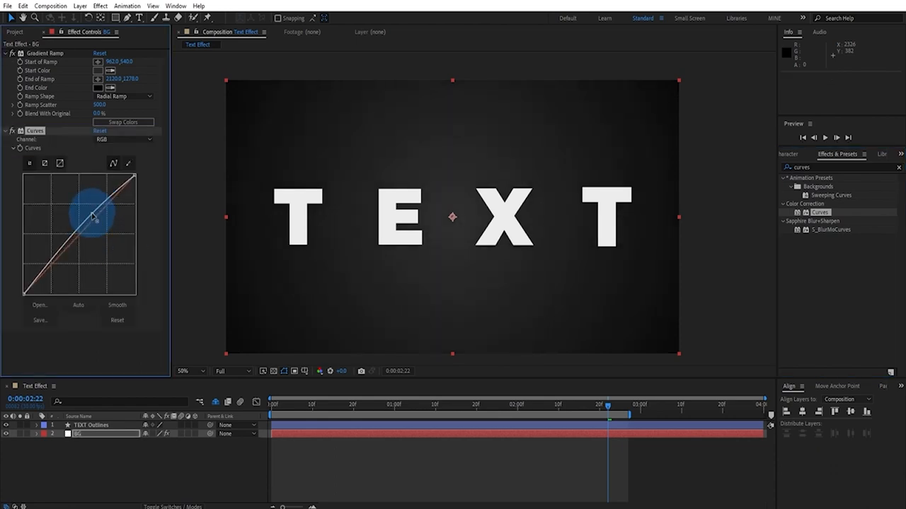
left_click(92, 214)
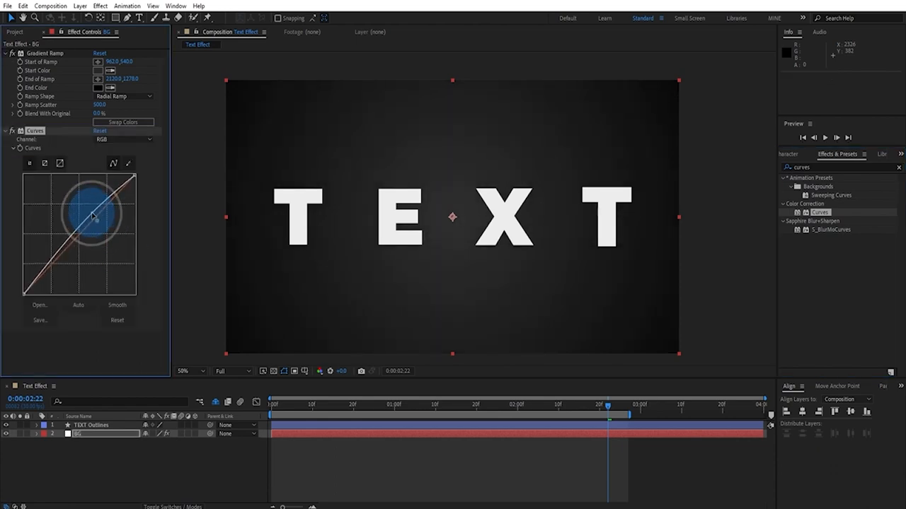
left_click_drag(24, 293, 31, 298)
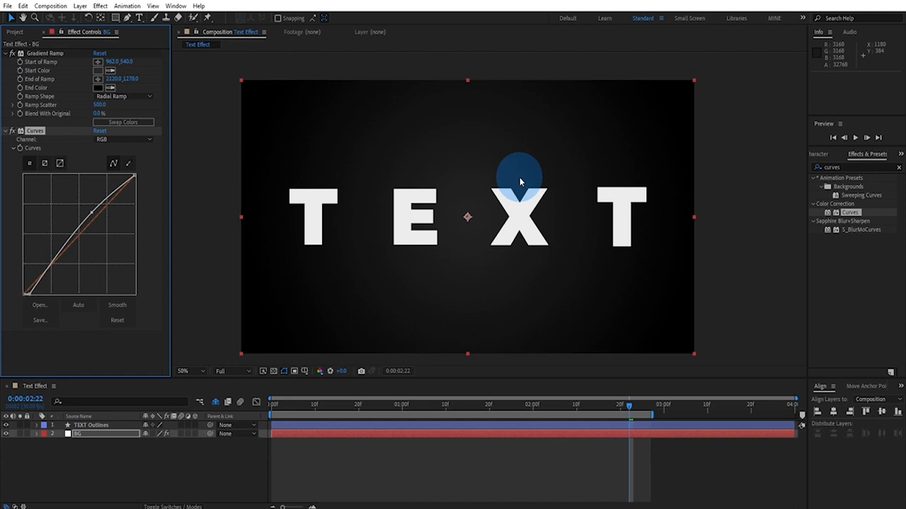
Duplicate the BG layer and remove both Gradient Ramp and Curves from the upper copy.
left_click(84, 435)
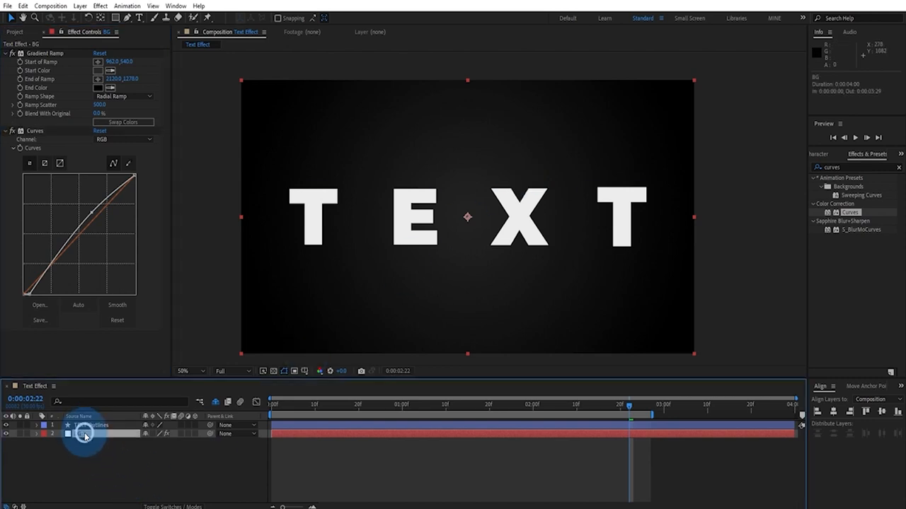
key("ctrl+d")
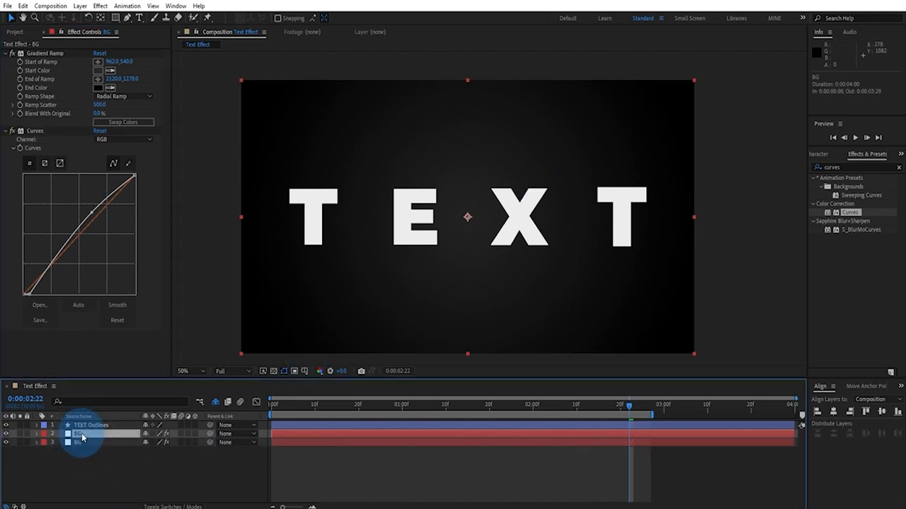
left_click(42, 53)
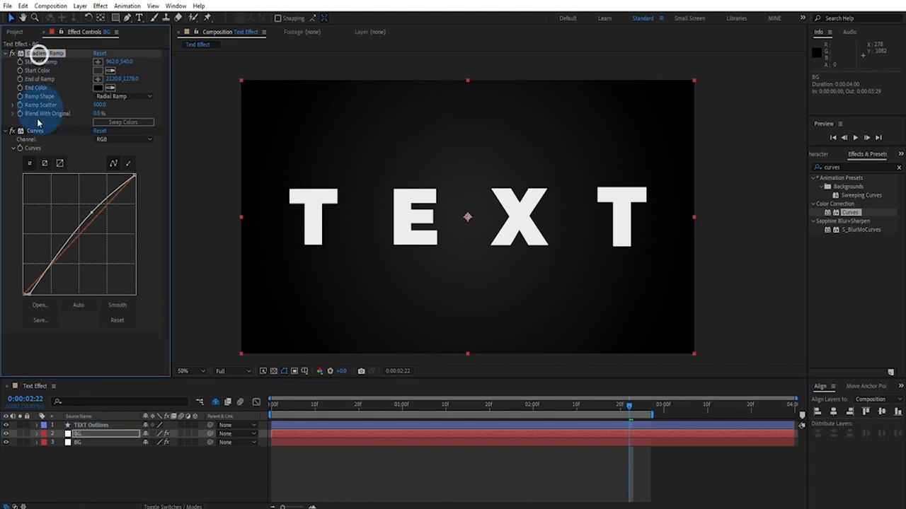
left_click(36, 132, "shift")
left_click(35, 132, "shift")
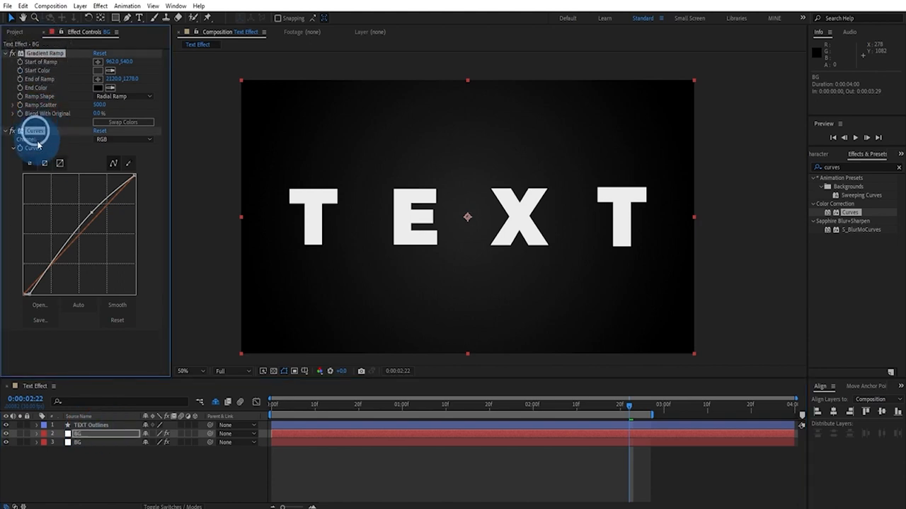
key("Delete")
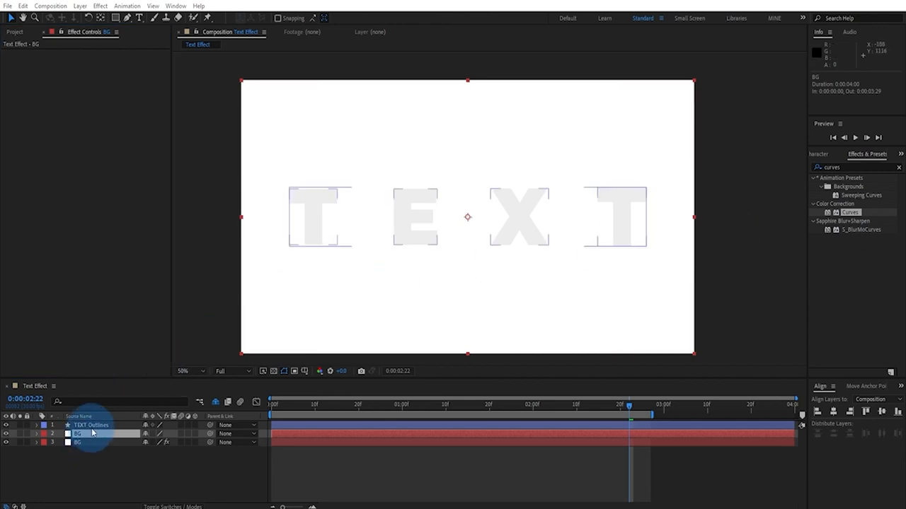
Find the Fractal Noise effect and apply it to the upper BG layer.
left_click(845, 168)
type("fract")
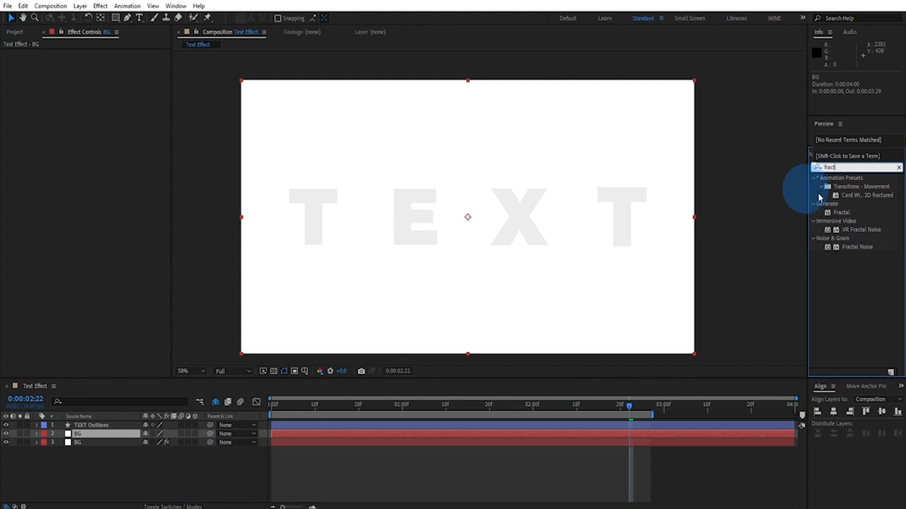
left_click_drag(854, 247, 106, 434)
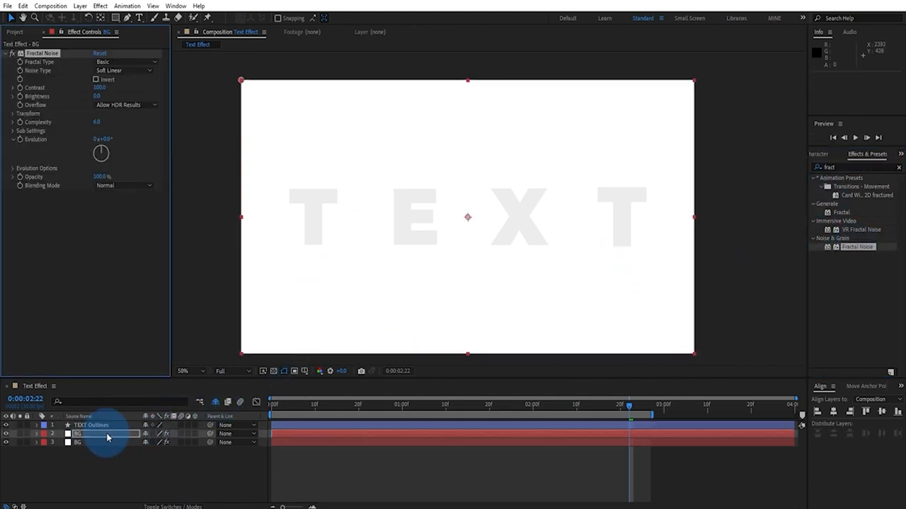
Set the Fractal Noise's fractal type to Dynamic and its noise type to Block.
left_click(135, 63)
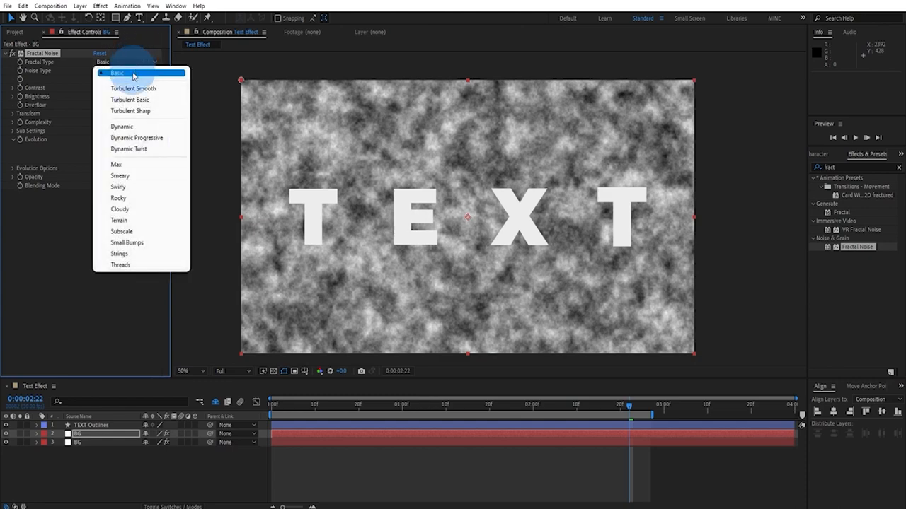
left_click(130, 127)
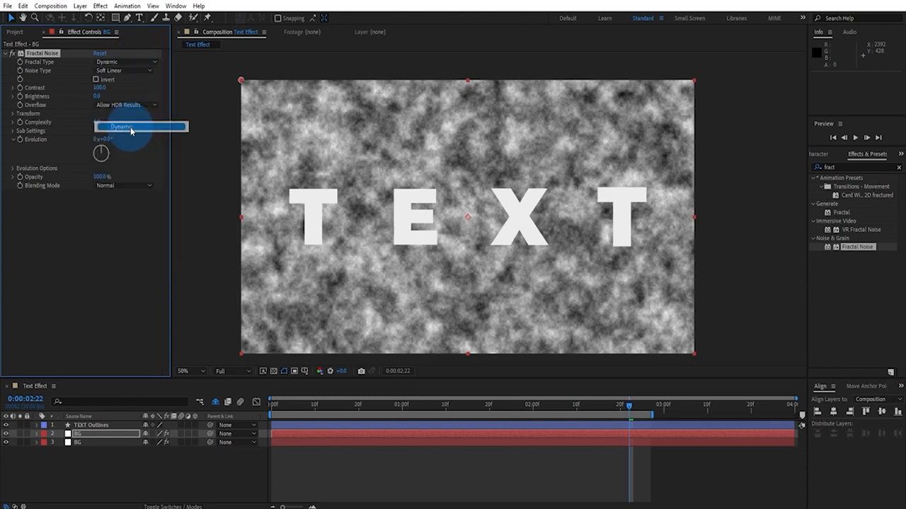
left_click(117, 62)
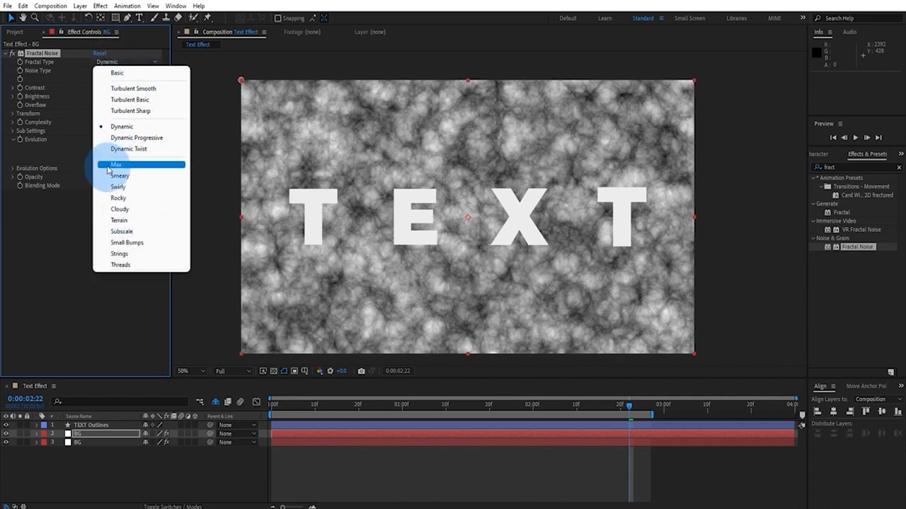
left_click(65, 265)
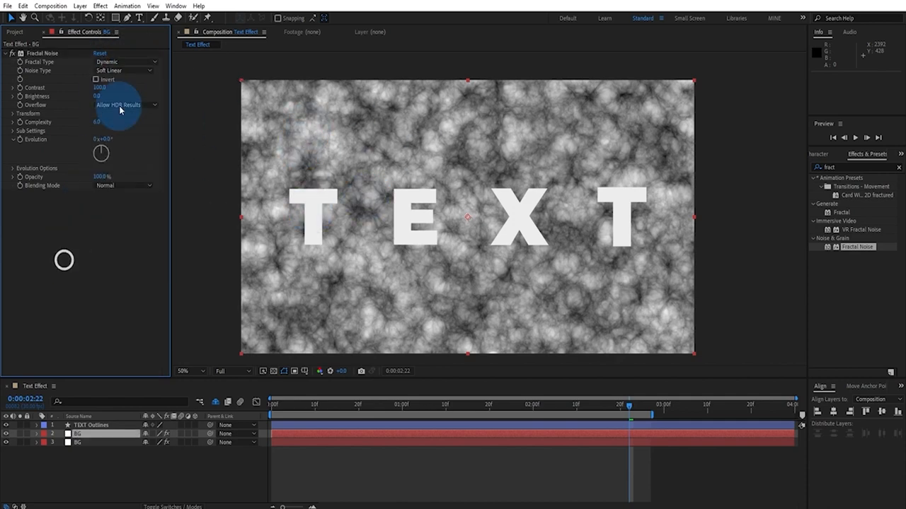
left_click(135, 70)
left_click(130, 83)
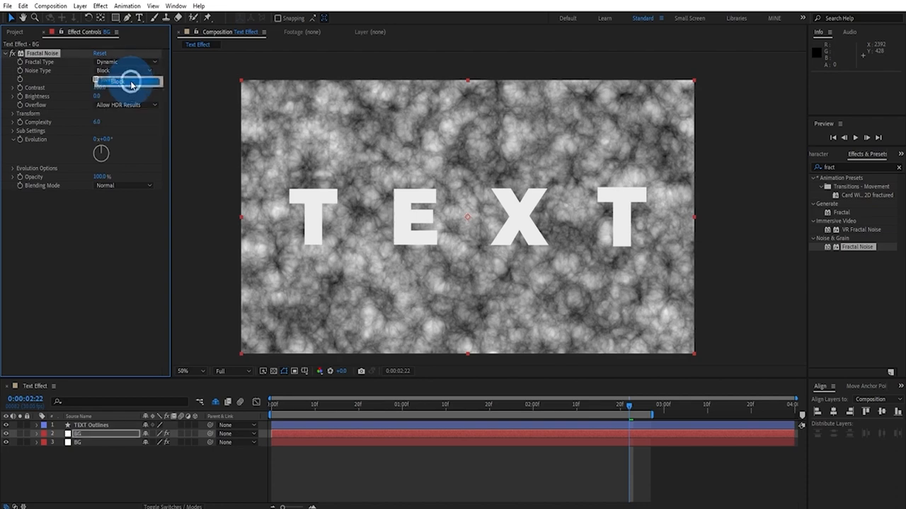
left_click(128, 71)
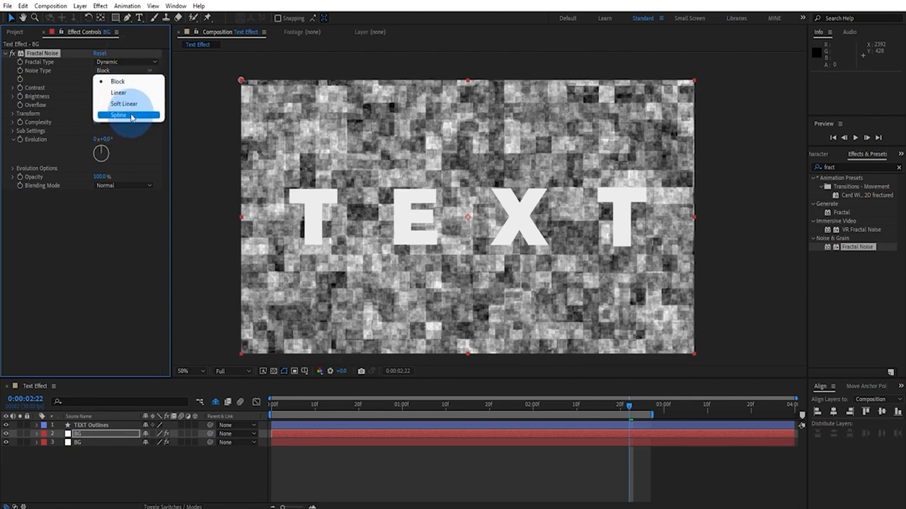
left_click(124, 82)
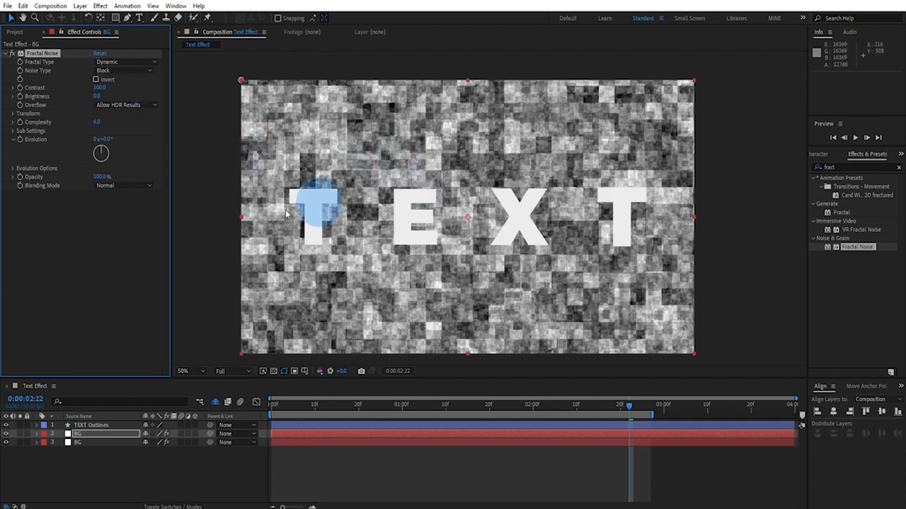
Set the Fractal Noise's contrast to 205 and its brightness to -105.
left_click(99, 87)
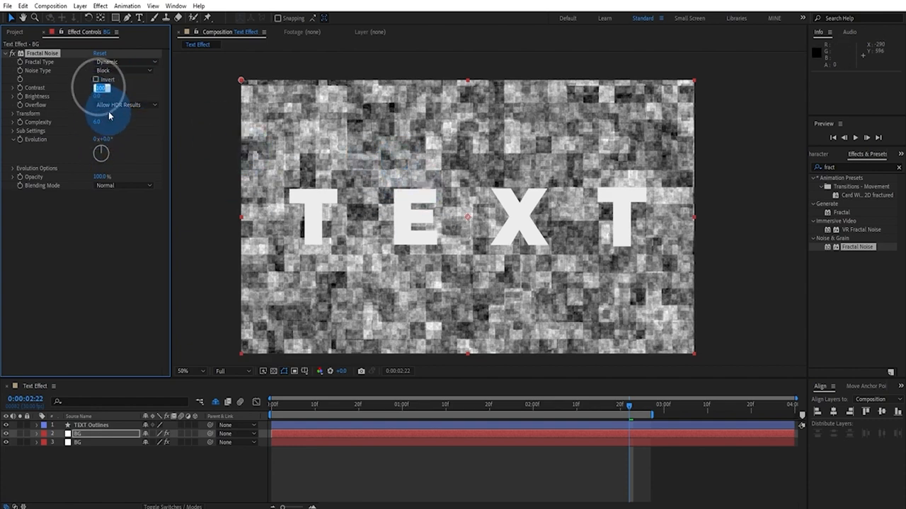
type("2")
left_click(97, 96)
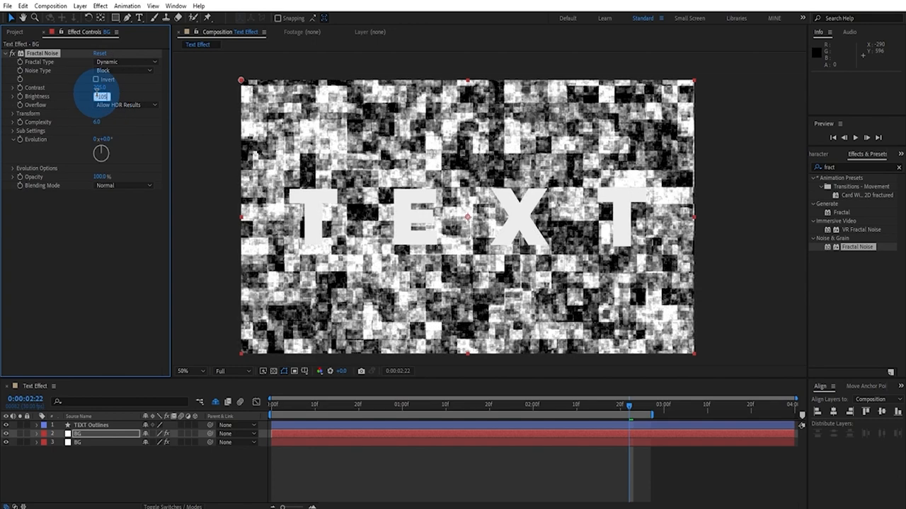
key("Return")
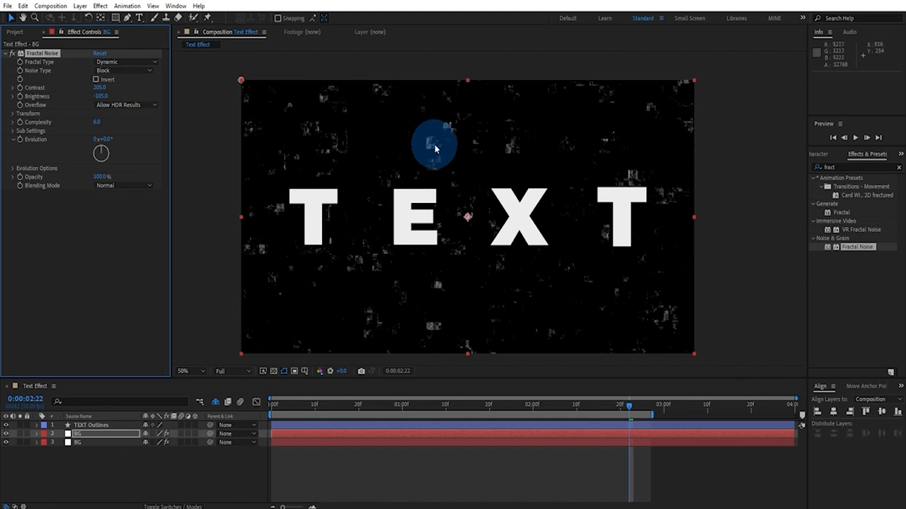
Set the uniform scale in the Fractal Noise's transform settings to 3.
left_click(13, 114)
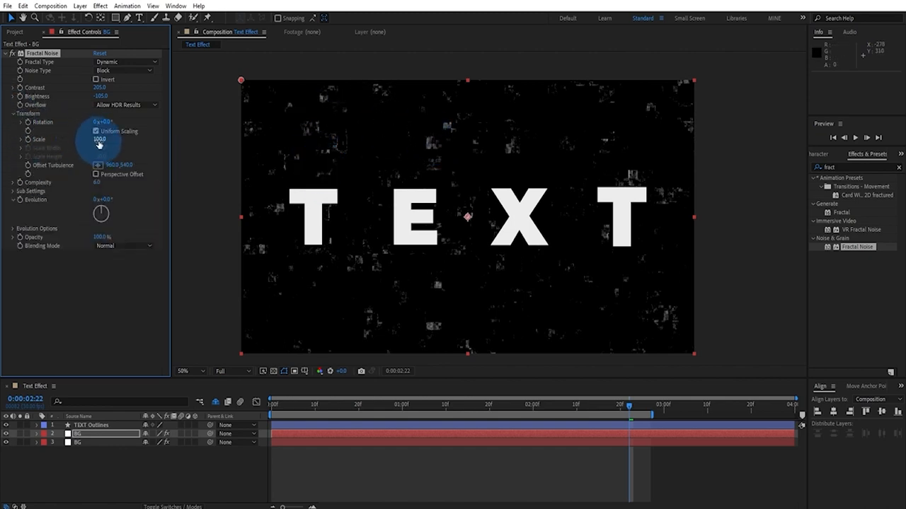
type("3")
left_click(97, 136)
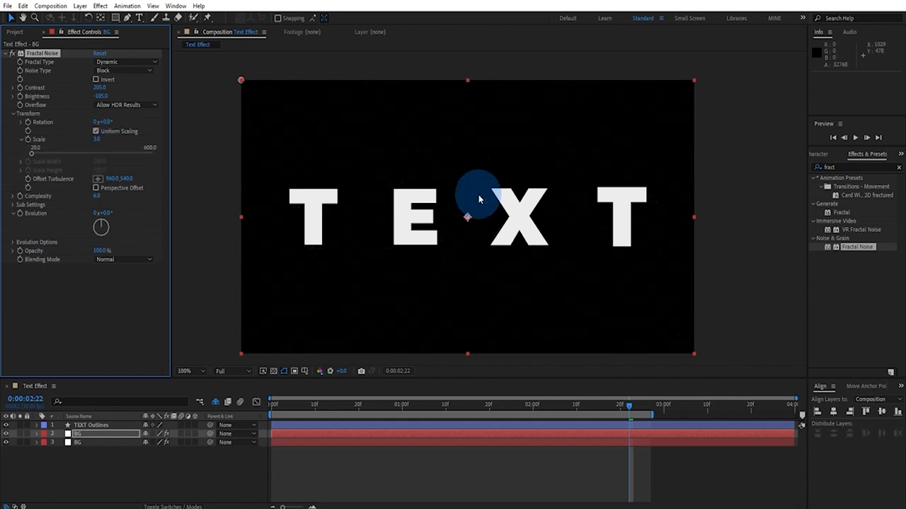
scroll(479, 196, "up", 1)
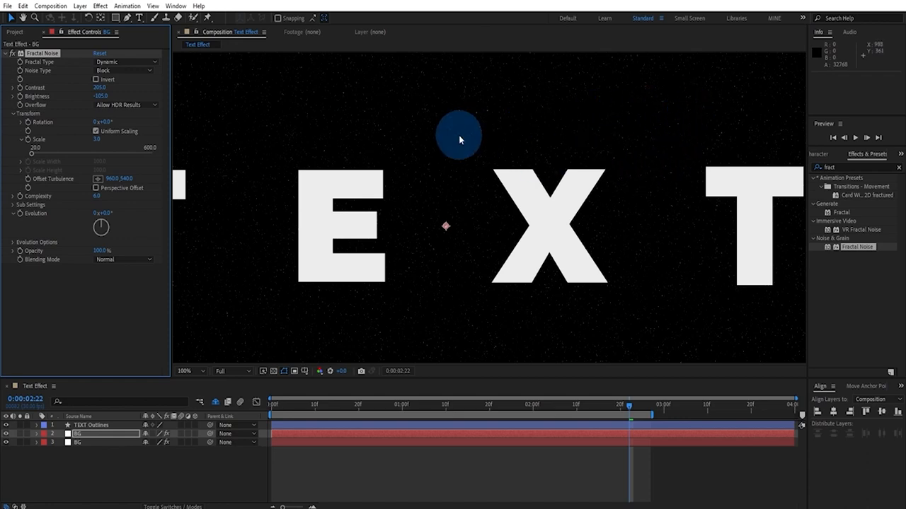
Set the scale in the Fractal Noise's transform settings to 7.
scroll(475, 121, "down", 2)
left_click(101, 140)
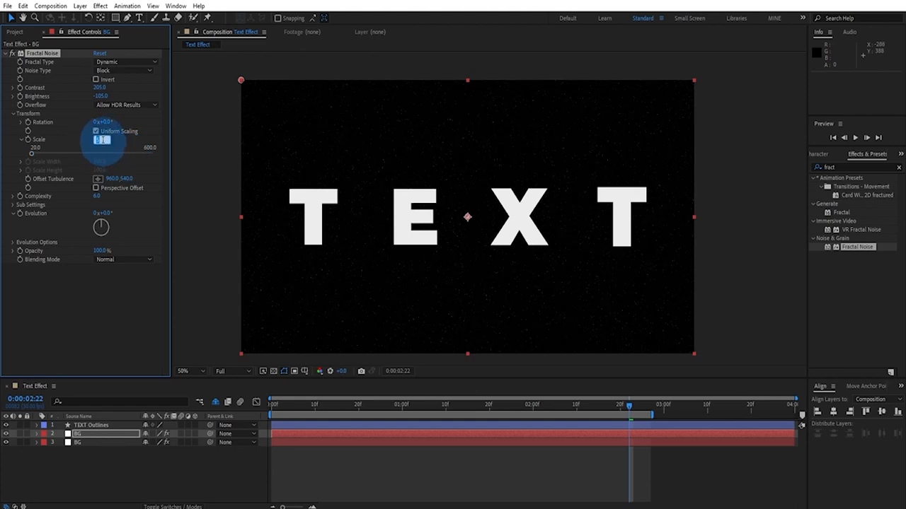
key("Return")
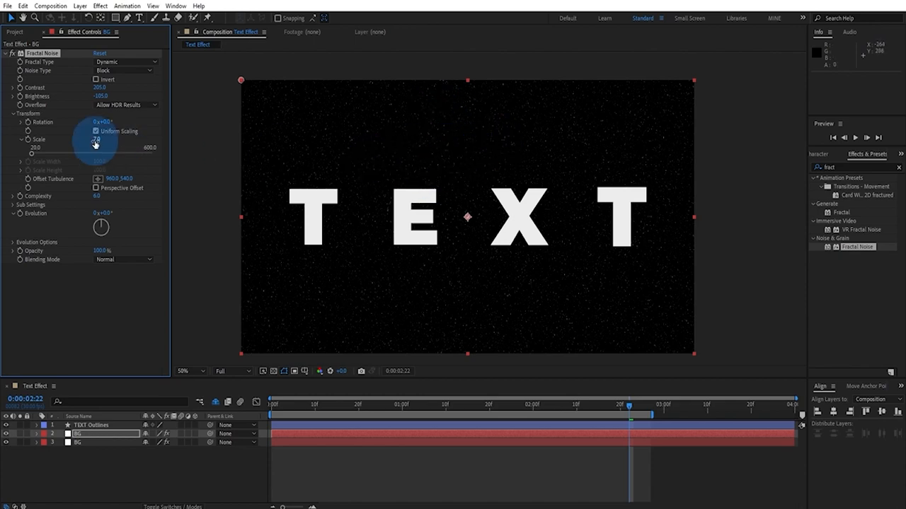
type("2")
key("Return")
type("7")
key("Return")
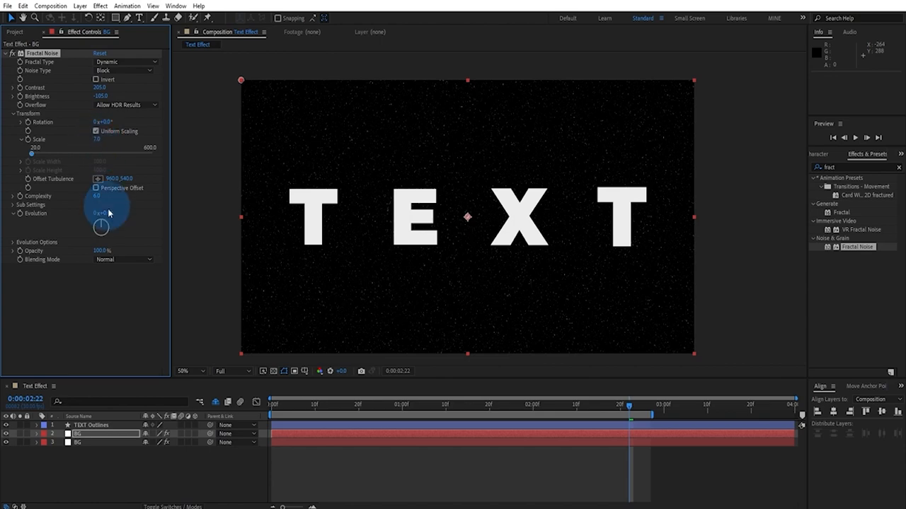
At the start of the composition, give the Fractal Noise's random seed the expression time*7.
left_click(272, 406)
left_click_drag(272, 406, 271, 425)
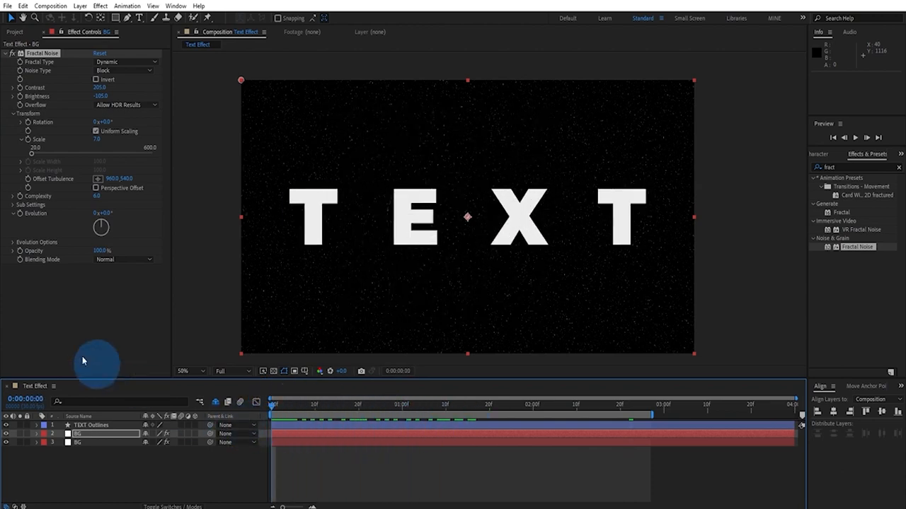
left_click(12, 243)
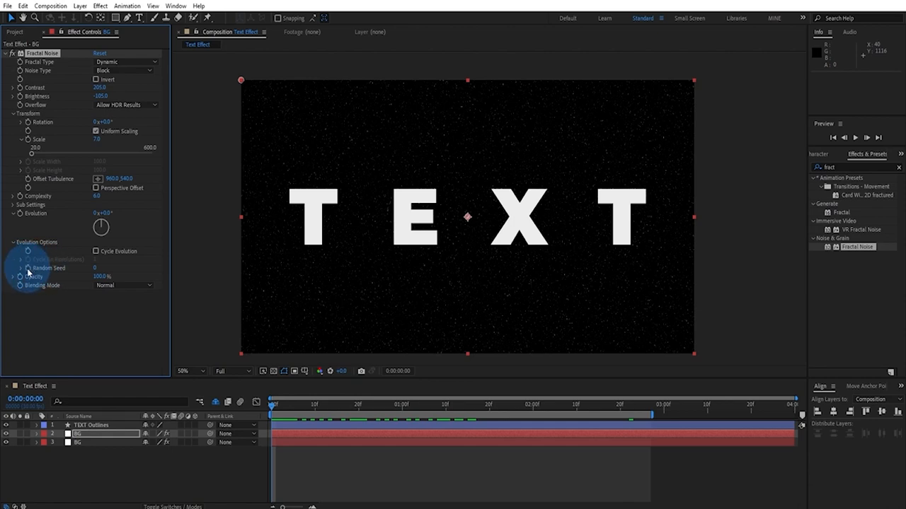
left_click(28, 272, "alt")
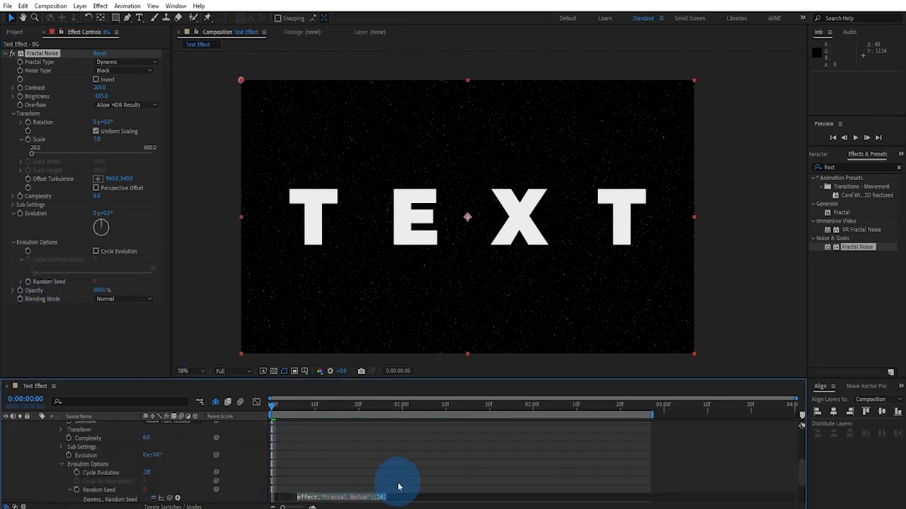
type("time*7")
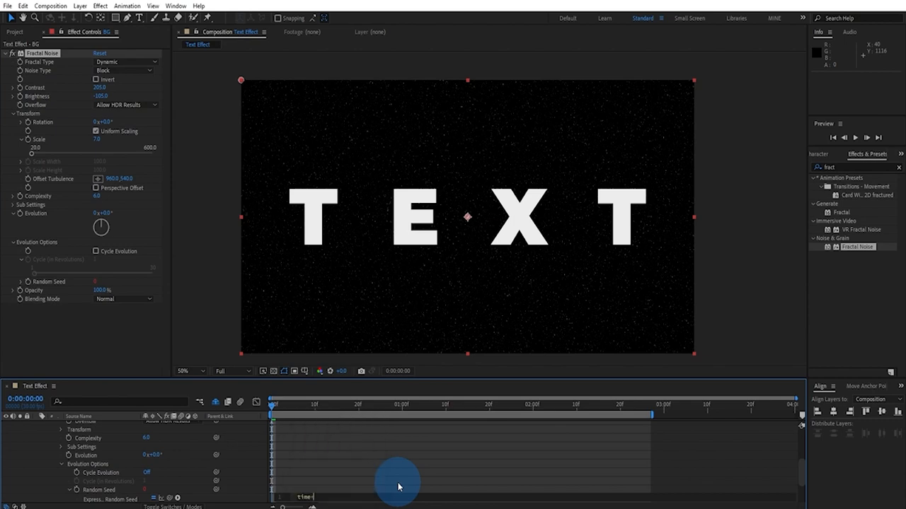
left_click(495, 450)
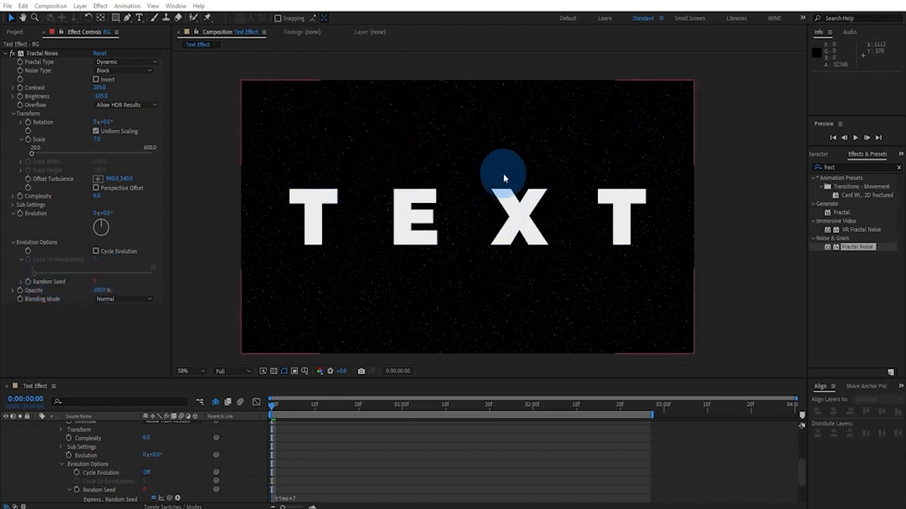
Play back the composition to check the animated noise speckles behind the title.
left_click_drag(273, 405, 381, 410)
key("space")
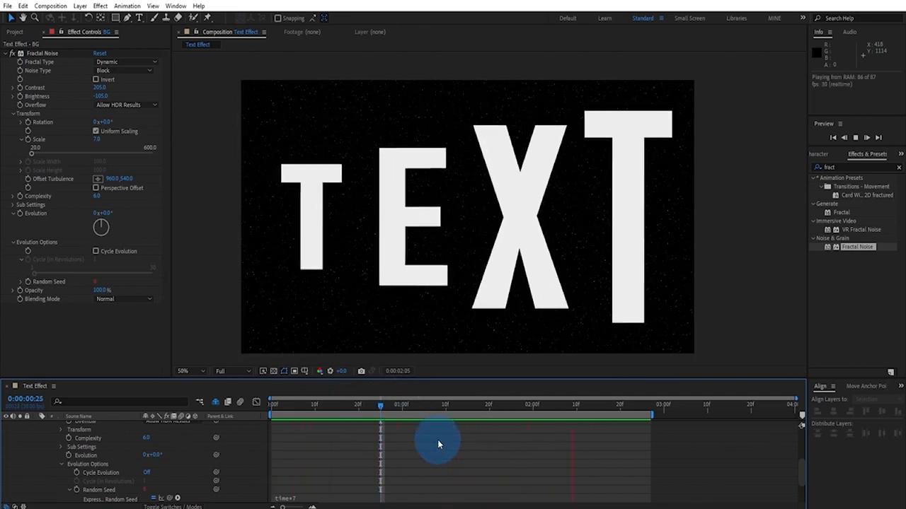
key("space")
Set the blending mode of the upper BG layer to Screen.
scroll(437, 443, "up", 3)
left_click(36, 434)
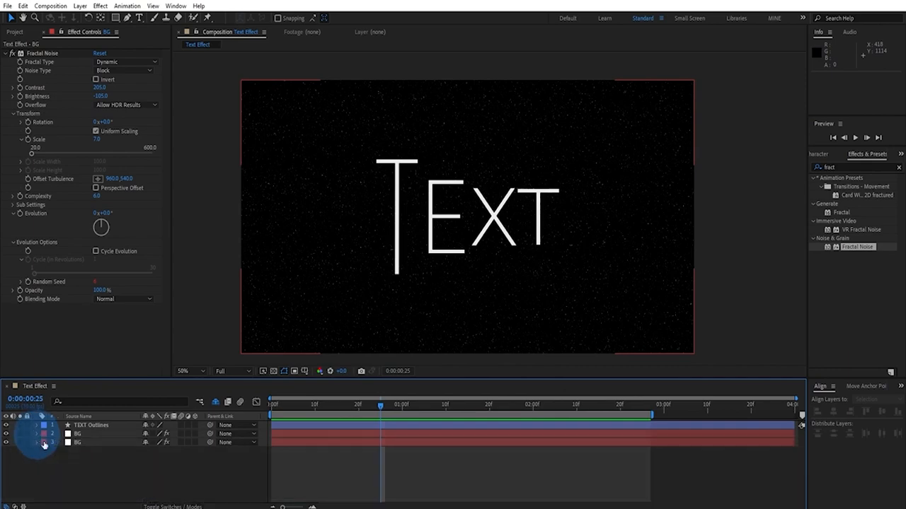
left_click(102, 448)
left_click(78, 442)
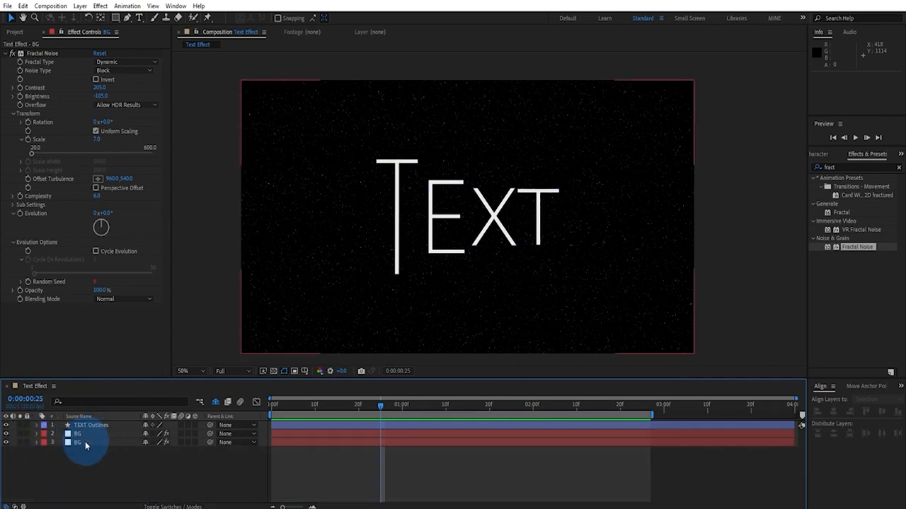
left_click(162, 507)
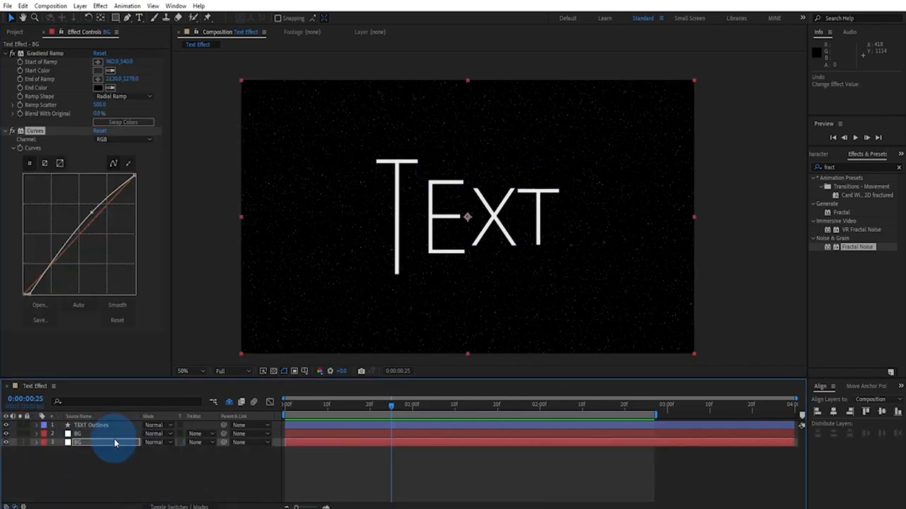
left_click(90, 434)
left_click(155, 434)
left_click(202, 198)
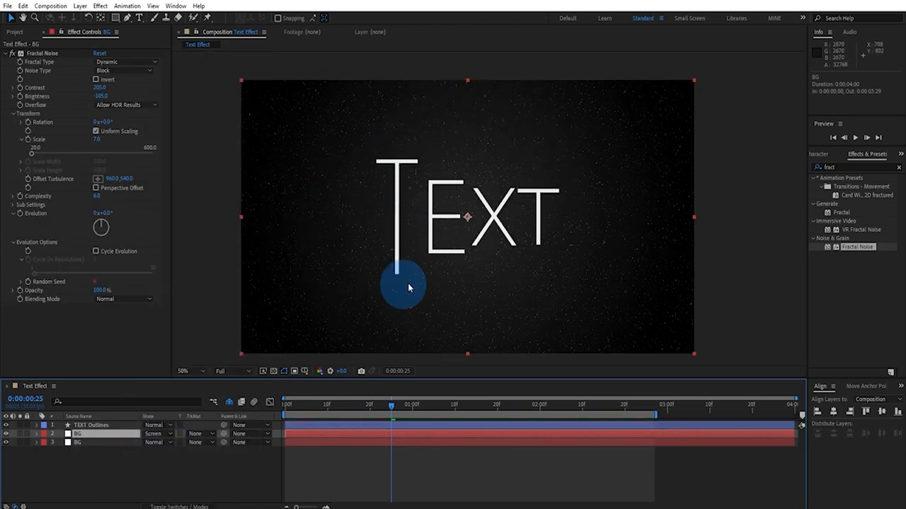
Reduce the Fractal Noise's scale to 5 and check another frame of the composition.
left_click(366, 404)
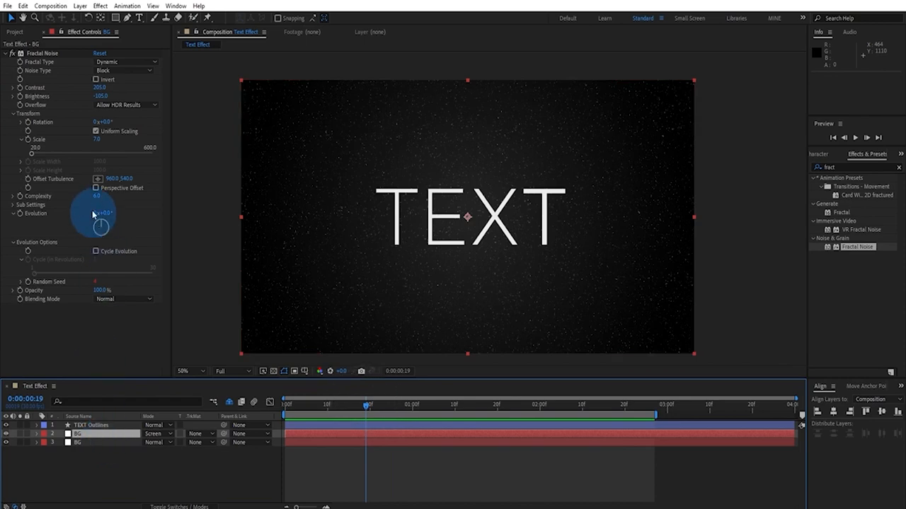
left_click_drag(95, 135, 97, 142)
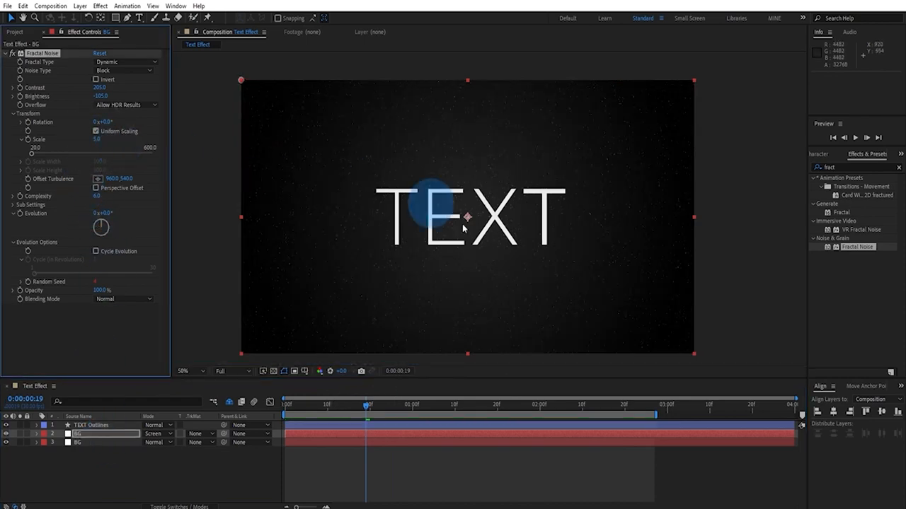
left_click(425, 404)
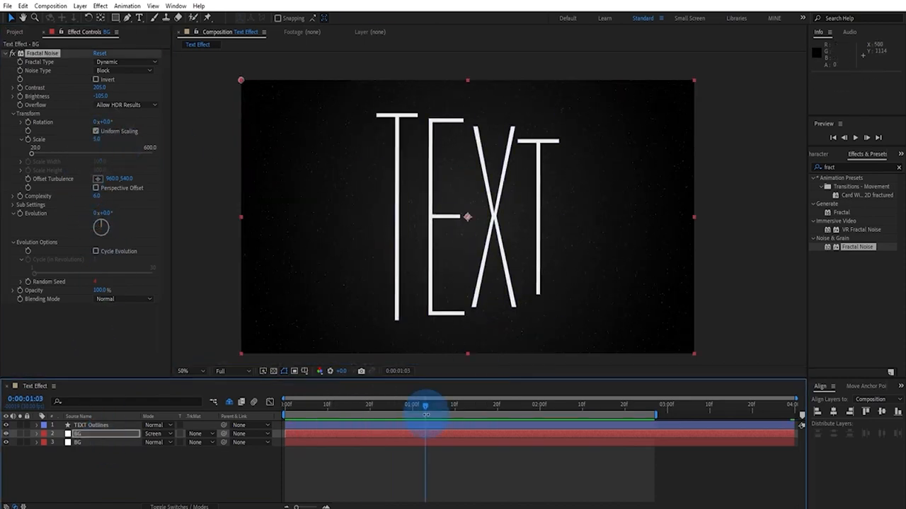
Change the fill colour of the TEXT Outlines layer to pale yellow FFFEA3.
left_click(85, 425)
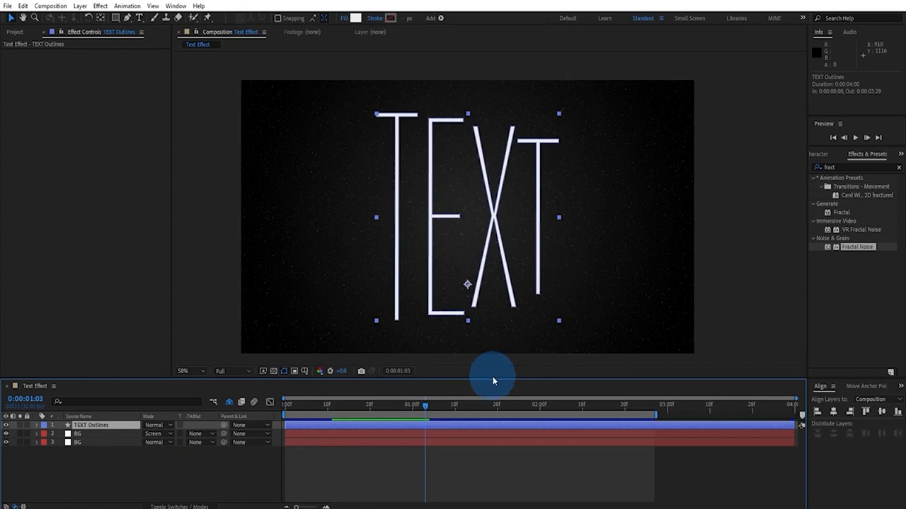
left_click(103, 424)
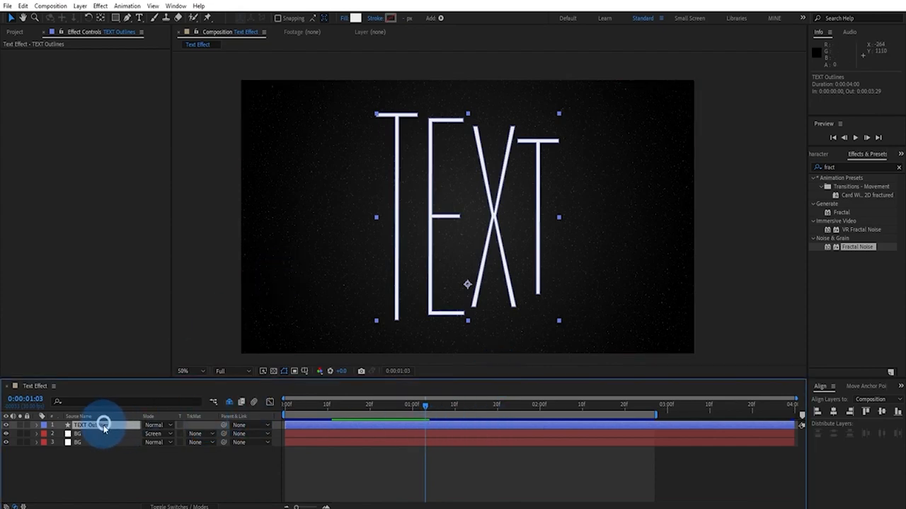
left_click(355, 18)
left_click_drag(186, 255, 185, 263)
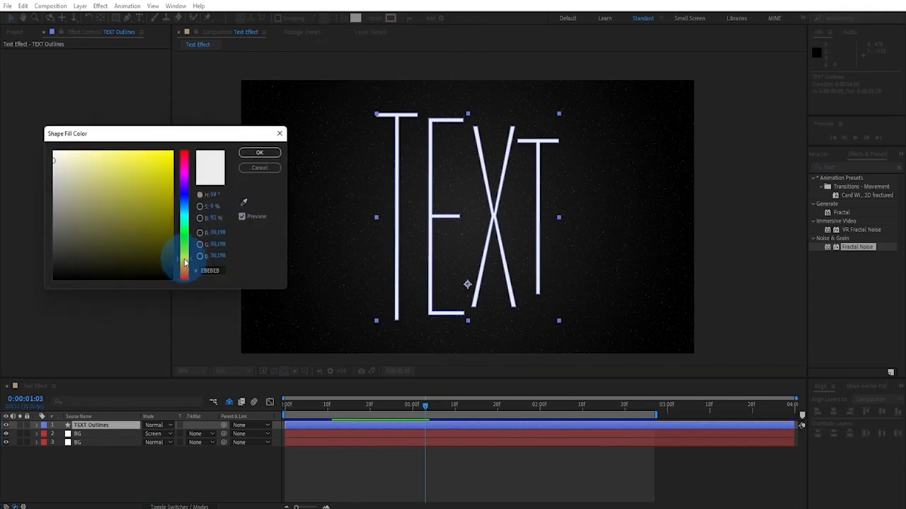
left_click_drag(97, 181, 87, 134)
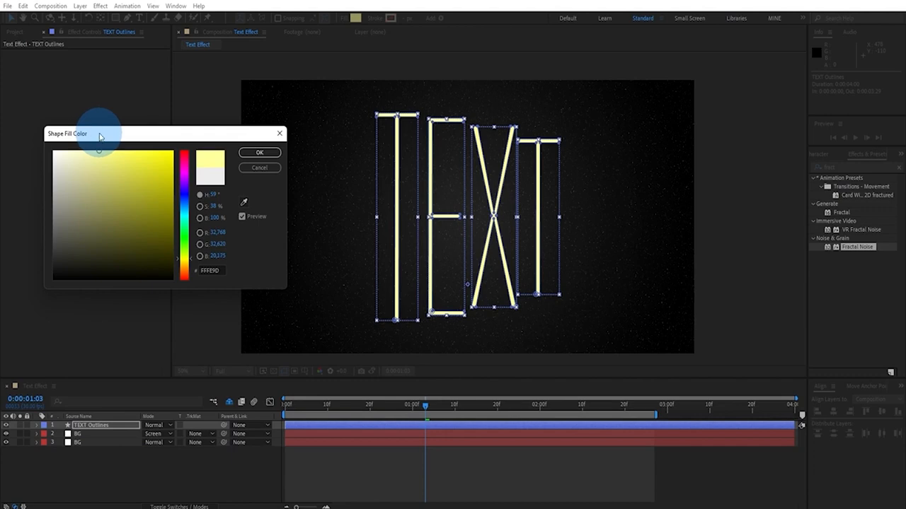
left_click_drag(99, 136, 96, 146)
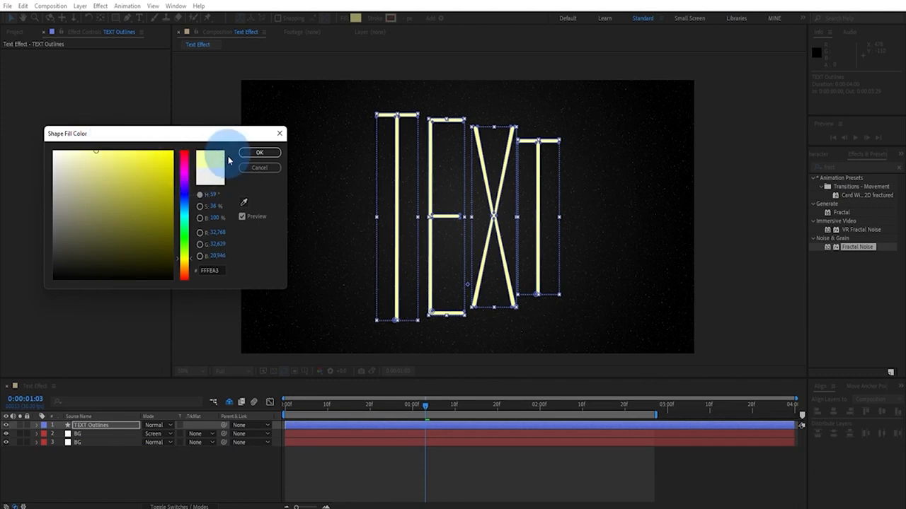
left_click(263, 157)
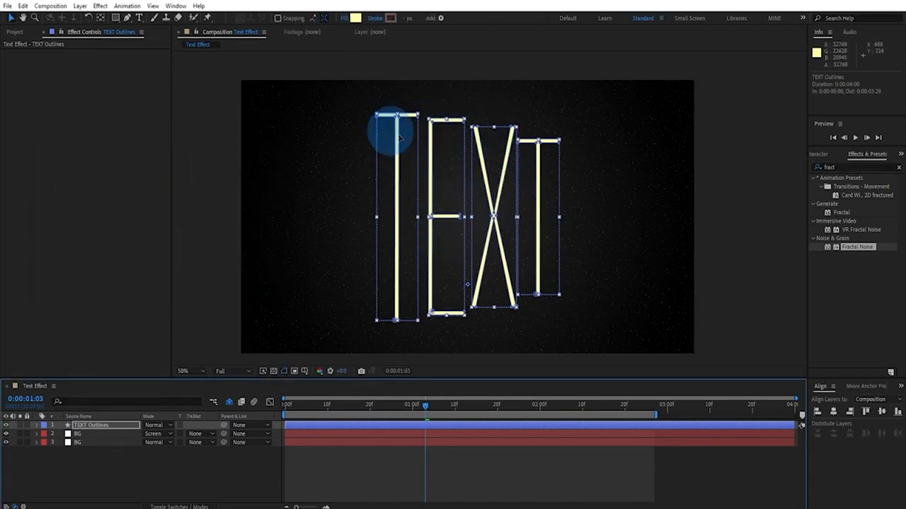
Find the Roughen Edges effect and apply it to the TEXT Outlines layer.
left_click(814, 167)
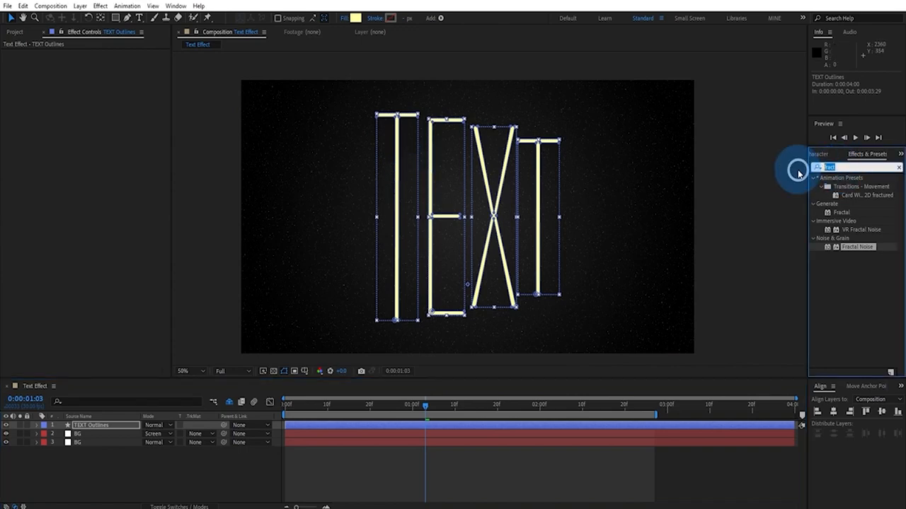
type("roughe")
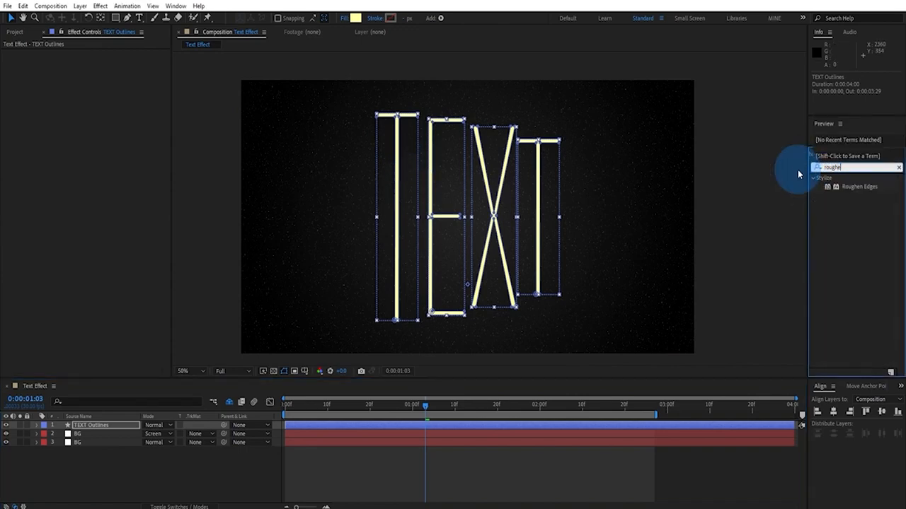
left_click_drag(859, 186, 105, 425)
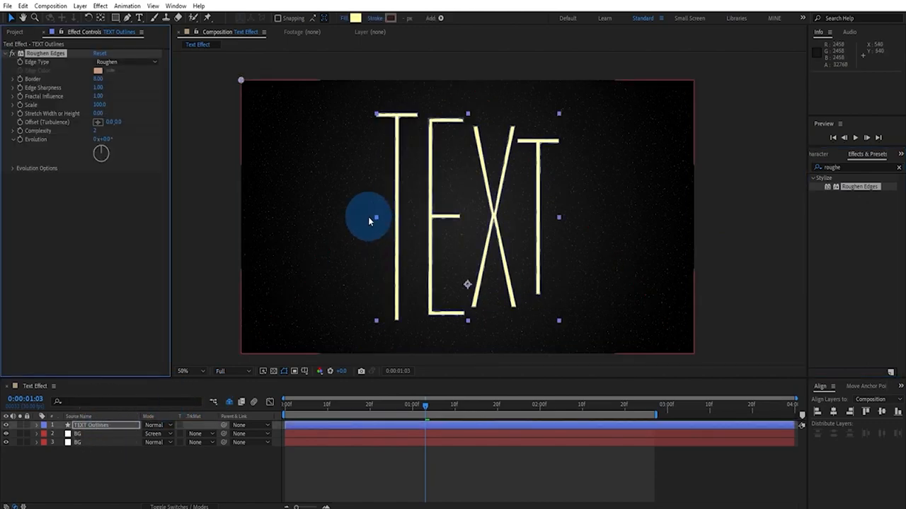
Set the Roughen Edges edge type to Spiky and its edge sharpness to 4, and inspect the letter edges up close.
left_click(131, 61)
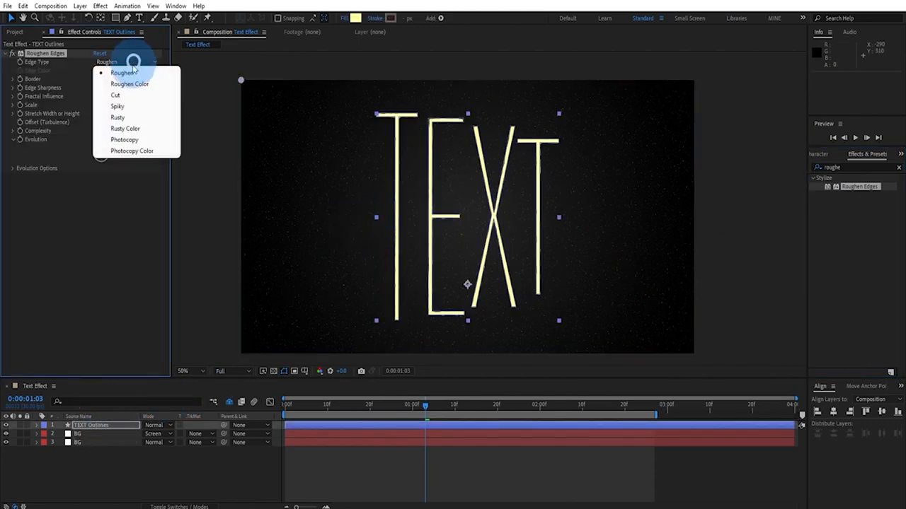
left_click(138, 106)
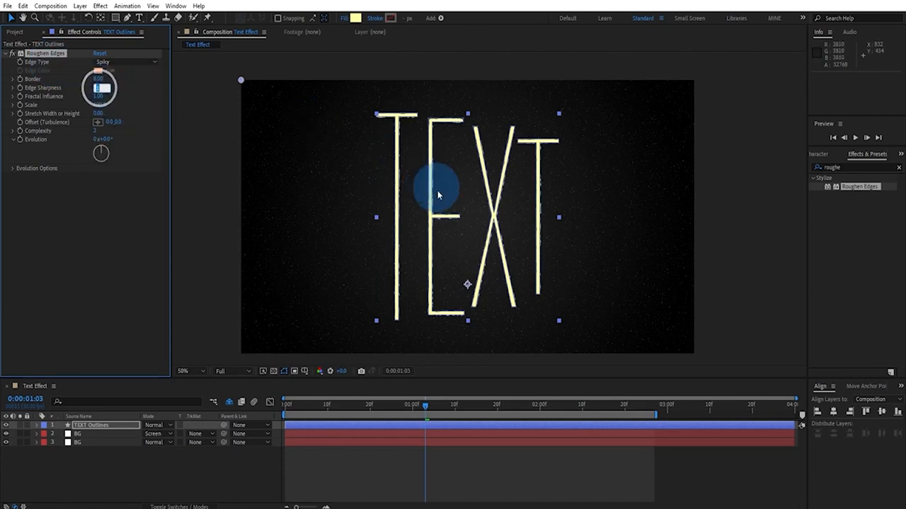
scroll(460, 176, "up", 4)
scroll(473, 133, "up", 2)
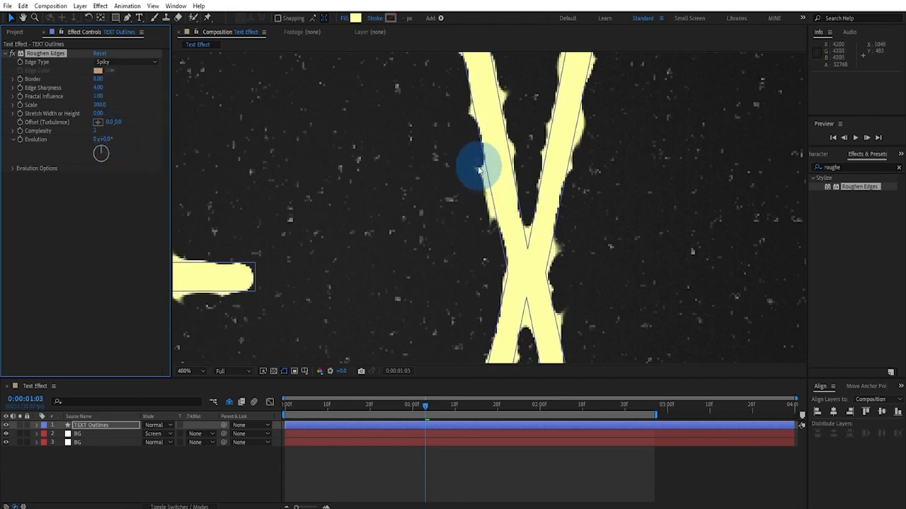
scroll(470, 211, "down", 1)
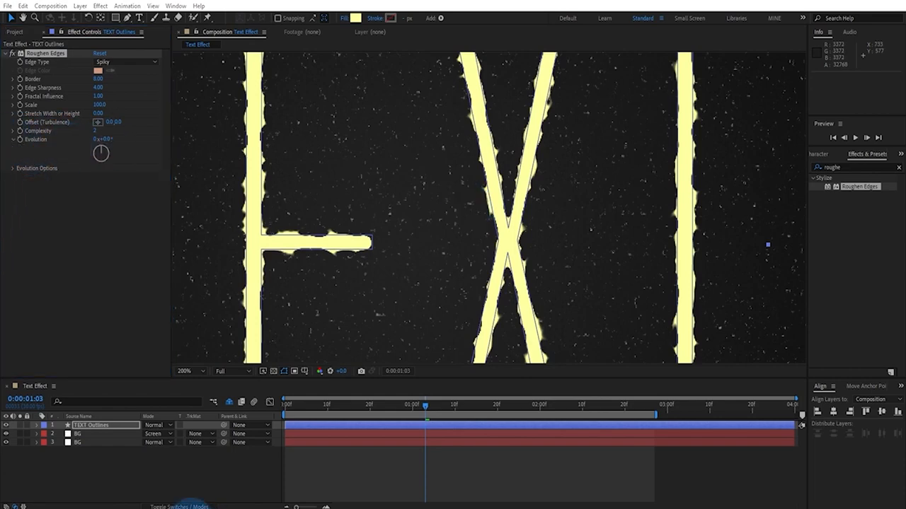
Give the Roughen Edges evolution the expression time*250 and scrub through the animation to check it.
left_click(20, 140, "alt")
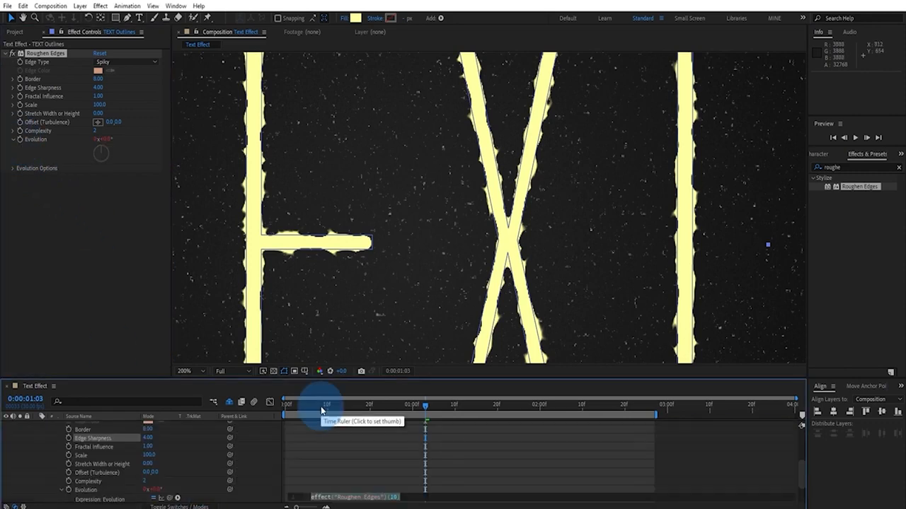
type("time*250")
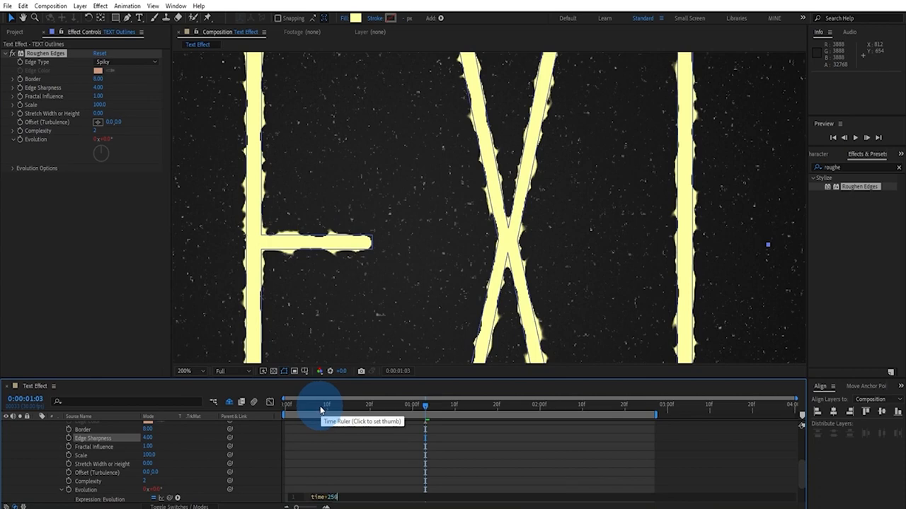
left_click_drag(320, 406, 378, 409)
left_click_drag(304, 405, 449, 407)
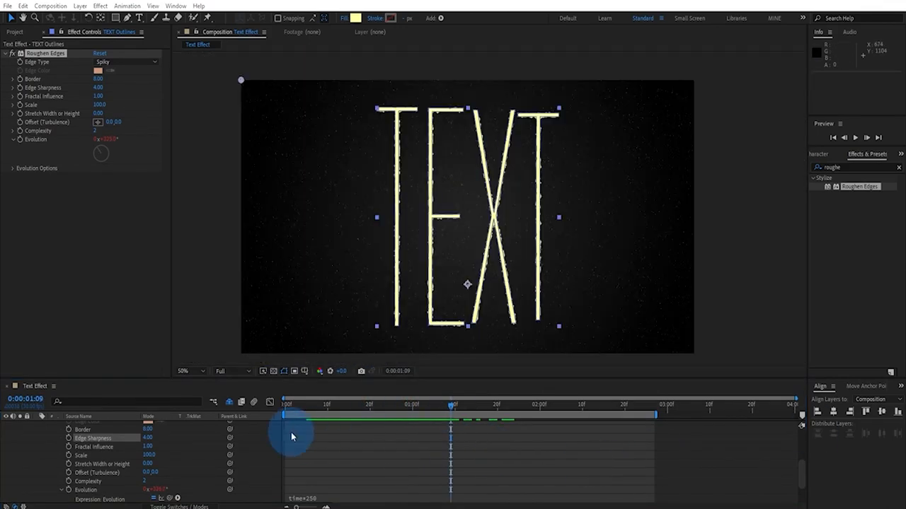
Set the Roughen Edges Border to 0 at the first frame, keyframe it, and check the letter edges up close.
scroll(291, 434, "up", 4)
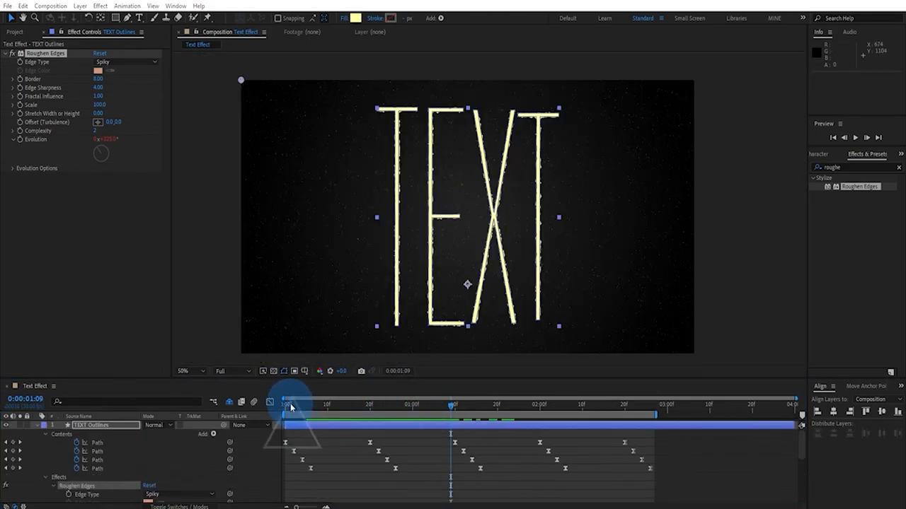
left_click_drag(290, 408, 217, 455)
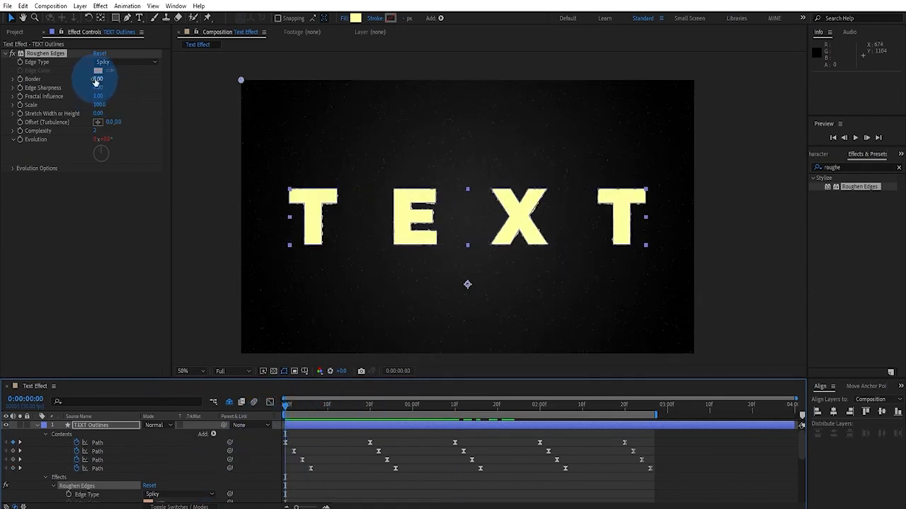
left_click_drag(97, 78, 114, 90)
left_click(99, 80)
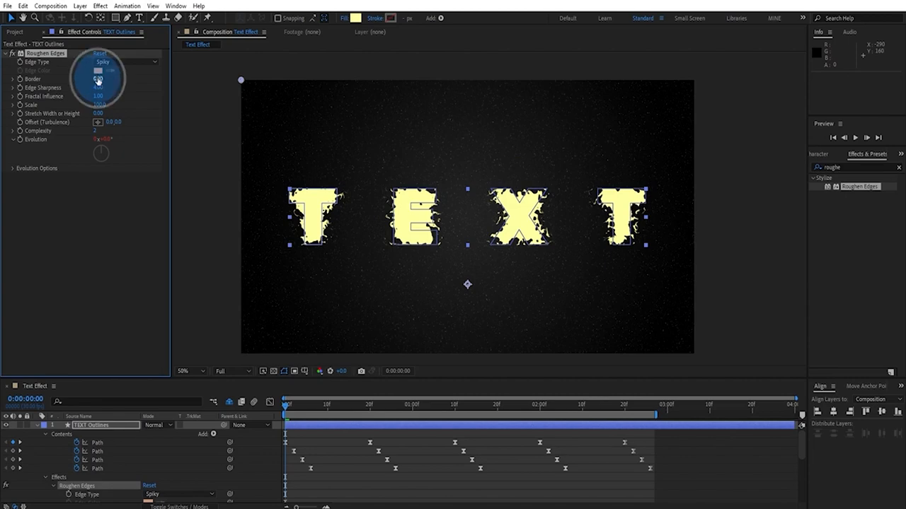
type("0")
key("Return")
key("period")
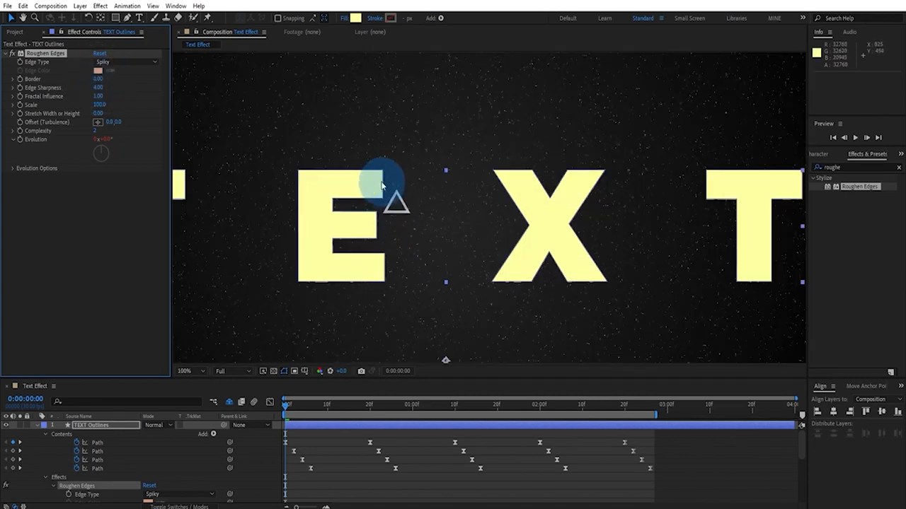
key("comma")
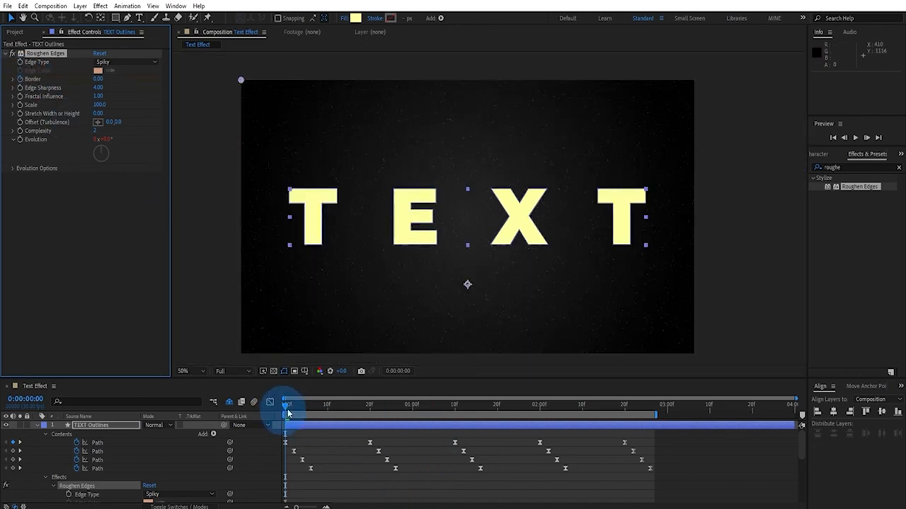
Move the current time to 0:00:00:08 and show only the animated properties of the TEXT Outlines layer.
left_click_drag(286, 405, 314, 406)
left_click(309, 478)
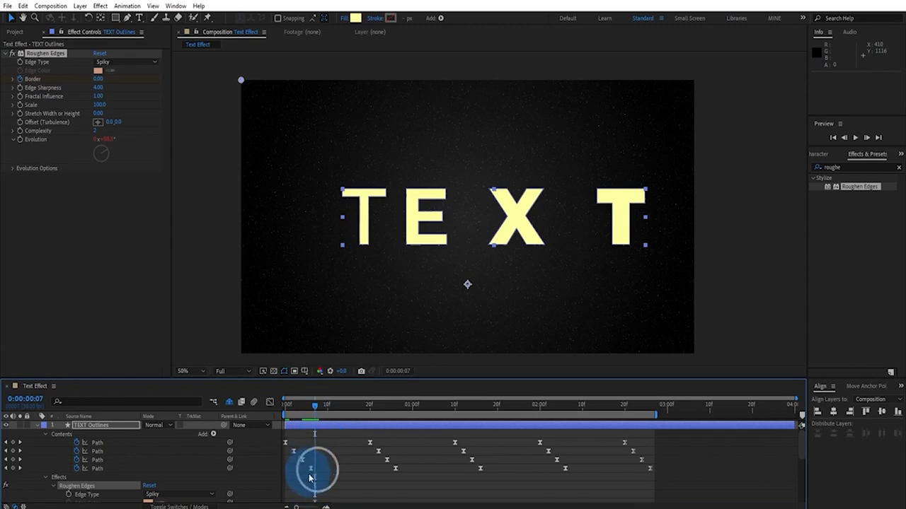
left_click(319, 426)
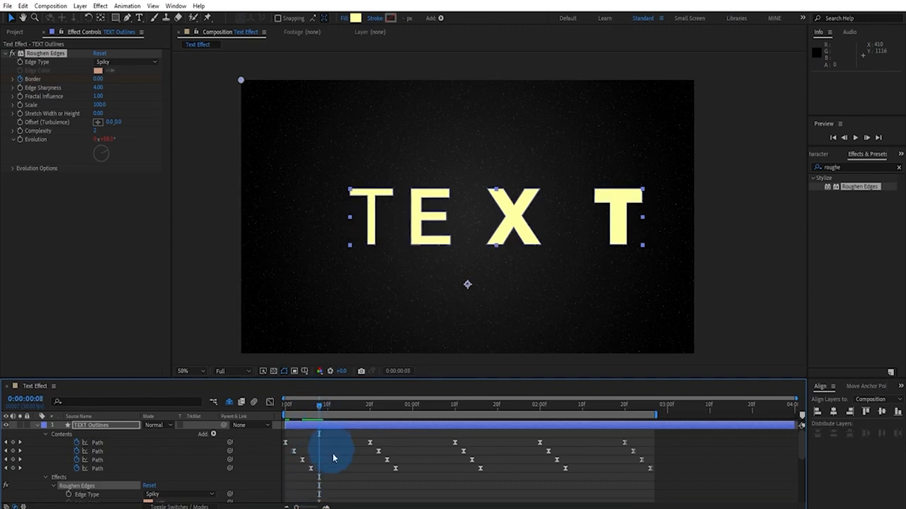
scroll(311, 474, "down", 2)
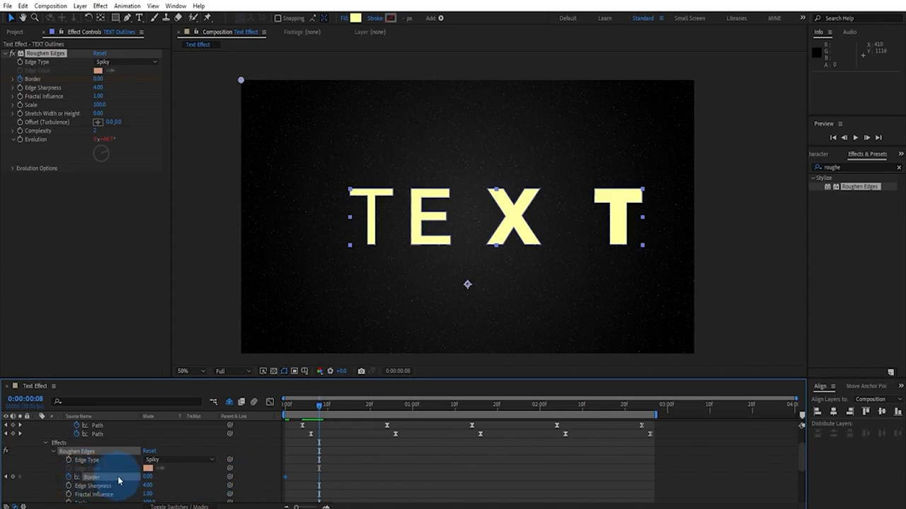
key("u")
key("u")
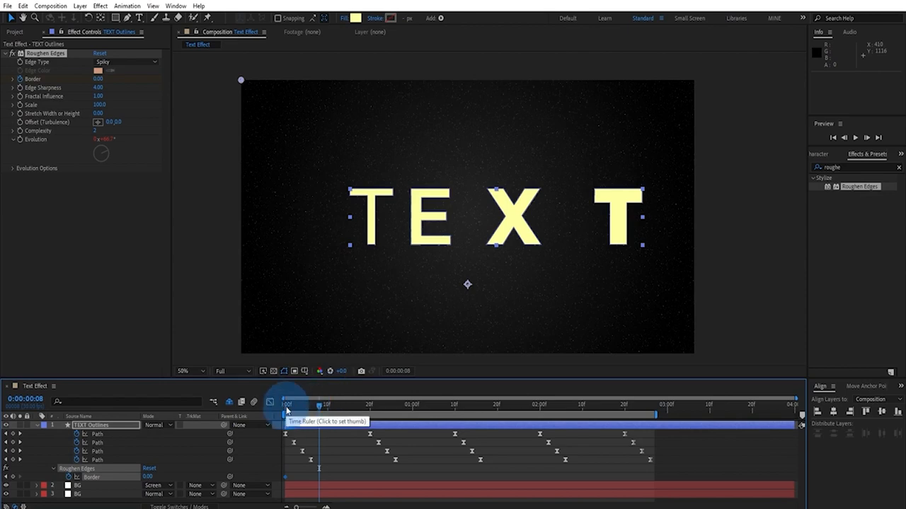
Scrub the opening frames and add a Border keyframe of 36 at 0:00:00:08.
left_click_drag(287, 409, 319, 415)
left_click(170, 478)
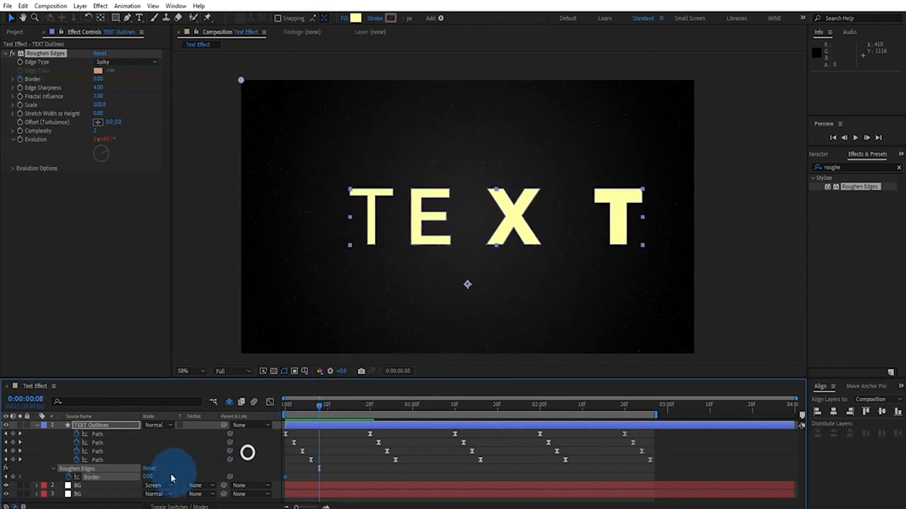
left_click(148, 476)
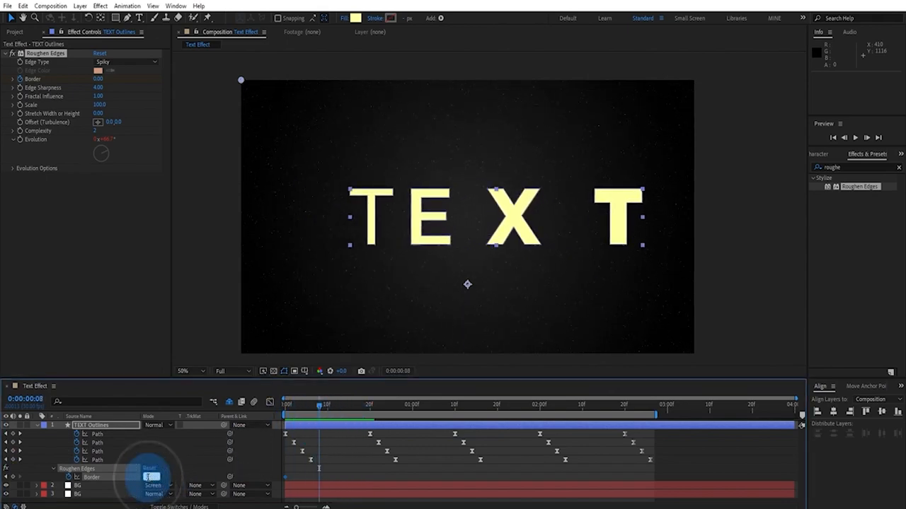
left_click(410, 445)
Add a Border keyframe of 0 at 0:00:00:19 and scrub through the animation to check it.
left_click_drag(336, 408, 365, 415)
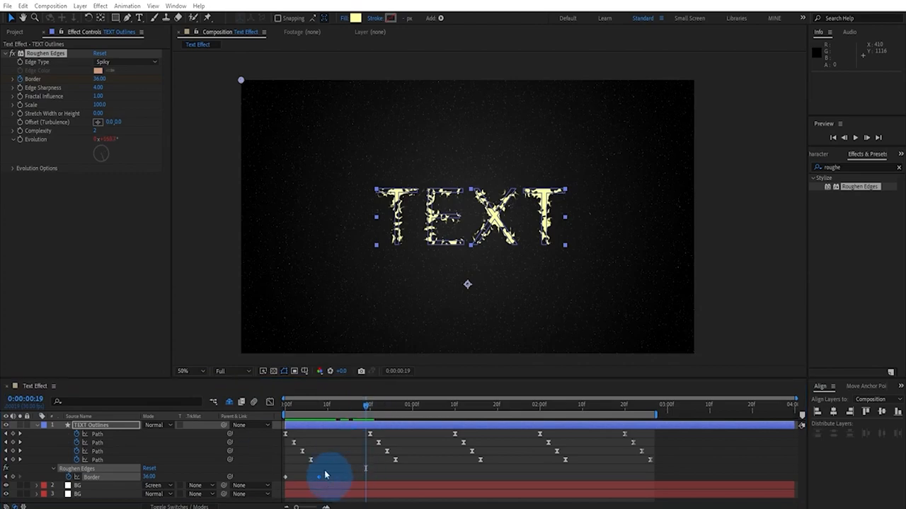
left_click(148, 477)
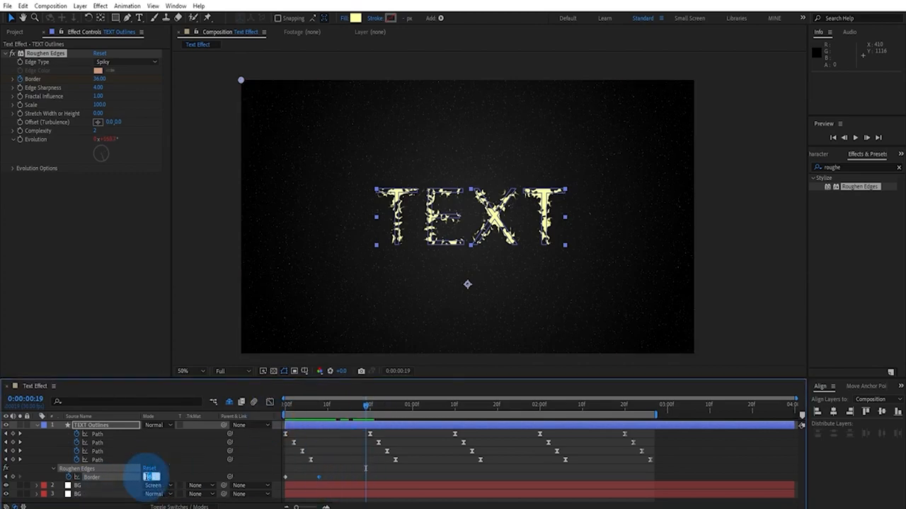
type("0")
key("Return")
left_click_drag(287, 408, 409, 430)
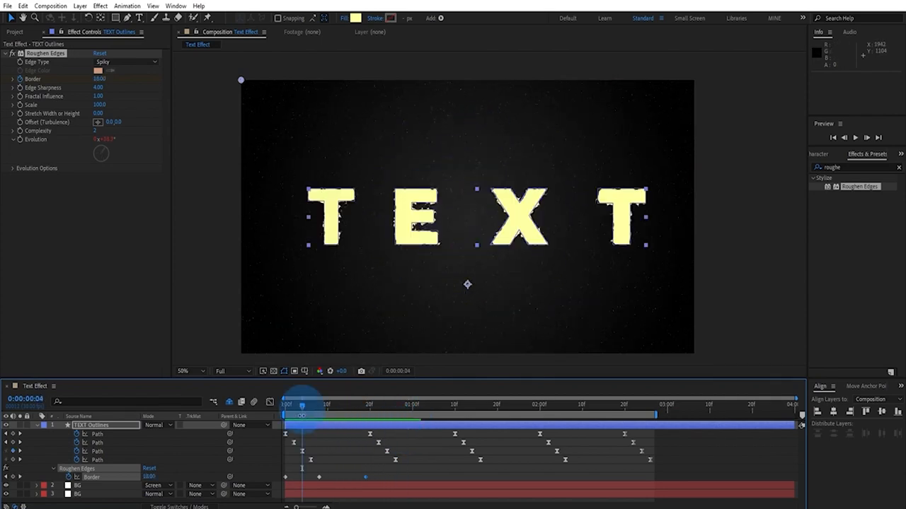
Apply Easy Ease to the Border keyframes at the first frame and at 0:00:00:19, and scrub to check the motion.
left_click(287, 477)
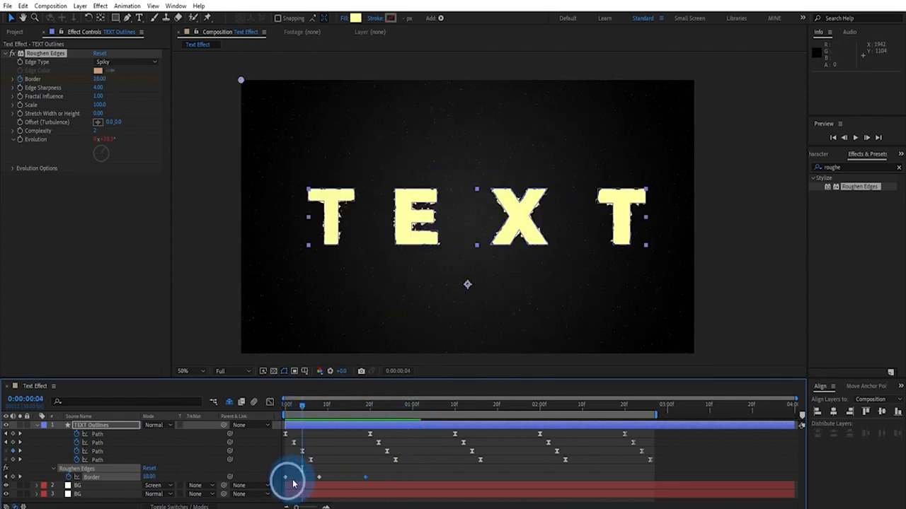
key("F9")
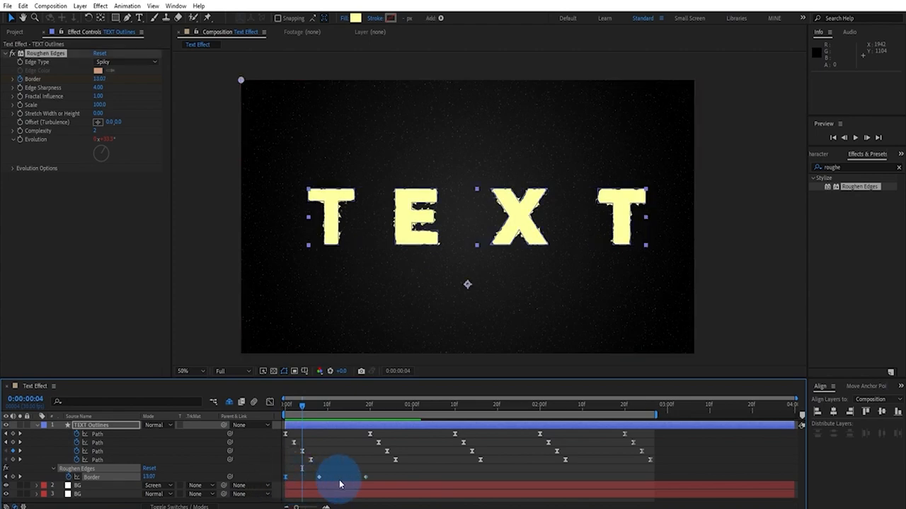
left_click(375, 487)
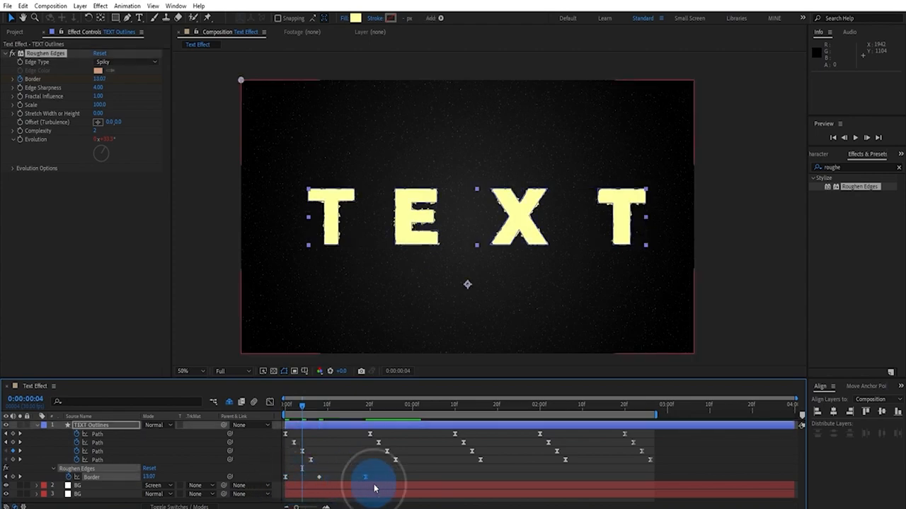
left_click(282, 408)
left_click_drag(286, 406, 303, 442)
left_click(339, 452)
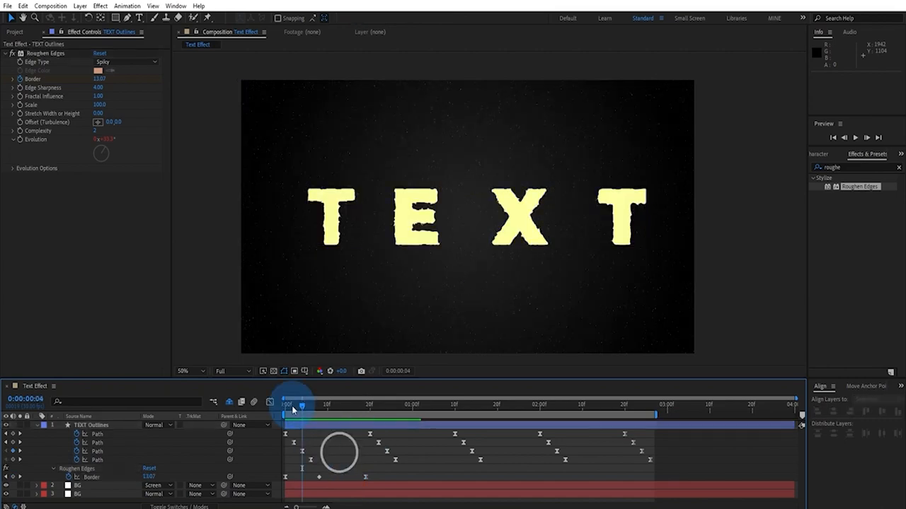
Copy the Border keyframe at 0:00:00:08 and paste it at 0:00:00:27.
left_click_drag(293, 409, 400, 412)
left_click(396, 476)
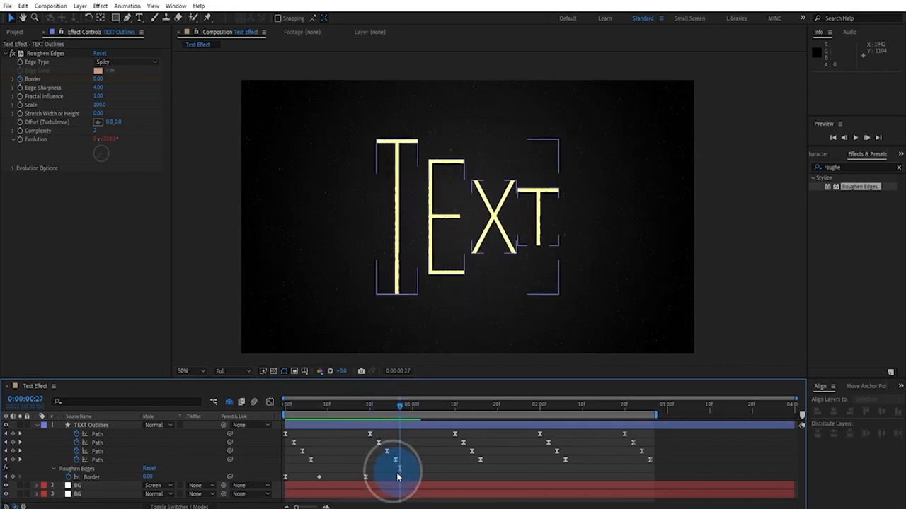
left_click(319, 478)
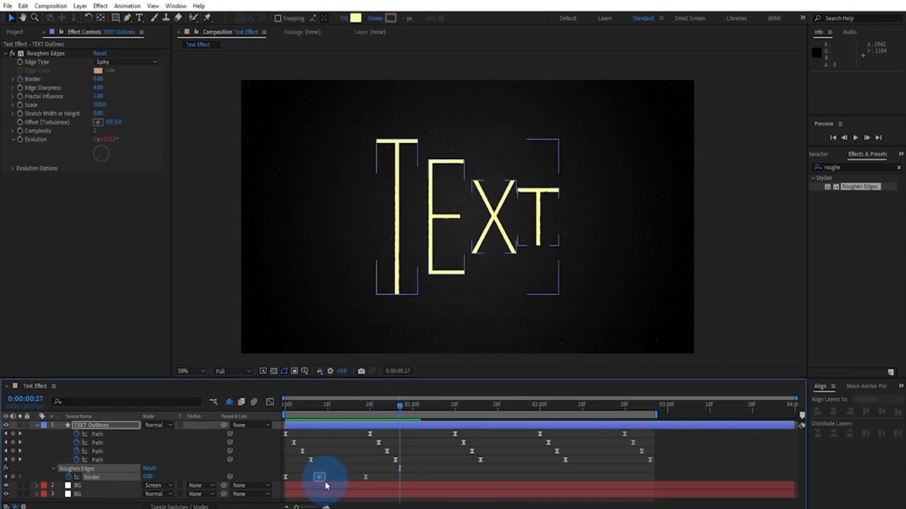
left_click(325, 484)
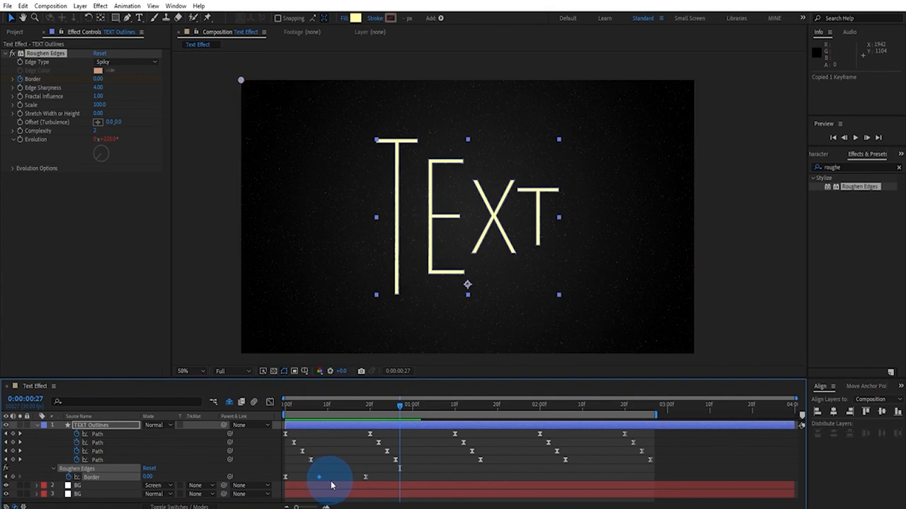
key("ctrl+v")
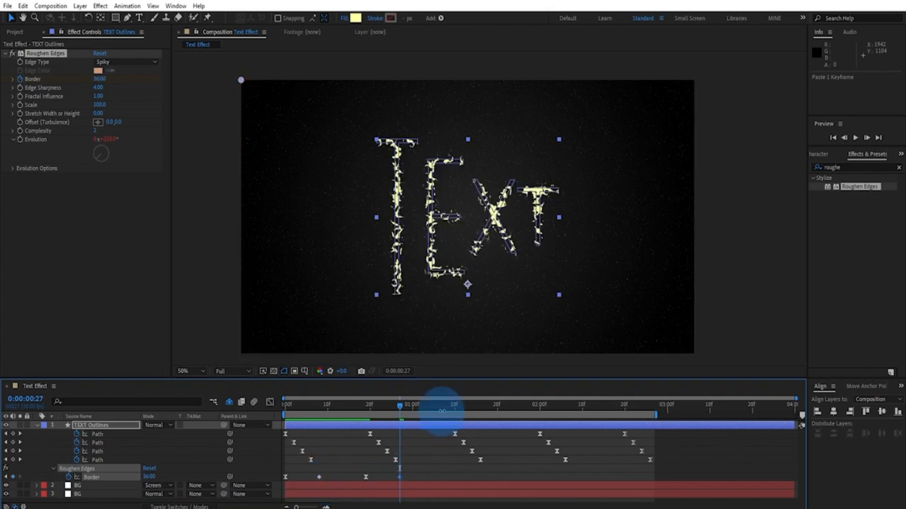
Copy the eased Border keyframe at 0:00:00:19 and paste it at 0:00:01:09.
left_click(450, 406)
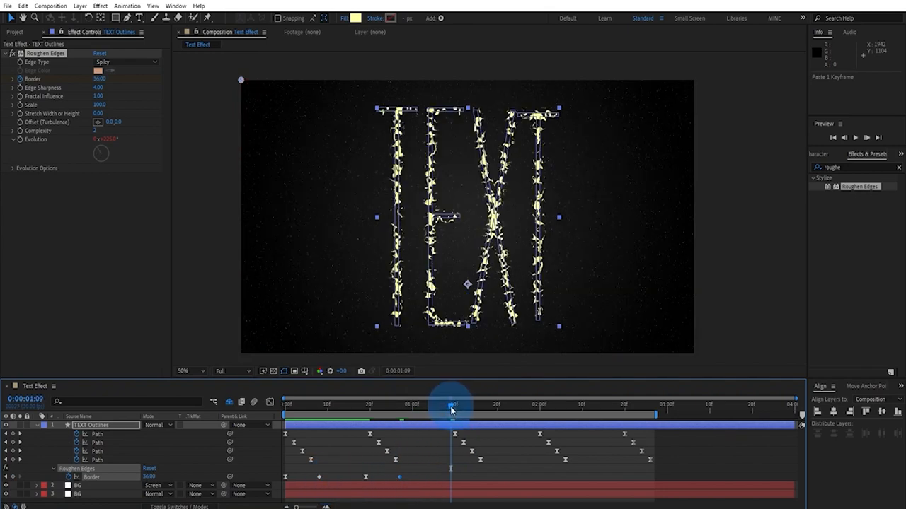
left_click(366, 476)
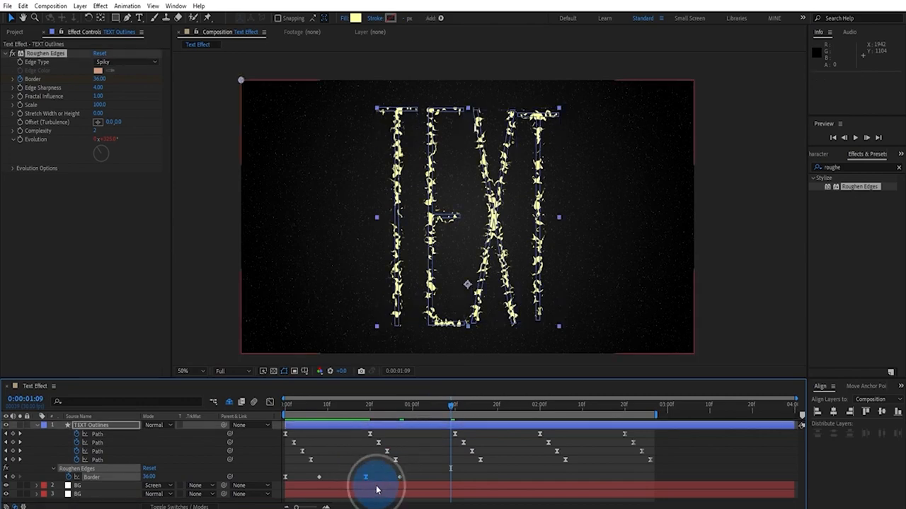
key("ctrl+v")
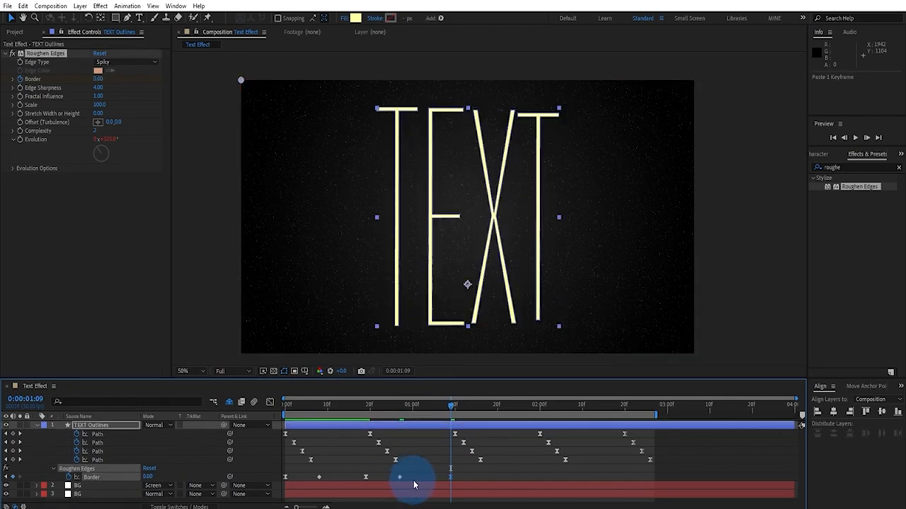
Copy the Border keyframe at 0:00:00:27 and paste it at 0:00:01:18.
left_click_drag(370, 409, 487, 411)
left_click(397, 477)
left_click(398, 478)
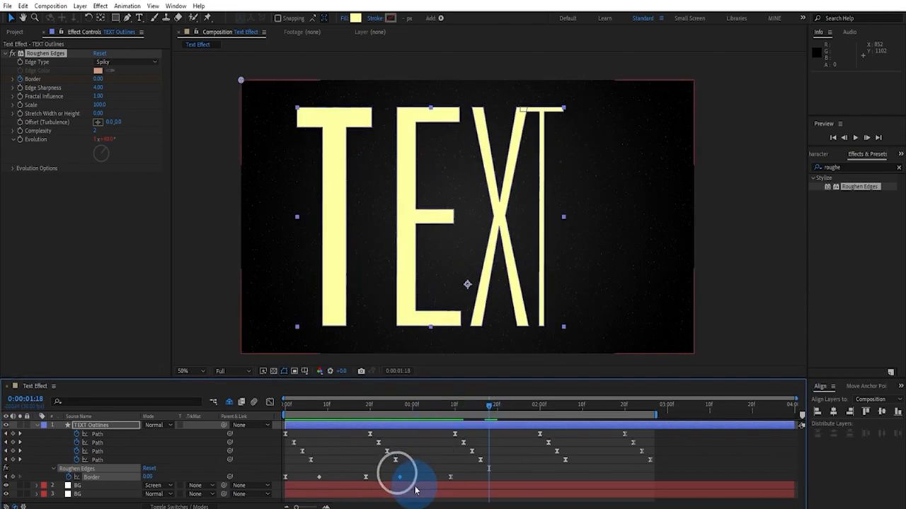
key("ctrl+v")
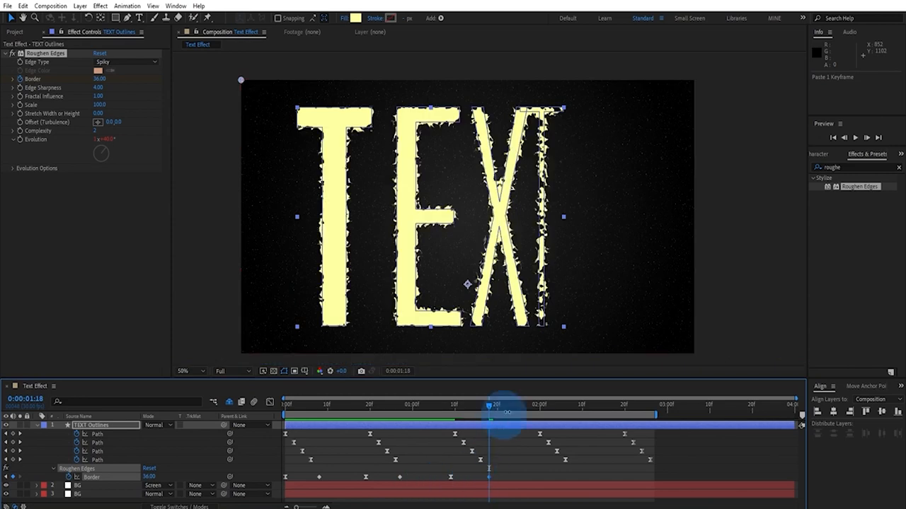
Copy the eased Border keyframe at 0:00:01:09 and paste it at 0:00:01:29.
left_click(535, 404)
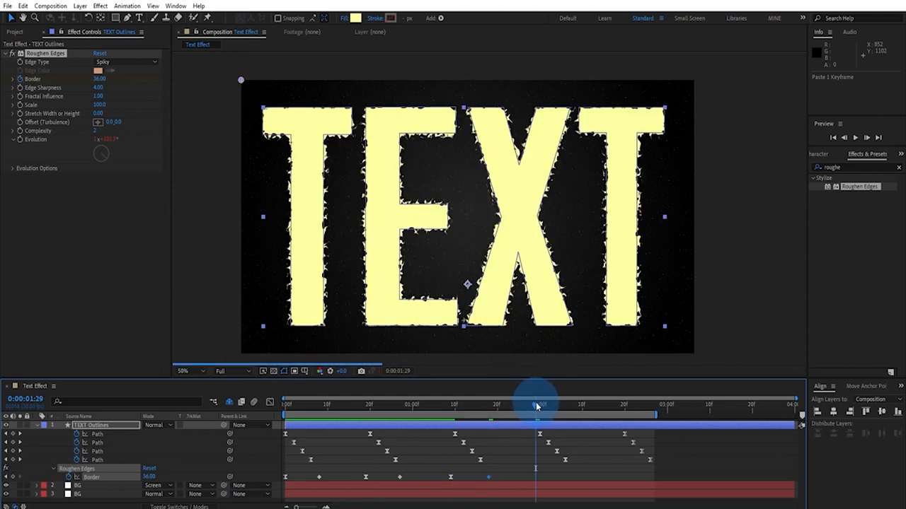
left_click(448, 476)
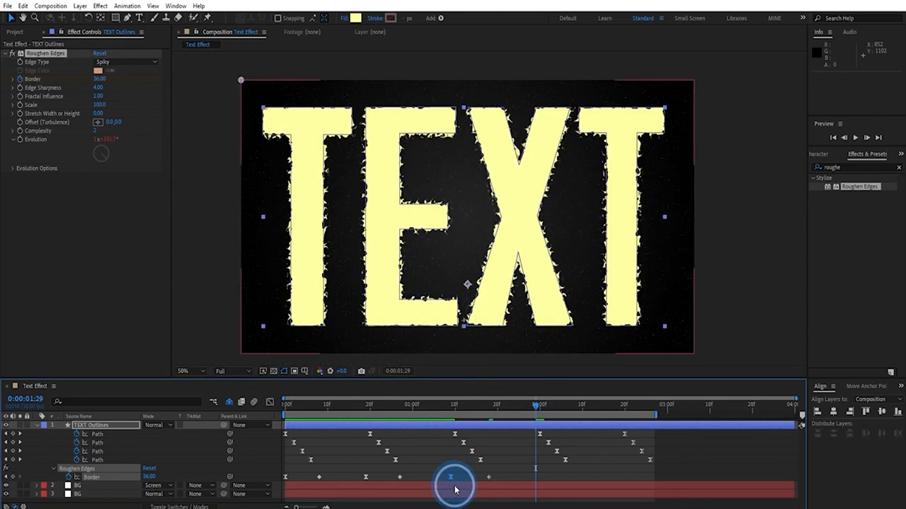
key("ctrl+c")
key("ctrl+v")
Add a Border keyframe of 15 at 0:00:02:02.
left_click_drag(538, 408, 550, 411)
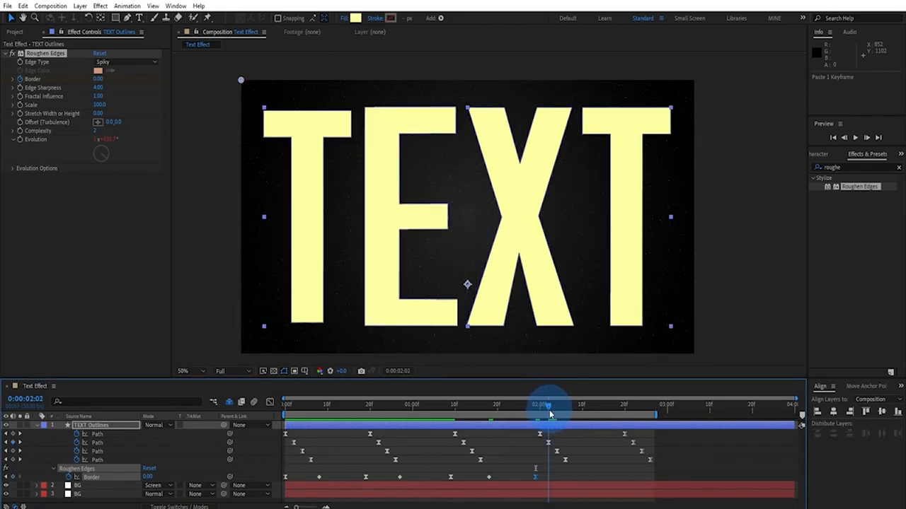
left_click(537, 478)
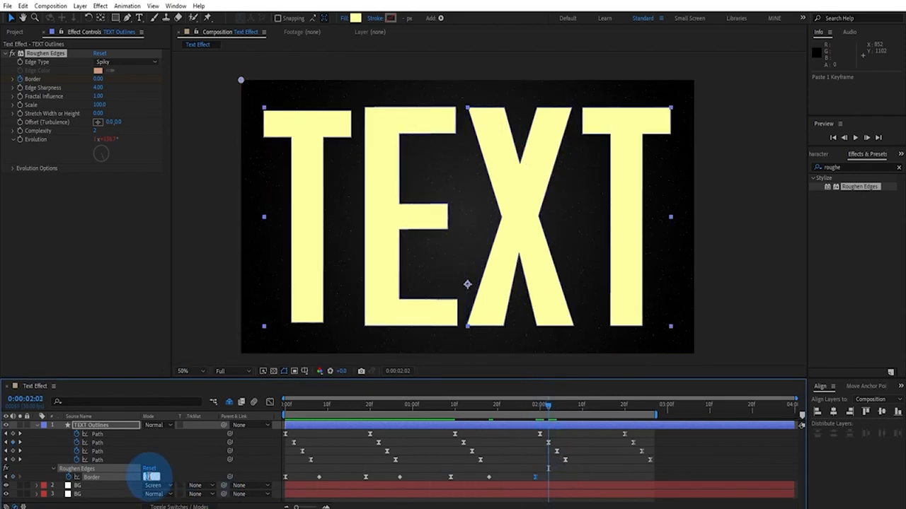
type("15")
key("Return")
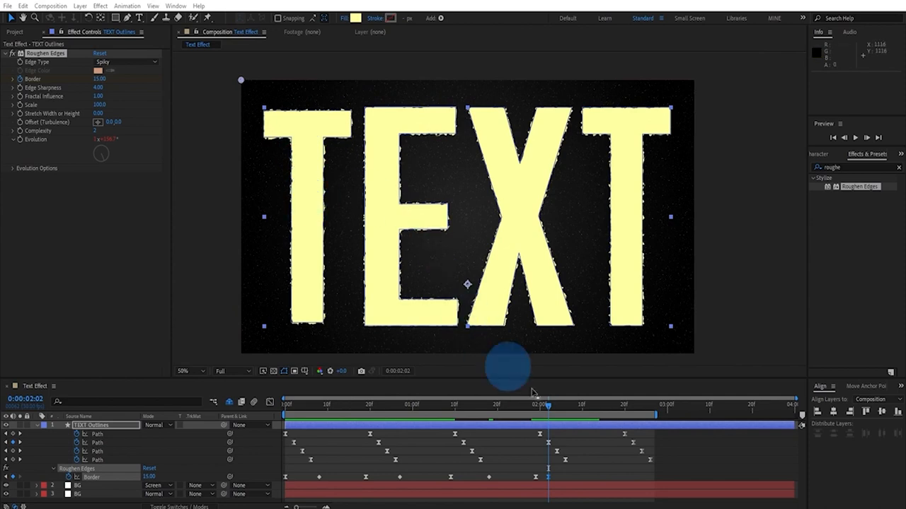
Copy the Border keyframe at 0:00:02:02 and paste it at 0:00:02:13.
left_click_drag(544, 407, 595, 406)
left_click_drag(543, 467, 557, 485)
left_click(548, 477)
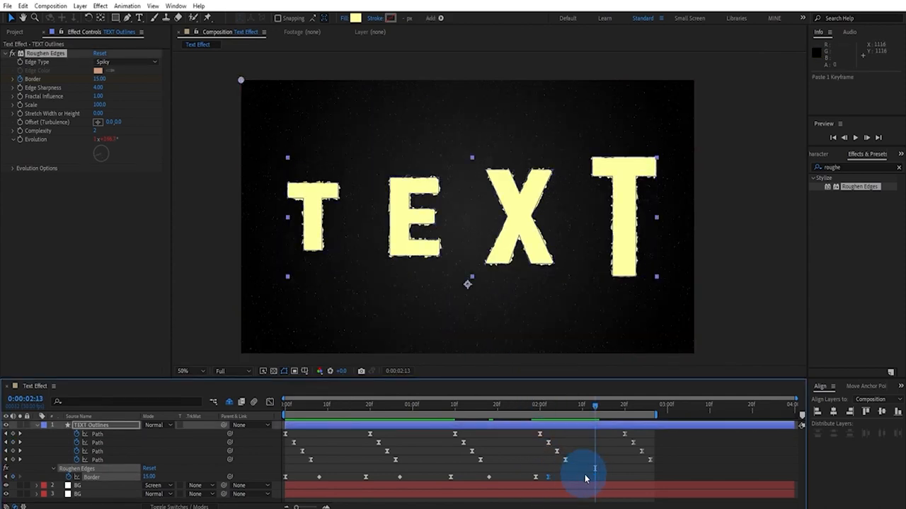
key("ctrl+v")
Add a Border keyframe of 0 at 0:00:02:24 and play back the animation.
left_click(543, 407)
left_click_drag(543, 407, 646, 427)
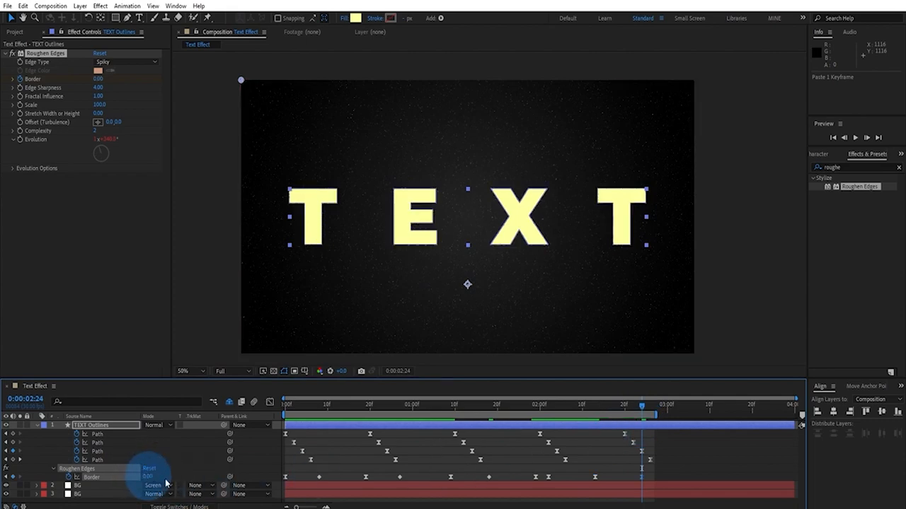
left_click(537, 404)
key("space")
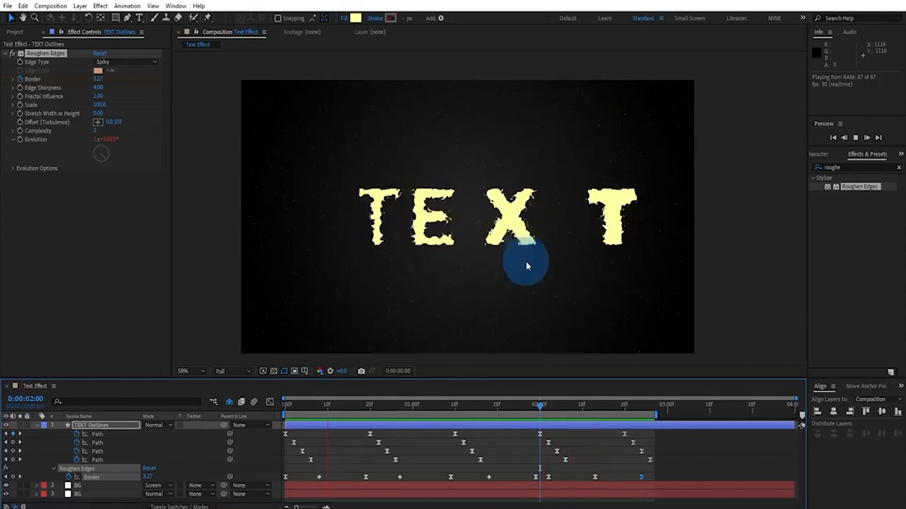
Collapse the TEXT Outlines layer's properties and rename the layer TEXT Yellow.
left_click_drag(335, 410, 324, 409)
left_click(38, 426)
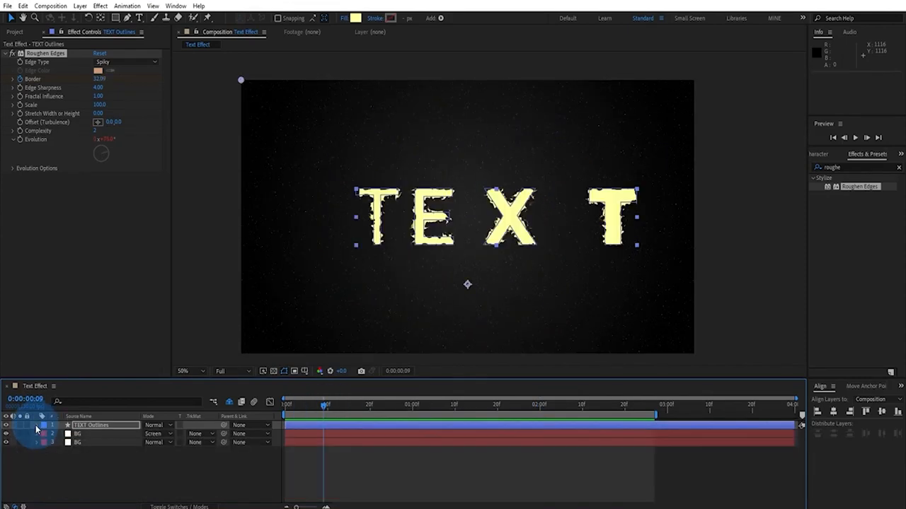
left_click(93, 428)
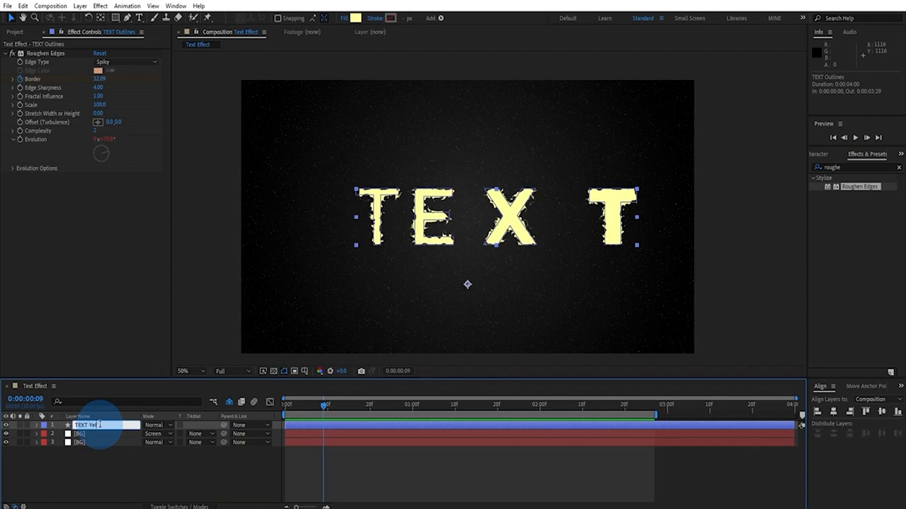
type("llow")
key("Return")
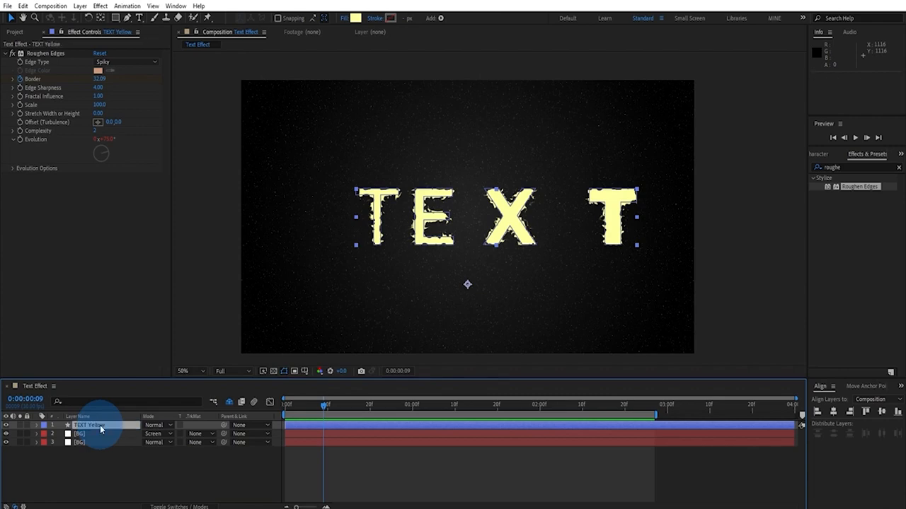
Find the Stylize Glow effect and apply it to the TEXT Yellow layer.
key("ctrl+5")
type("glow")
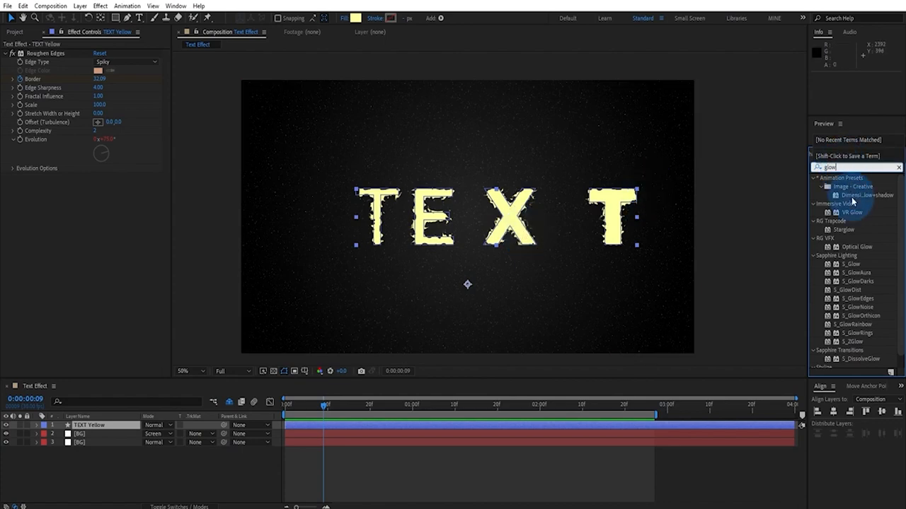
scroll(850, 206, "down", 3)
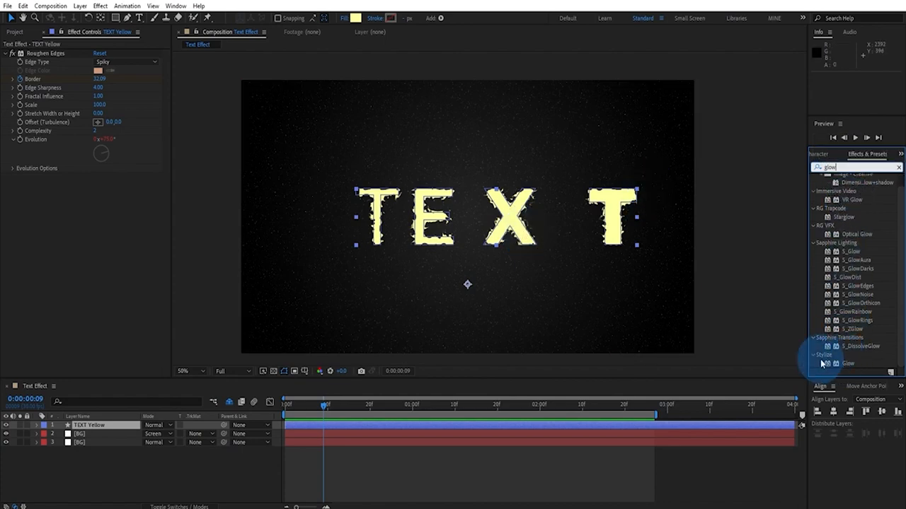
left_click_drag(848, 363, 100, 429)
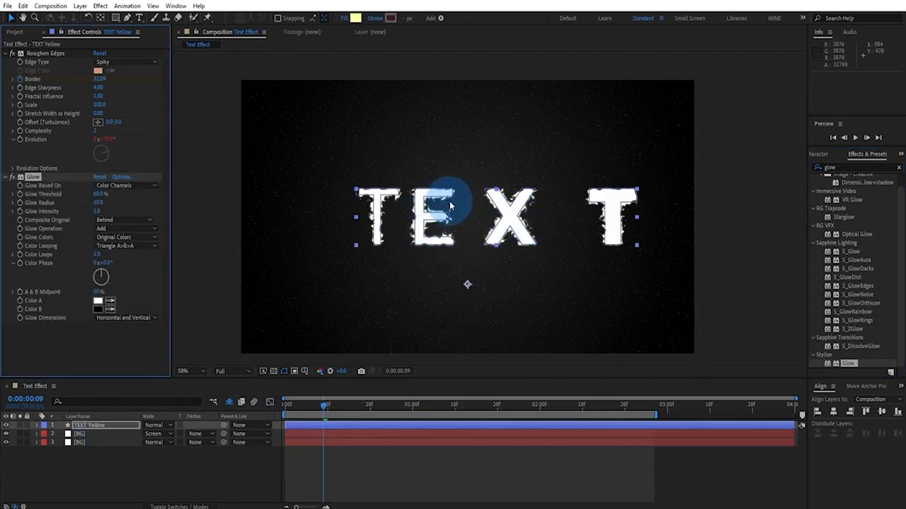
Set the Glow Radius to 32 and the Glow Intensity to 0.6 on TEXT Yellow, and inspect the letter edges up close.
scroll(449, 201, "up", 2)
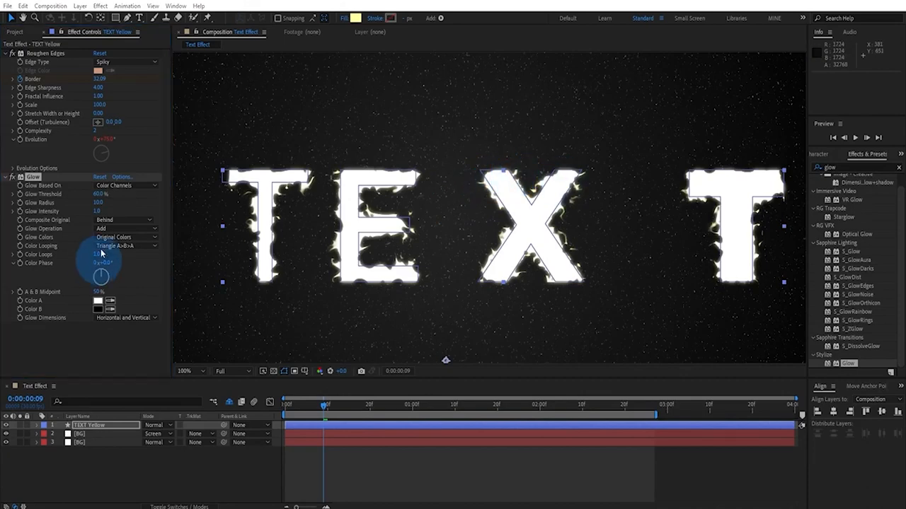
left_click(99, 203)
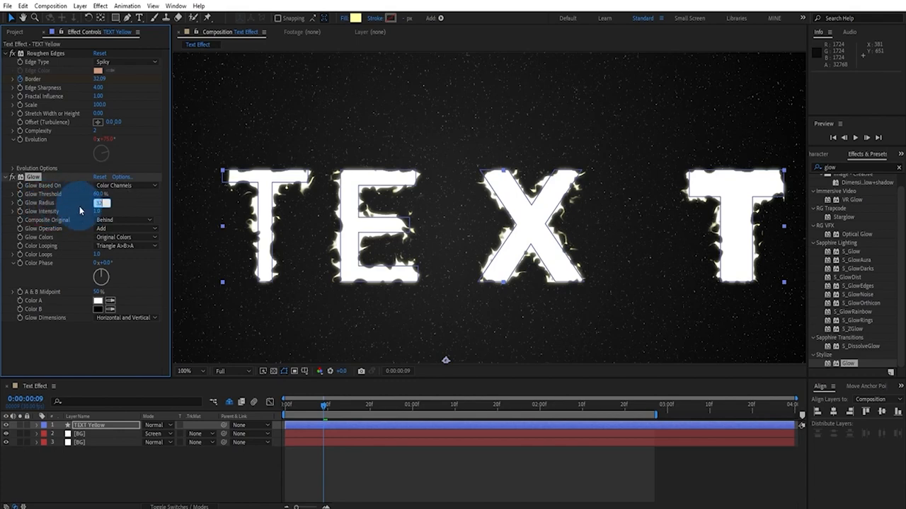
type("32")
key("Return")
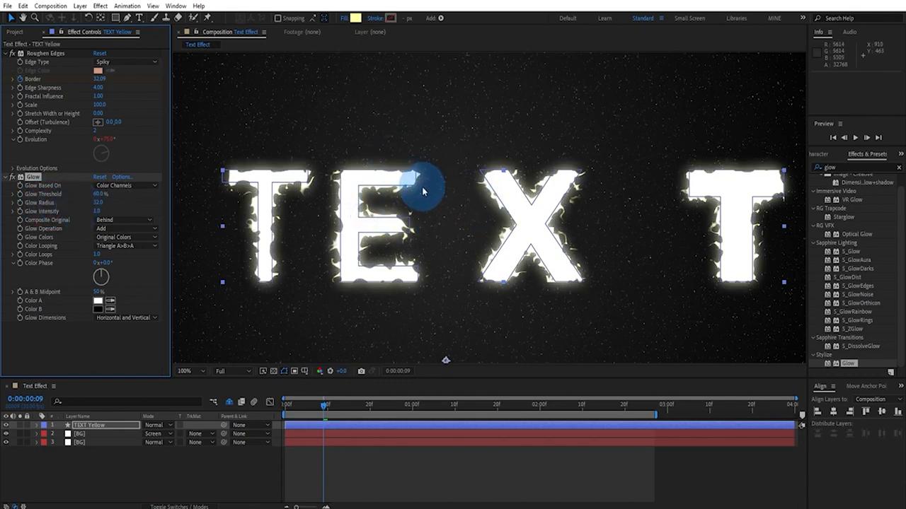
left_click(105, 212)
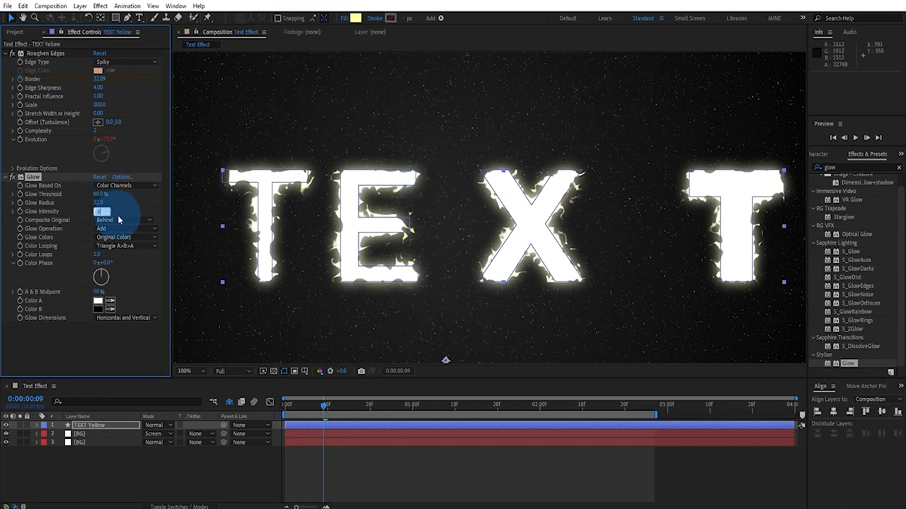
type(".6")
key("Return")
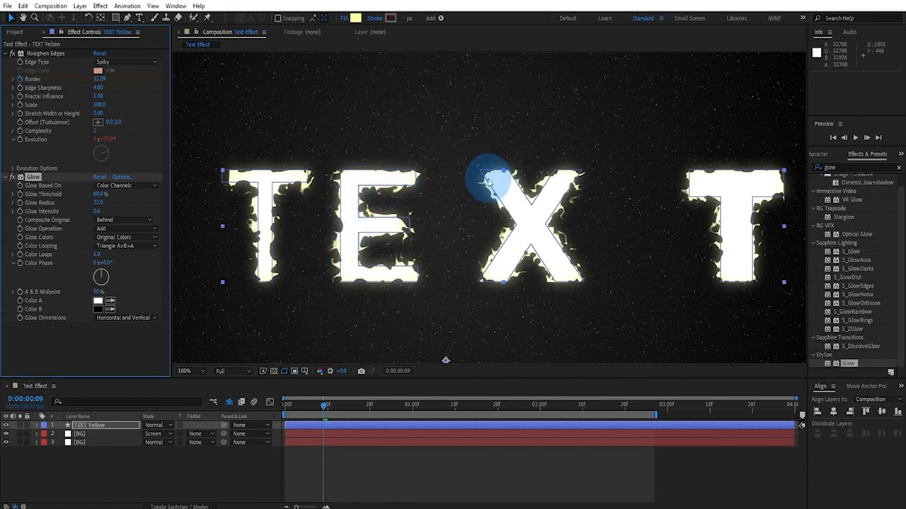
key("period")
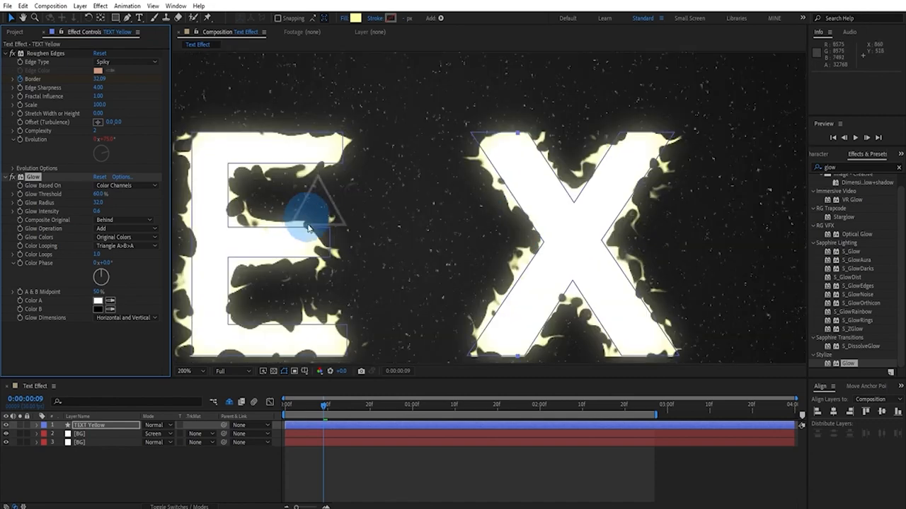
key("comma")
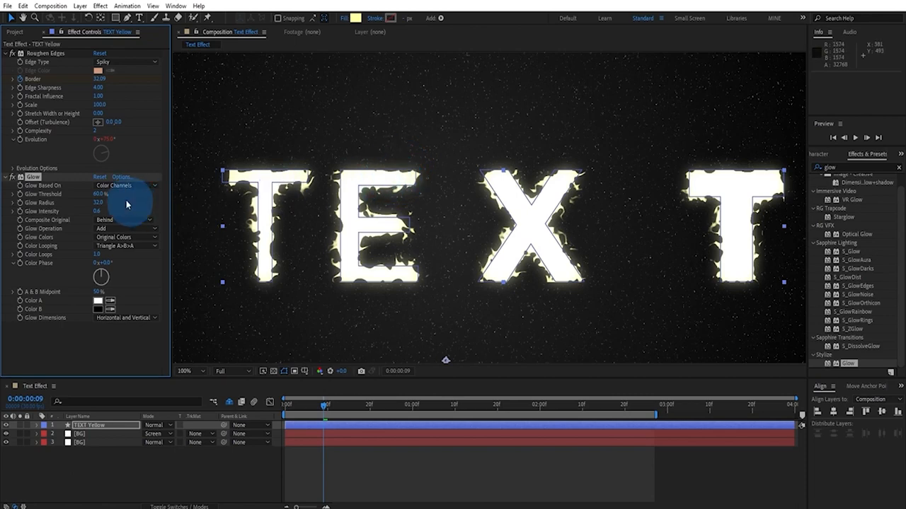
Duplicate the TEXT Yellow layer and name the copy TEXT White.
left_click(83, 426)
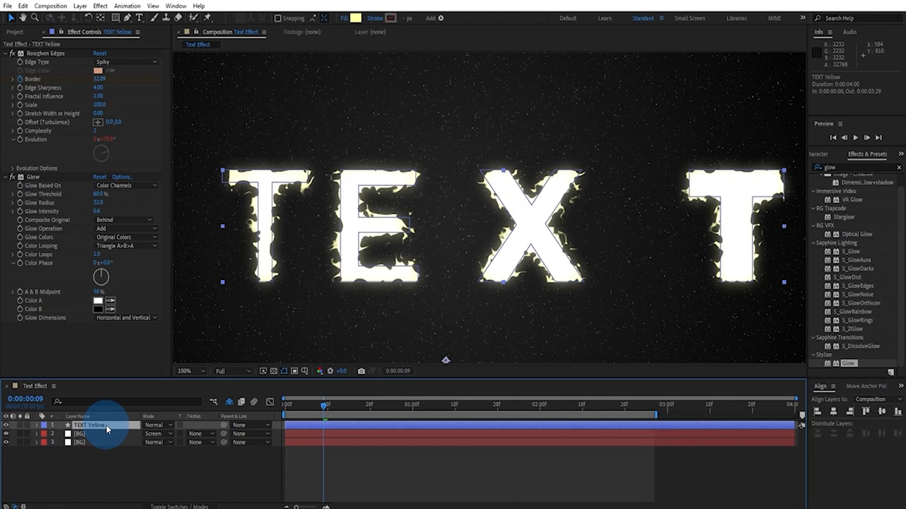
key("ctrl+d")
key("Return")
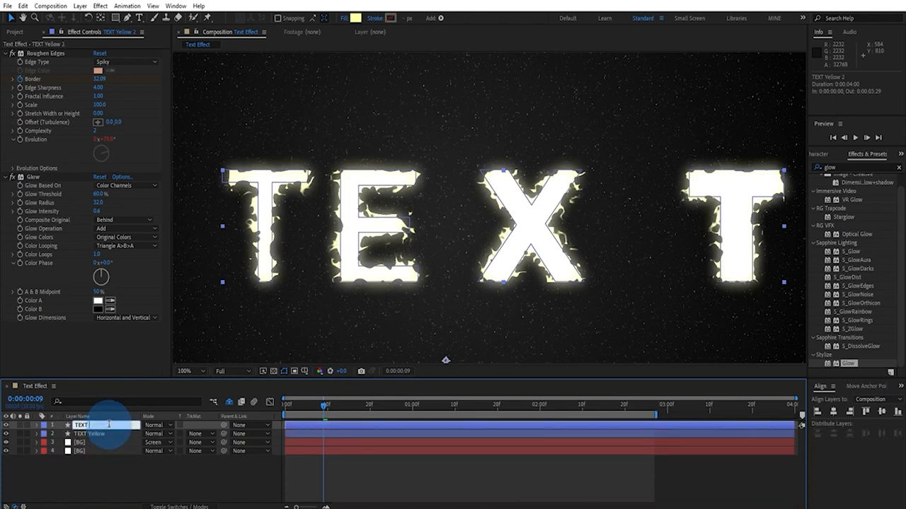
type("TEXT White")
key("Return")
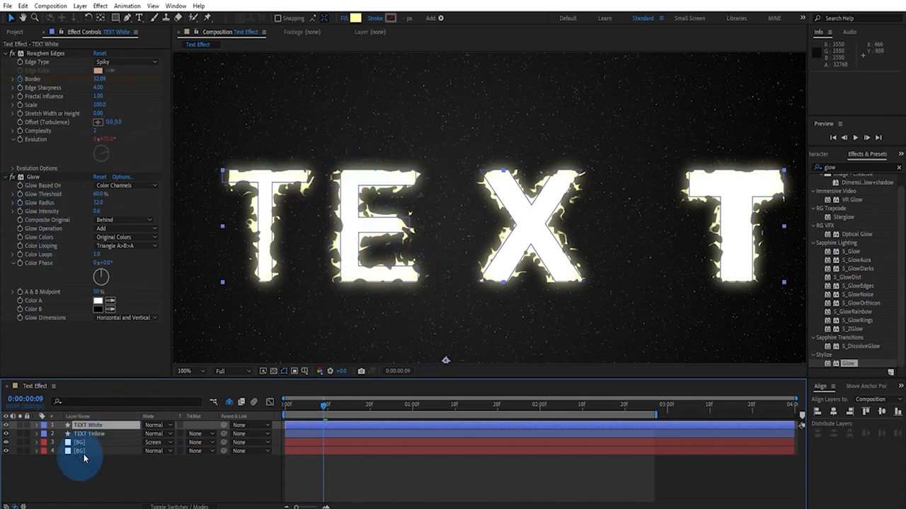
Change the TEXT Yellow layer's fill to a stronger yellow, FFFD52, and remove its Glow effect.
left_click(103, 435)
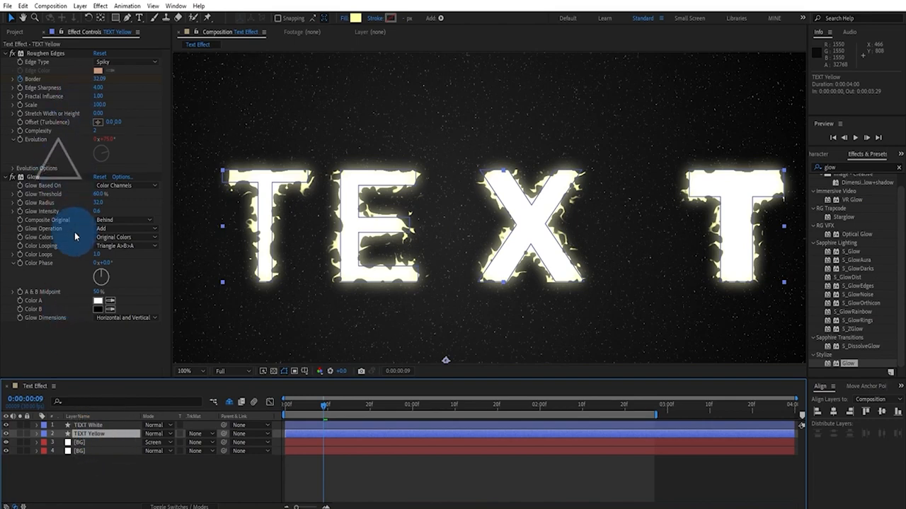
left_click(355, 18)
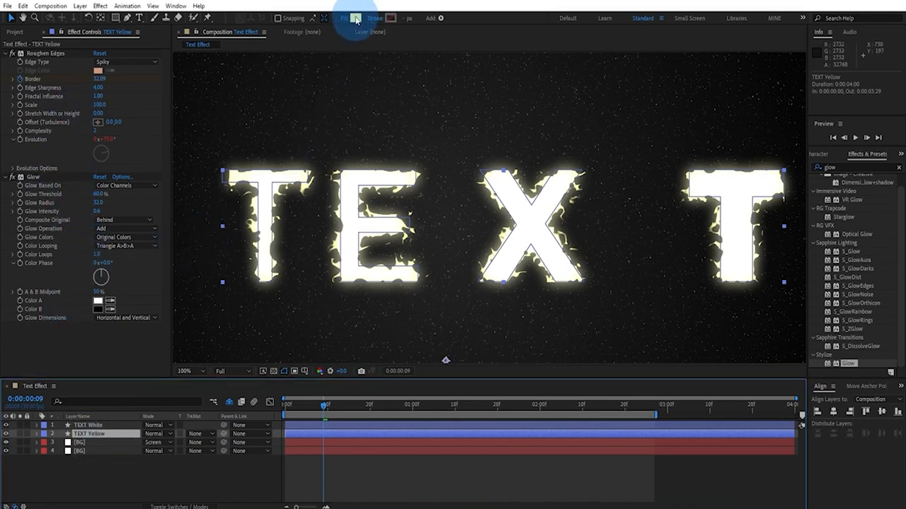
left_click_drag(116, 161, 134, 139)
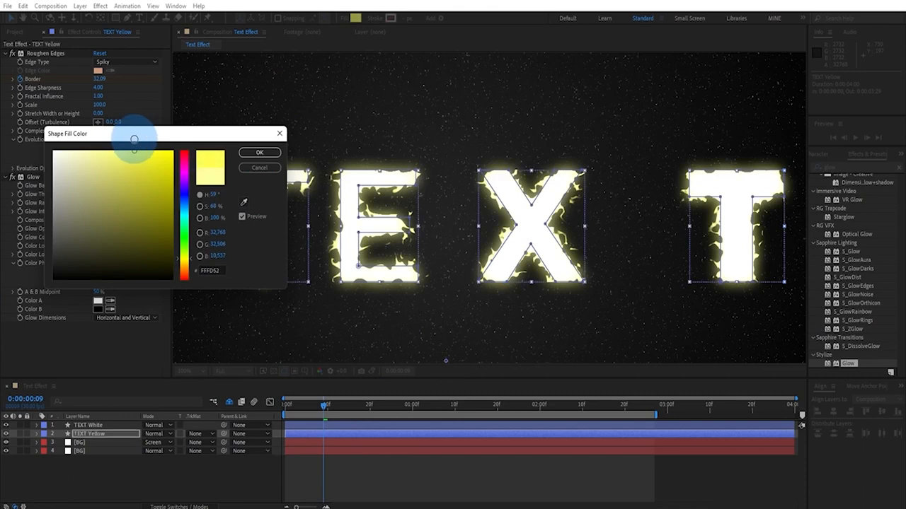
left_click(258, 152)
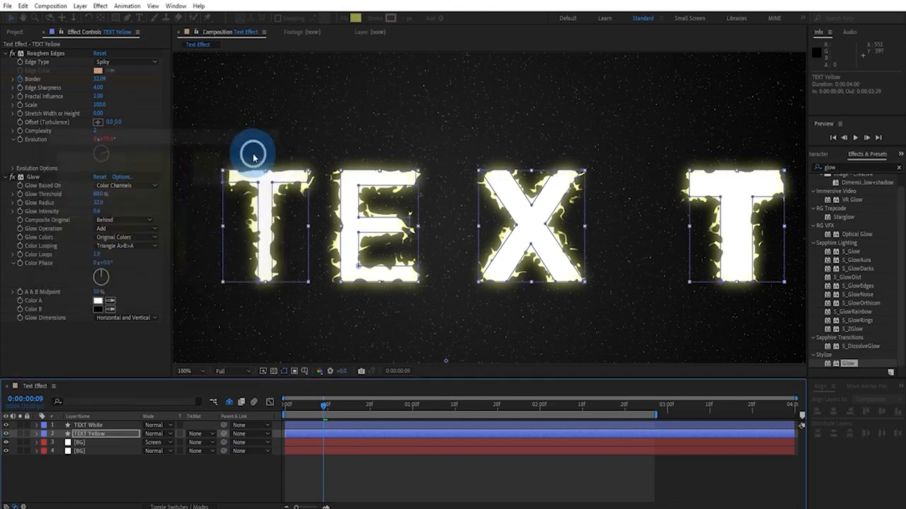
left_click(33, 177)
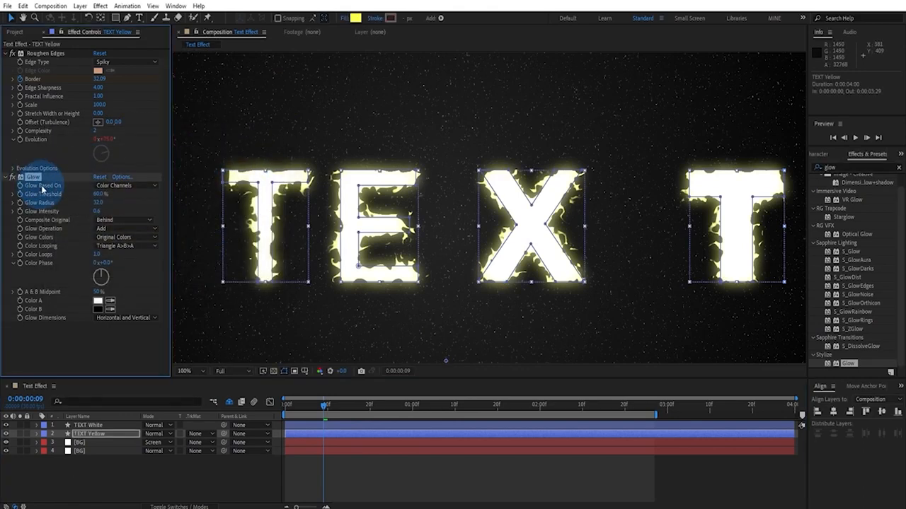
key("Delete")
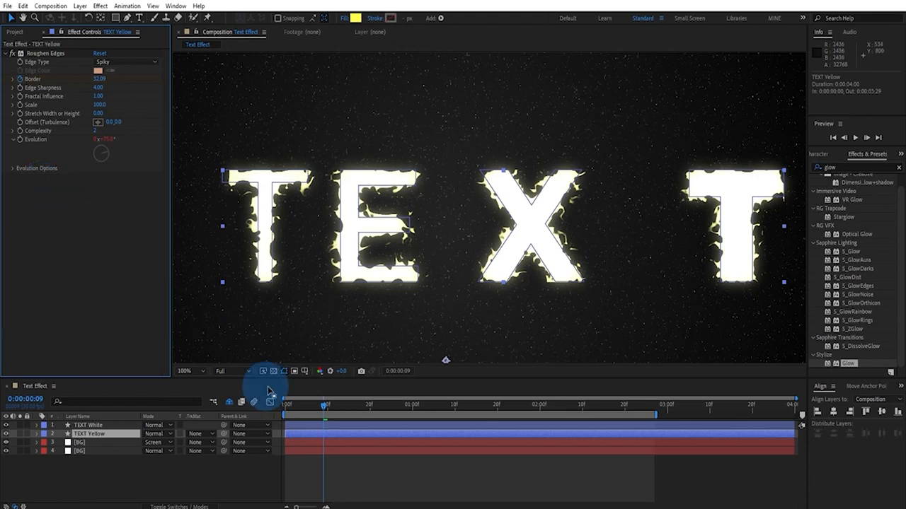
Offset the TEXT Yellow layer two frames so it starts at 0:00:00:02, and preview the trailing colour at 0:00:00:05.
left_click(286, 406)
key("comma")
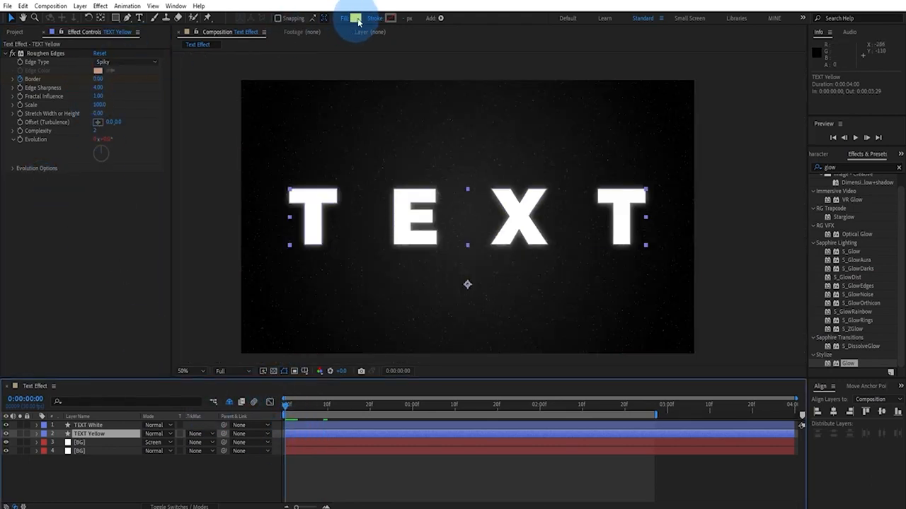
left_click(300, 437)
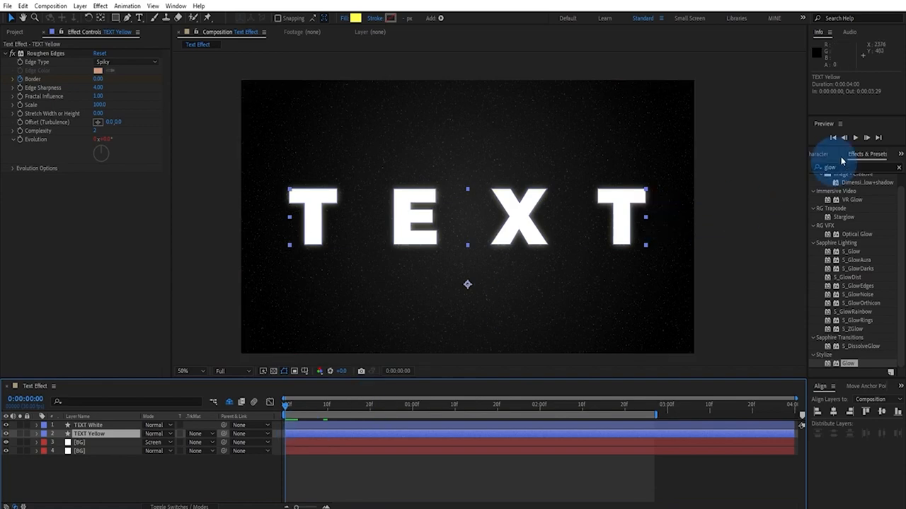
left_click(866, 139)
left_click(866, 138)
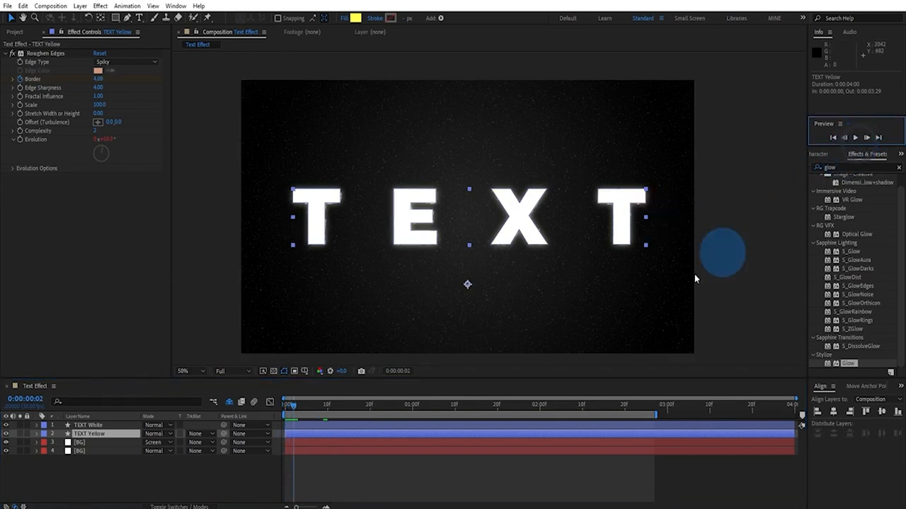
left_click_drag(307, 433, 303, 413)
key("Page_Down")
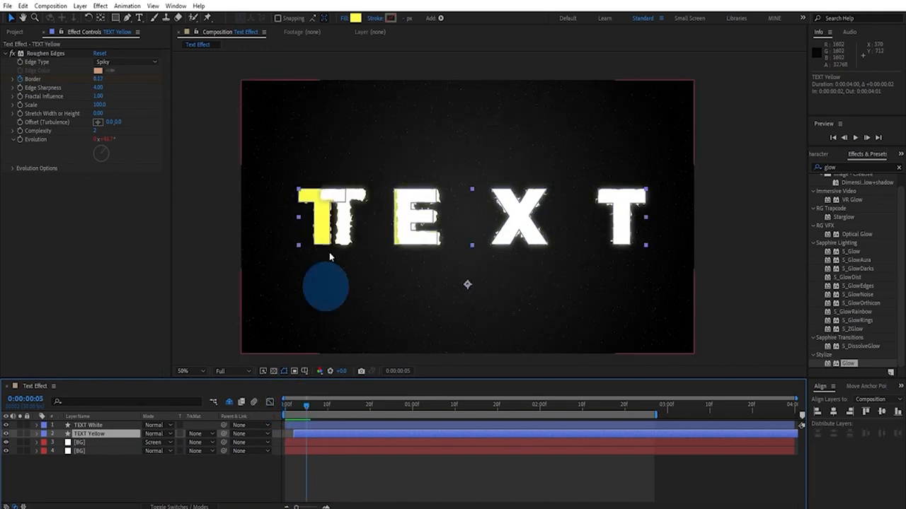
Set the TEXT White layer's blending mode to Screen.
key("period")
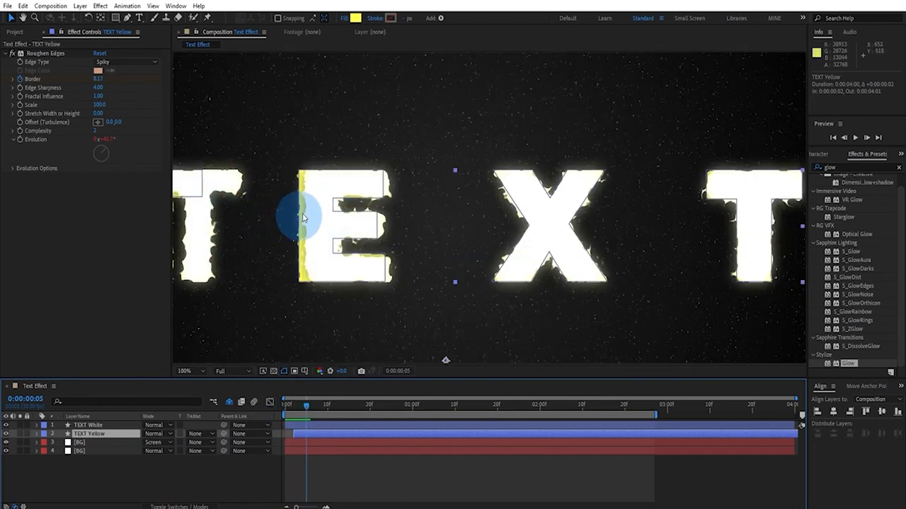
scroll(314, 239, "up", 1)
scroll(319, 233, "down", 1)
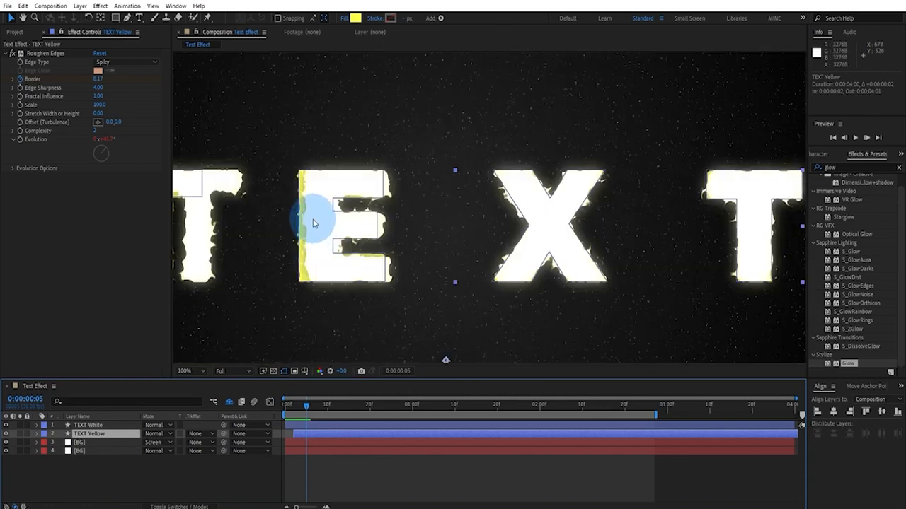
left_click_drag(314, 225, 397, 228)
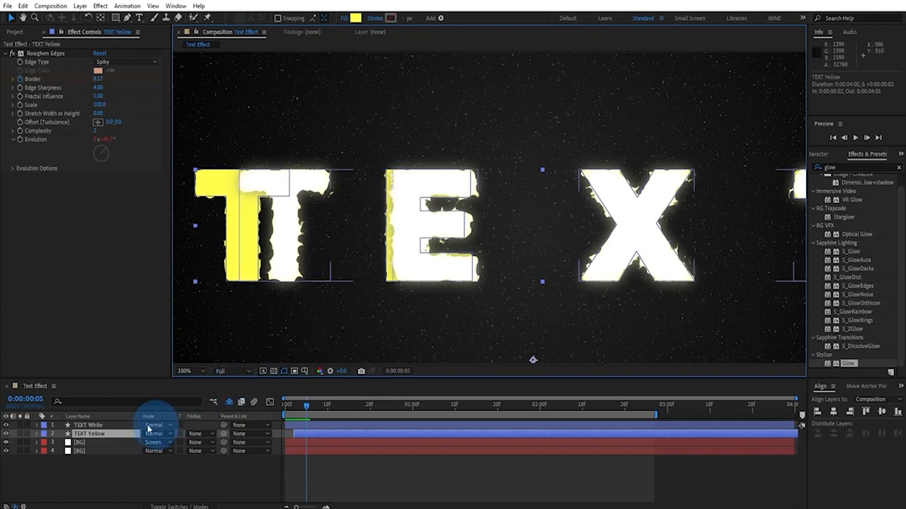
left_click(111, 426)
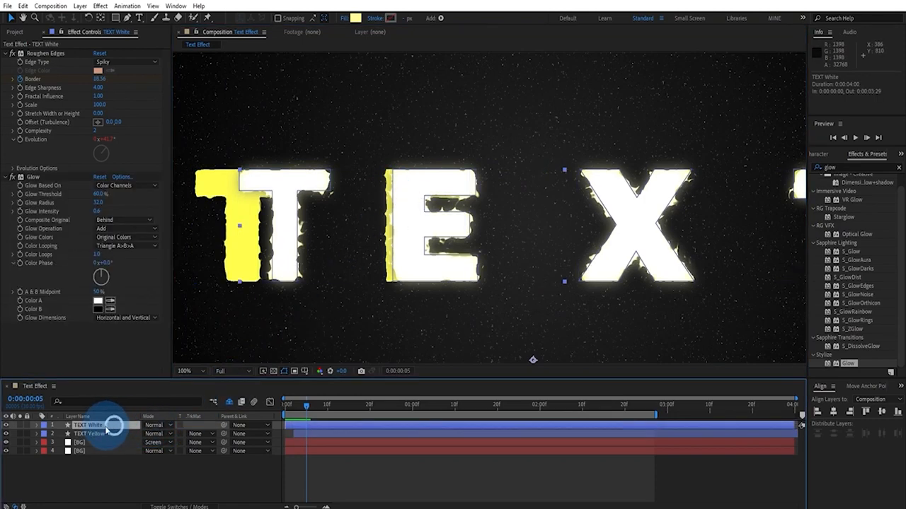
left_click(150, 430)
left_click(183, 192)
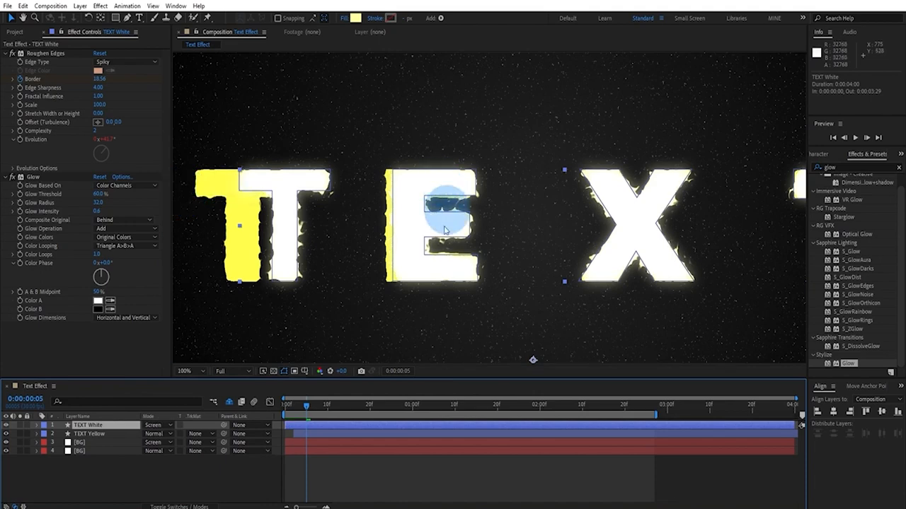
Check the letters at 0:00:00:15 and set the TEXT Yellow layer's fill to a more saturated yellow, about FFFD42.
left_click_drag(290, 406, 349, 410)
left_click(505, 225)
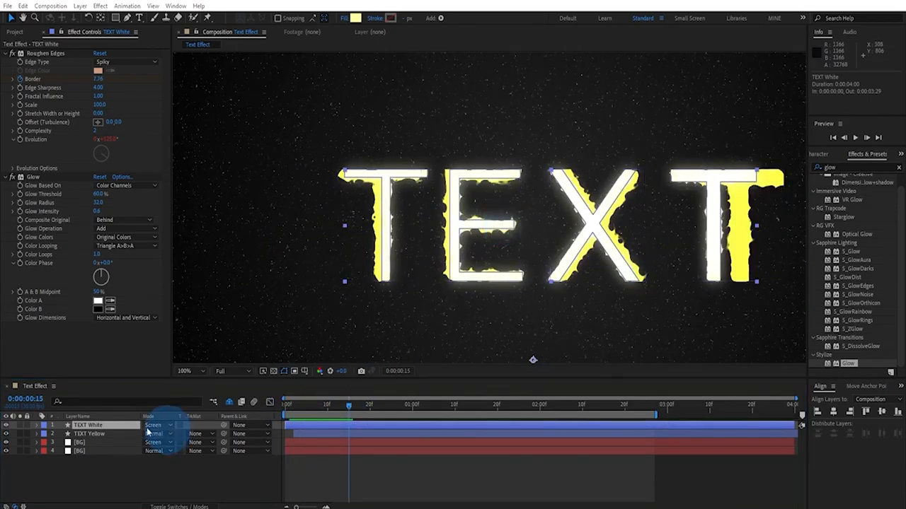
left_click(90, 433)
left_click(355, 19)
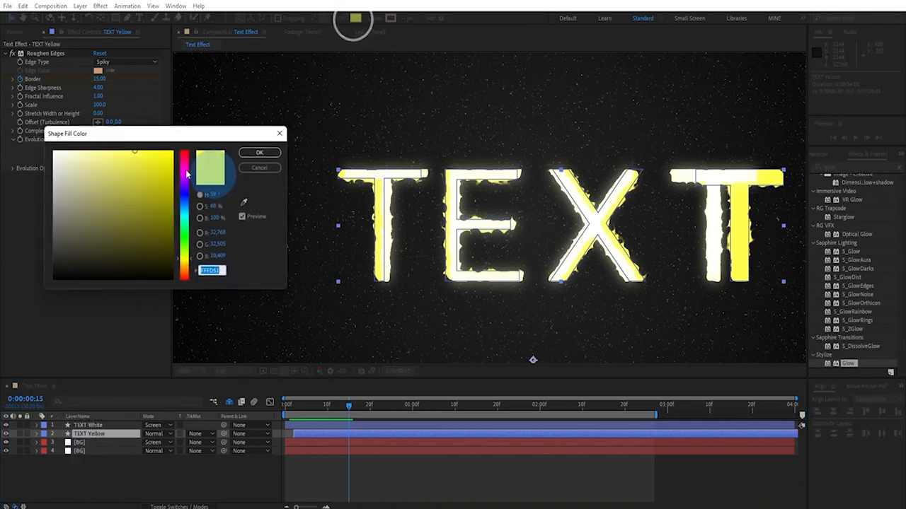
left_click_drag(133, 148, 145, 149)
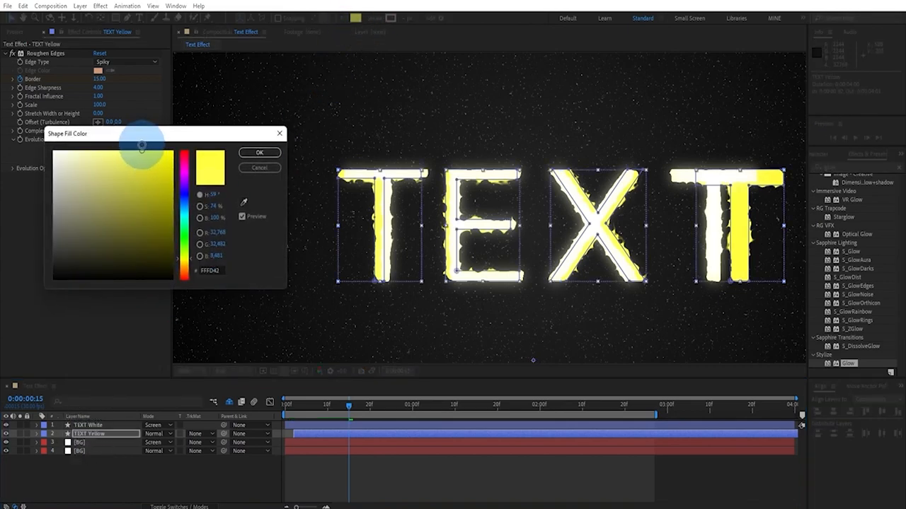
left_click(258, 152)
left_click(330, 434)
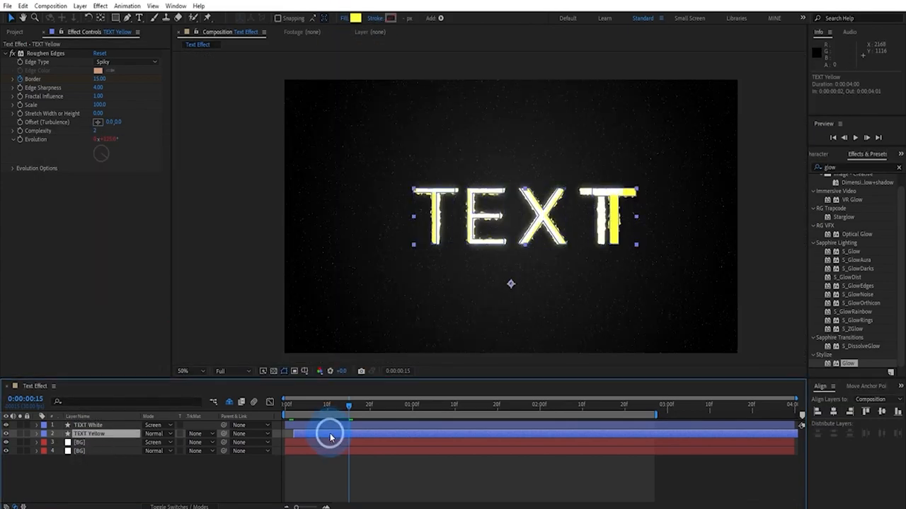
Start keyframing the Roughen Edges Scale of the TEXT Yellow layer at 0:00:01:11, with a value of 100.
key("u")
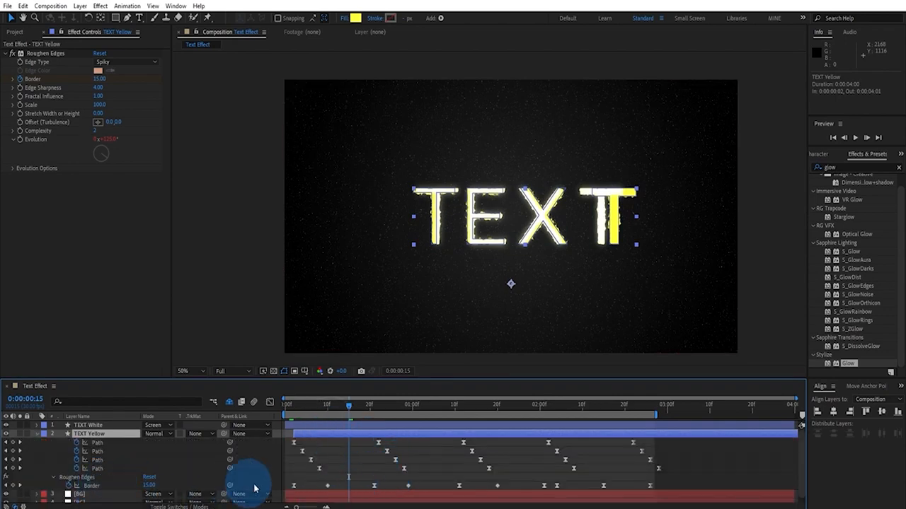
left_click_drag(428, 406, 496, 428)
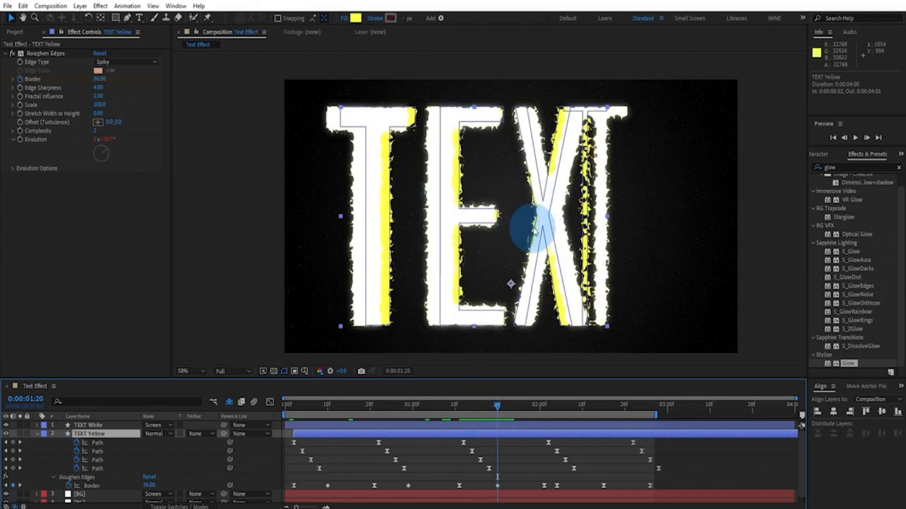
left_click(458, 404)
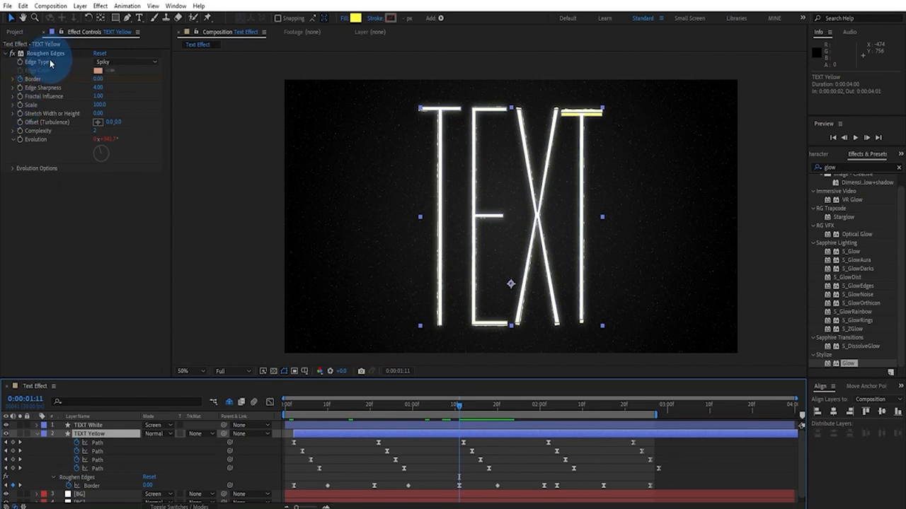
left_click(21, 105)
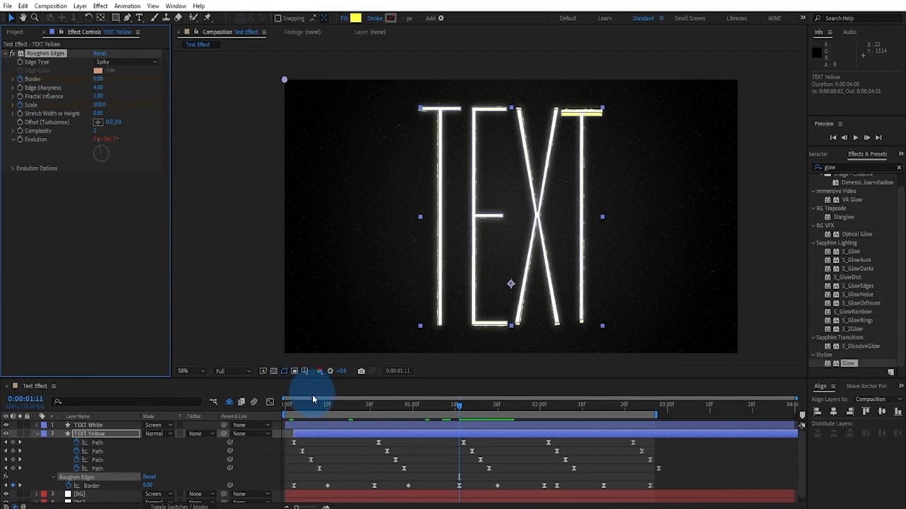
key("u")
key("u")
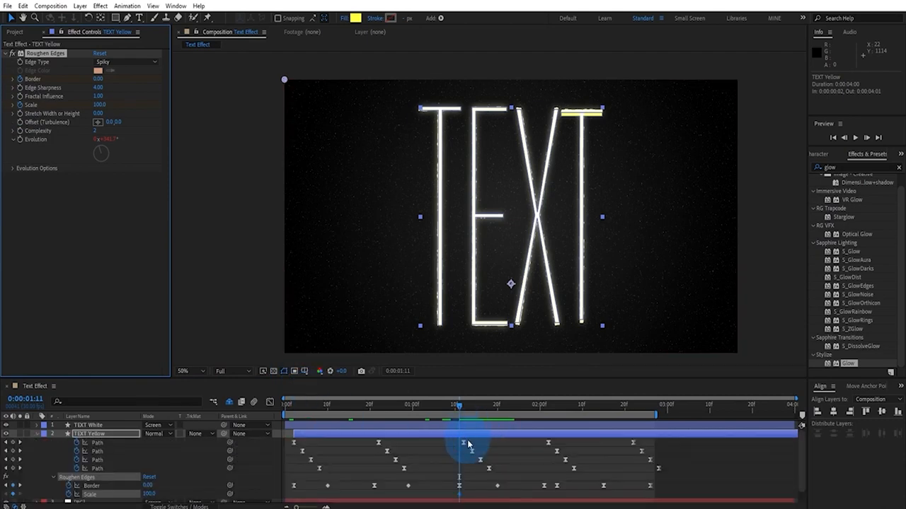
scroll(469, 446, "down", 2)
left_click_drag(454, 478, 469, 485)
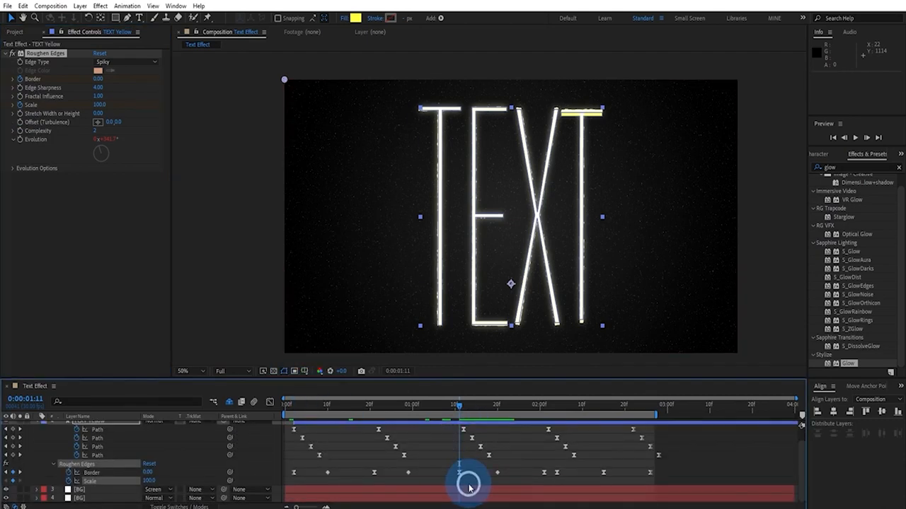
Keyframe the TEXT Yellow layer's Roughen Edges Scale at 250 at 0:00:01:20, in line with the existing Border keyframe.
left_click_drag(483, 411, 498, 411)
left_click(497, 472)
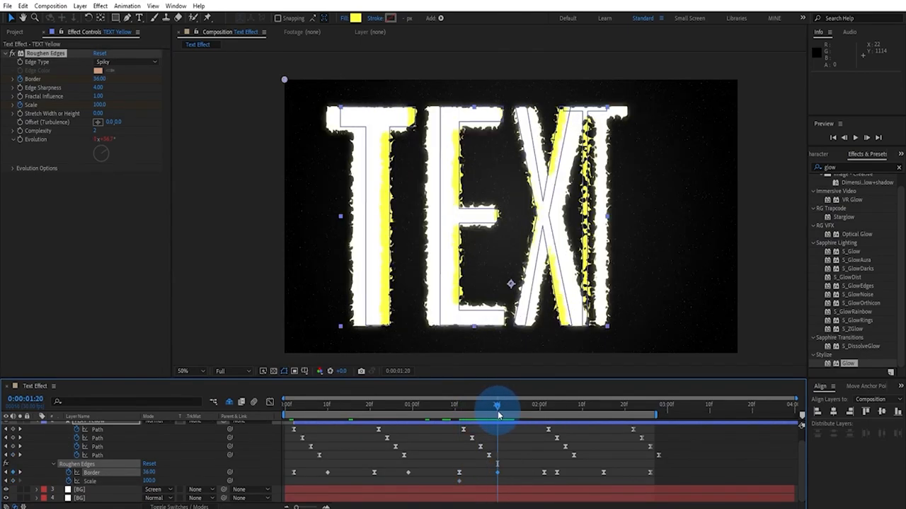
left_click(99, 106)
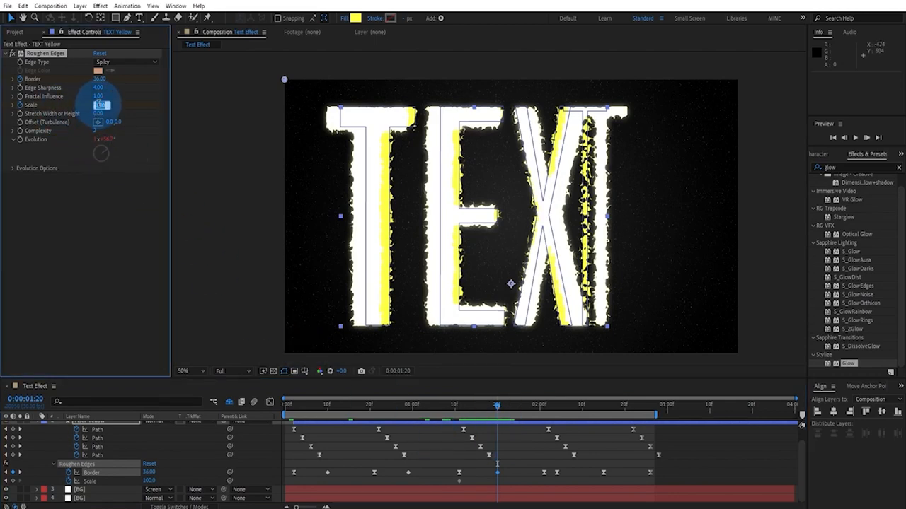
left_click(112, 139)
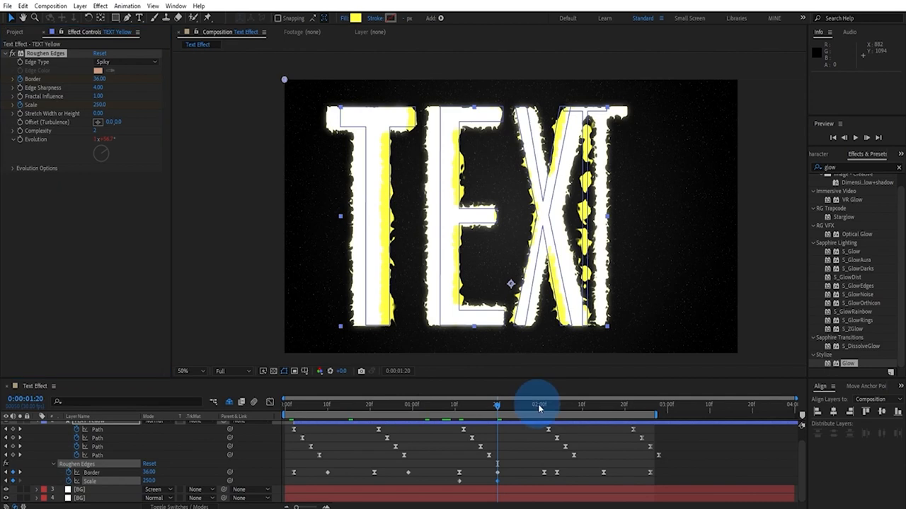
Keyframe TEXT Yellow's Roughen Edges Scale at 100 at 0:00:02:01 and copy that keyframe to 0:00:02:04.
left_click(540, 405)
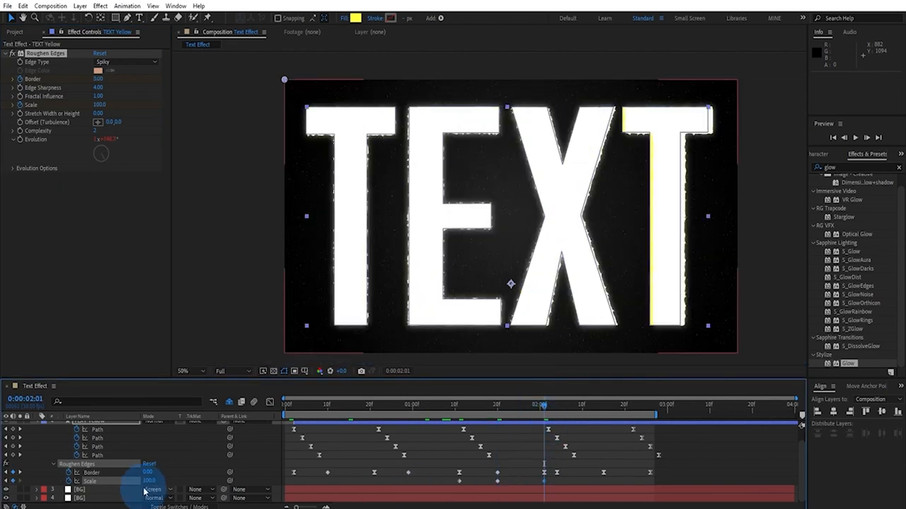
left_click(556, 406)
left_click(548, 486)
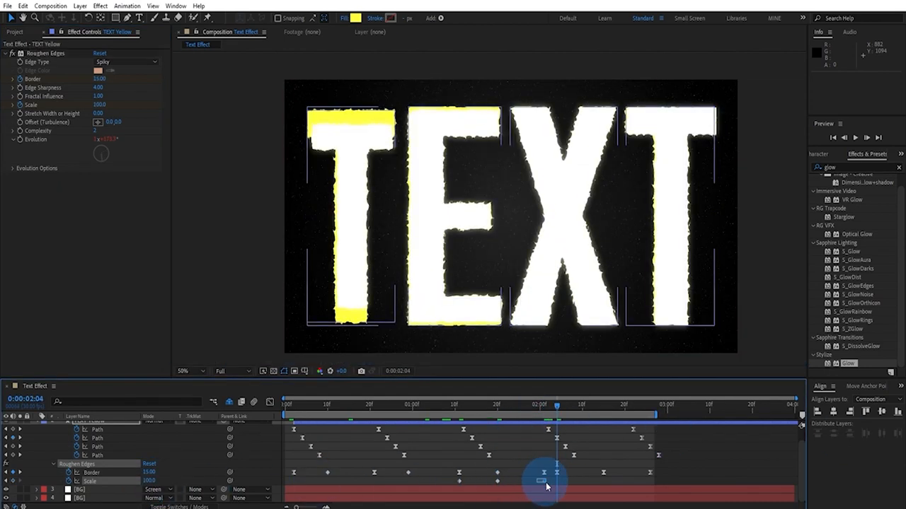
left_click(545, 483)
key("ctrl+c")
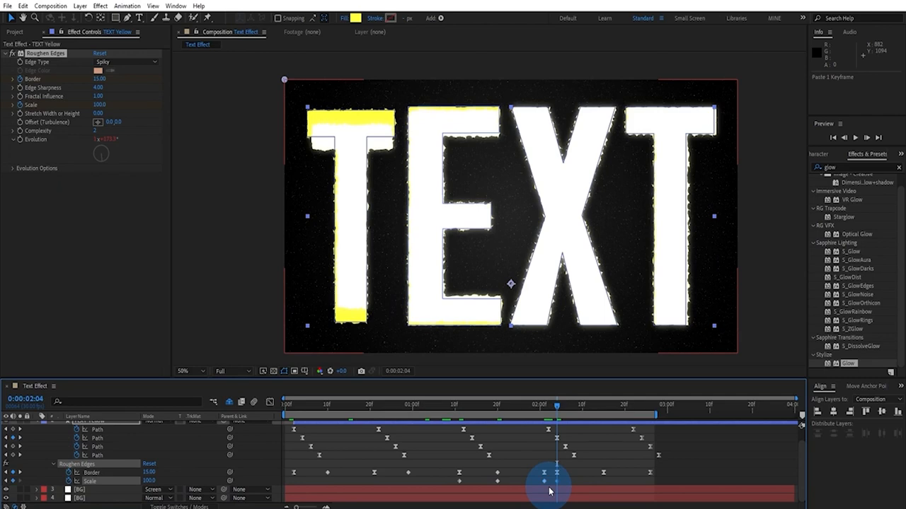
At 0:00:02:15, set the TEXT Yellow layer's Roughen Edges Scale to 250 and its Border to 50.
left_click(603, 406)
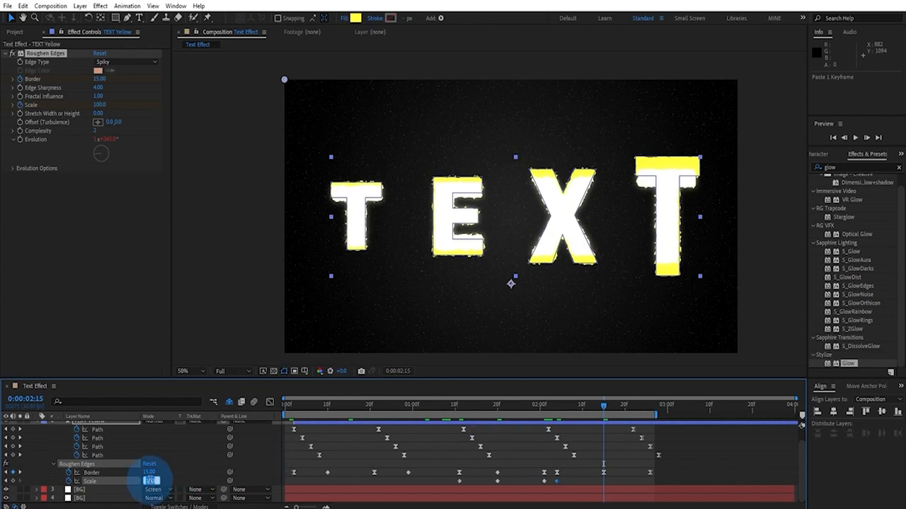
type("50")
key("Return")
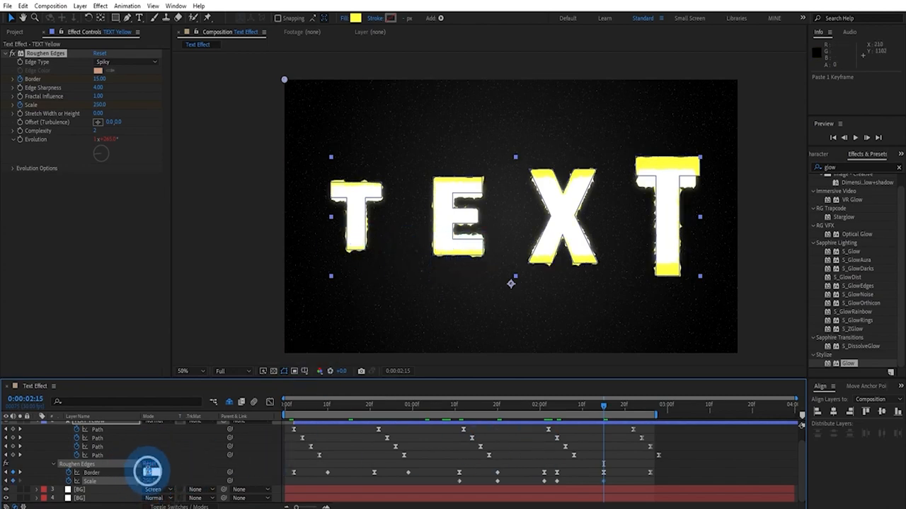
left_click(148, 472)
type("50")
key("Return")
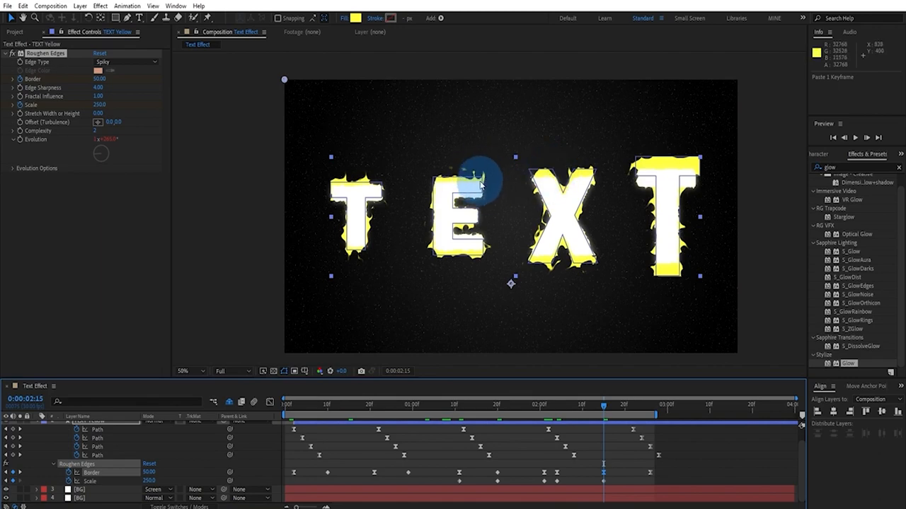
Set the TEXT Yellow layer's Roughen Edges Border keyframe at 0:00:02:04 to 25, after trying 50.
left_click(604, 409)
left_click_drag(606, 415, 559, 407)
left_click(558, 472)
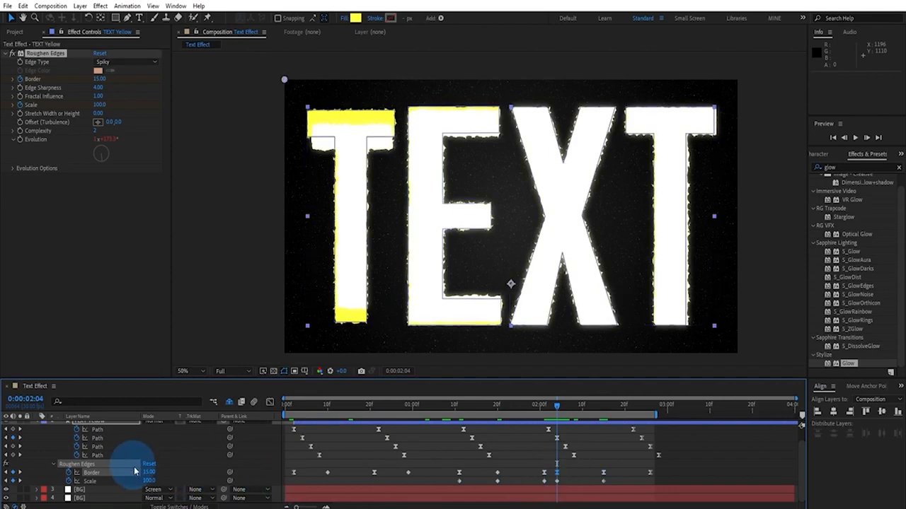
left_click(148, 472)
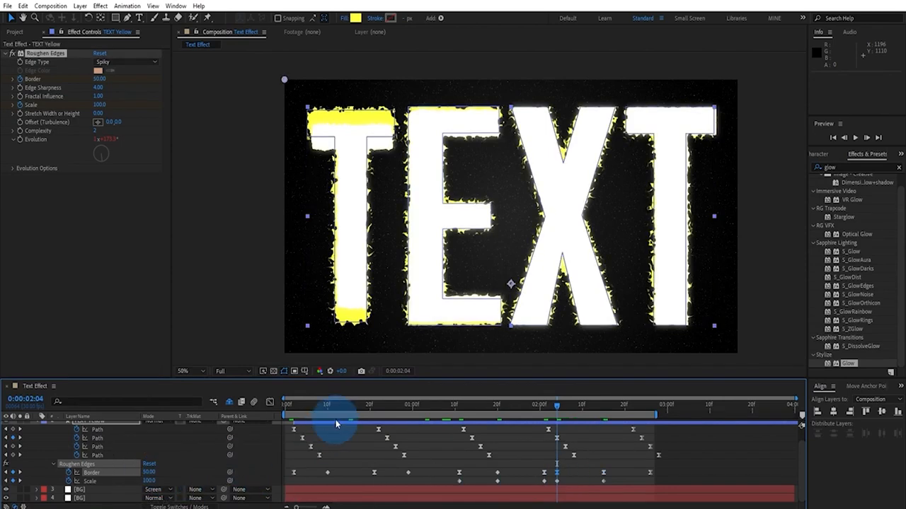
left_click(145, 472)
type("25")
key("Return")
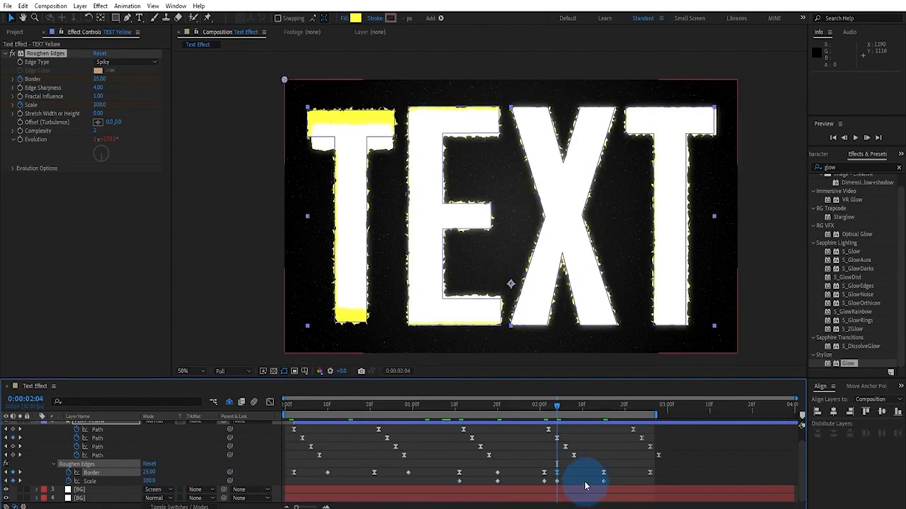
Keyframe TEXT Yellow's Roughen Edges Scale at 50 at 0:00:02:26 and preview the animation from near the start.
left_click(543, 407)
left_click_drag(543, 408, 650, 429)
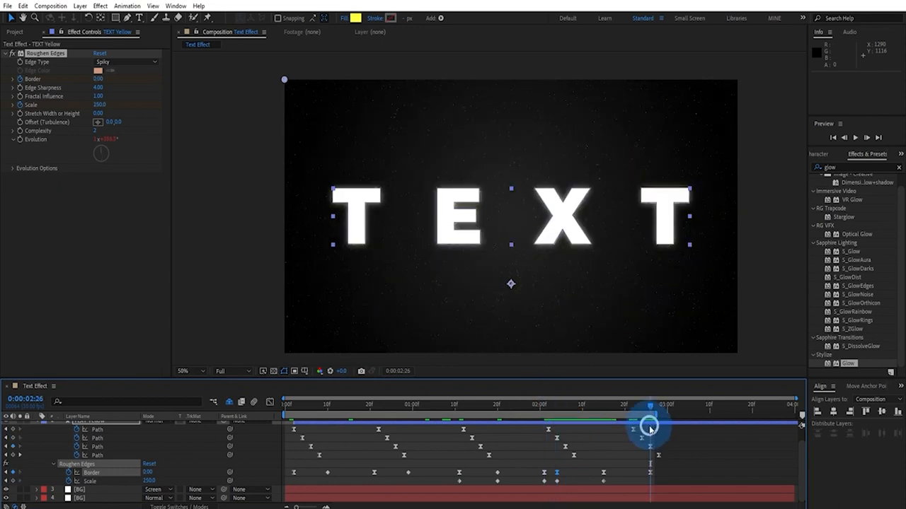
left_click(147, 482)
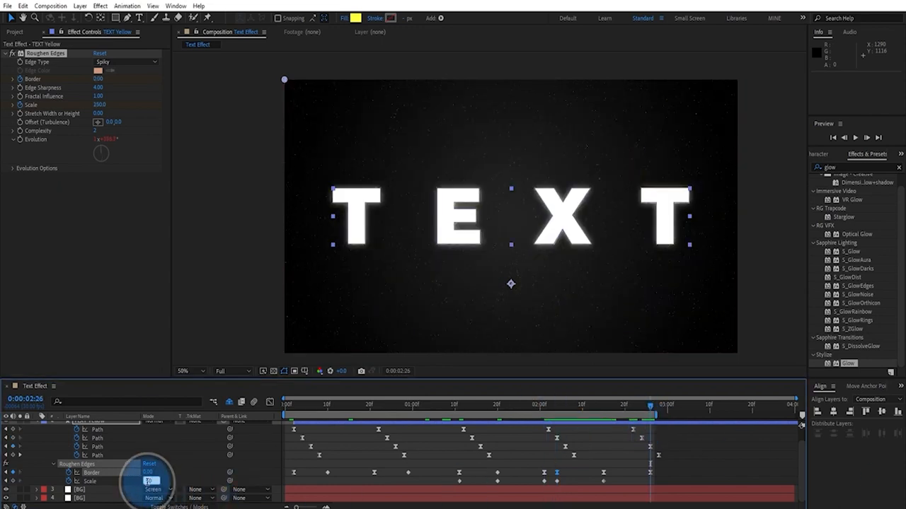
type("50")
key("Return")
left_click_drag(649, 408, 281, 429)
left_click_drag(292, 429, 312, 430)
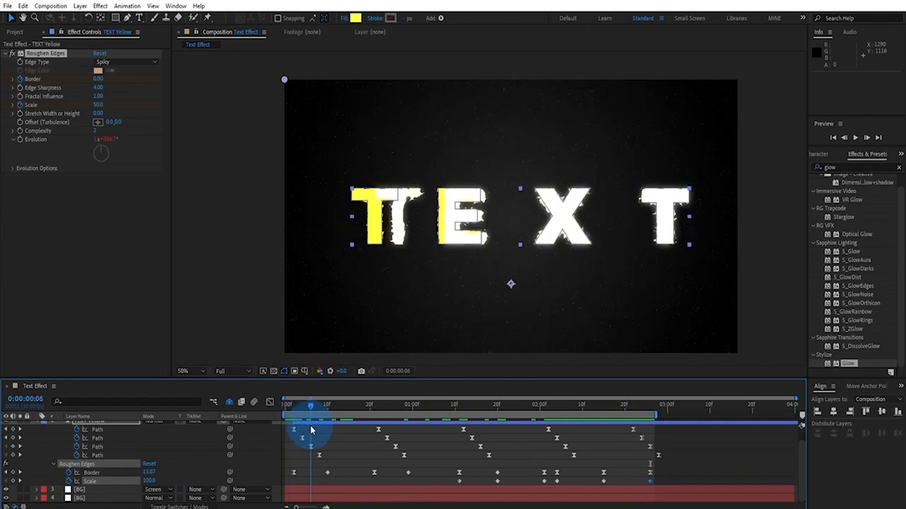
key("space")
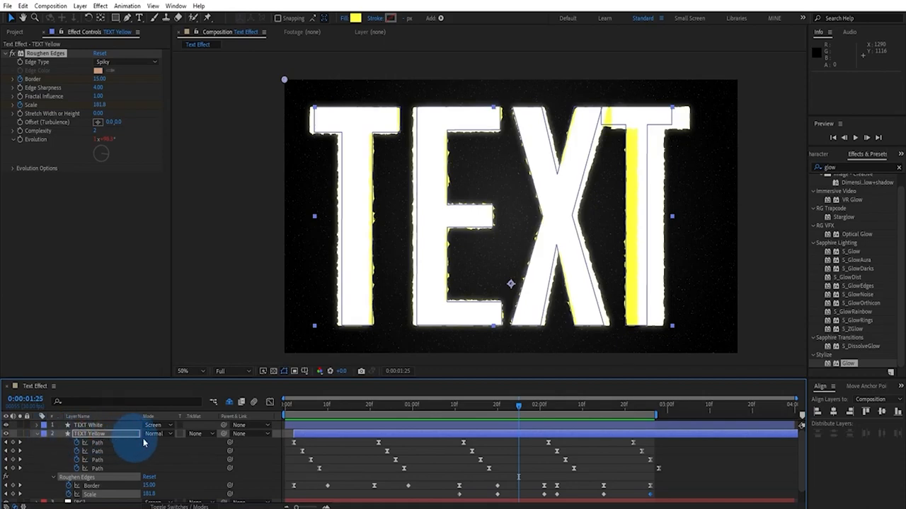
Duplicate the TEXT Yellow layer, place the copy directly beneath it, and rename the copy TEXT Red.
left_click(38, 435)
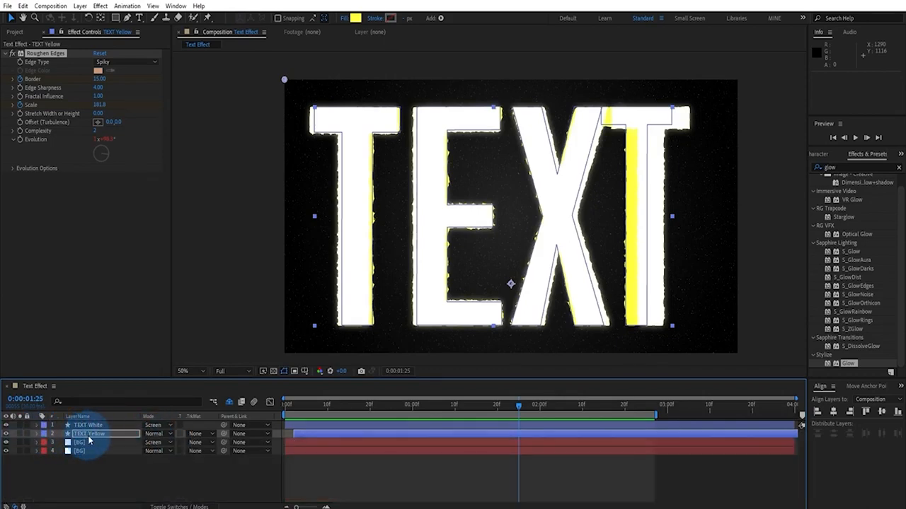
key("ctrl+d")
left_click_drag(92, 434, 101, 450)
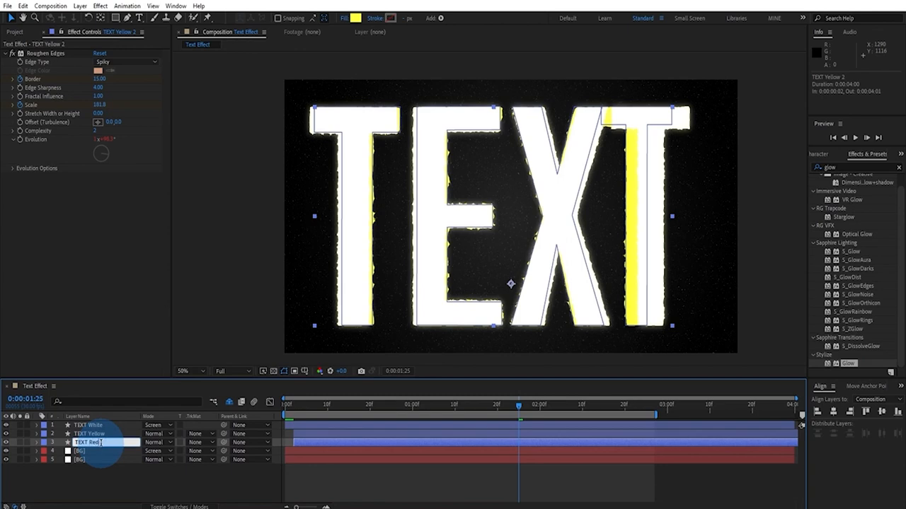
key("Return")
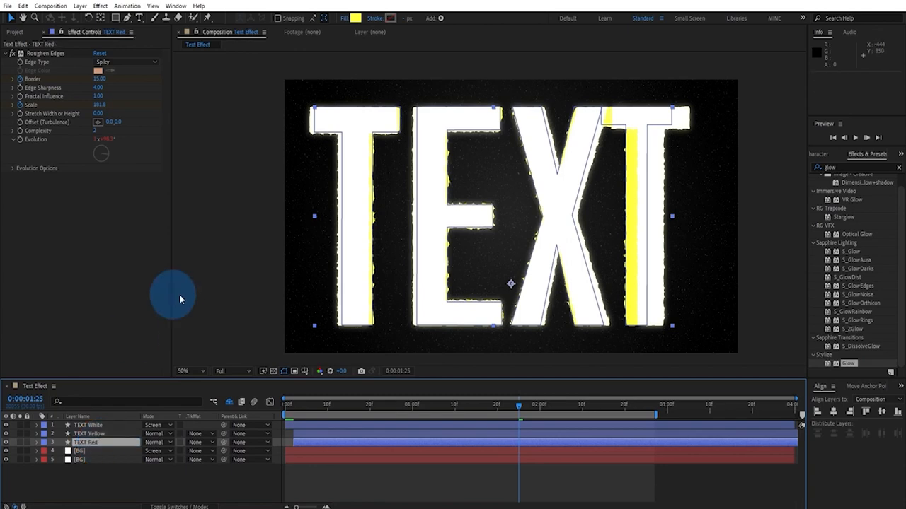
Change the TEXT Red layer's fill to a bright orange-red, about FF4216.
left_click(355, 18)
left_click_drag(181, 252, 188, 279)
left_click(163, 154)
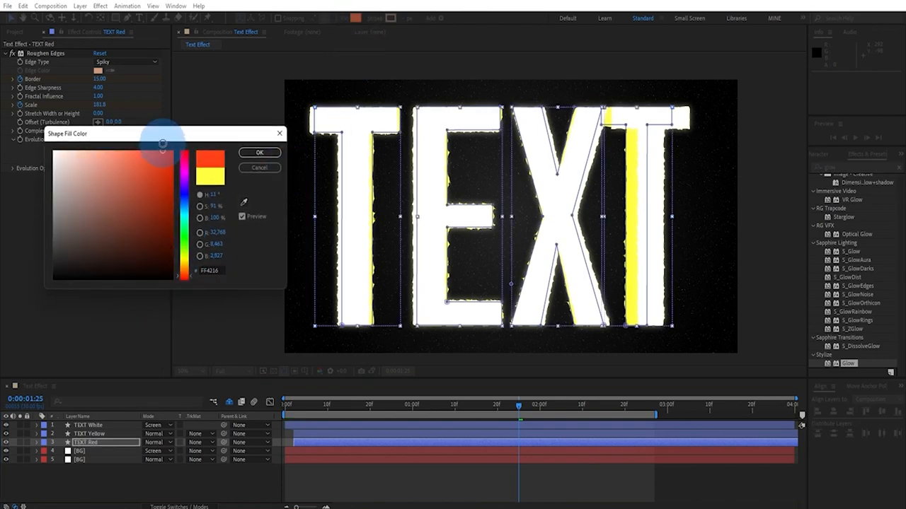
left_click(259, 153)
Offset the TEXT Red layer two frames so it starts at 0:00:00:04, and preview the trailing colours around 0:00:02:07.
left_click(293, 405)
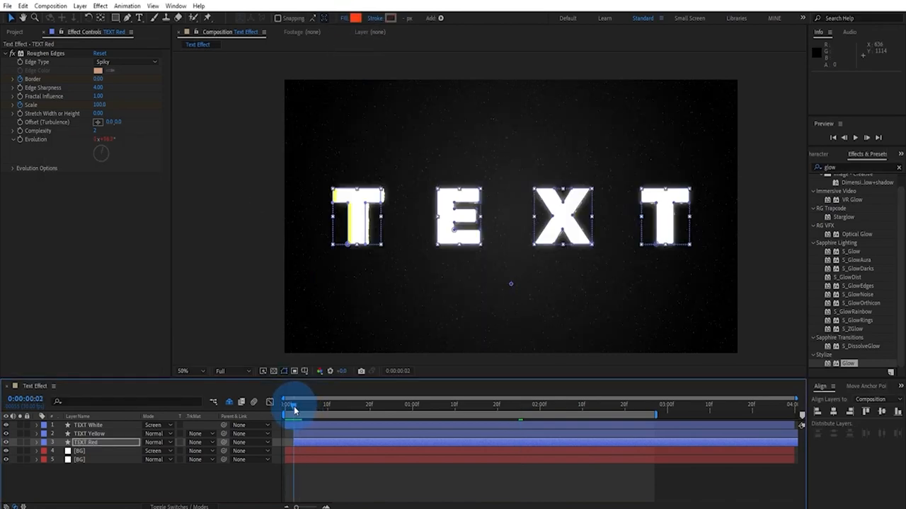
key("Page_Down")
key("Page_Down")
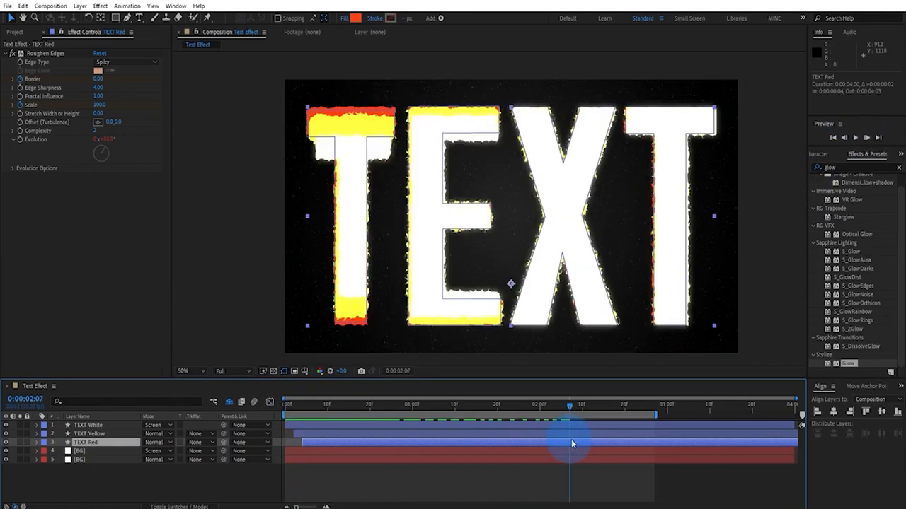
mouse_move(572, 442)
left_mouse_down()
mouse_move(650, 449)
mouse_move(563, 447)
mouse_move(603, 446)
mouse_move(572, 449)
left_mouse_up()
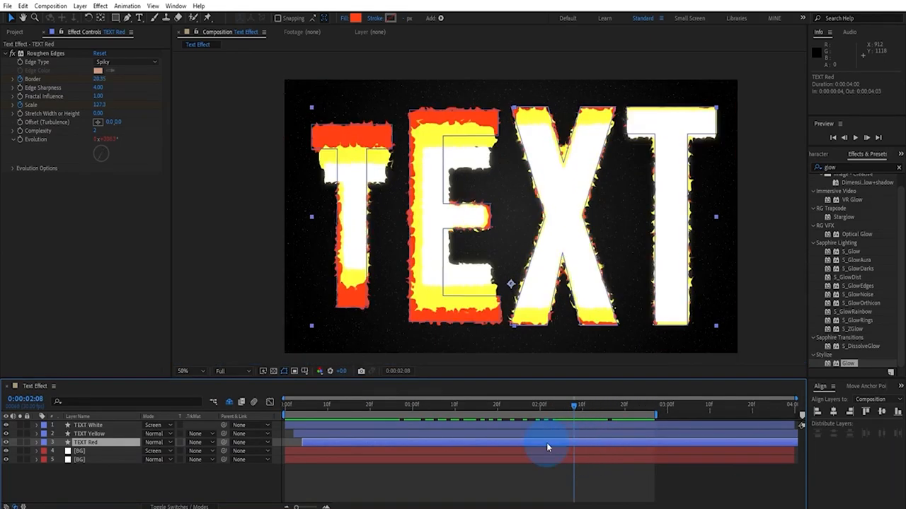
Set the TEXT Red layer's Roughen Edges Scale keyframe at 0:00:01:22 to 150.
key("u")
scroll(566, 460, "down", 3)
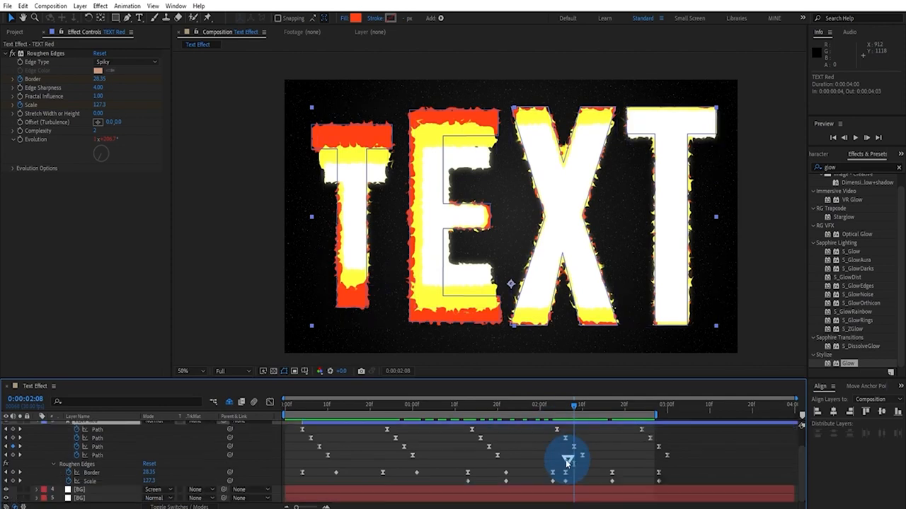
left_click(505, 407)
left_click(501, 479)
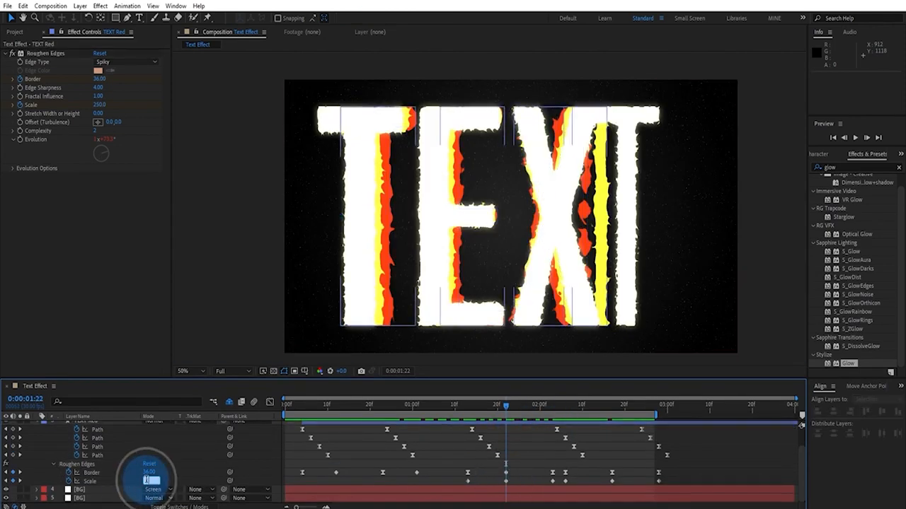
left_click(149, 481)
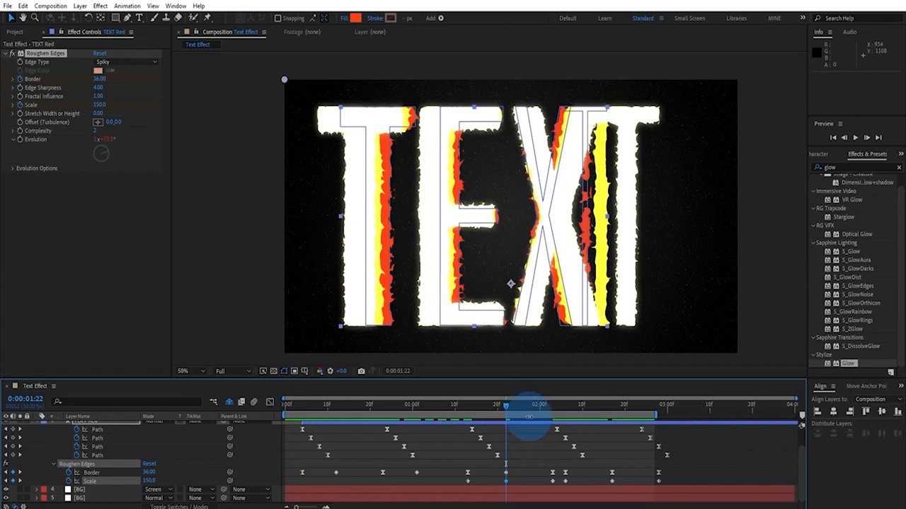
Set the TEXT Red layer's Roughen Edges Scale keyframe at 0:00:02:17 to 150.
left_click_drag(606, 406, 612, 407)
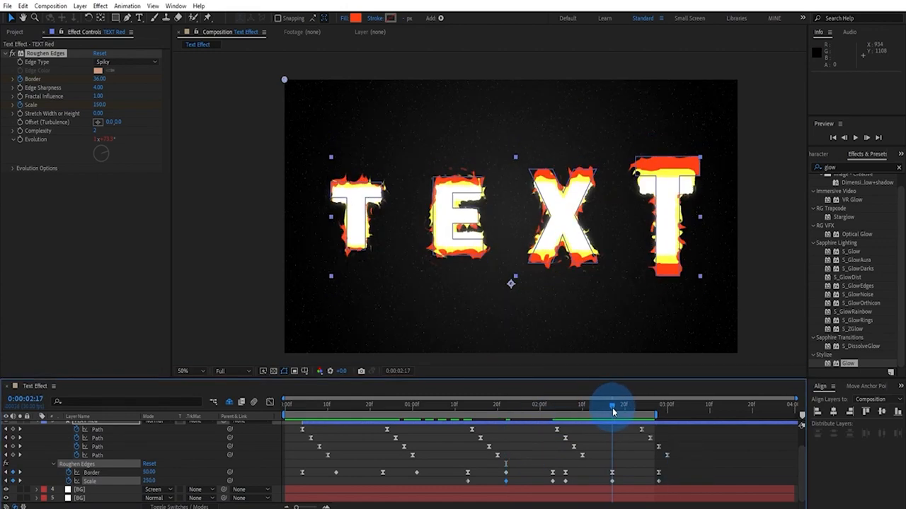
left_click(149, 482)
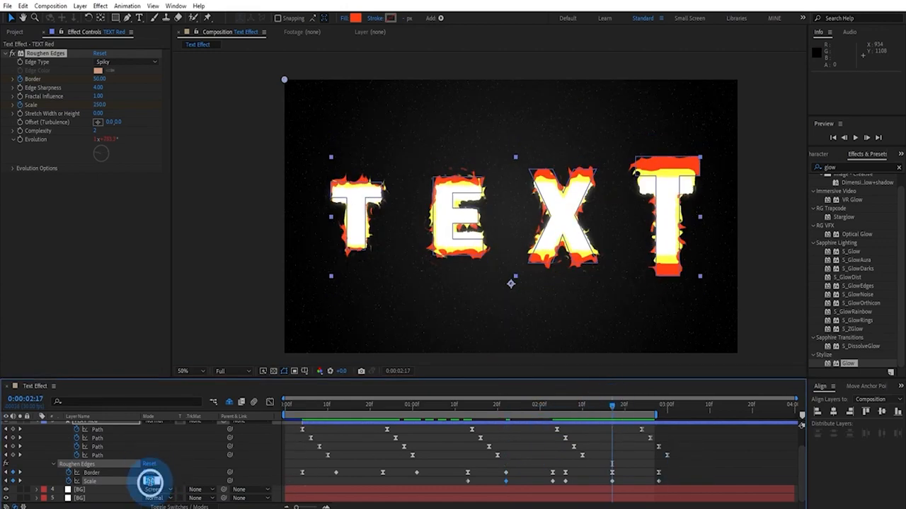
type("150")
key("Return")
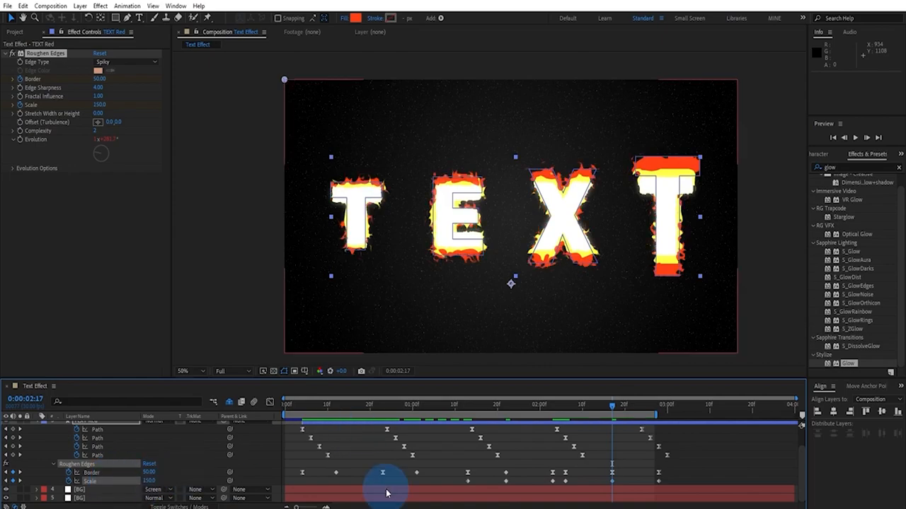
Apply the Motion Tile effect to the TEXT Red layer above Roughen Edges so the roughened outer edges are not clipped.
left_click_drag(566, 409, 586, 439)
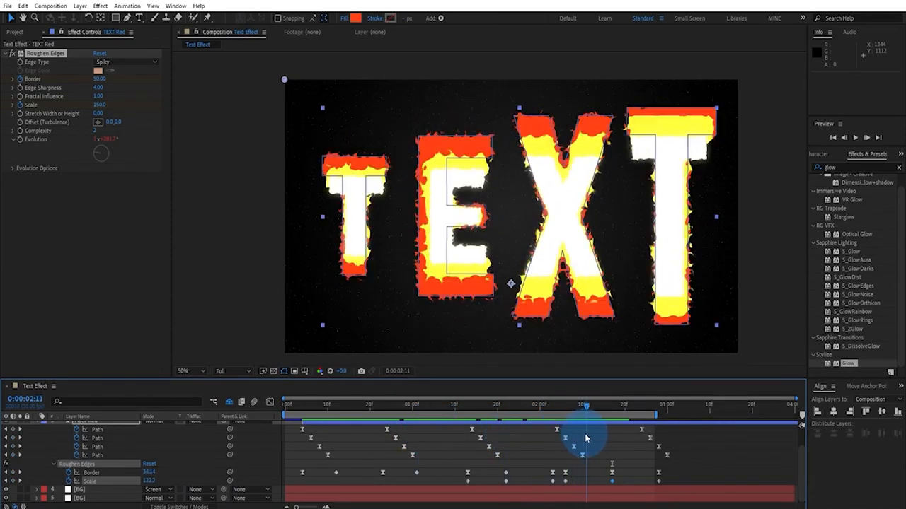
left_click(747, 448)
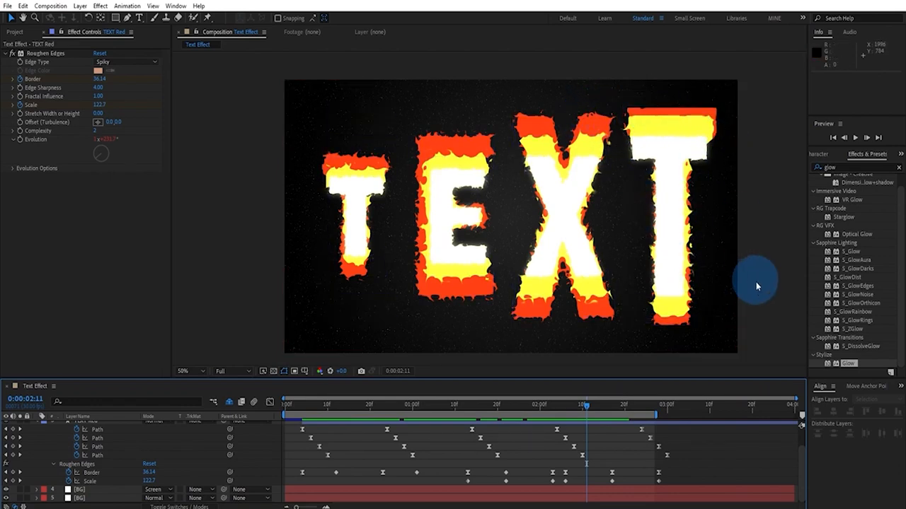
mouse_move(584, 408)
left_mouse_down()
mouse_move(597, 409)
mouse_move(567, 406)
mouse_move(604, 412)
mouse_move(586, 408)
mouse_move(593, 409)
left_mouse_up()
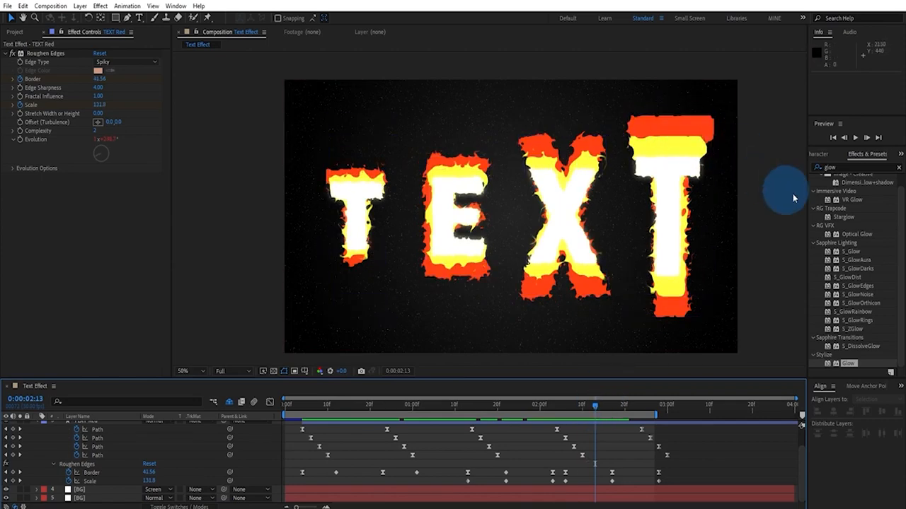
left_click(842, 168)
type("m")
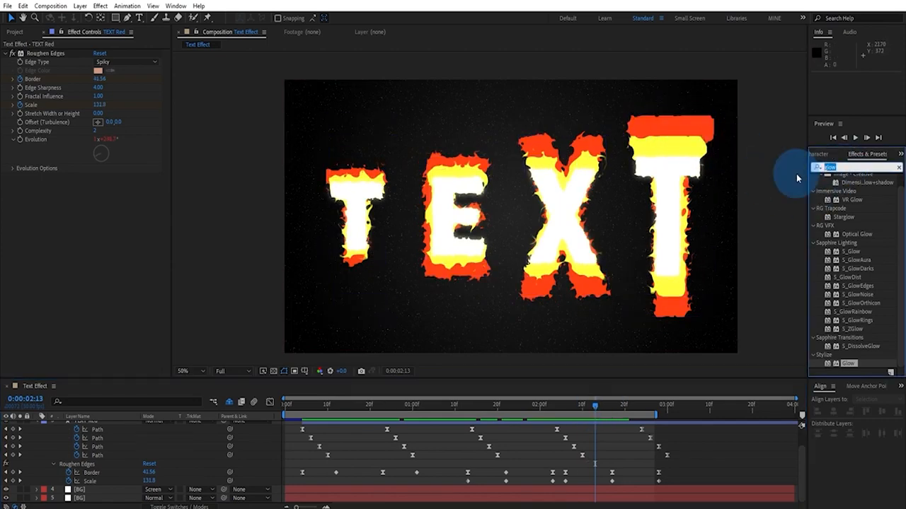
type("otion tile")
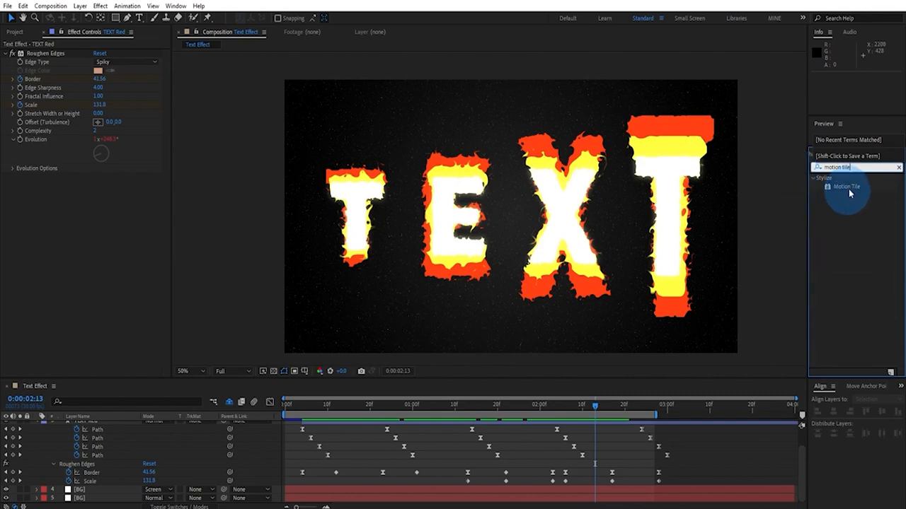
left_click_drag(849, 192, 57, 53)
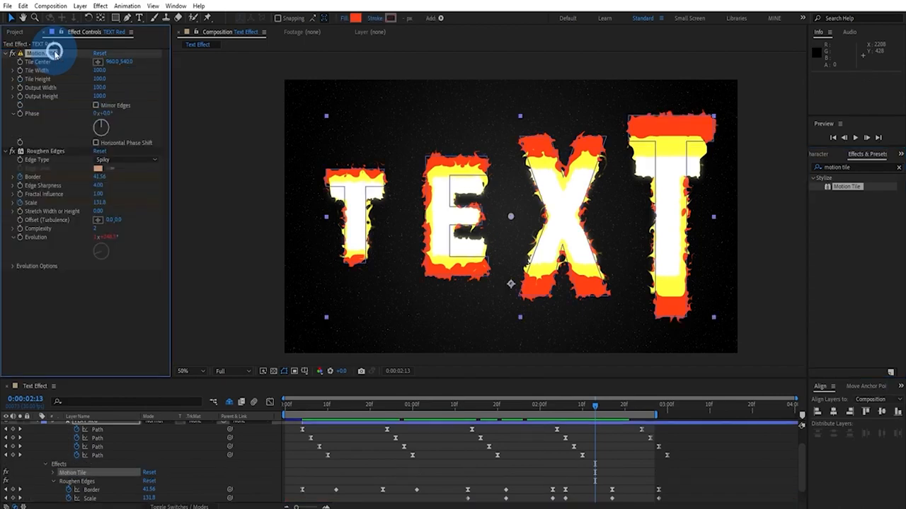
left_click(717, 456)
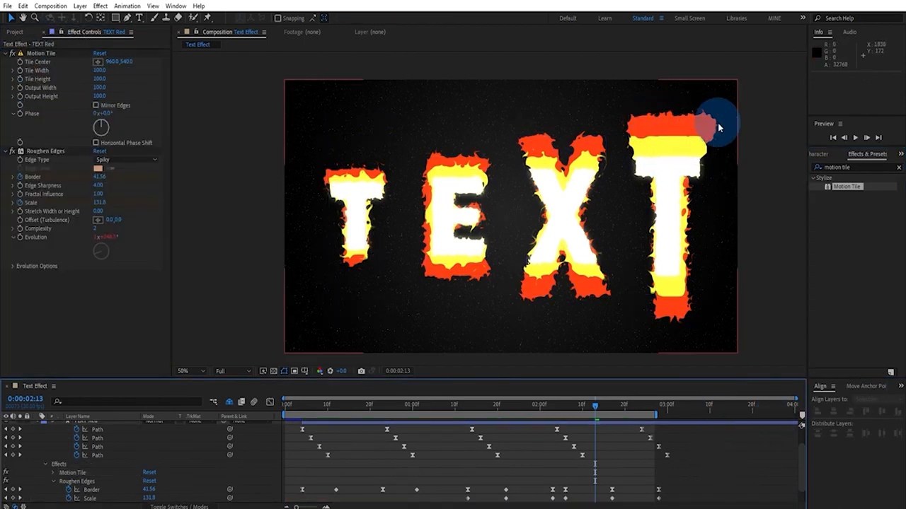
Collapse the TEXT Red layer's properties and apply Motion Tile to the TEXT Yellow layer above Roughen Edges.
scroll(36, 450, "up", 2)
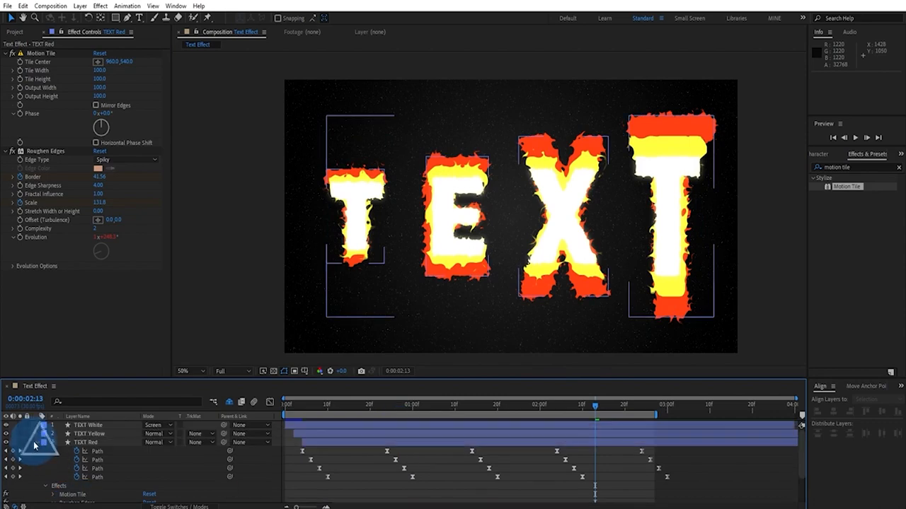
left_click(33, 442)
left_click(89, 433)
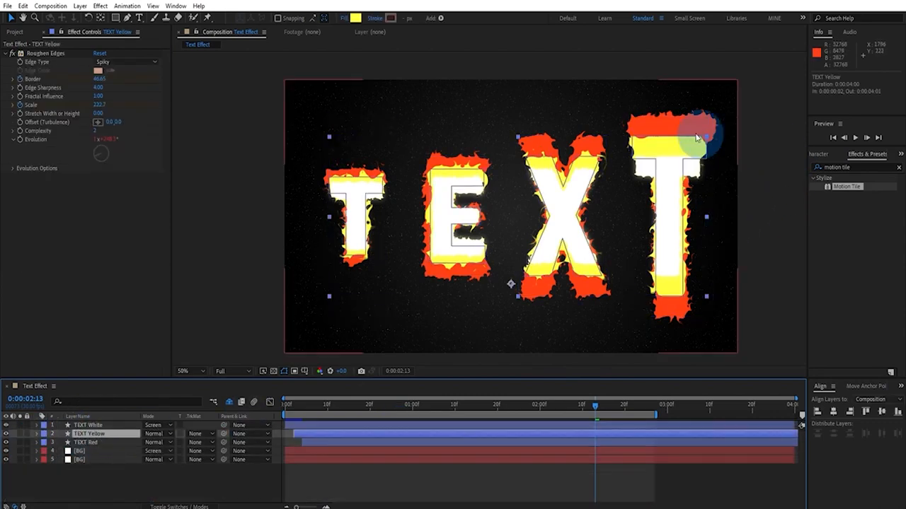
left_click_drag(844, 186, 59, 51)
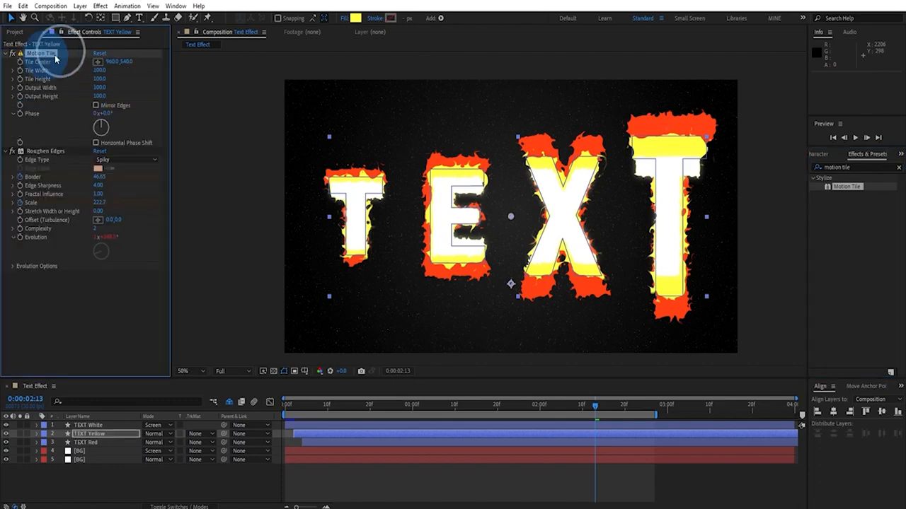
left_click(683, 138)
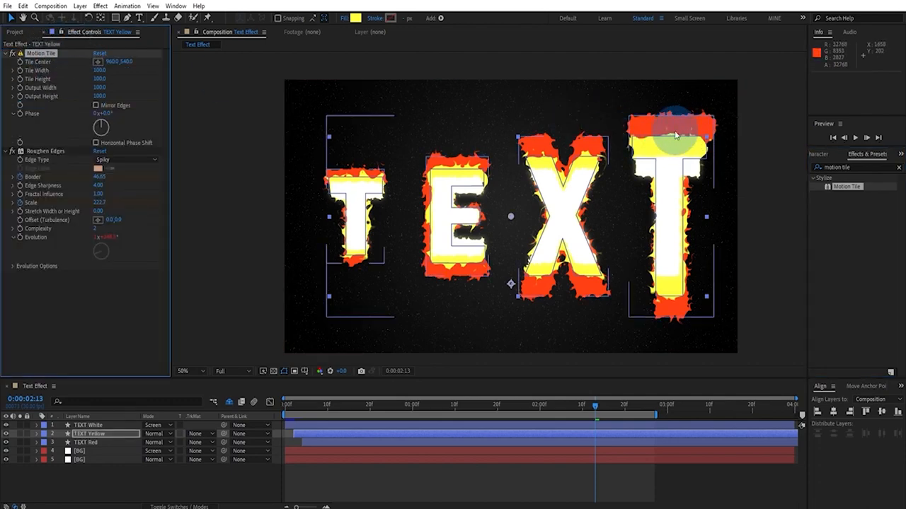
Apply Motion Tile to the TEXT White layer above Roughen Edges and play back the animation.
left_click(846, 188)
left_click_drag(846, 189, 70, 54)
key("space")
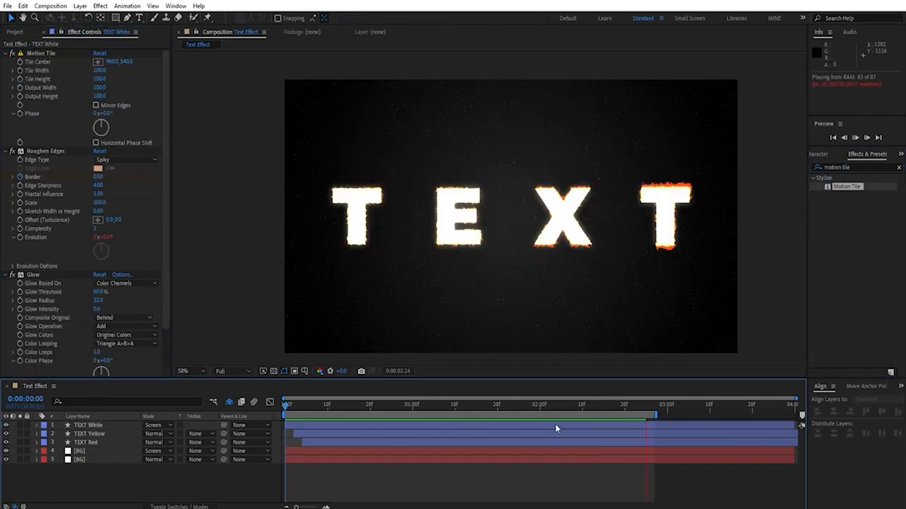
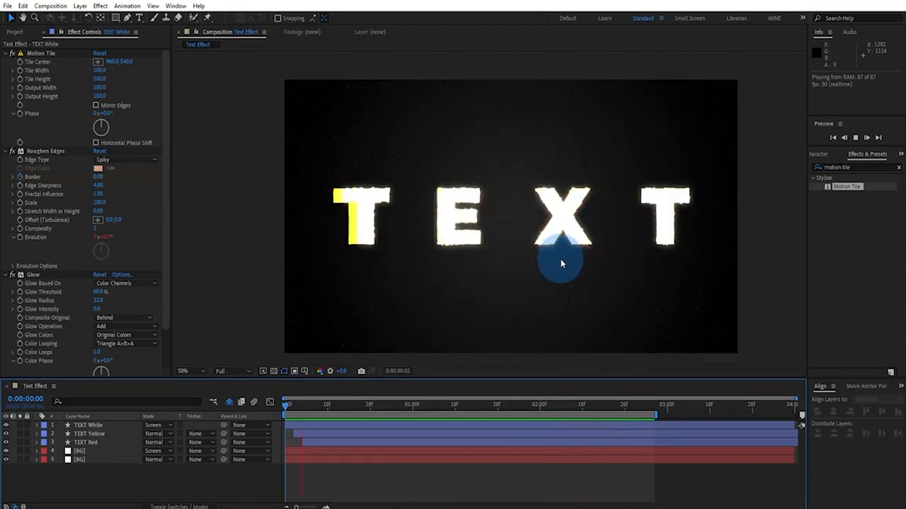
Duplicate the TEXT White layer and rename the copy TEXT Outline.
left_click(447, 404)
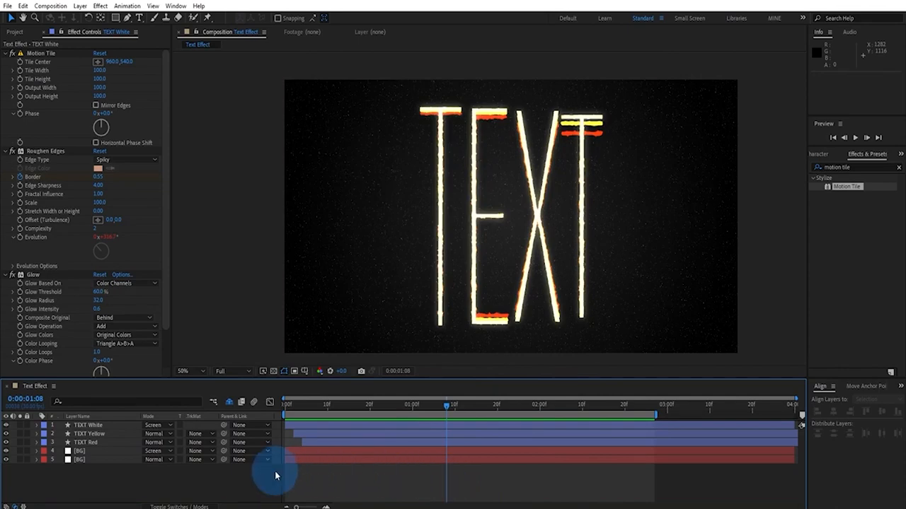
left_click(109, 425)
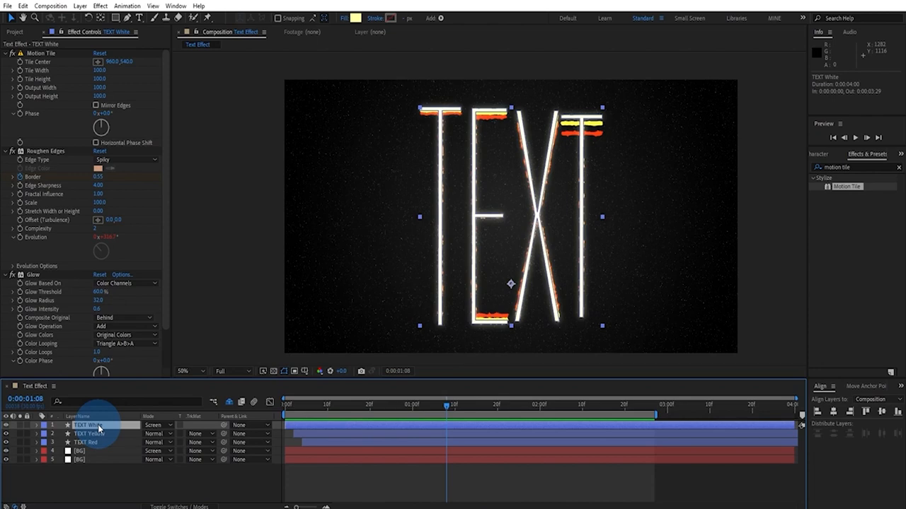
key("ctrl+d")
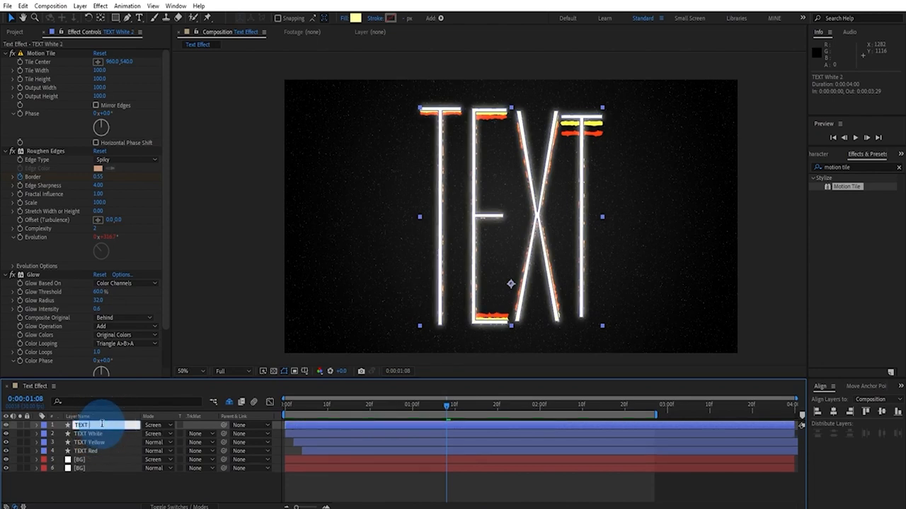
type("Outline")
key("Return")
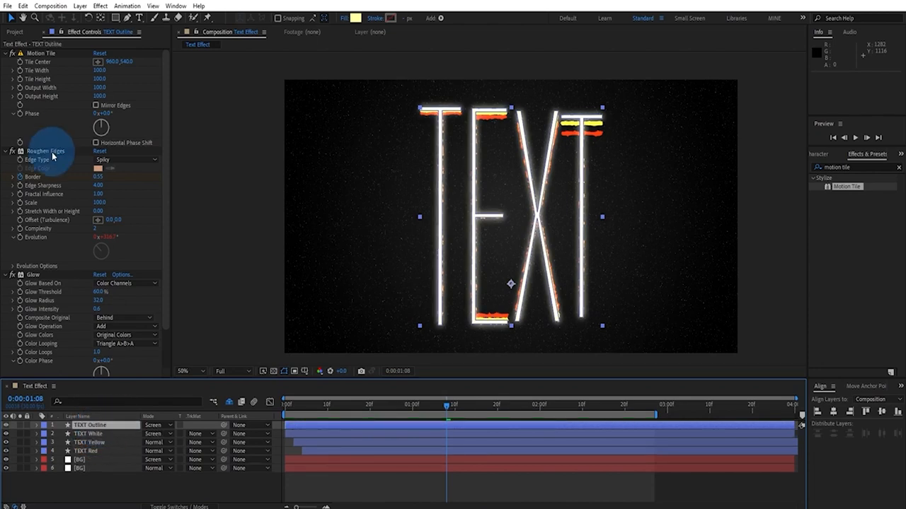
Delete the Motion Tile, Roughen Edges and Glow effects from the TEXT Outline layer.
left_click(52, 152)
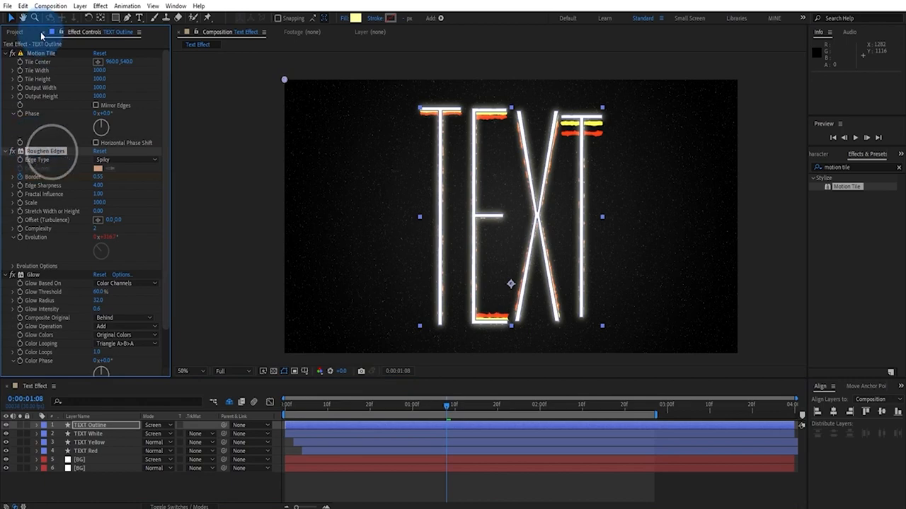
left_click(42, 54)
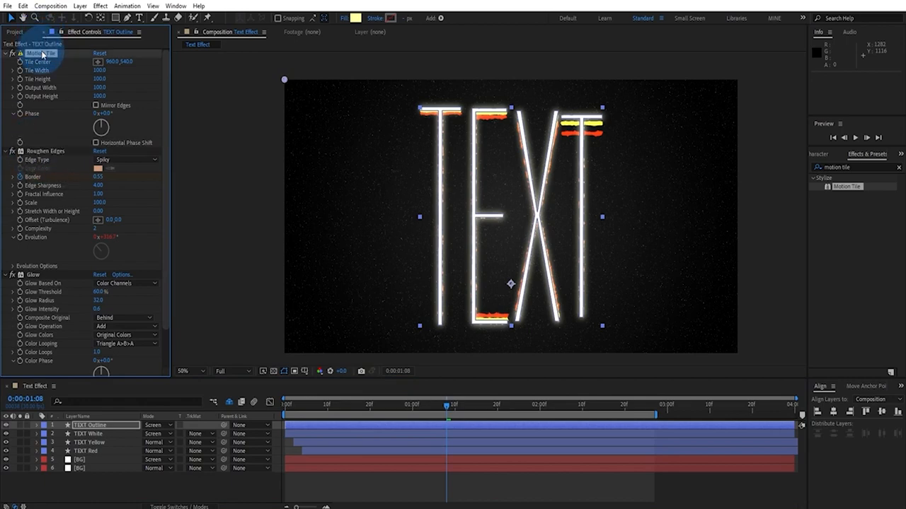
left_click(31, 276, "shift")
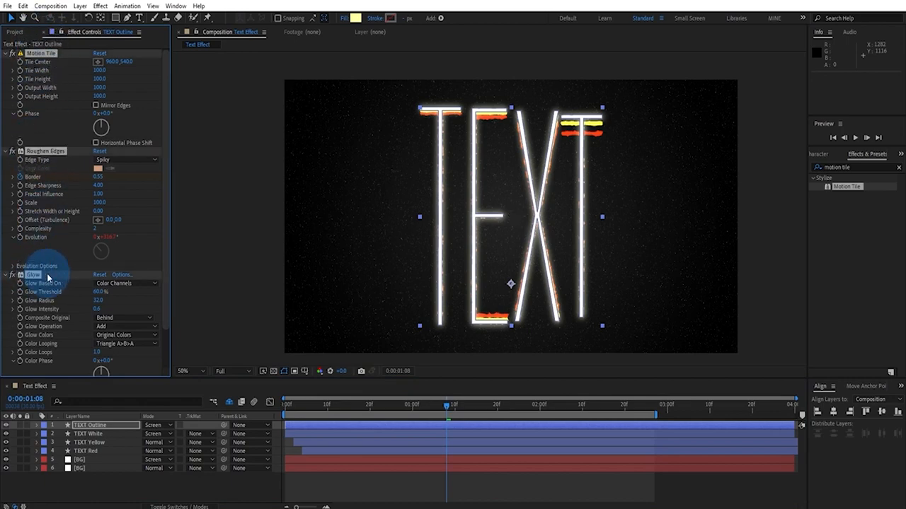
key("Delete")
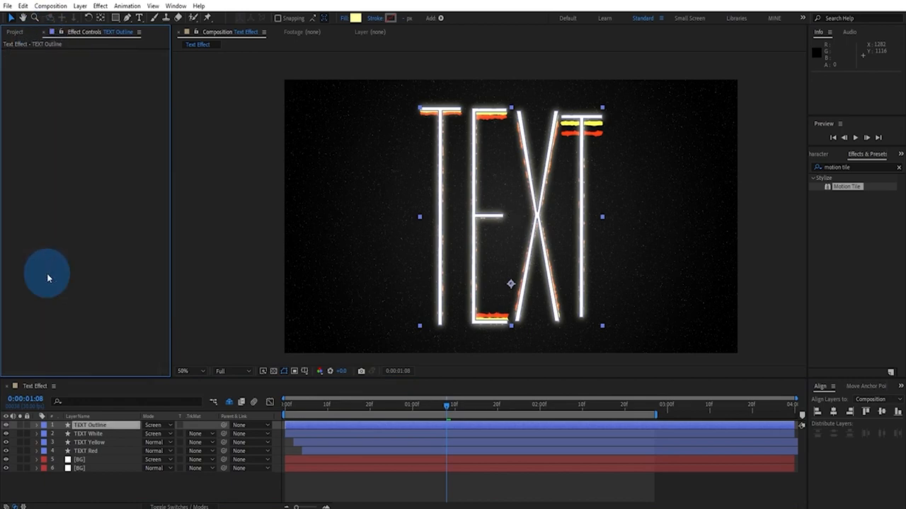
Set the TEXT Outline layer's fill to None and its stroke colour to a pale yellow, about FFF9B2.
left_click(345, 22)
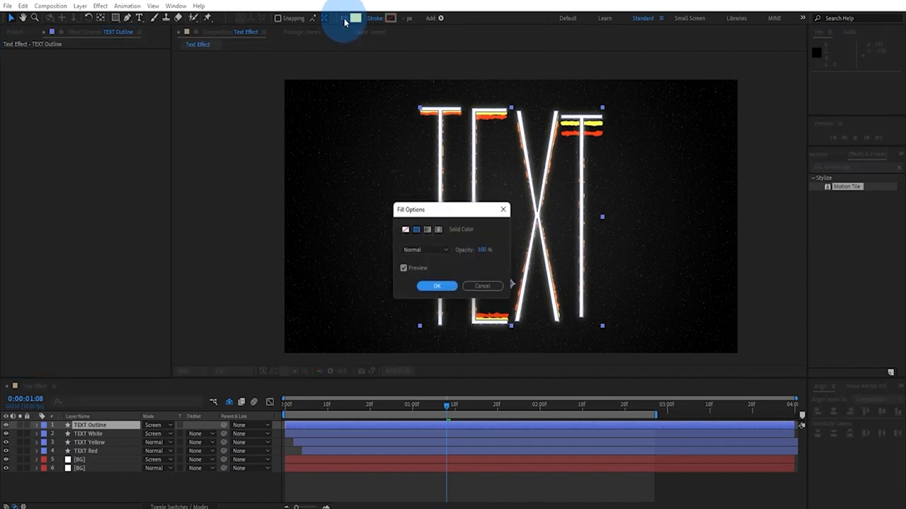
left_click(405, 231)
left_click(444, 288)
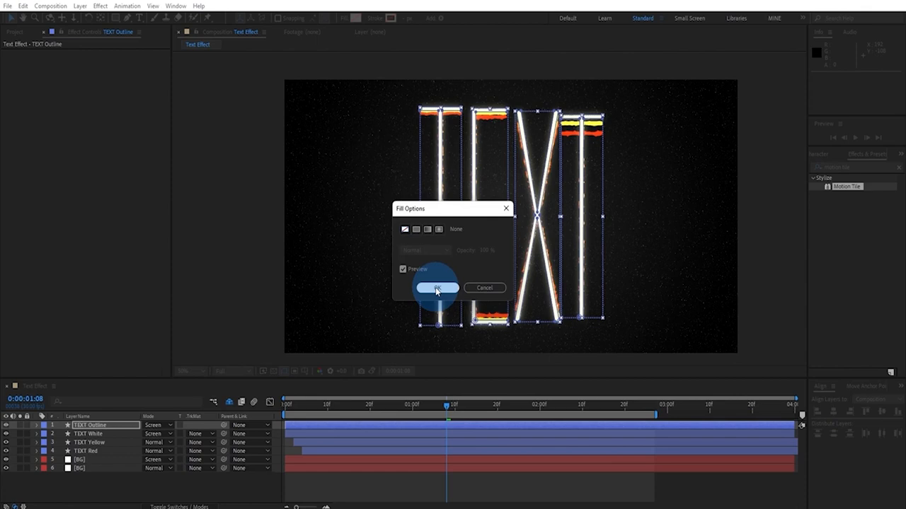
left_click(389, 20)
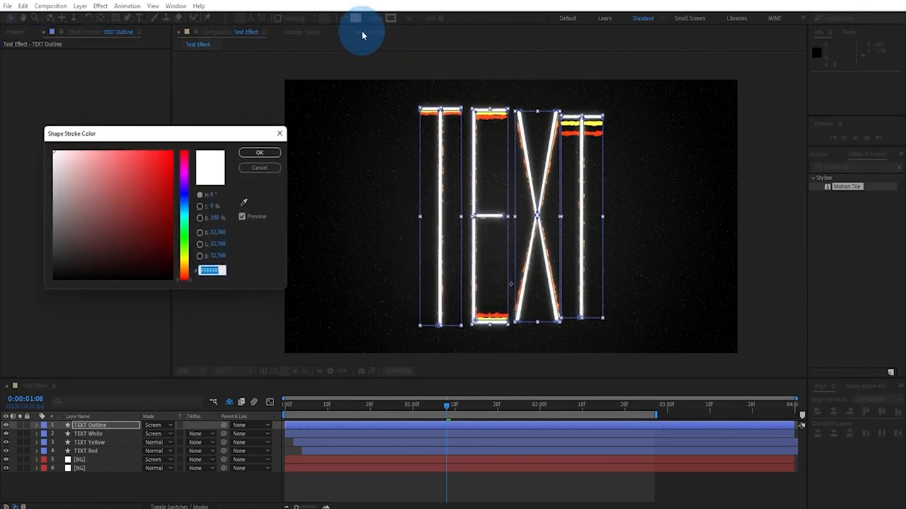
left_click(184, 263)
left_click_drag(79, 159, 87, 148)
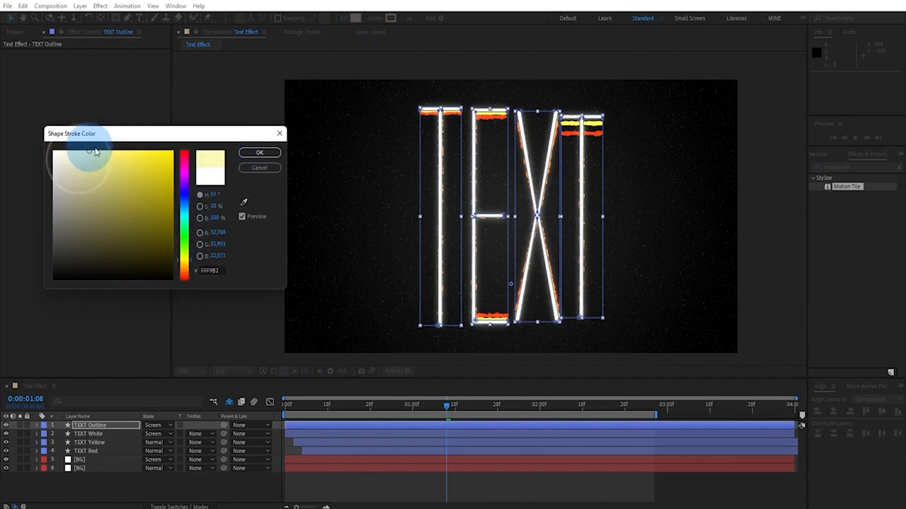
left_click(262, 157)
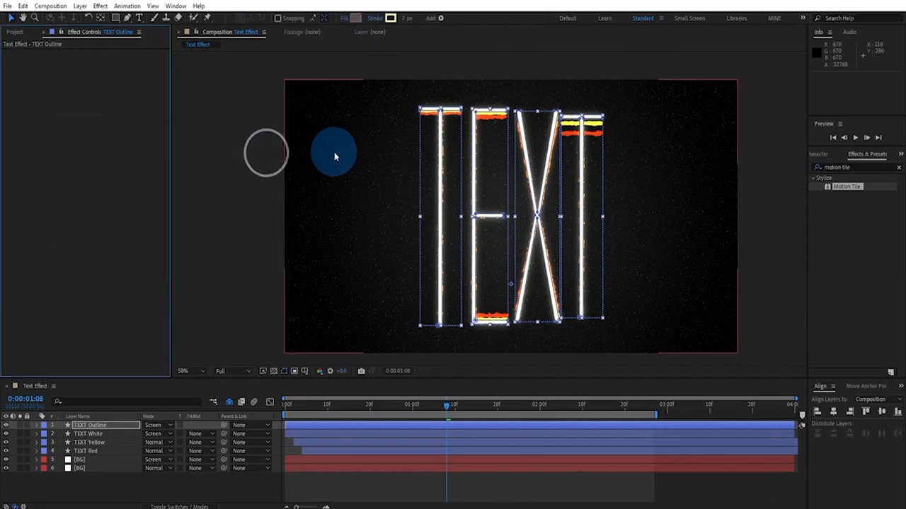
Offset the TEXT Outline layer so it starts at 0:00:00:08, four frames after the TEXT Red layer.
left_click(307, 406)
left_click(106, 425)
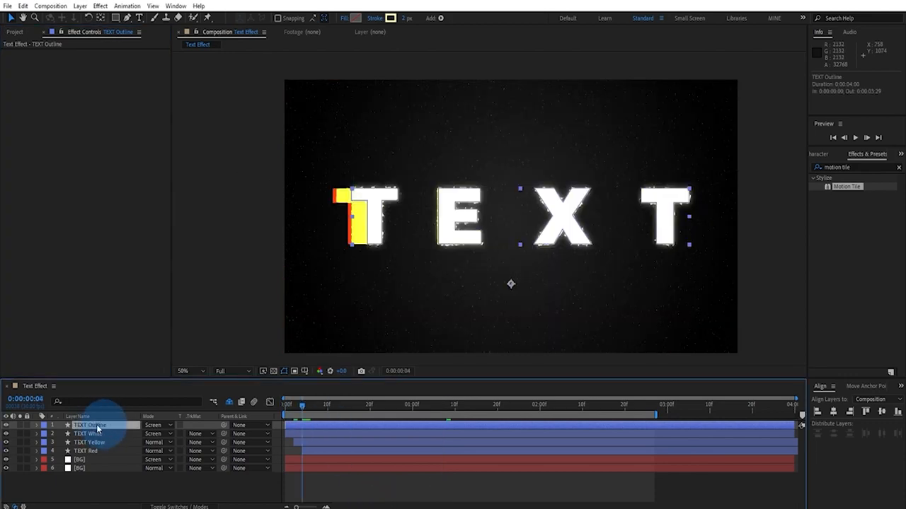
left_click(301, 429)
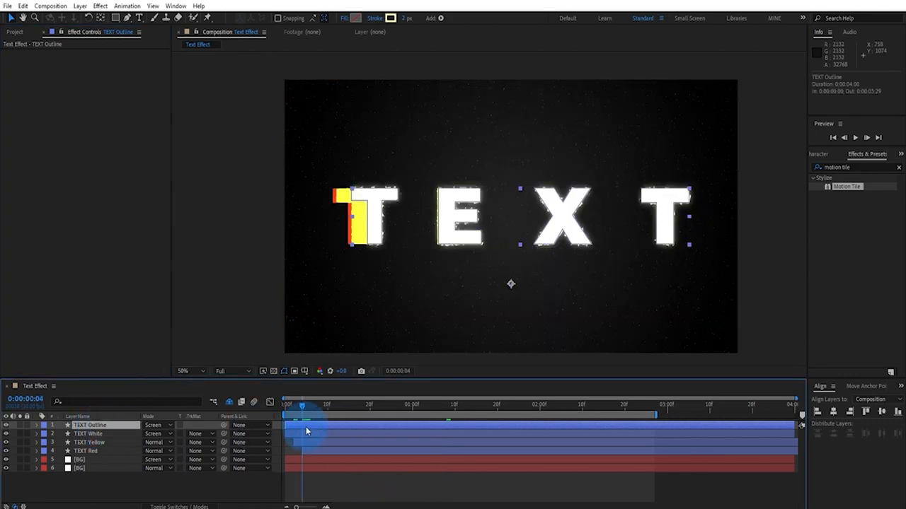
left_click(308, 451)
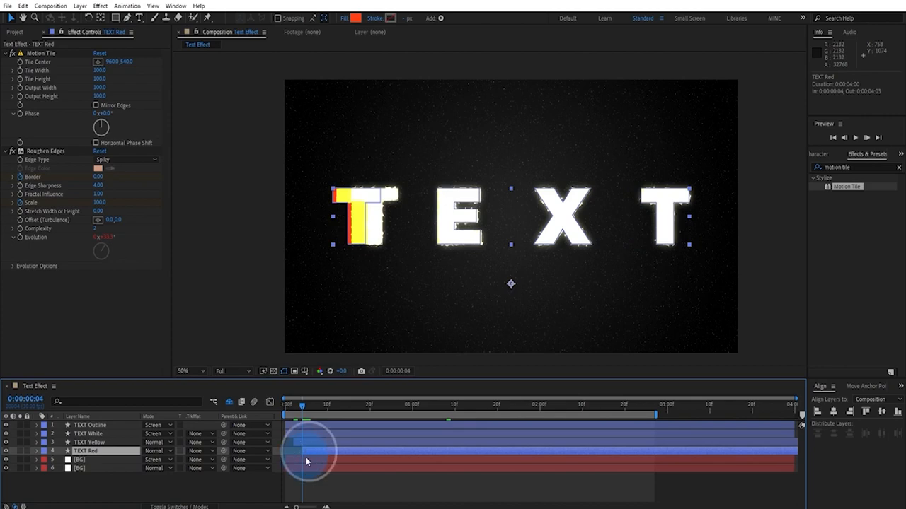
left_click(867, 138)
left_click(867, 138)
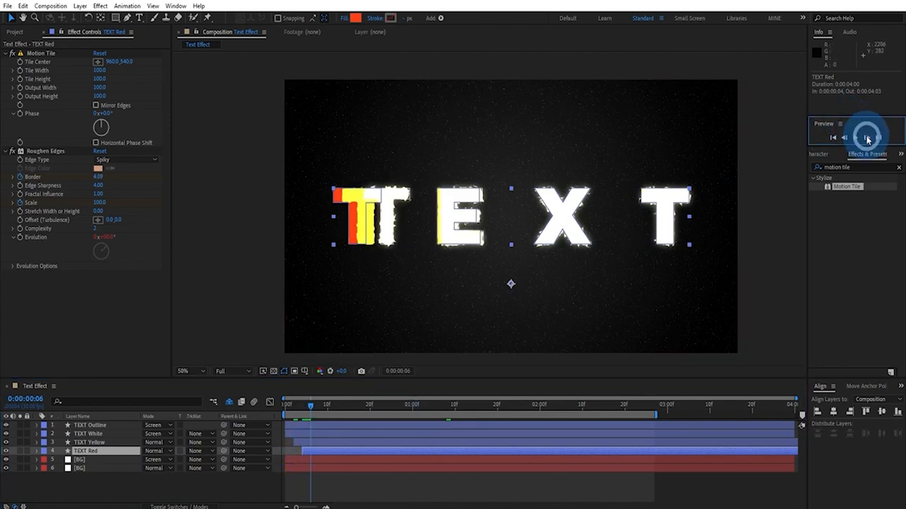
left_click(868, 138)
left_click(867, 138)
left_click_drag(311, 426, 338, 427)
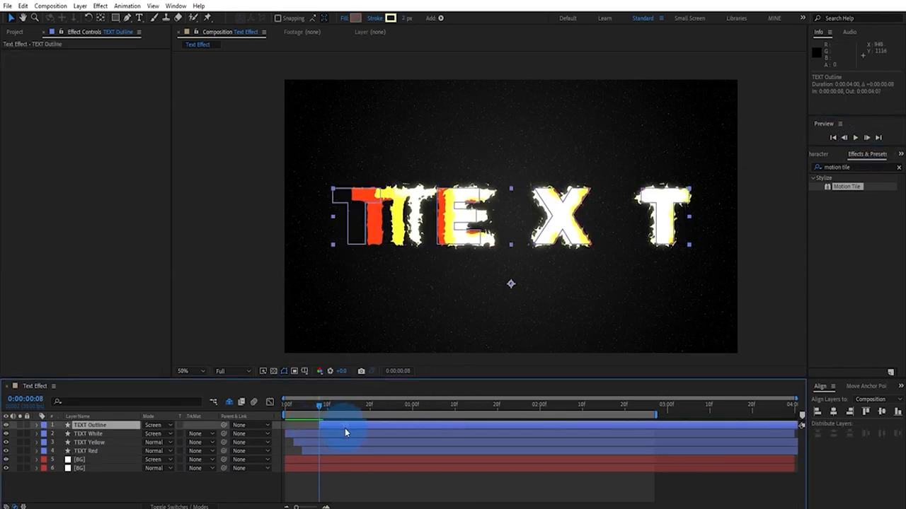
left_click(365, 489)
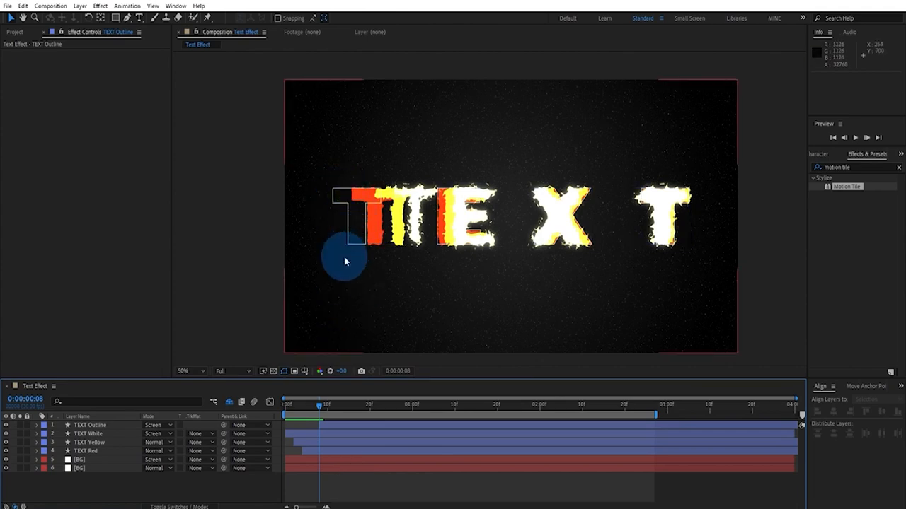
Set the TEXT Outline layer's stroke width to 5 px and deselect the layer.
left_click(89, 426)
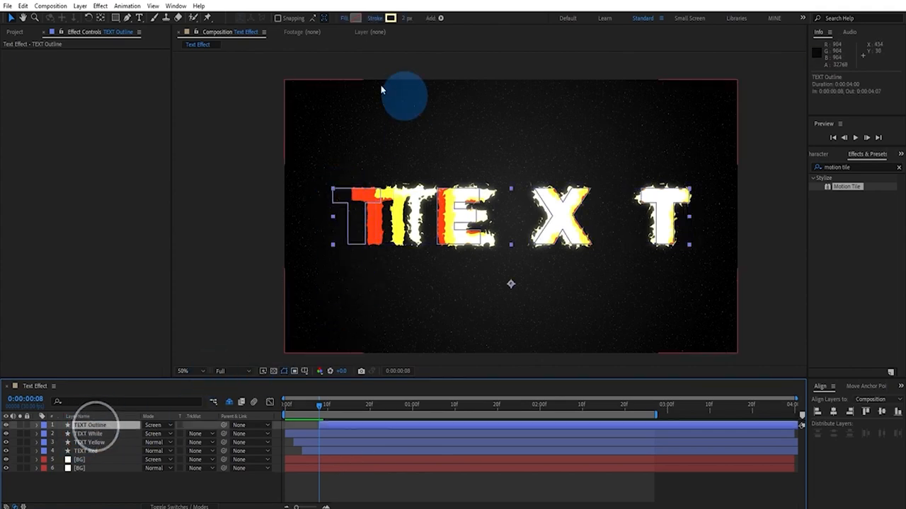
left_click(410, 18)
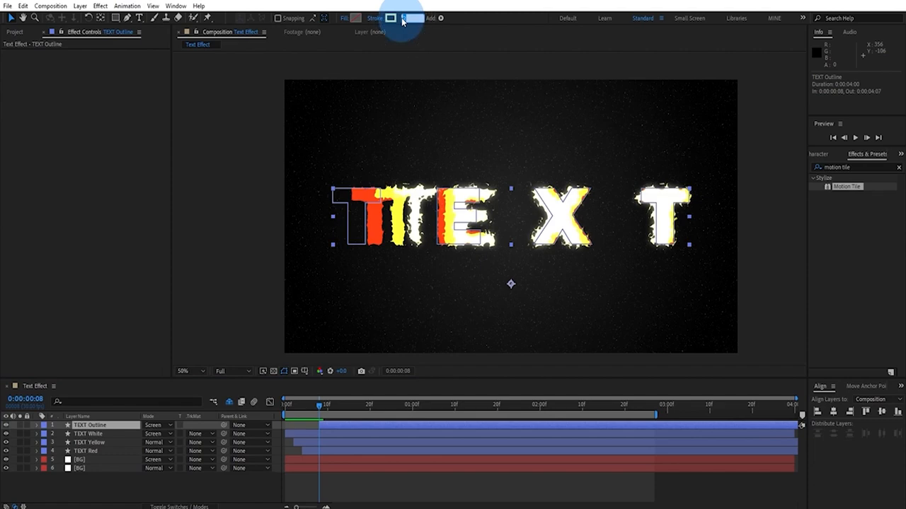
type("5")
key("Return")
left_click(216, 499)
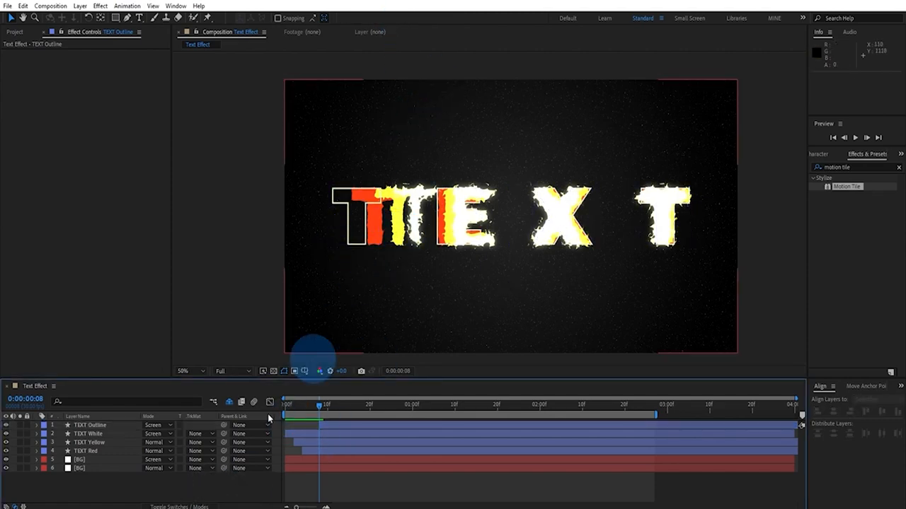
Extend the start of the TEXT Outline, TEXT Yellow and TEXT Red layers back to 0:00:00:00 without shifting their animation.
left_click(90, 425)
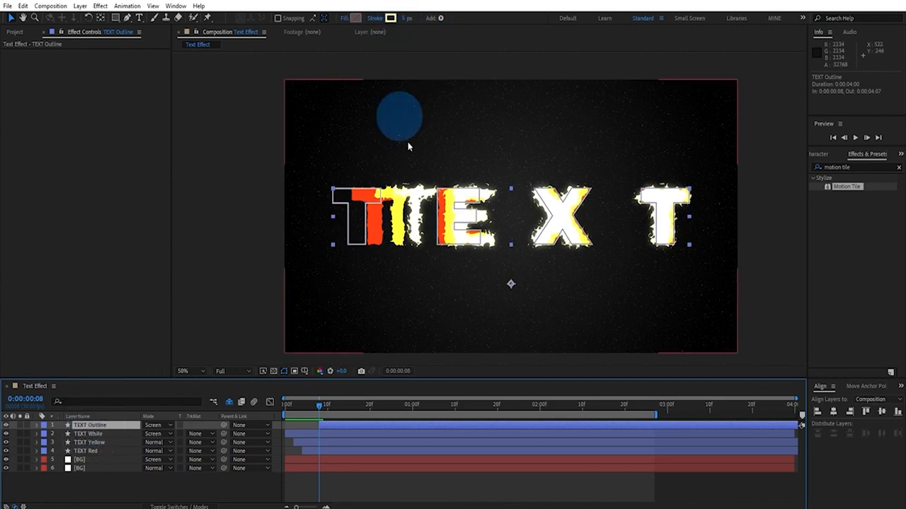
left_click(302, 479)
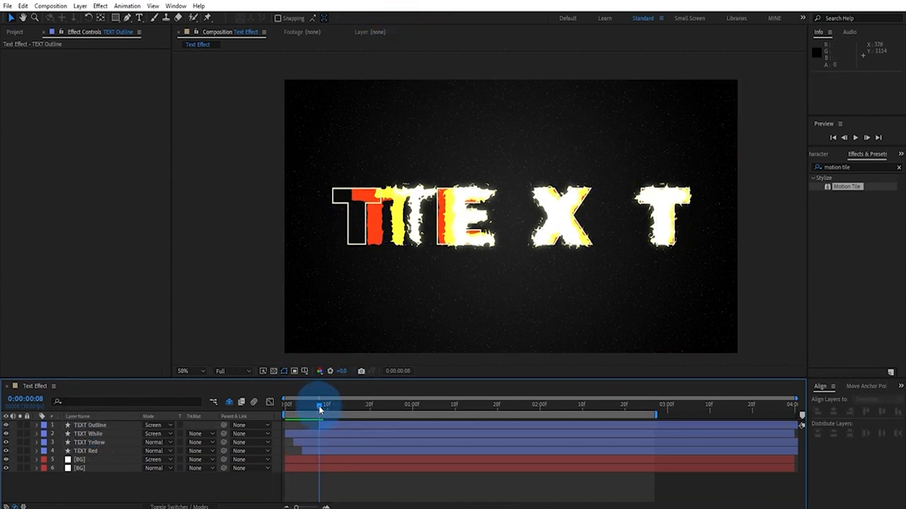
left_click(317, 425)
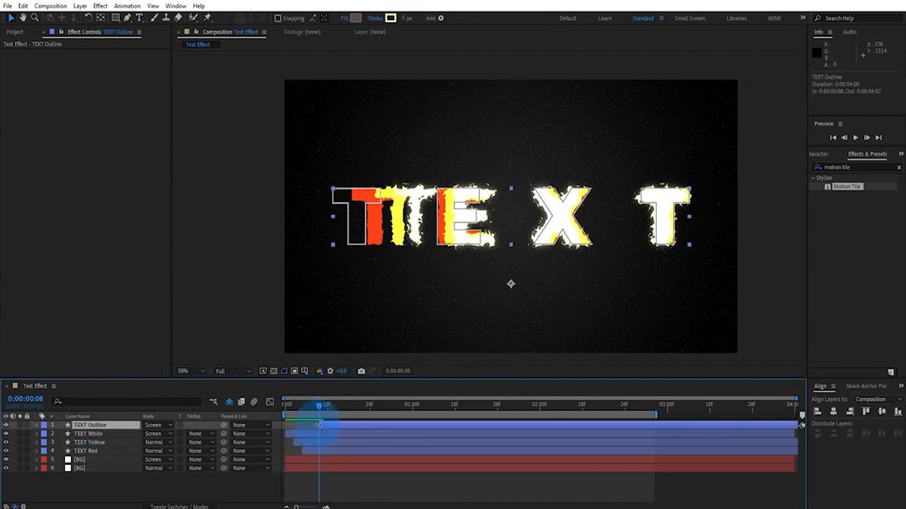
left_click(295, 447)
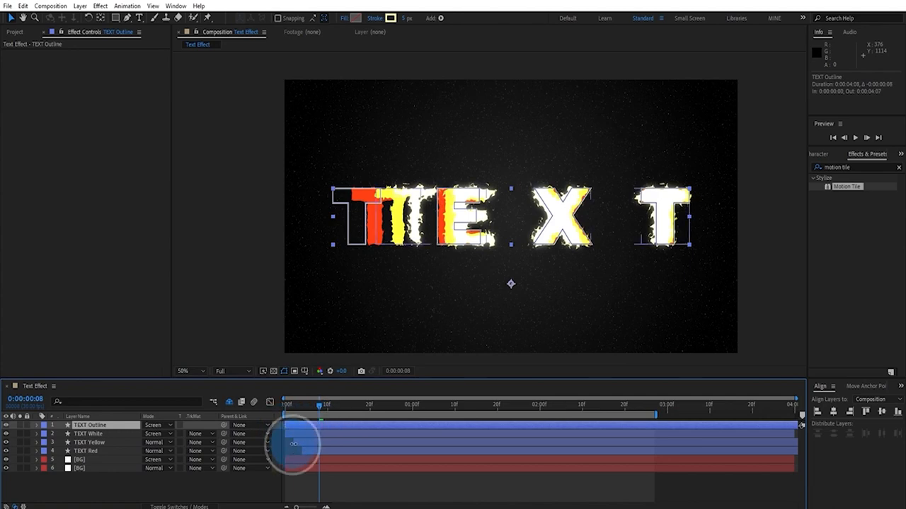
left_click(287, 443)
left_click(287, 451)
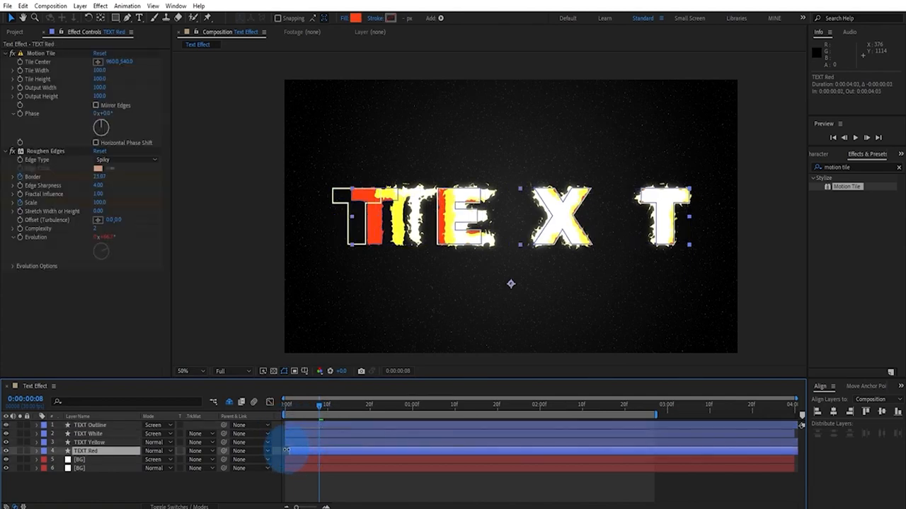
Trim the TEXT Outline layer's start to 0:00:00:08, extend it back to the composition's start, and preview the animation.
mouse_move(315, 407)
left_mouse_down()
mouse_move(287, 409)
mouse_move(327, 408)
mouse_move(315, 410)
left_mouse_up()
left_click(289, 425)
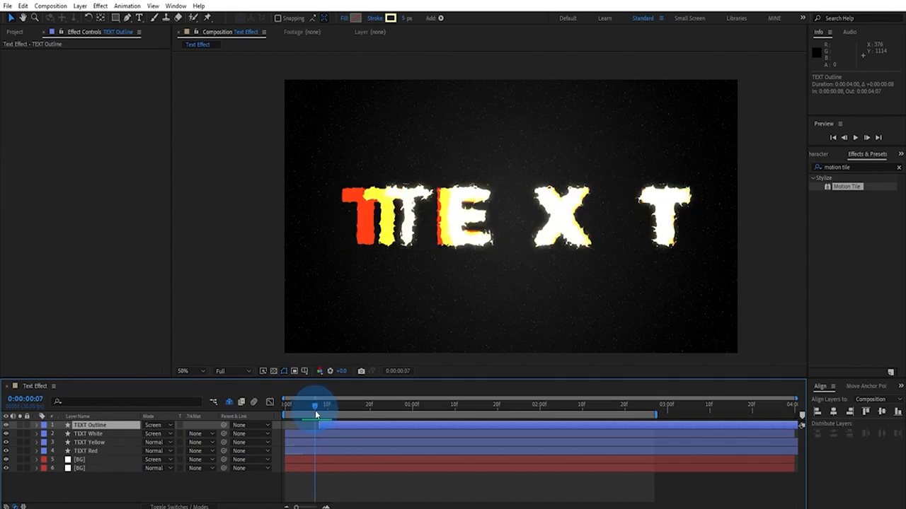
left_click(349, 482)
left_click_drag(316, 424, 290, 424)
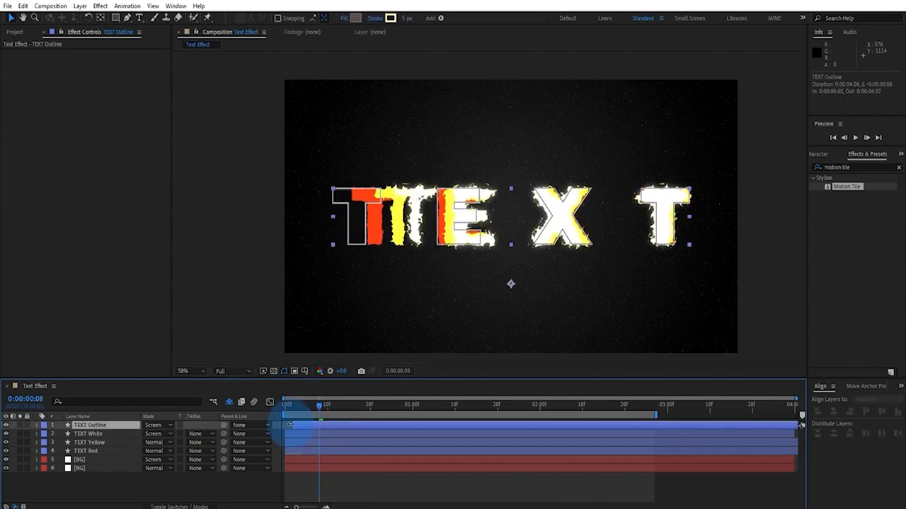
left_click(344, 481)
key("space")
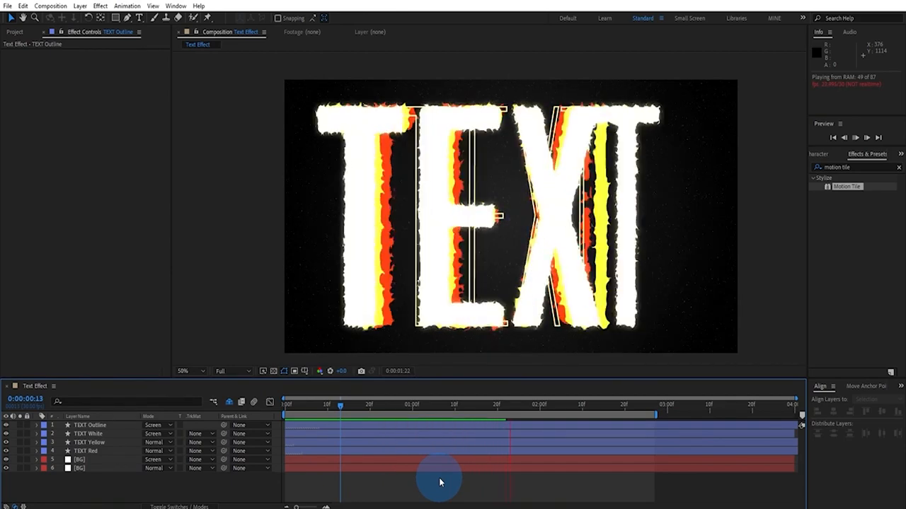
Duplicate the TEXT Outline layer, place the copy directly below TEXT Red, and rename it TEXT Shadow.
left_click(103, 424)
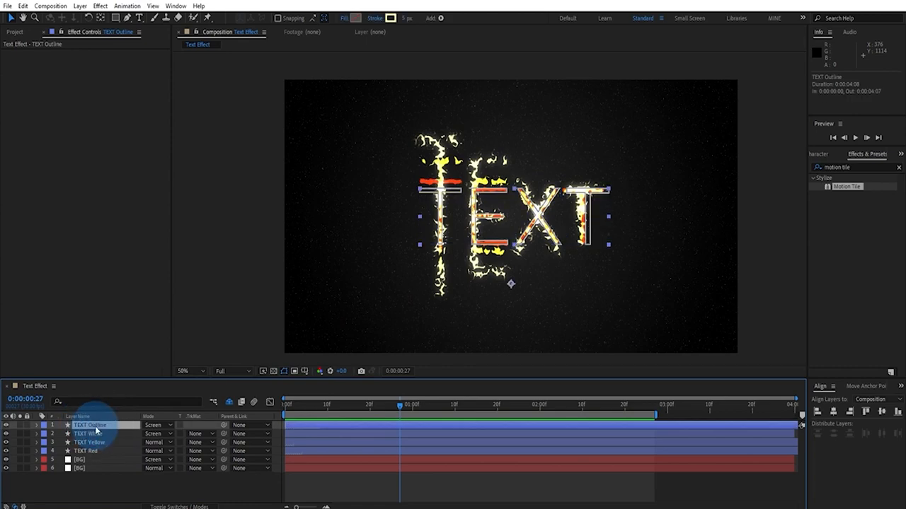
left_click_drag(96, 430, 111, 467)
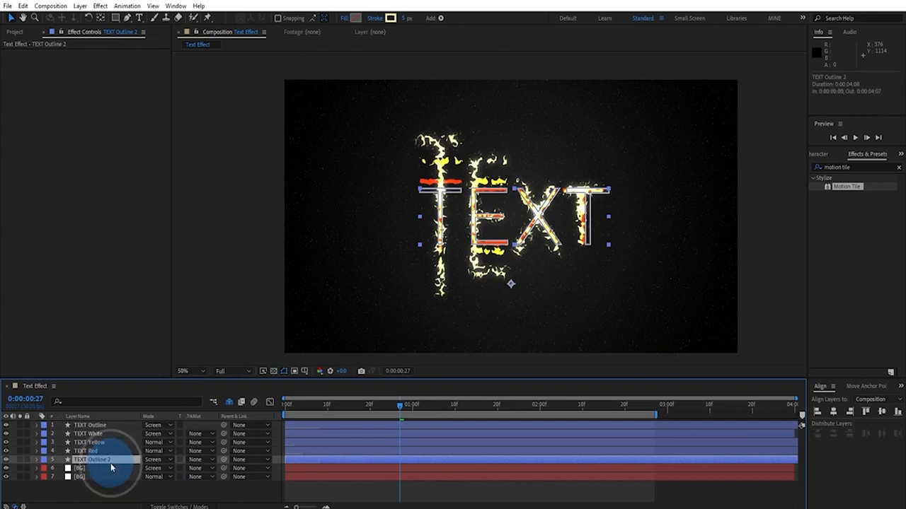
key("Return")
key("Right")
key("BackSpace")
key("BackSpace")
key("BackSpace")
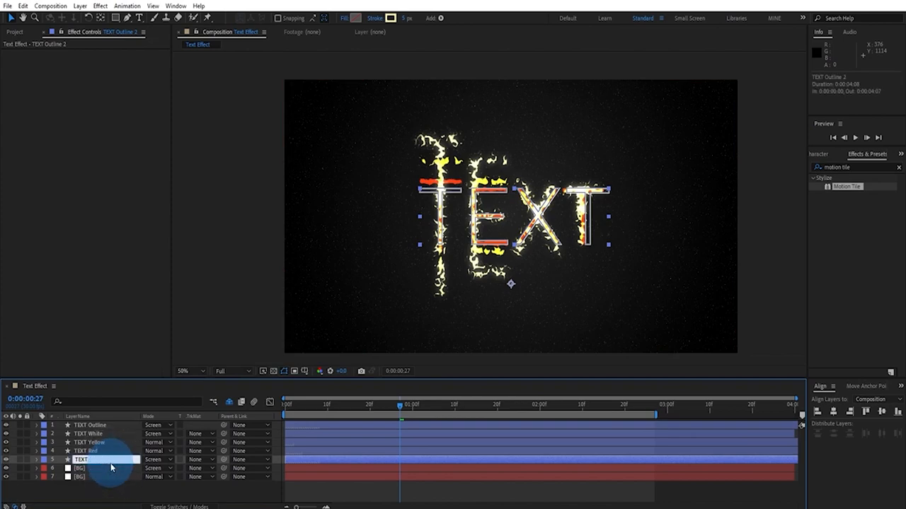
key("Return")
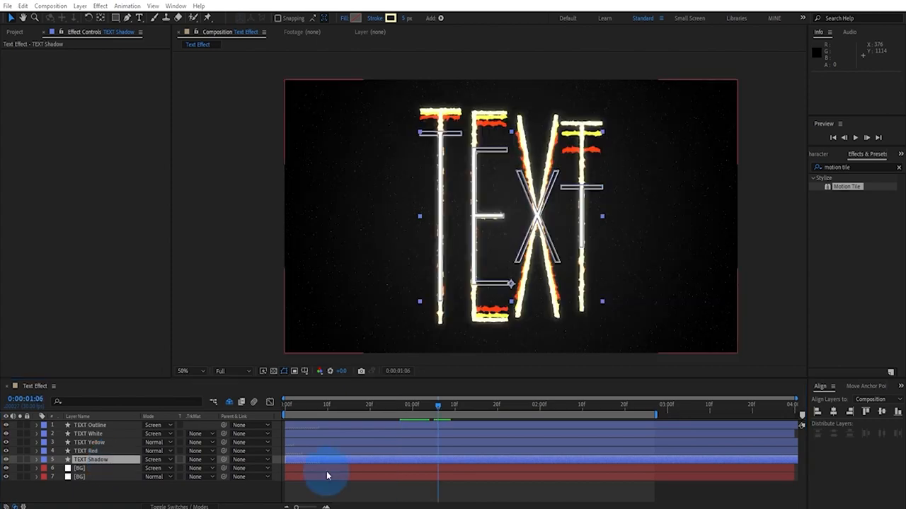
Delay the TEXT Shadow layer by five frames to begin at 0:00:00:13, and extend its start back to 0:00:00:00.
left_click(332, 457)
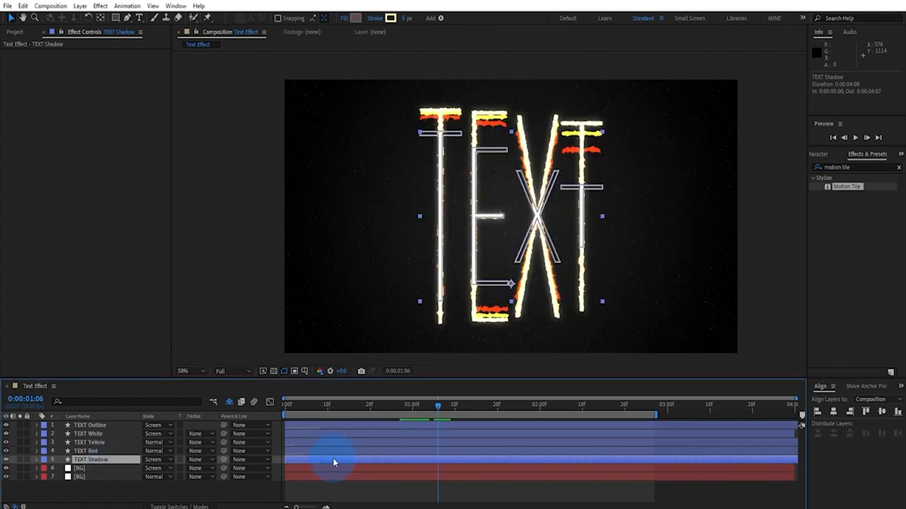
left_click(317, 406)
left_click_drag(316, 405, 318, 406)
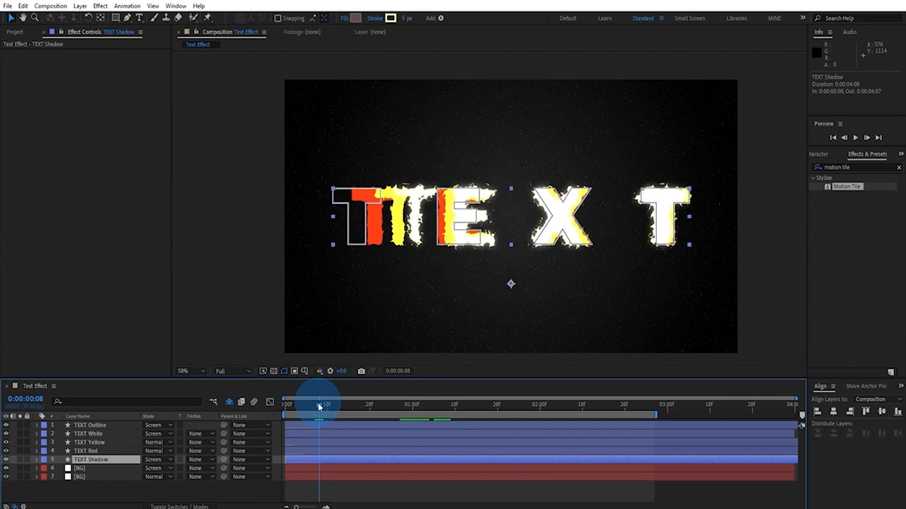
left_click_drag(319, 406, 341, 406)
left_click(26, 401)
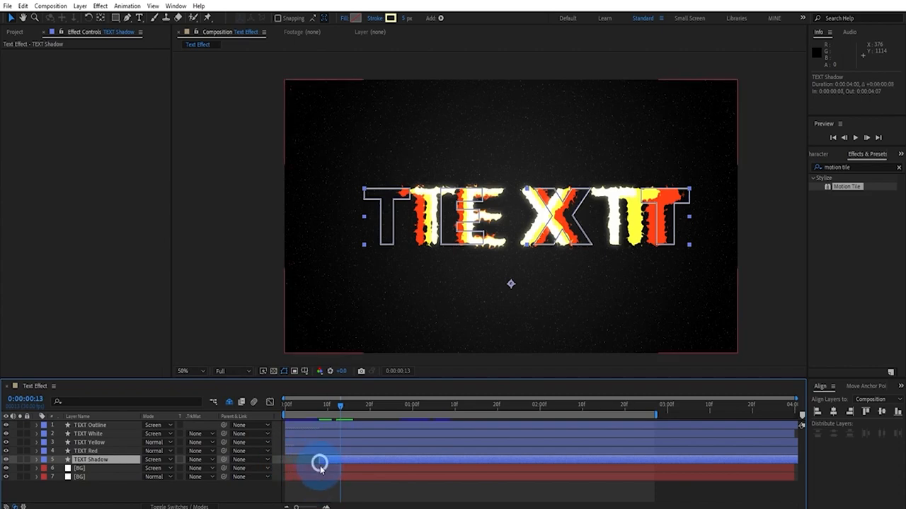
left_click_drag(320, 463, 337, 465)
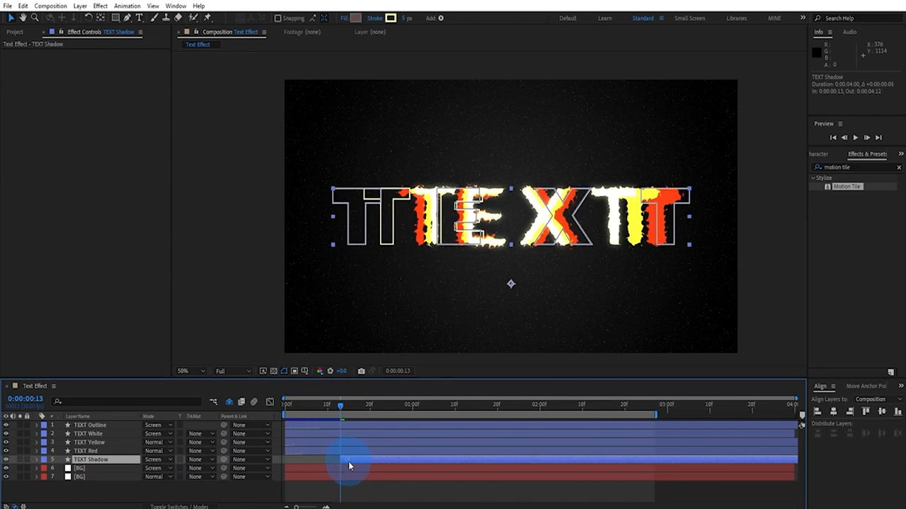
left_click_drag(341, 461, 282, 462)
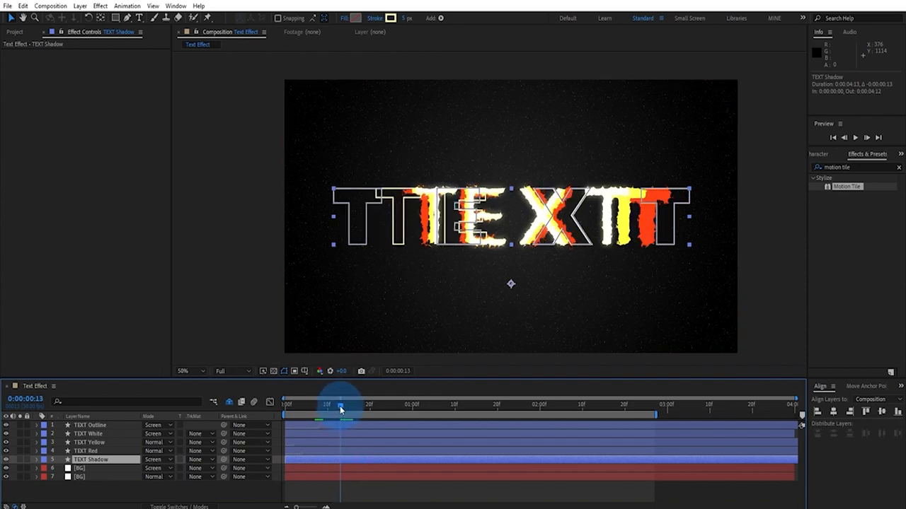
Set the TEXT Shadow layer's stroke to None and its fill colour to black, 000000.
left_click(373, 19)
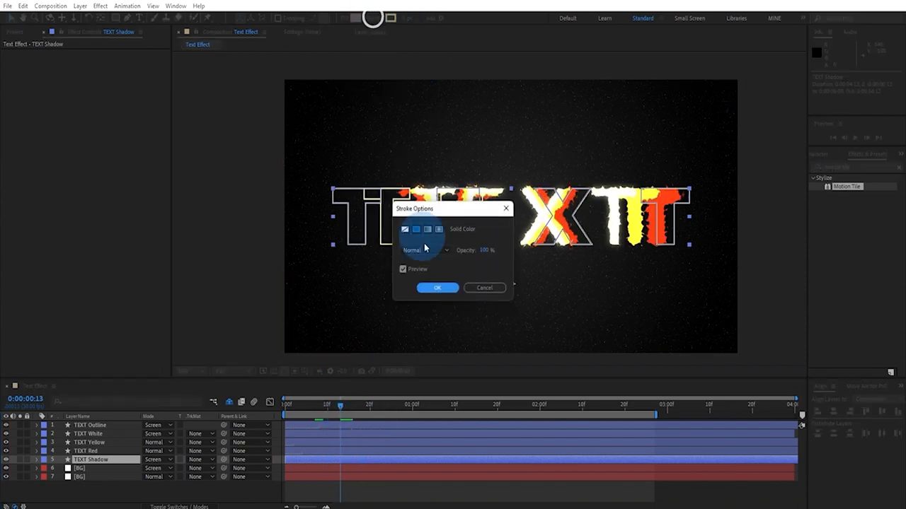
left_click(404, 229)
left_click(435, 287)
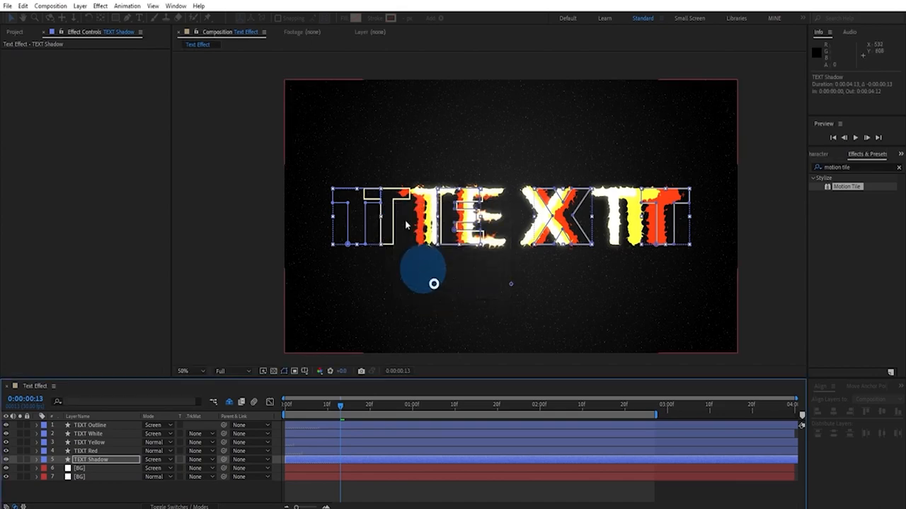
left_click(355, 22)
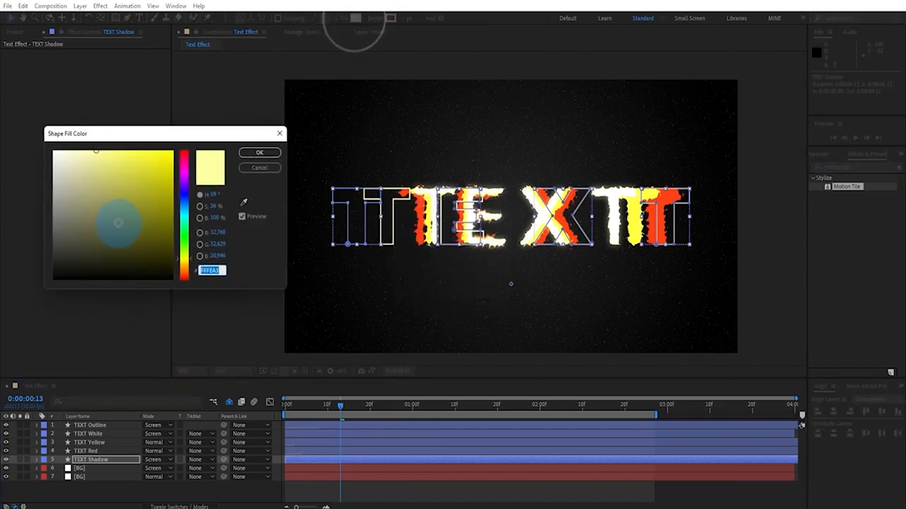
left_click_drag(117, 222, 9, 304)
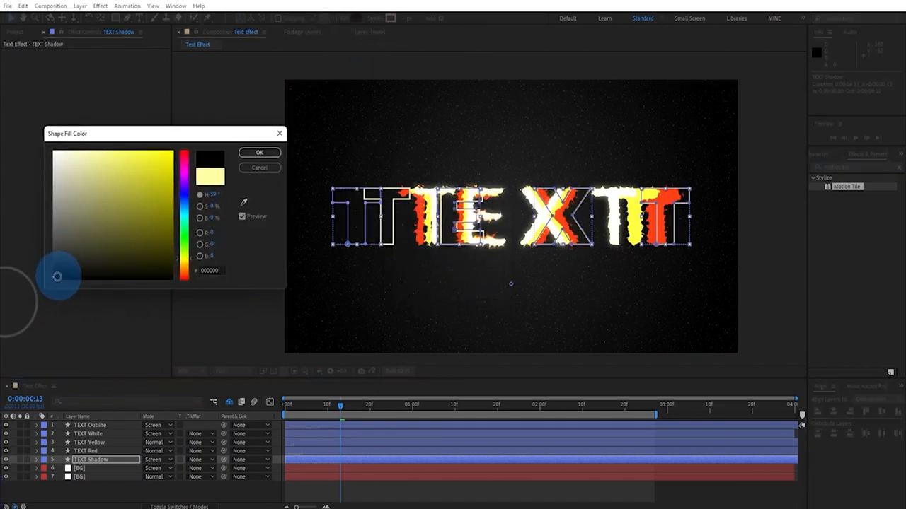
left_click(244, 154)
Set the TEXT Shadow layer's blending mode to Normal and check the shadow against the background at several frames.
left_click_drag(345, 409, 356, 409)
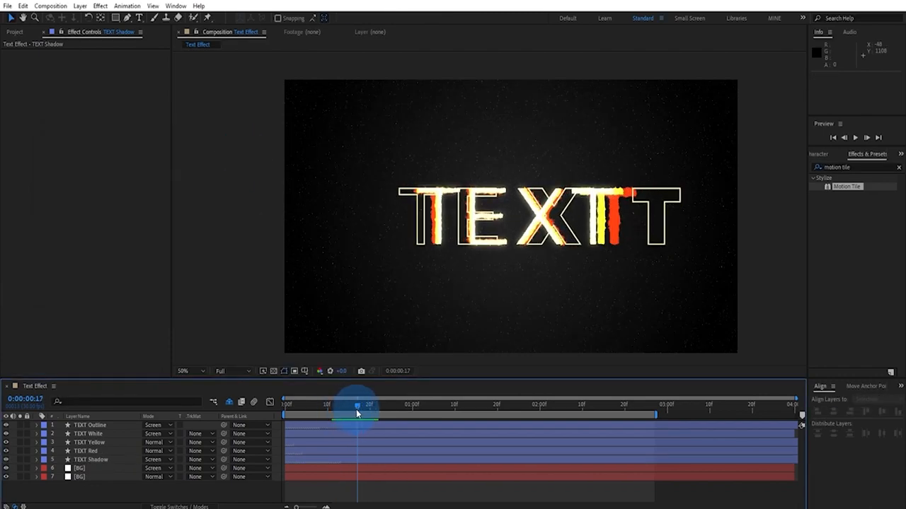
left_click(154, 459)
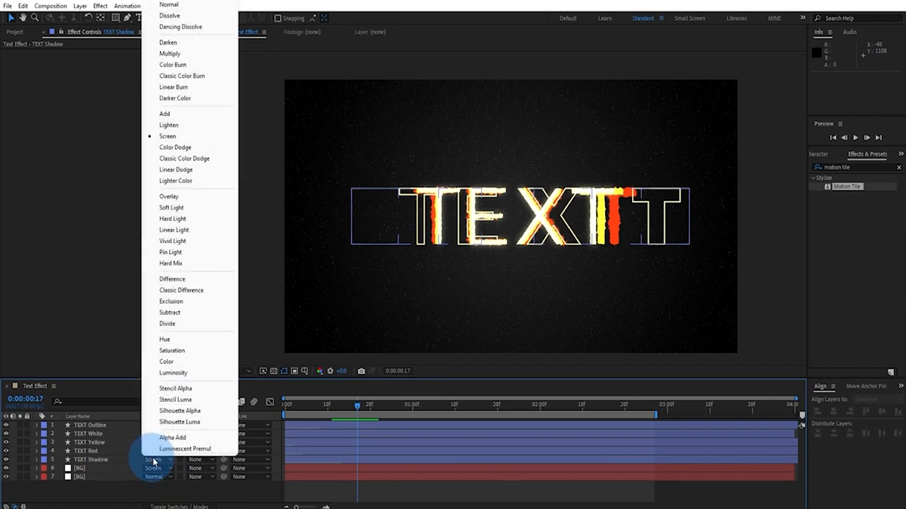
left_click(198, 8)
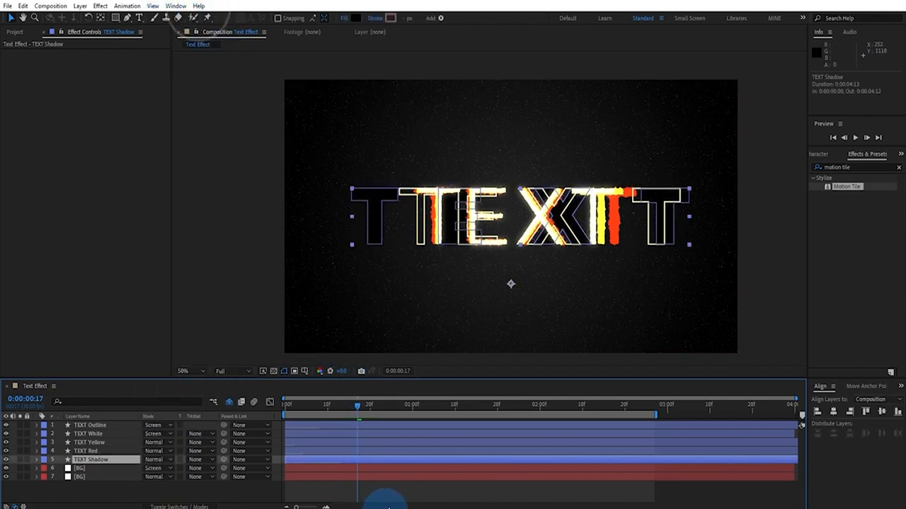
left_click(389, 494)
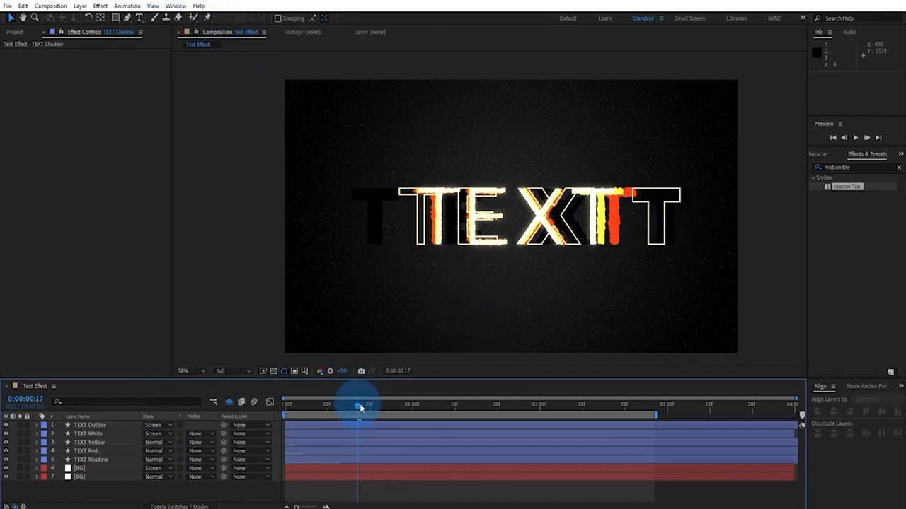
left_click_drag(360, 405, 385, 407)
left_click(530, 202)
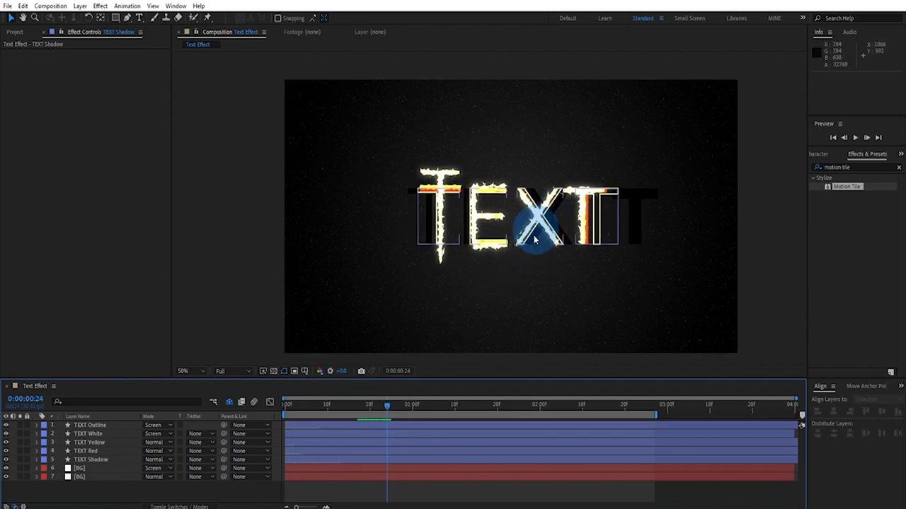
left_click(199, 469)
left_click(106, 470)
left_click_drag(456, 408, 452, 411)
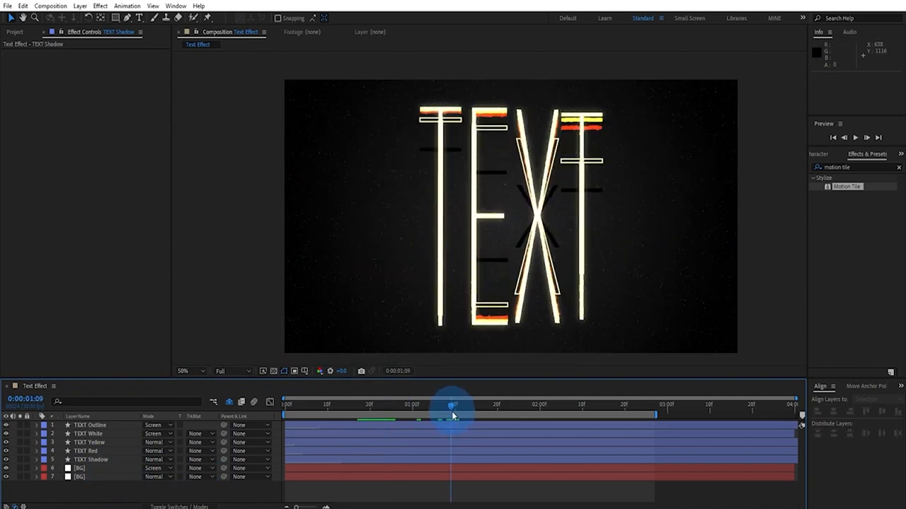
left_click(99, 468)
left_click(88, 479)
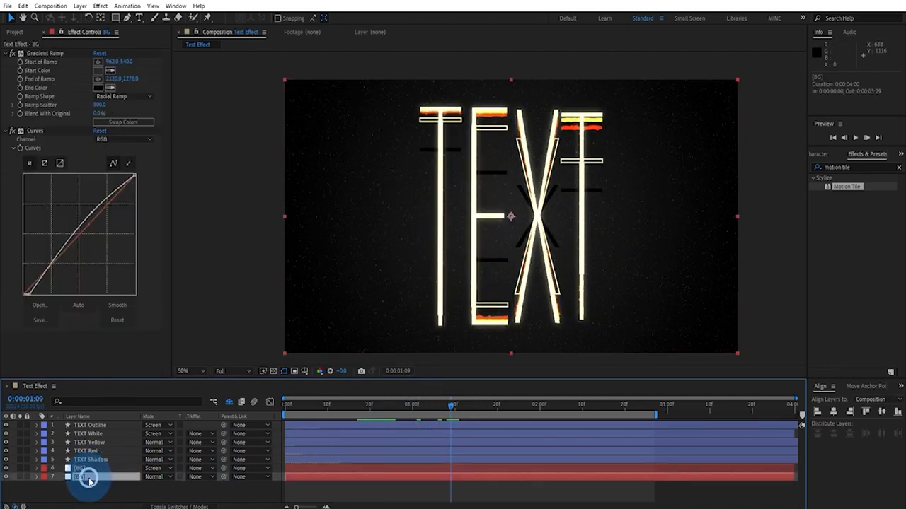
left_click(107, 70)
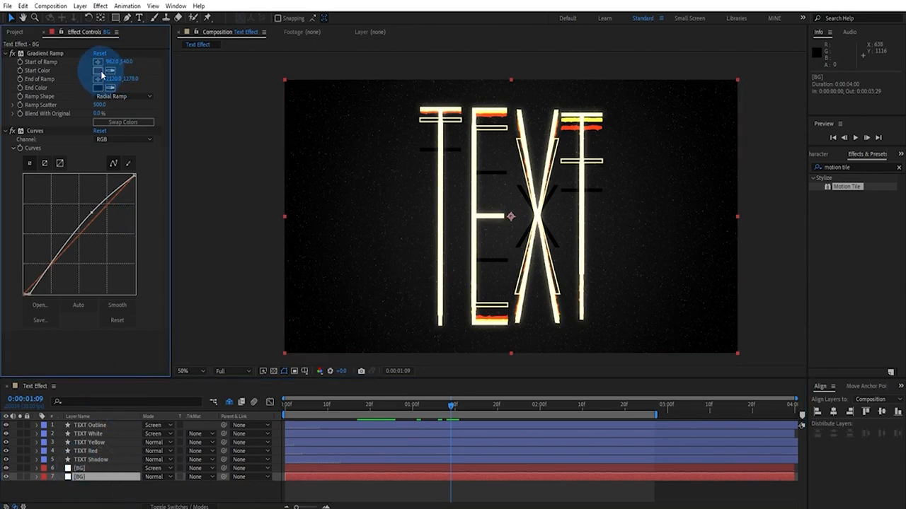
left_click(49, 249)
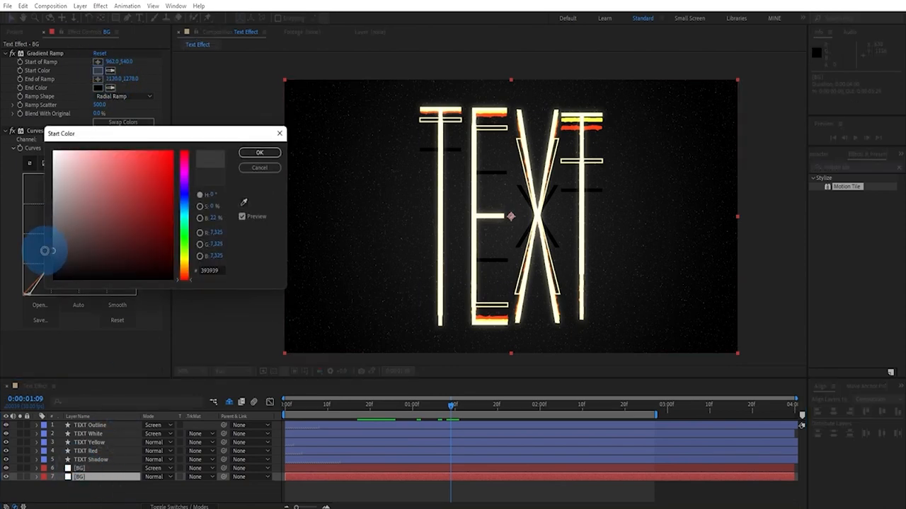
left_click_drag(45, 250, 46, 254)
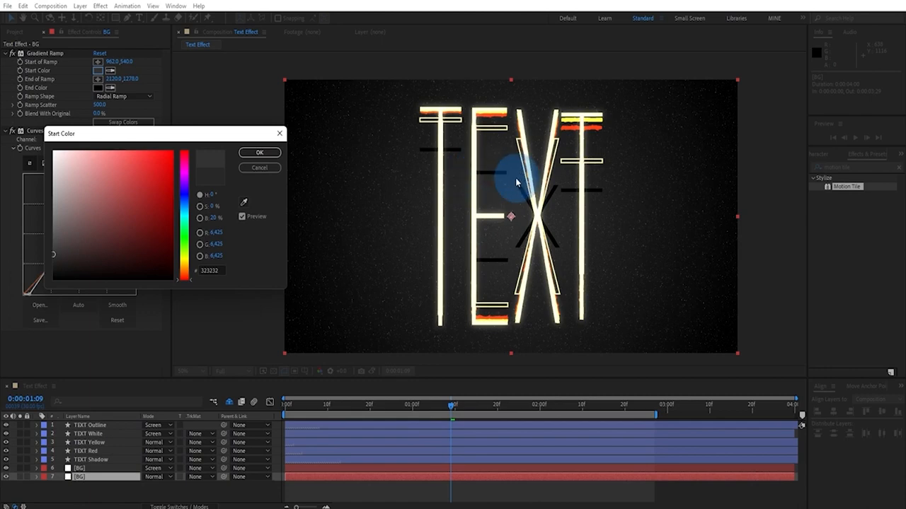
left_click(252, 170)
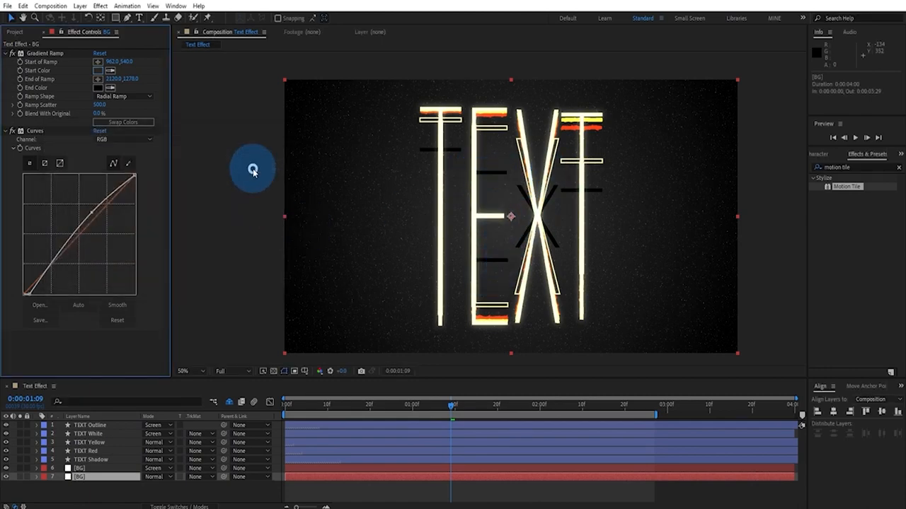
Preview the Text Effect animation with the black shadow layer.
left_click(452, 405)
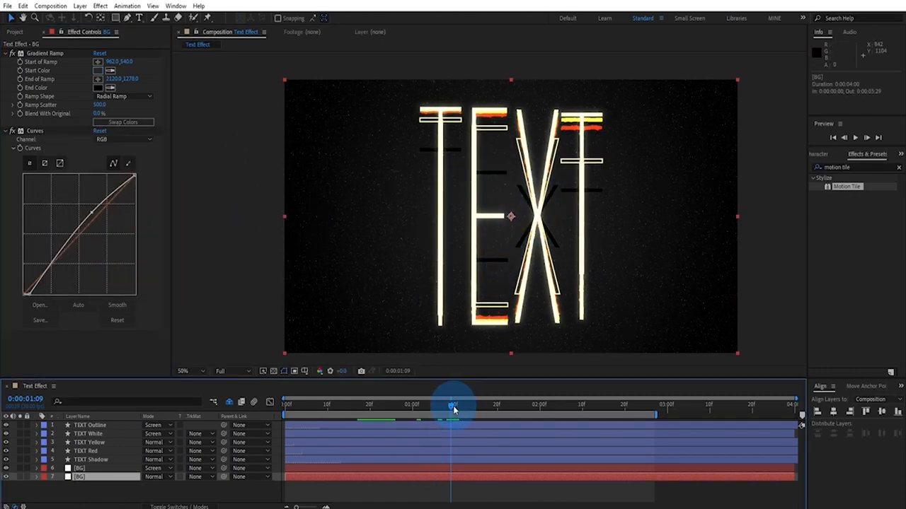
key("space")
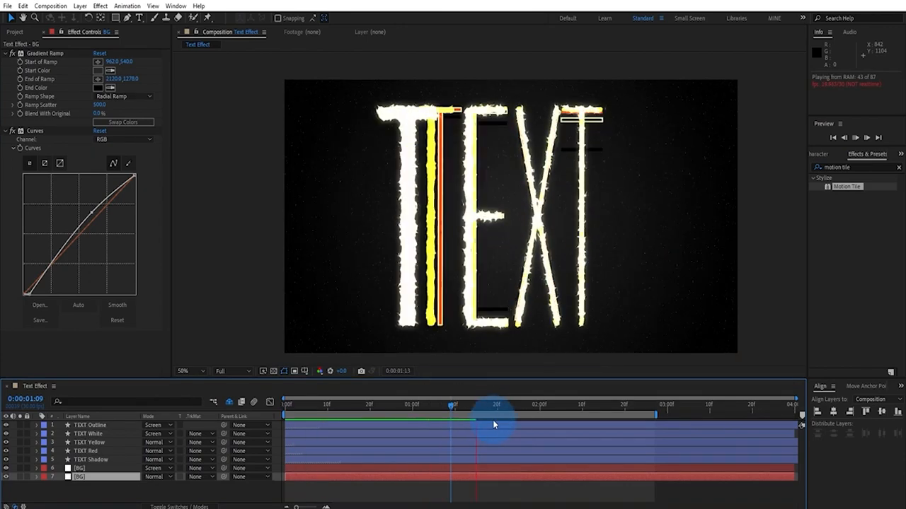
key("space")
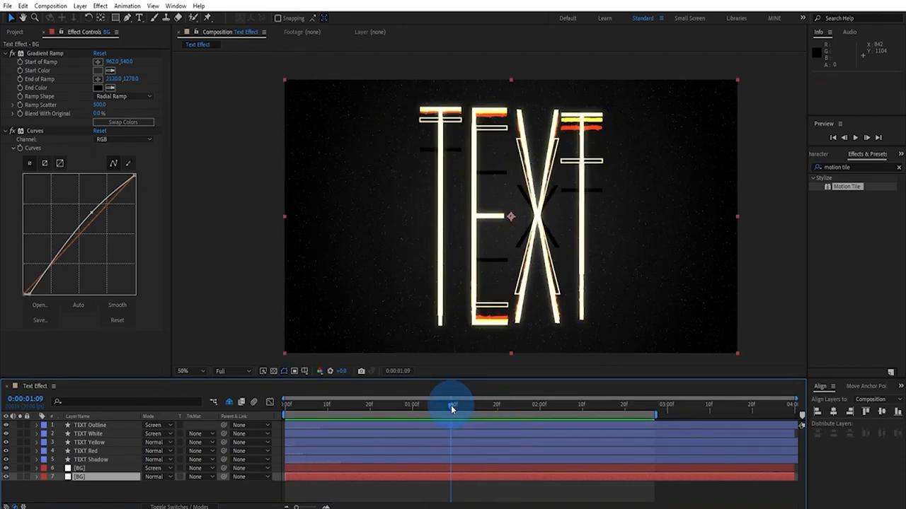
Add an adjustment layer to the Text Effect composition and place it above all other layers.
left_click_drag(451, 406, 459, 406)
left_click(80, 6)
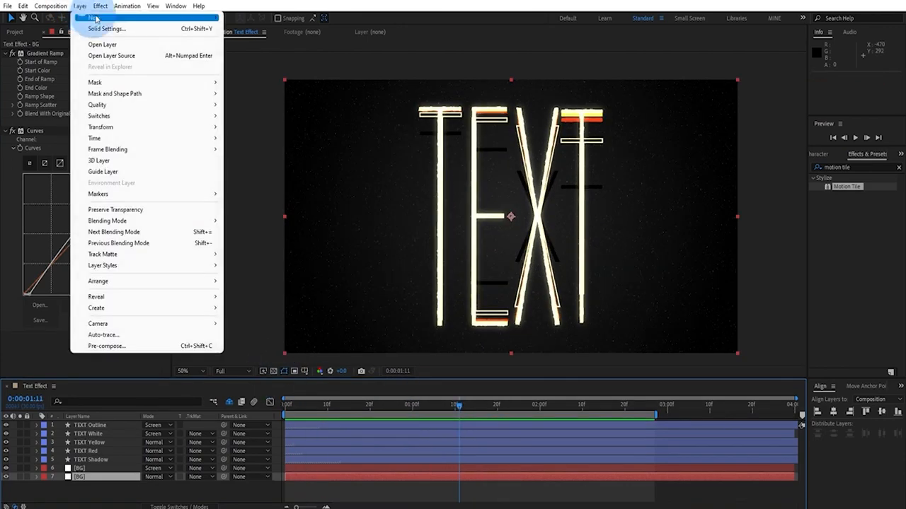
mouse_move(142, 17)
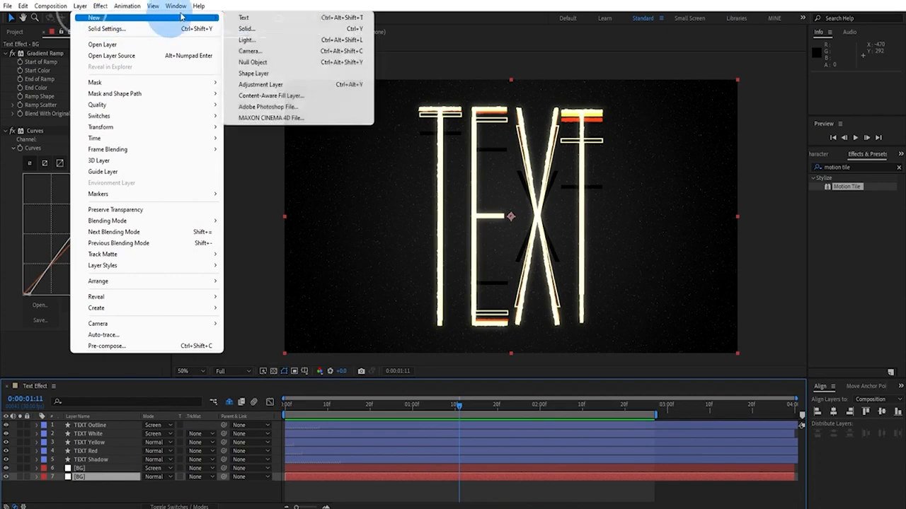
left_click(261, 86)
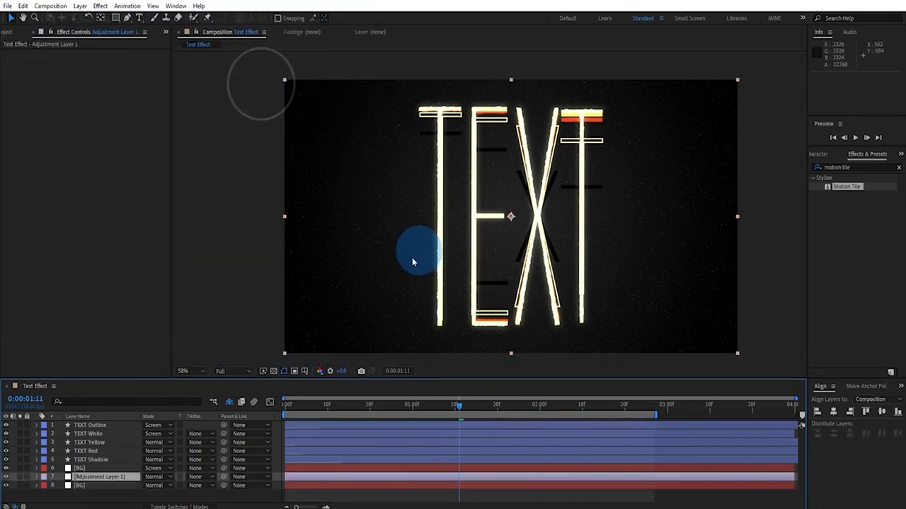
left_click_drag(102, 477, 104, 425)
left_click(80, 5)
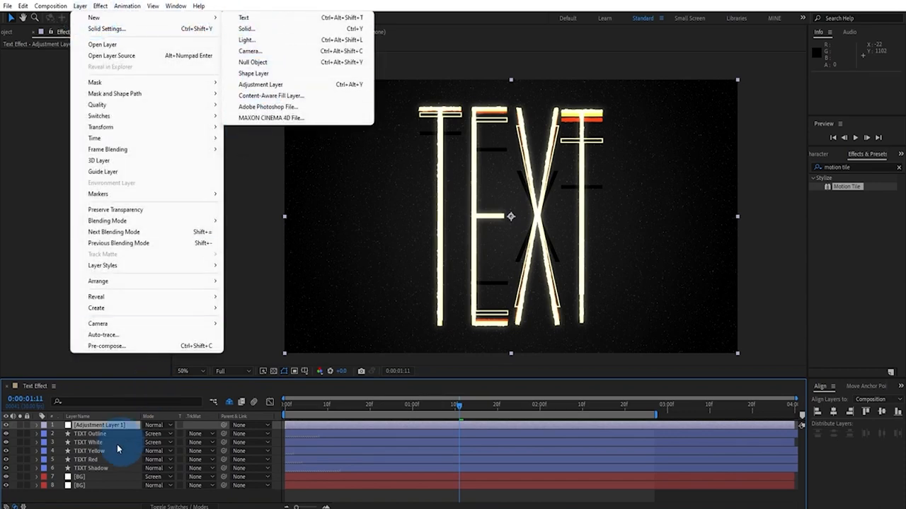
left_click(129, 425)
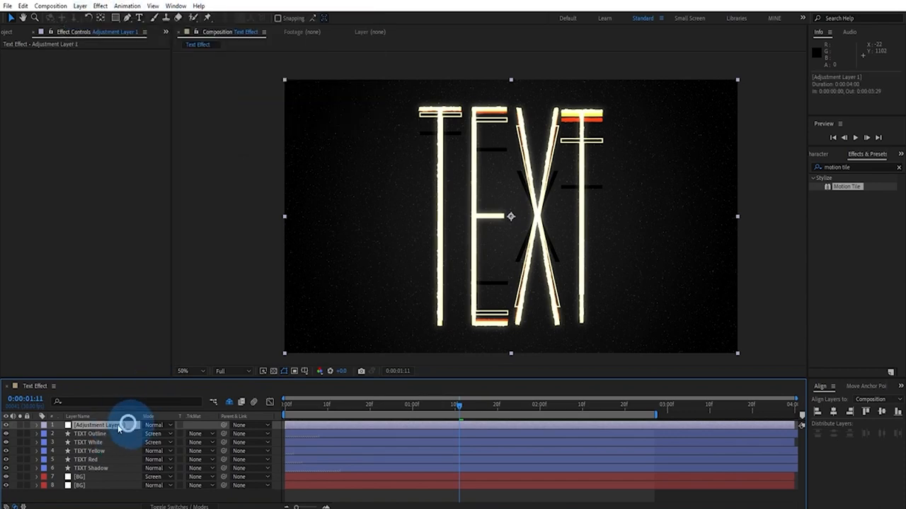
Apply Optics Compensation to the adjustment layer with Field of View 55 and Reverse Lens Distortion on, and preview the distortion.
left_click(831, 167)
left_click(739, 184)
left_click(829, 170)
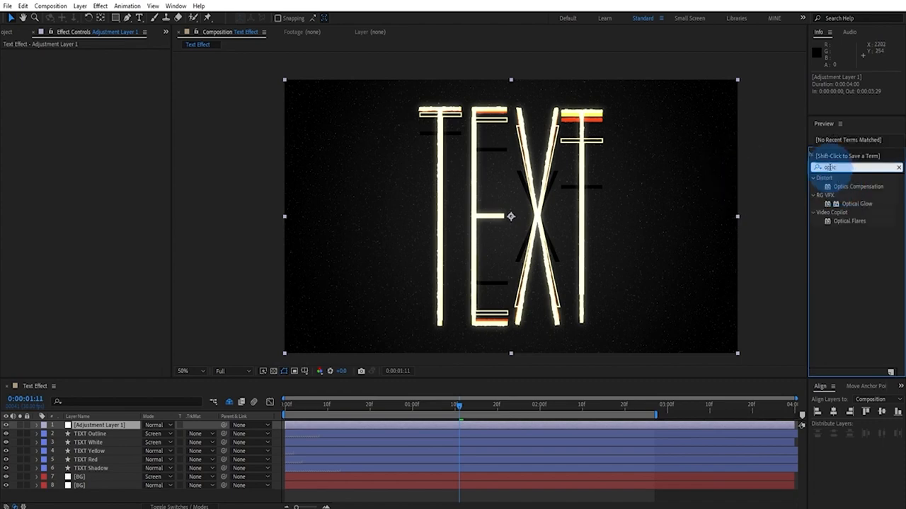
type("optic")
left_click_drag(864, 186, 106, 426)
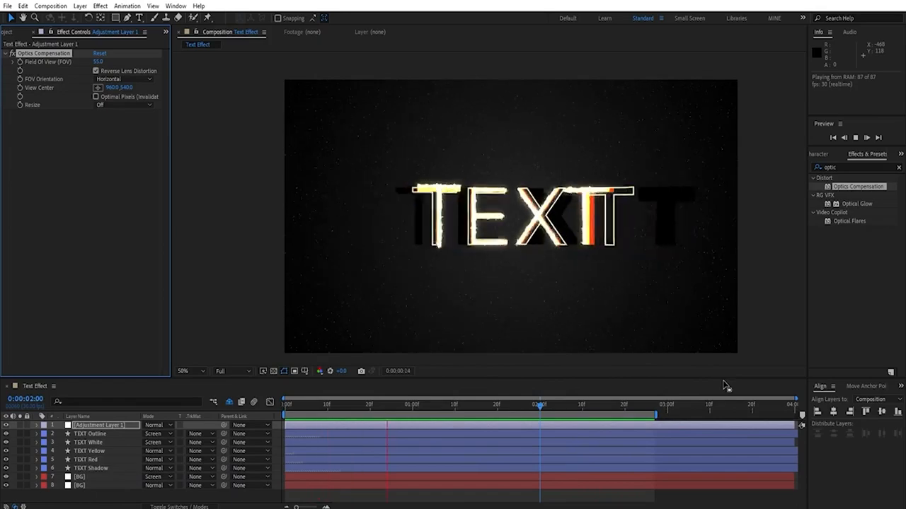
left_click(725, 386)
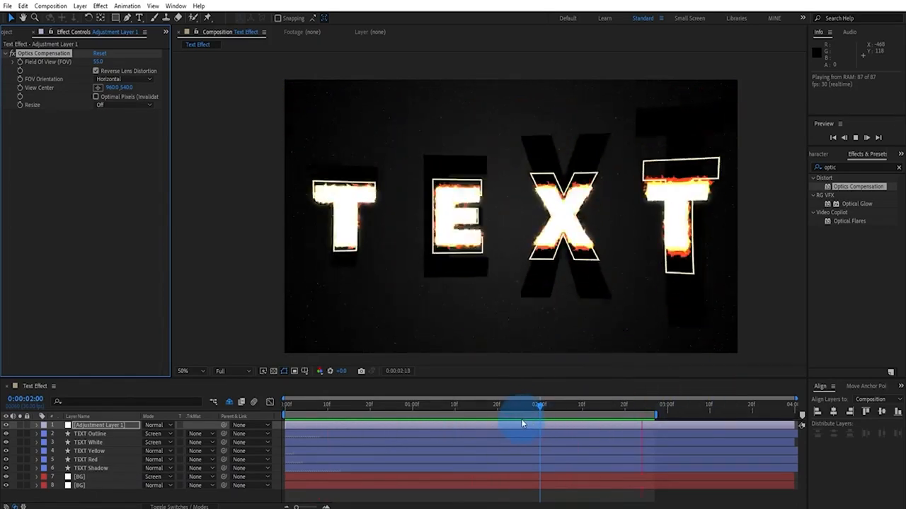
left_click(527, 406)
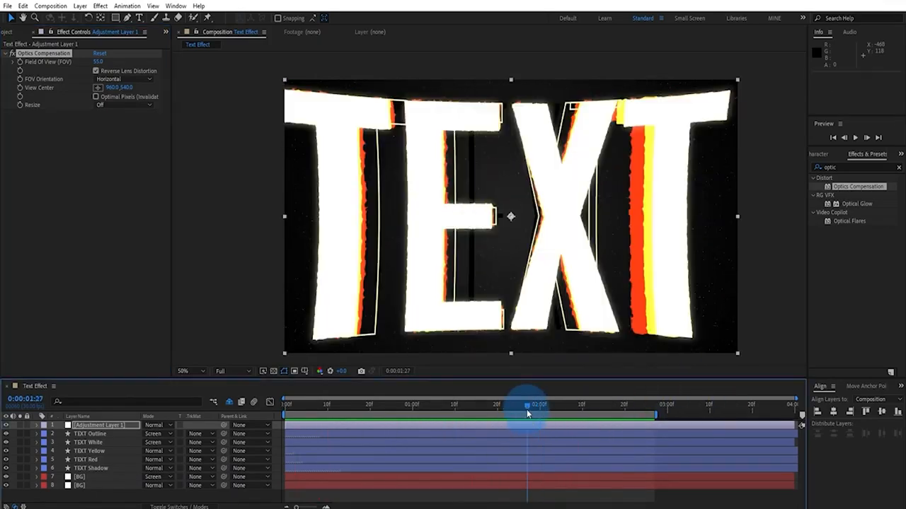
Turn off Optics Compensation and apply the Bulge effect to the adjustment layer instead.
left_click(12, 55)
left_click(854, 167)
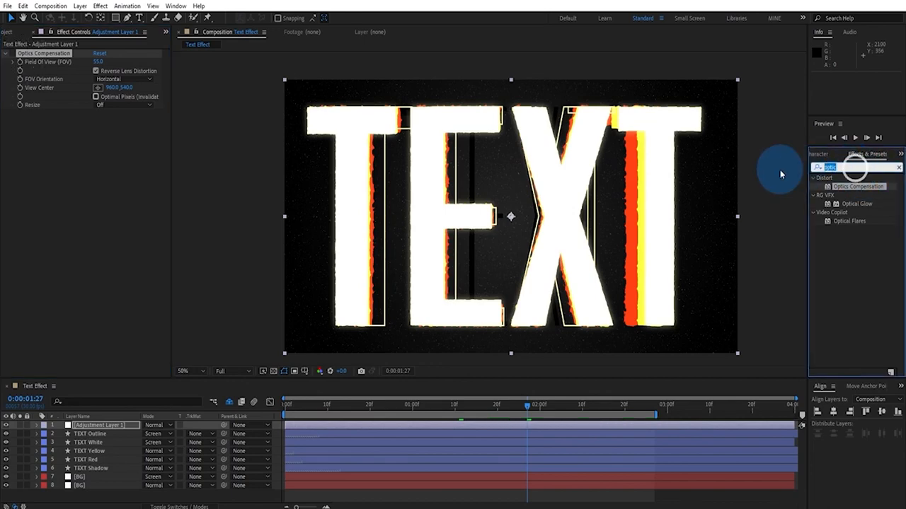
type("bulg")
left_click(841, 187)
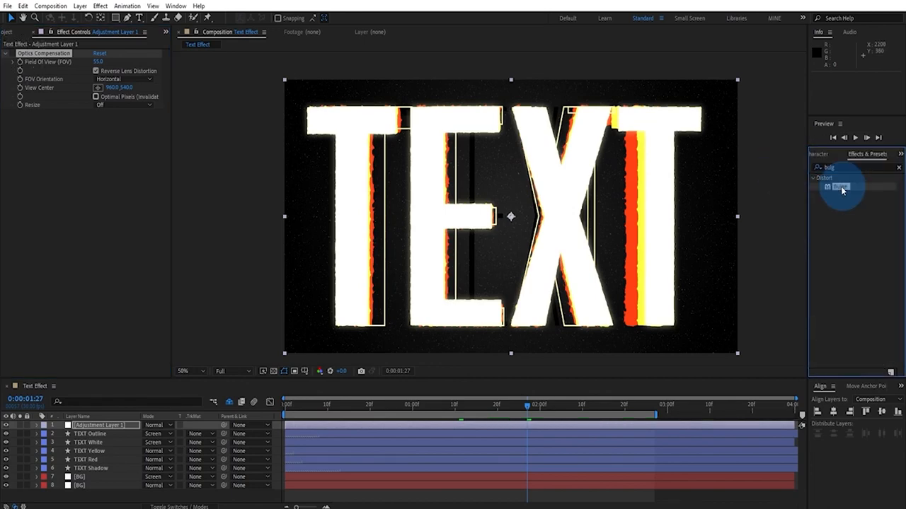
left_click_drag(840, 186, 111, 241)
Set the Bulge's horizontal radius to 1021, vertical radius to 936 and height to 0.2, and preview the result.
left_click(99, 122)
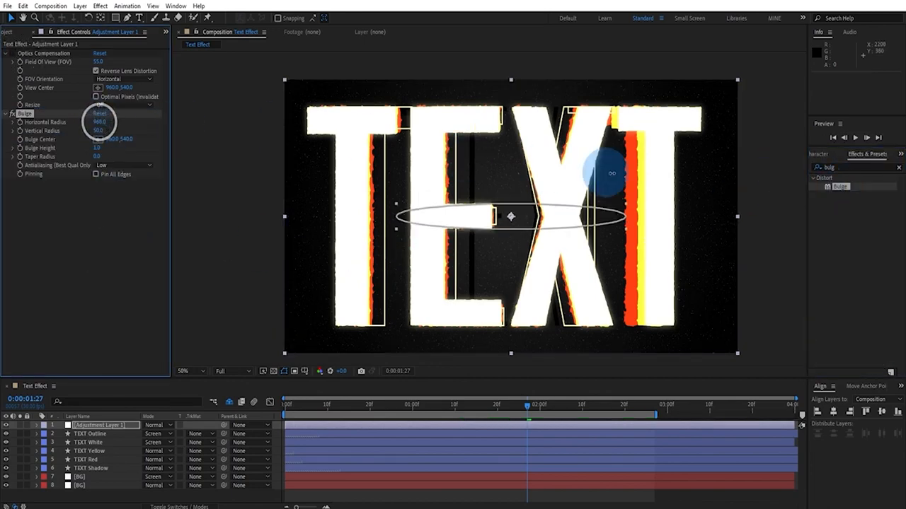
left_click_drag(611, 172, 669, 204)
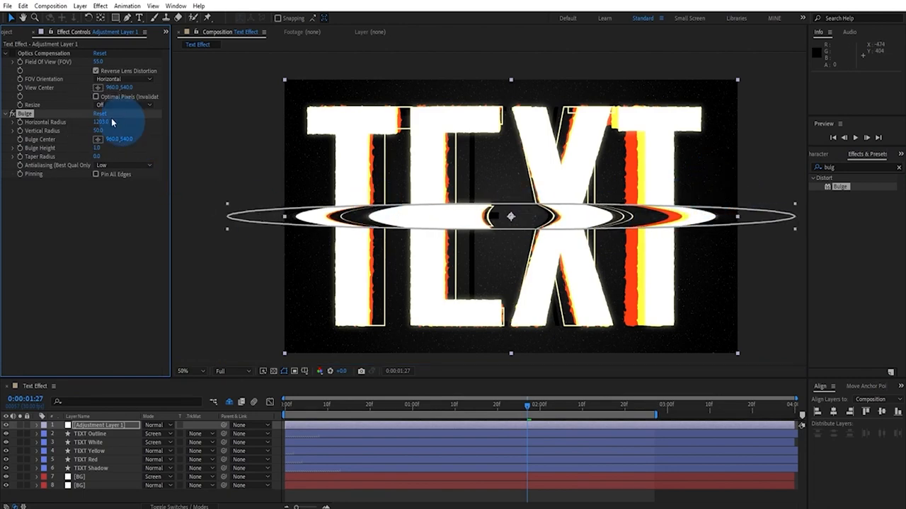
left_click_drag(97, 131, 249, 170)
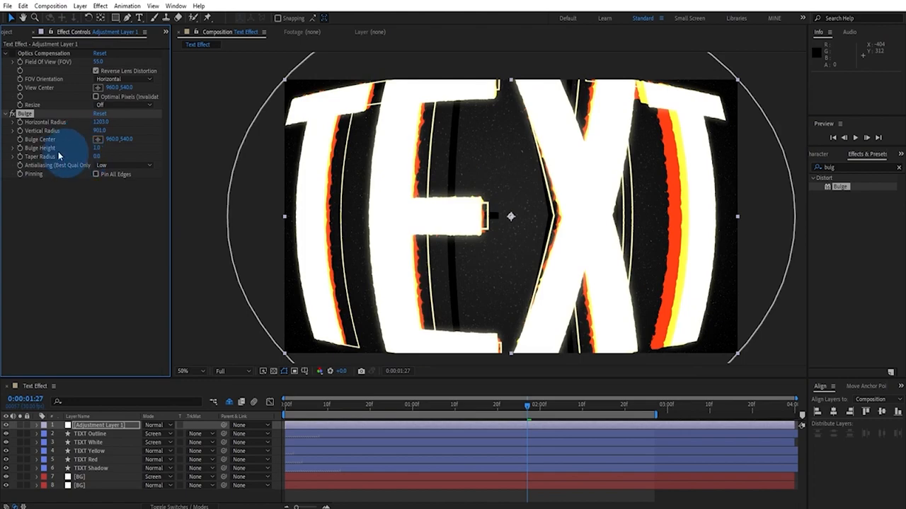
left_click_drag(94, 148, 67, 149)
key("space")
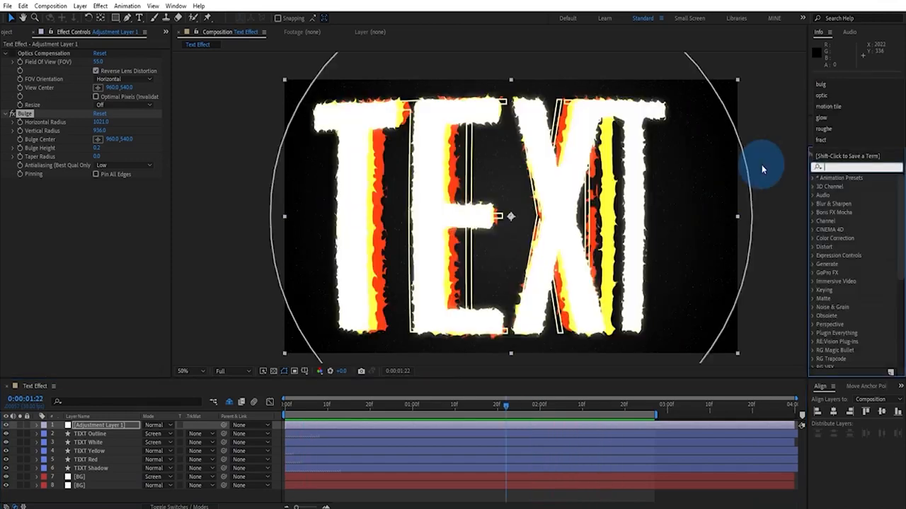
Apply VR Chromatic Aberrations to the adjustment layer with the red aberration at -5 and the blue at 5.
type("vr")
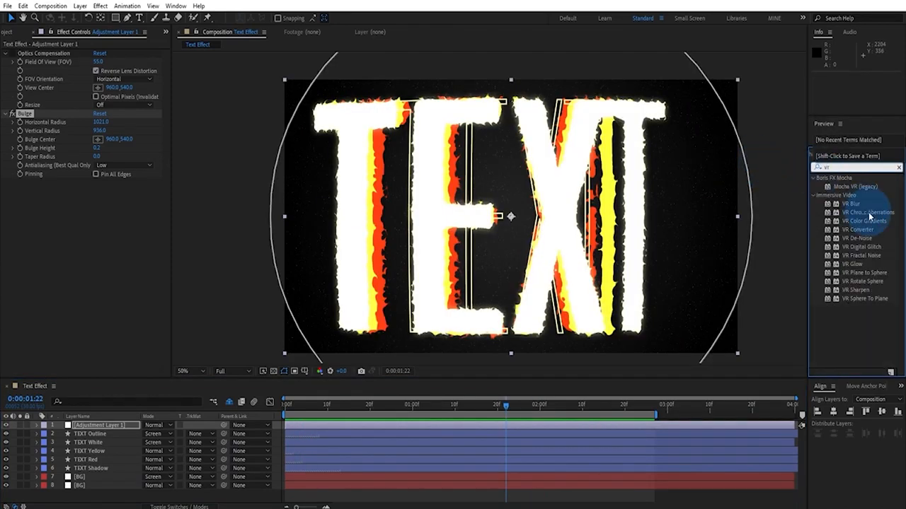
left_click_drag(866, 213, 100, 246)
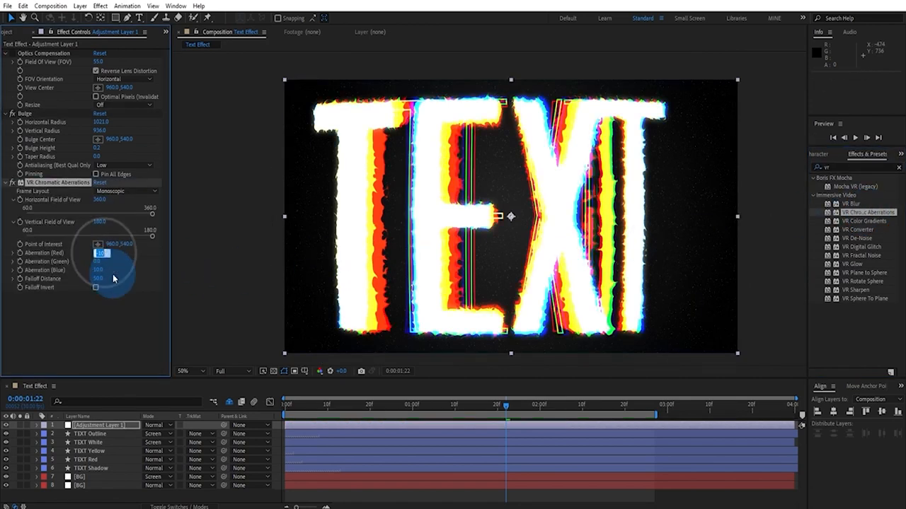
left_click(98, 270)
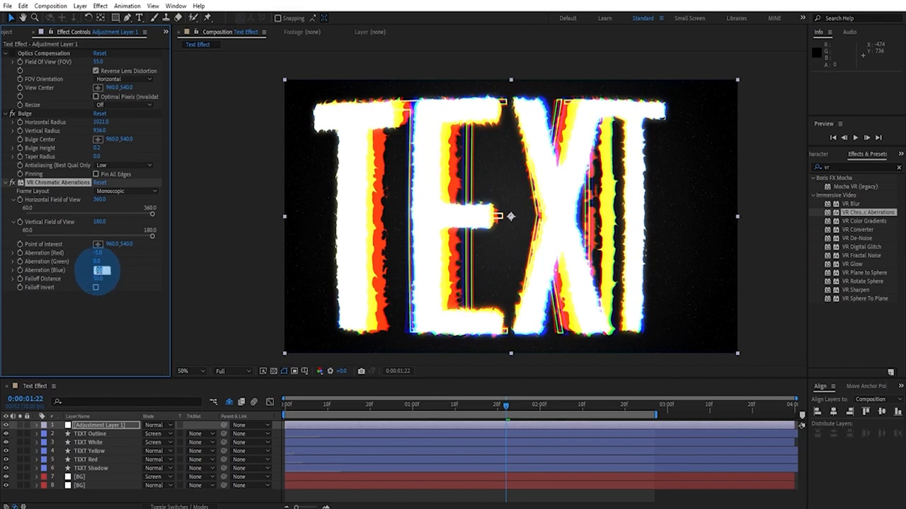
type("5")
key("Return")
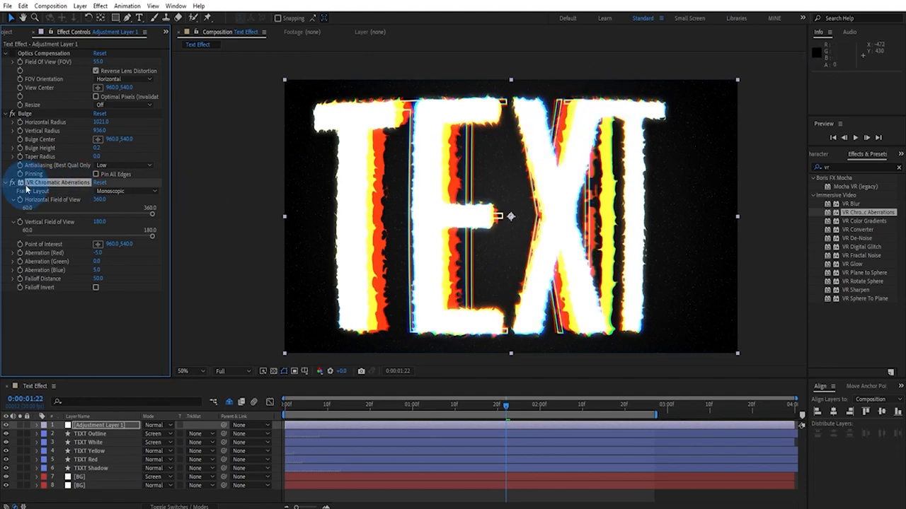
Switch the Bulge off and Optics Compensation back on, previewing the animation before and after the change.
key("space")
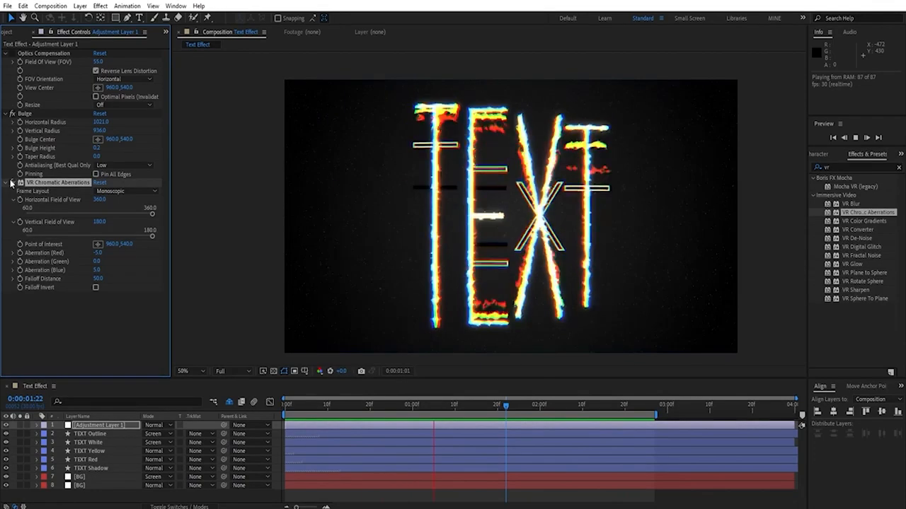
key("space")
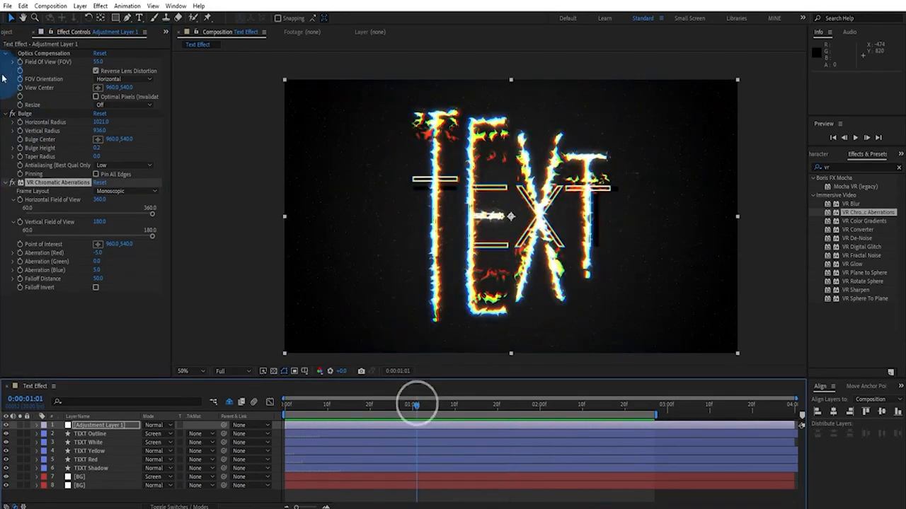
left_click(10, 114)
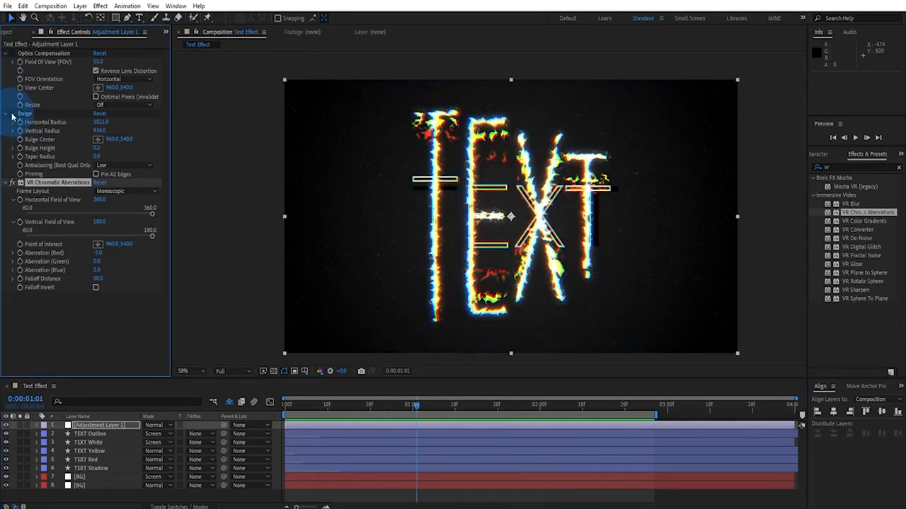
left_click(12, 53)
key("space")
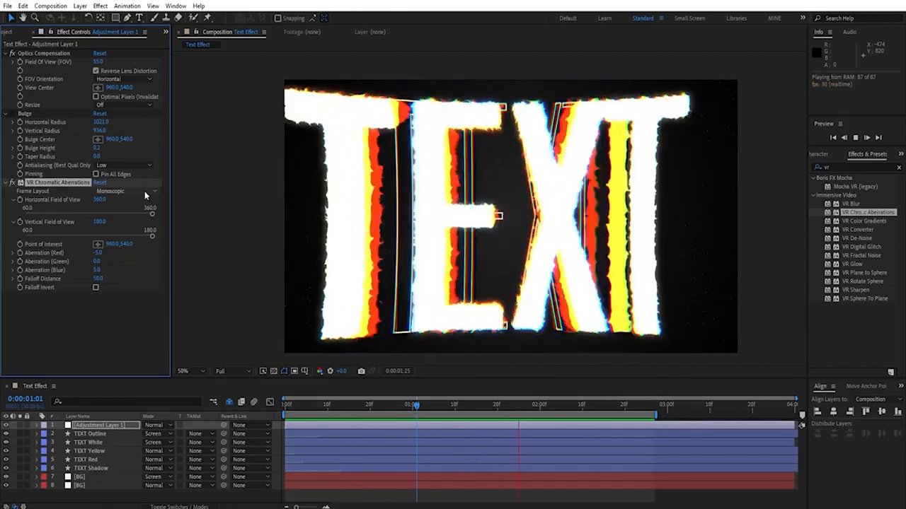
Try VR Chromatic Aberrations values of 0 for red, 5 for green and -5 for blue.
left_click(100, 255)
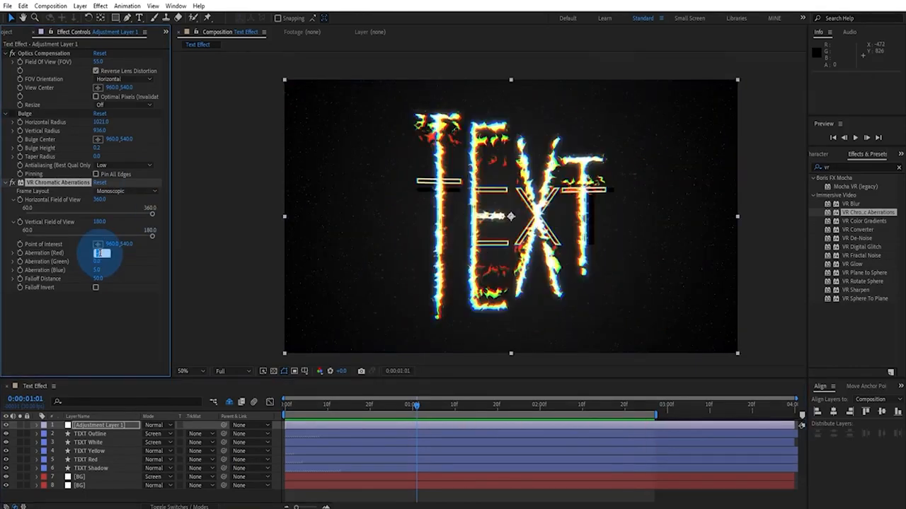
left_click_drag(94, 262, 97, 263)
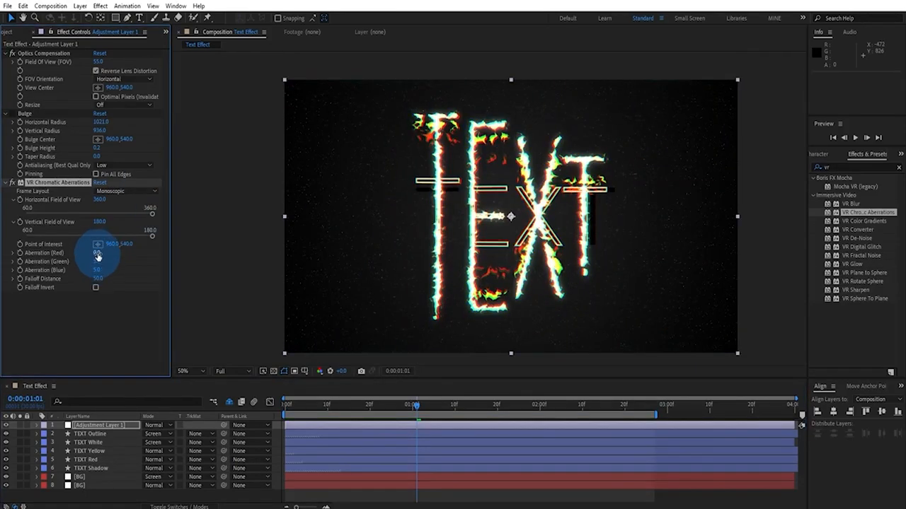
left_click(99, 263)
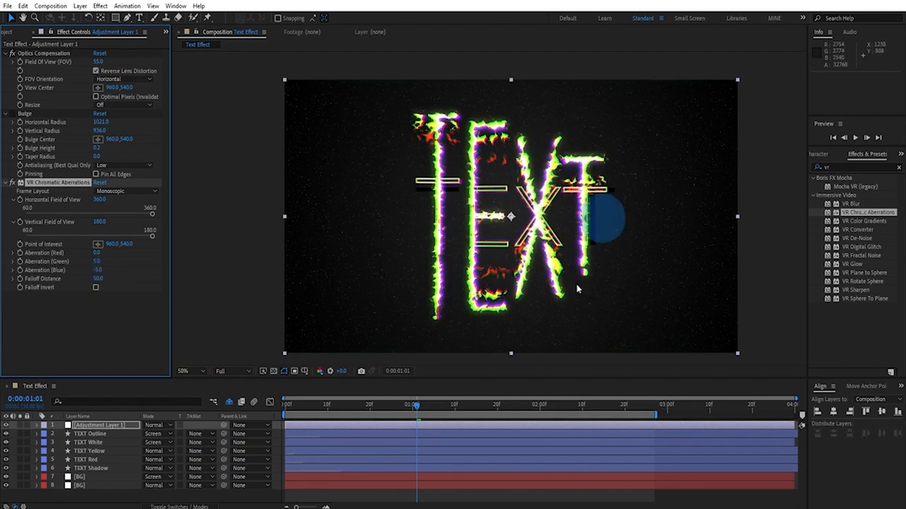
Check the colour fringing on the text at several frames and preview the whole animation.
left_click(438, 406)
left_click(497, 405)
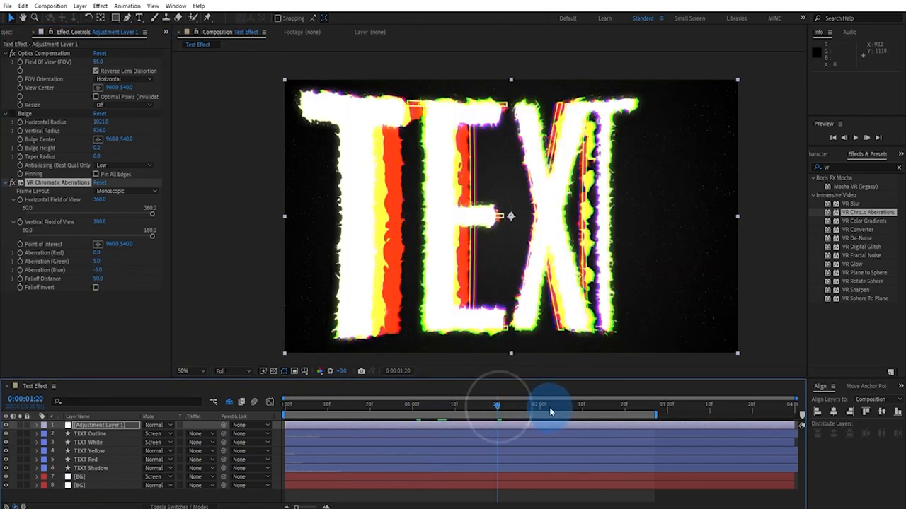
left_click(550, 407)
left_click(474, 405)
left_click(369, 406)
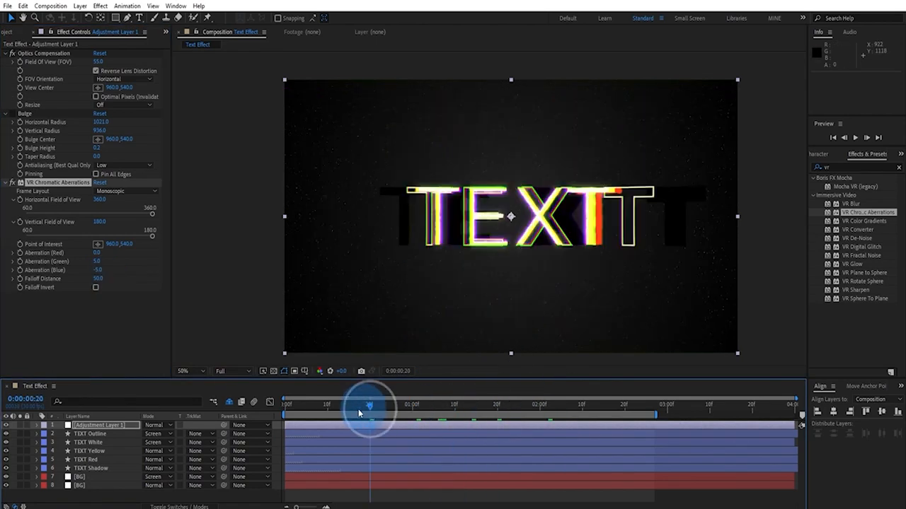
key("space")
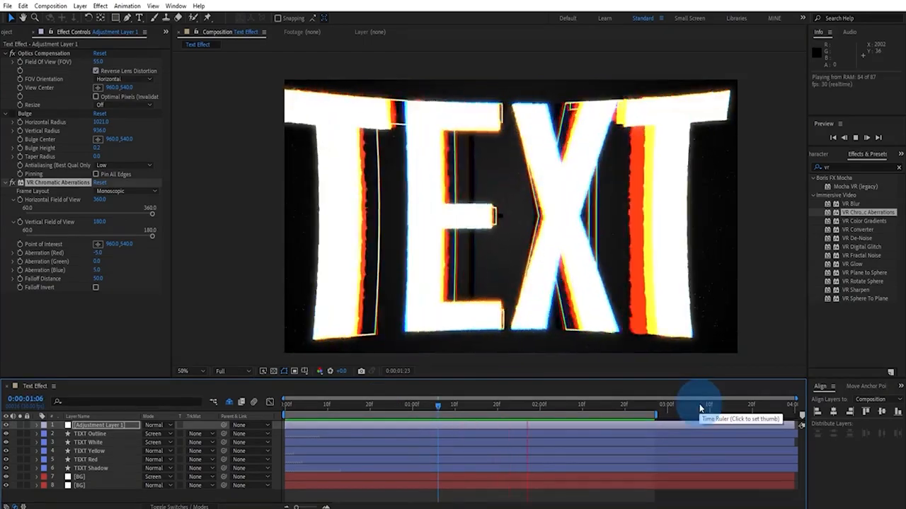